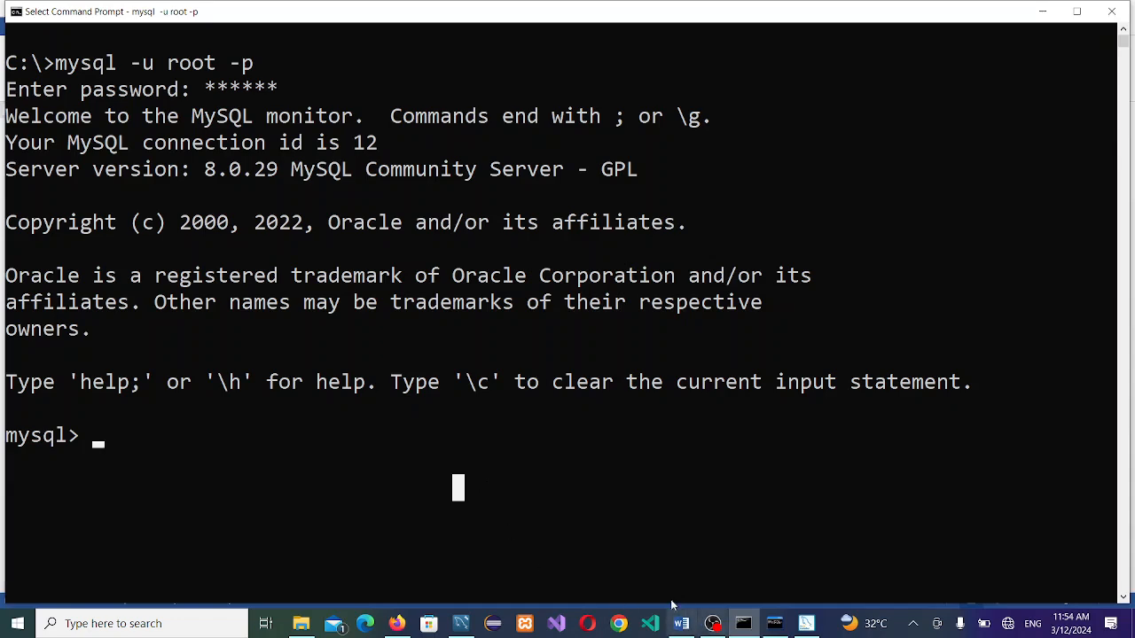
Step: Close the Command Prompt window running the MySQL client
left_click(1108, 12)
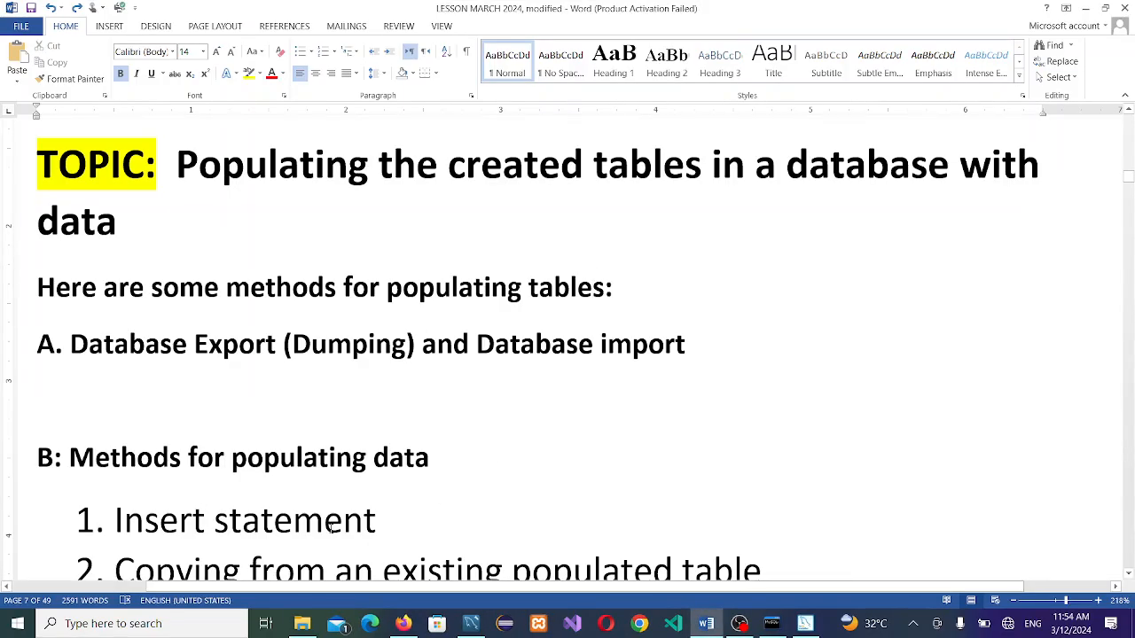
Step: Open a new Command Prompt, switch to the C:\ root and clear the screen
key("super")
type("c")
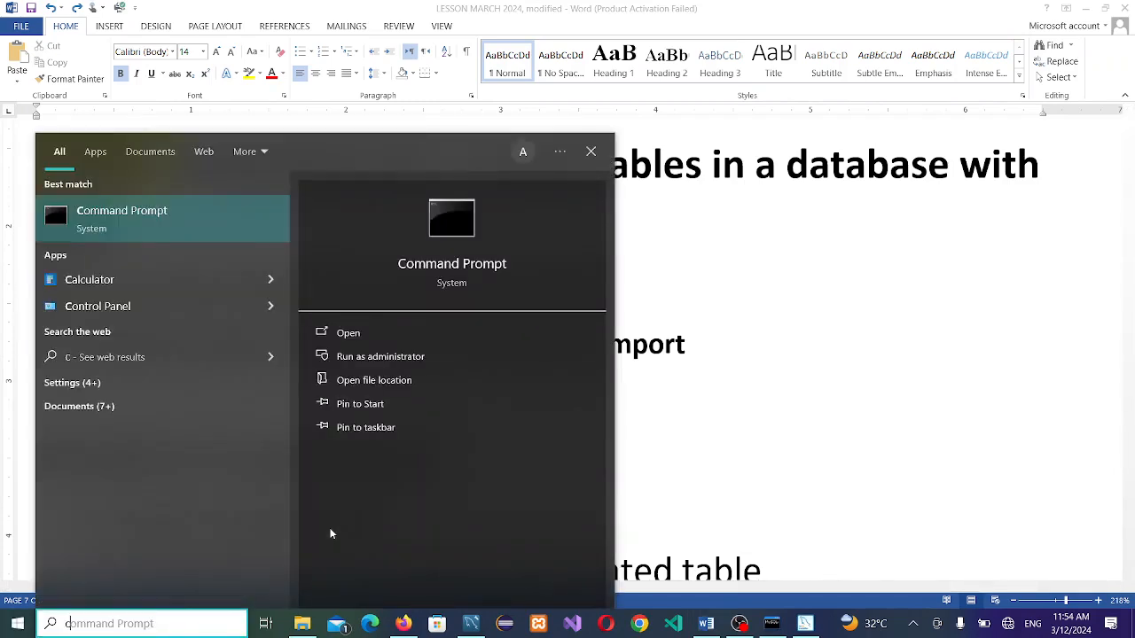
key("Return")
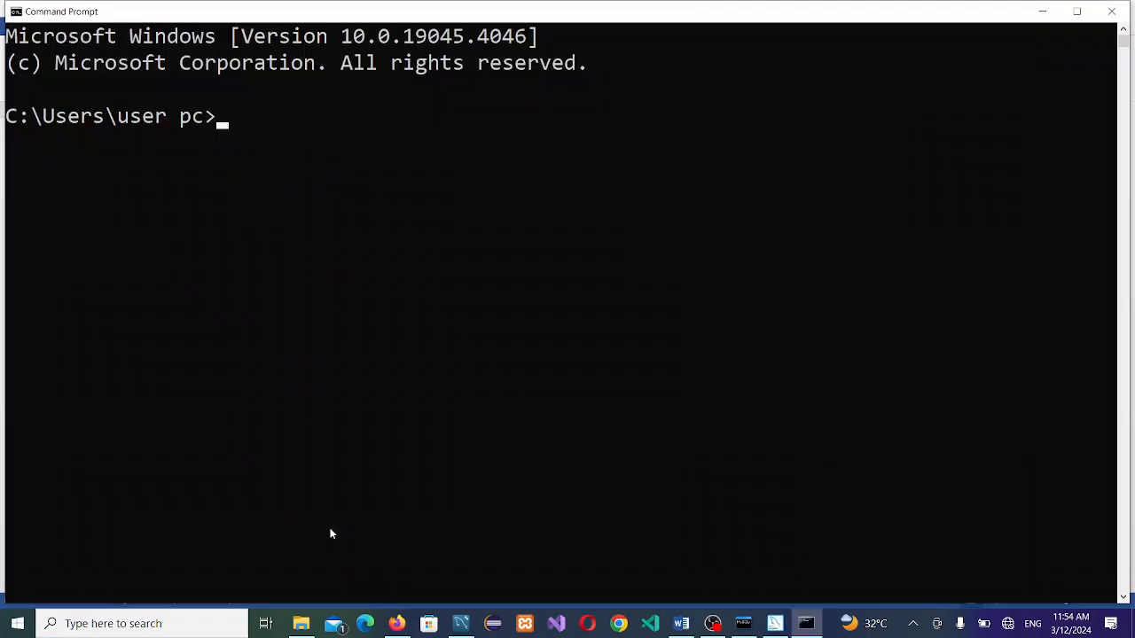
type("cd\\")
key("Return")
type("cls")
key("Return")
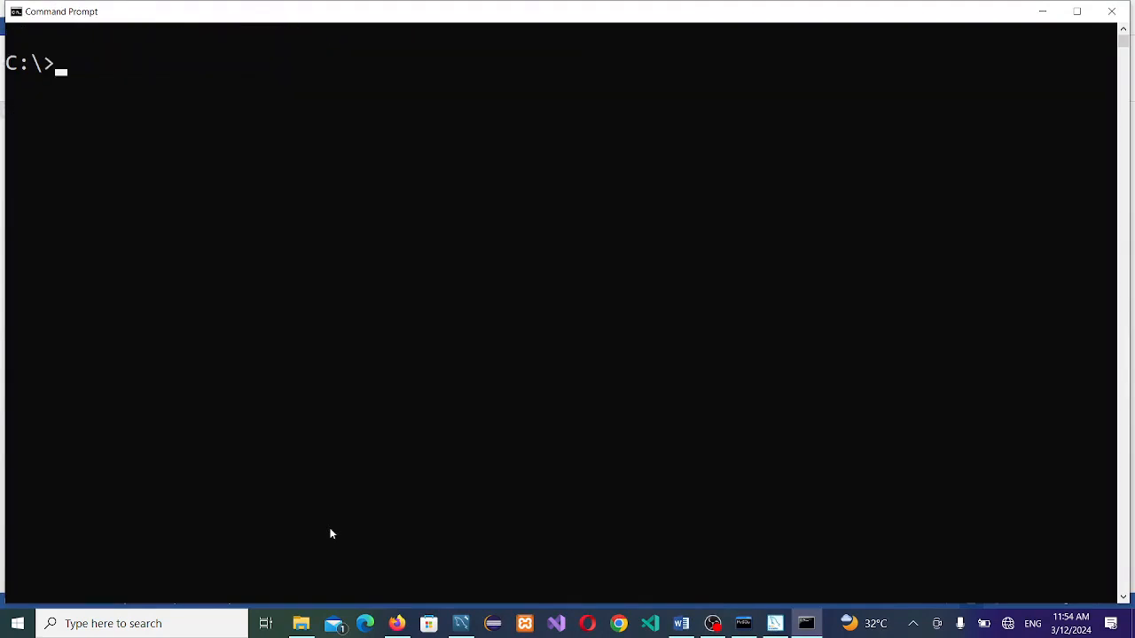
Step: Type the structure-only dump command 'mysqldump -u root -p --no-data world >'
type("mysqldump")
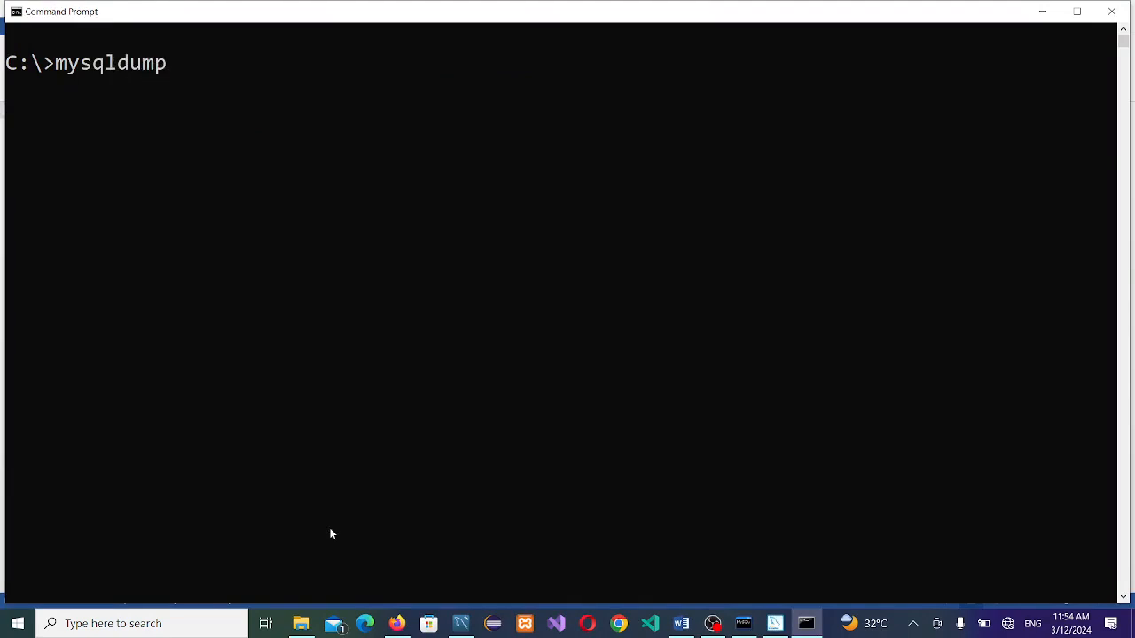
type(" -u root -p --n-data")
key("BackSpace")
key("BackSpace")
key("BackSpace")
key("BackSpace")
key("BackSpace")
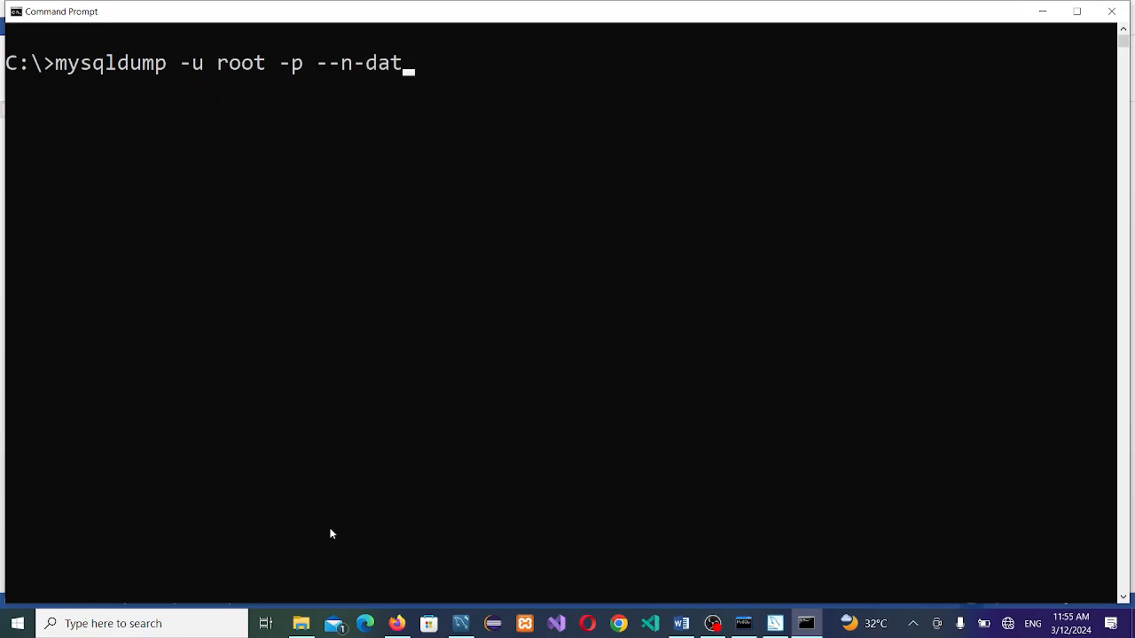
type("o-data")
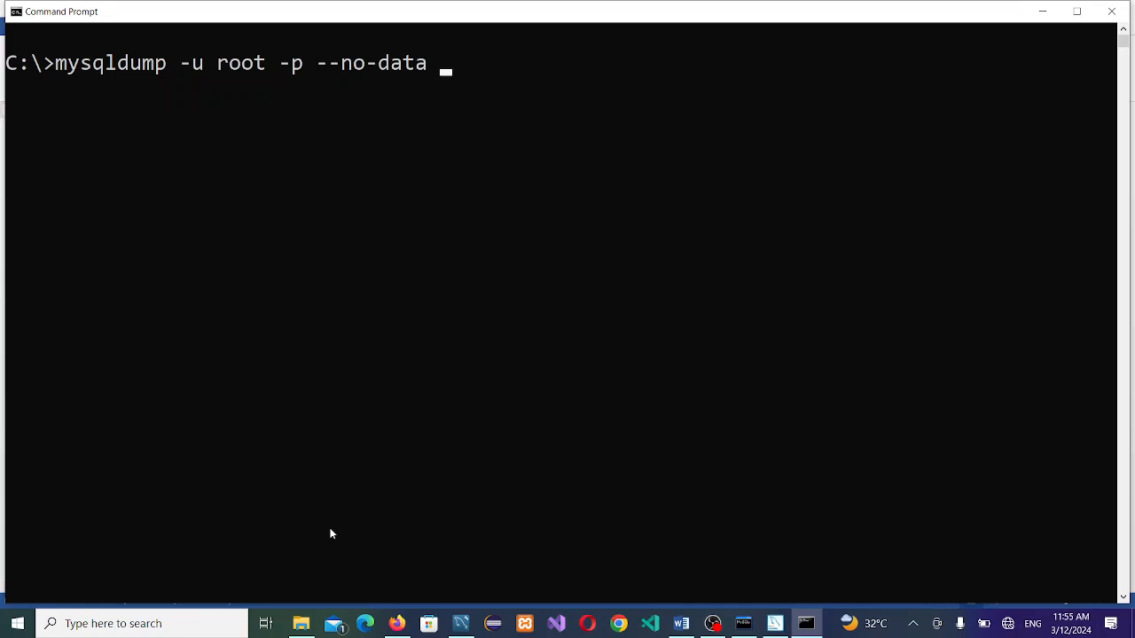
type(" world >")
Step: Browse File Explorer to the Export folder on drive D and copy the D:\Export path
left_click(302, 625)
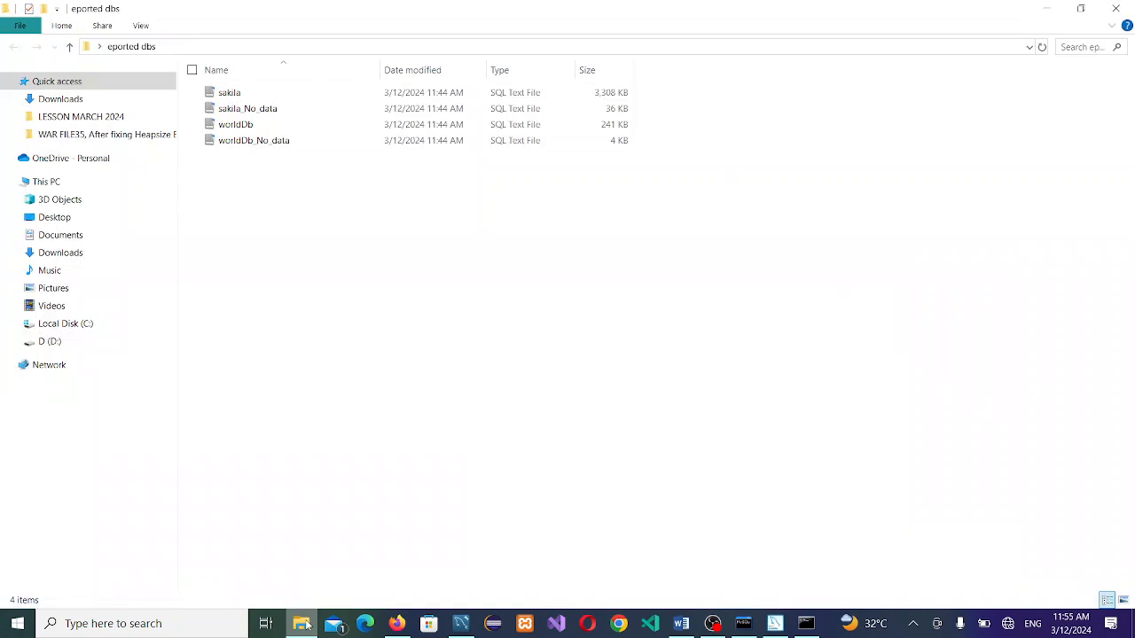
left_click_drag(306, 624, 317, 417)
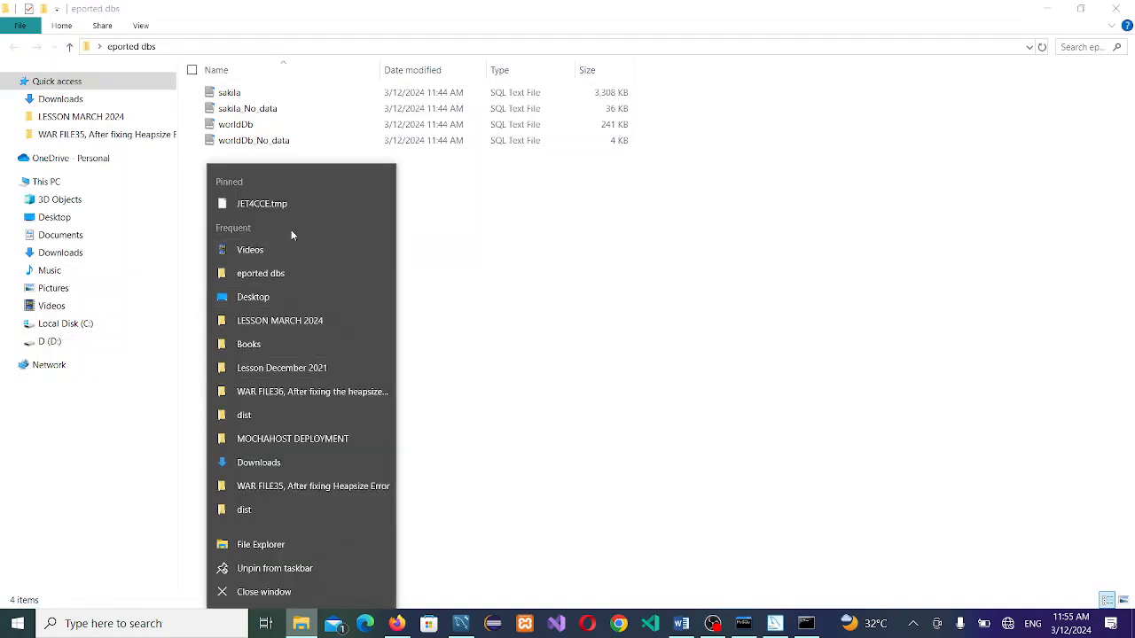
left_click(272, 419)
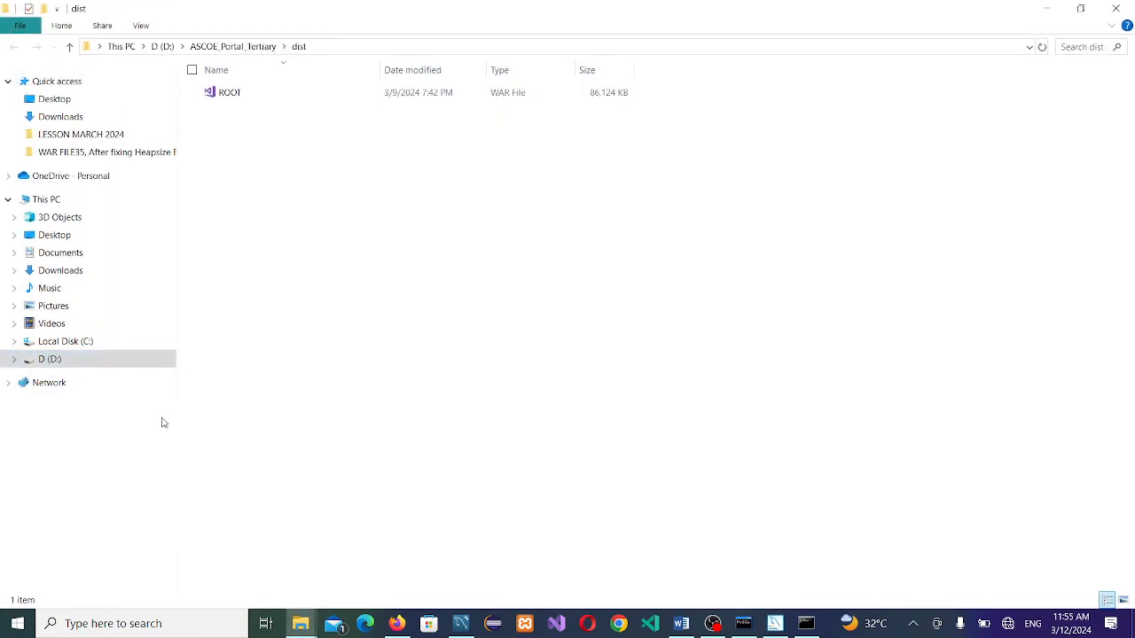
left_click(93, 357)
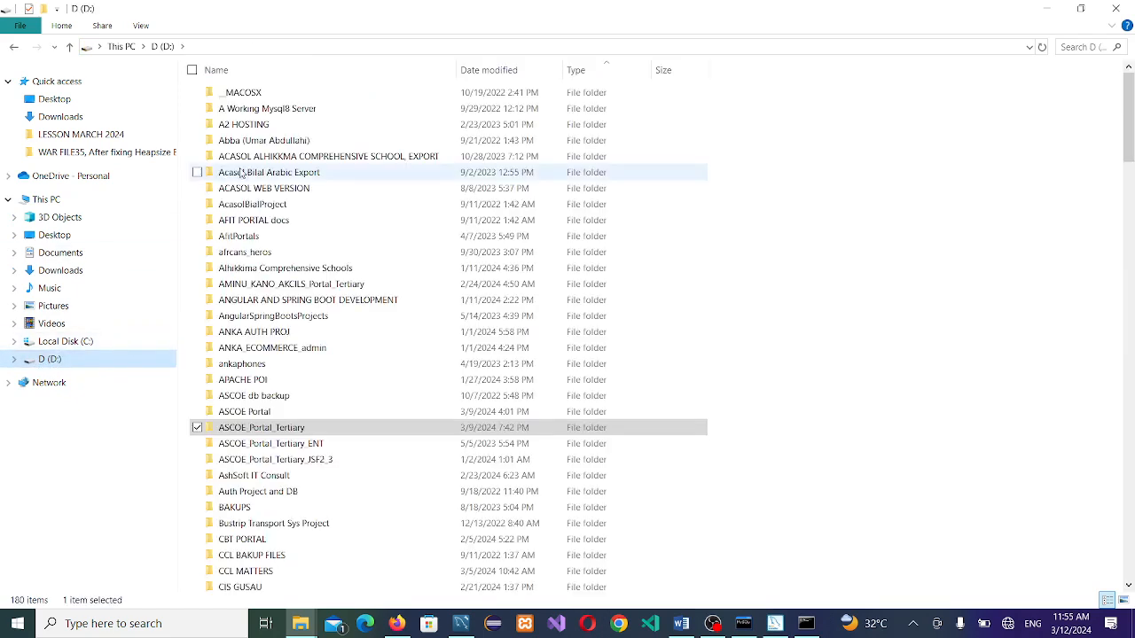
key("e")
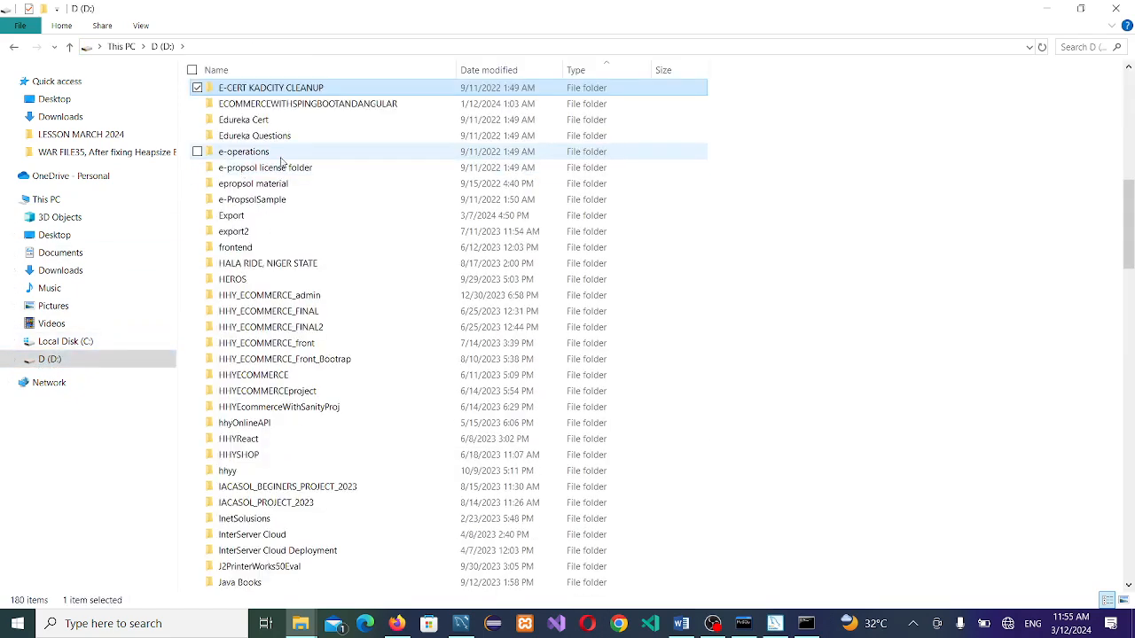
double_click(252, 220)
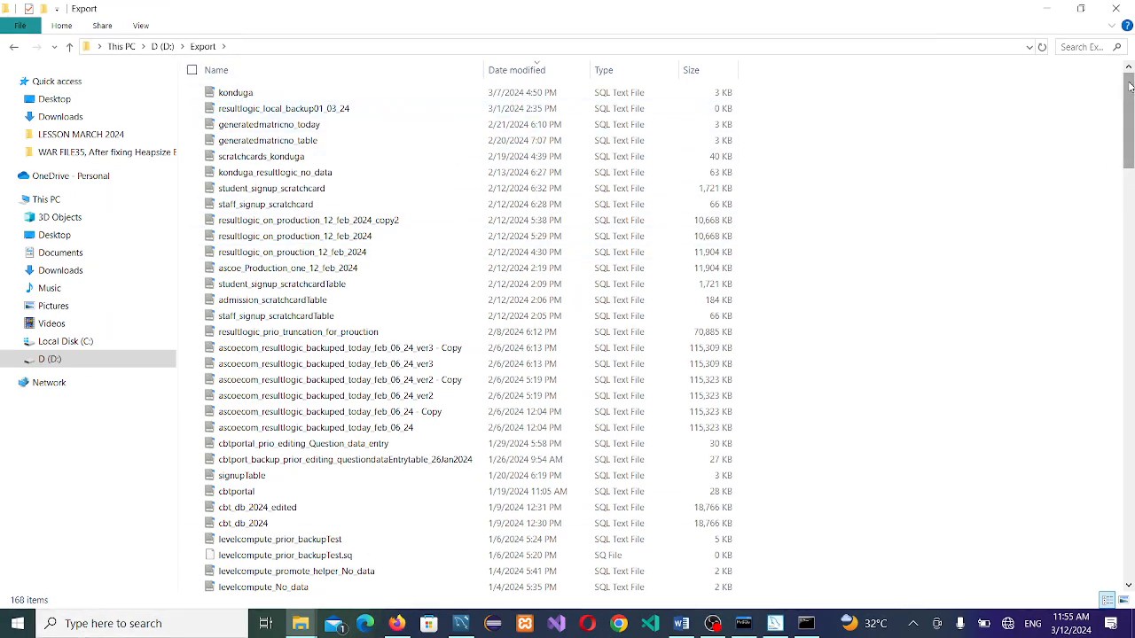
mouse_move(1124, 110)
left_mouse_down()
mouse_move(1087, 354)
mouse_move(1127, 461)
mouse_move(1125, 102)
left_mouse_up()
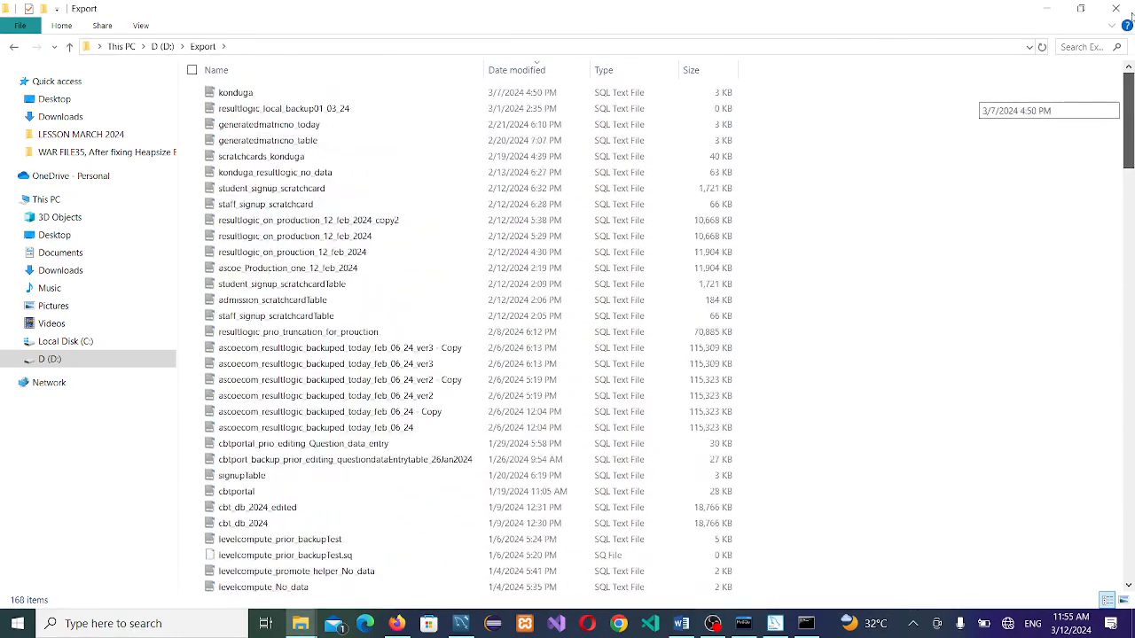
left_click(263, 44)
key("ctrl+c")
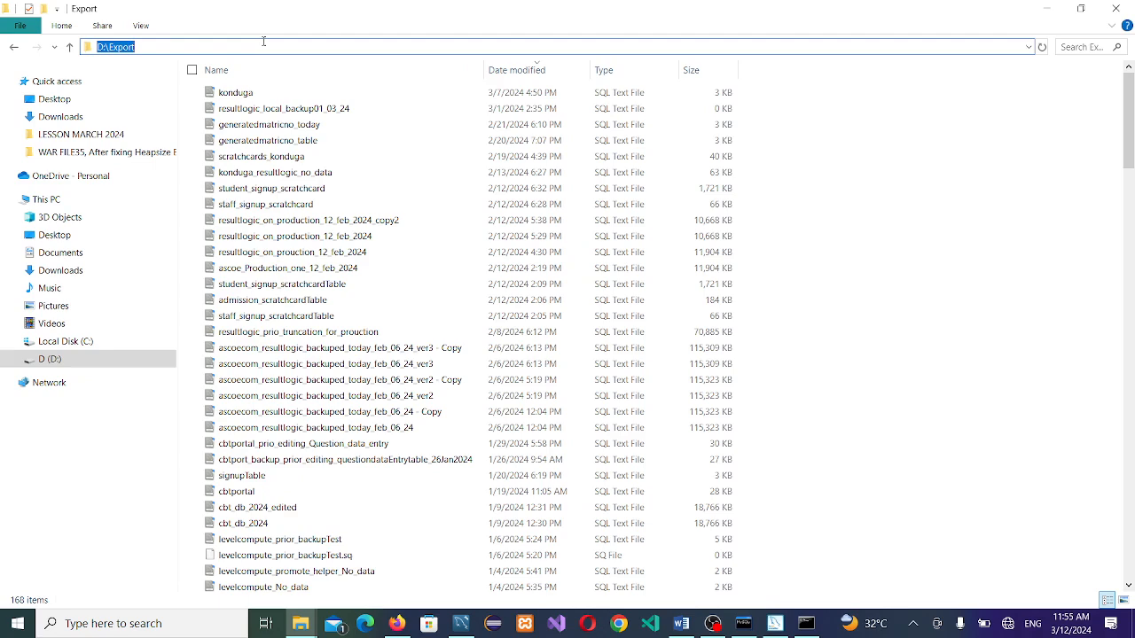
key("alt+Tab")
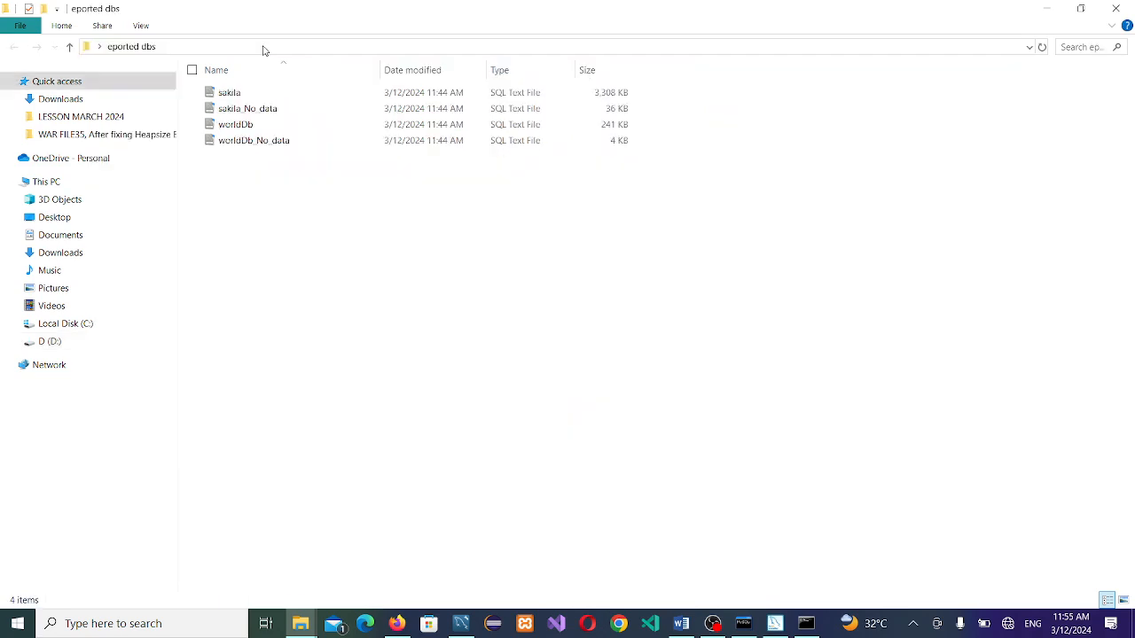
key("alt+Tab")
key("alt+Tab")
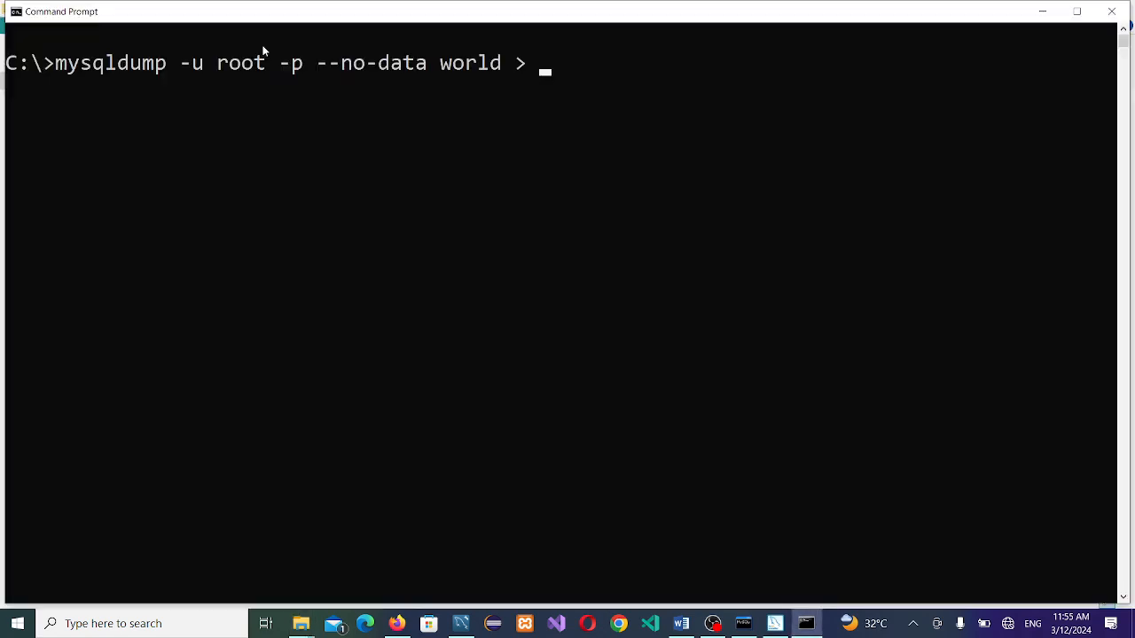
Step: Append the output file path D:\Export\world.sql to the dump command
key("ctrl+v")
type("\\")
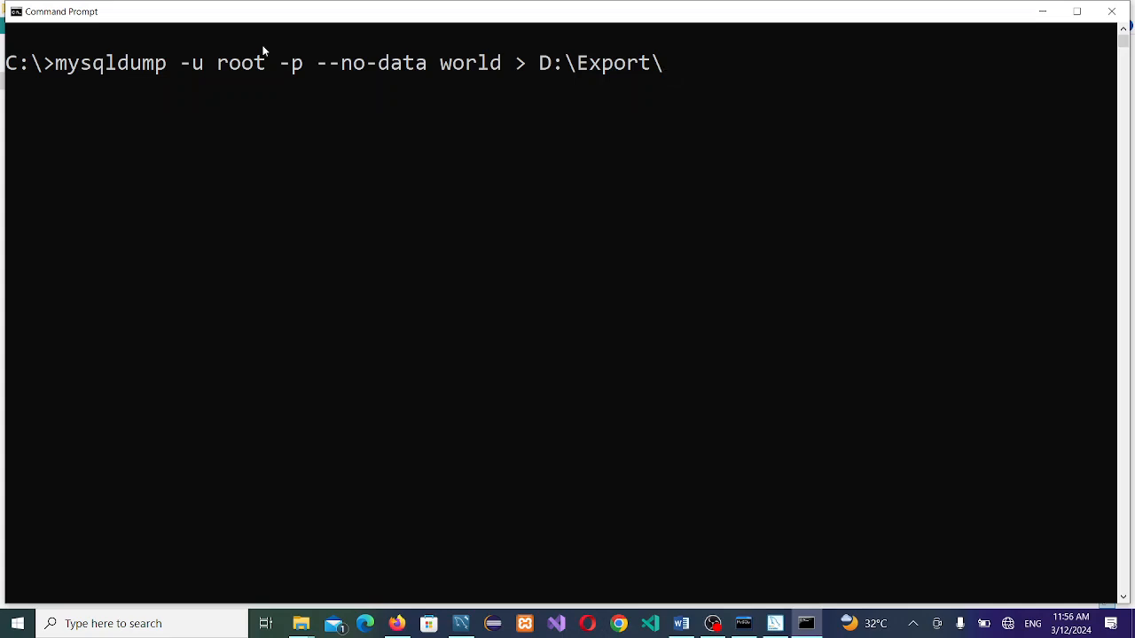
type("world.sql")
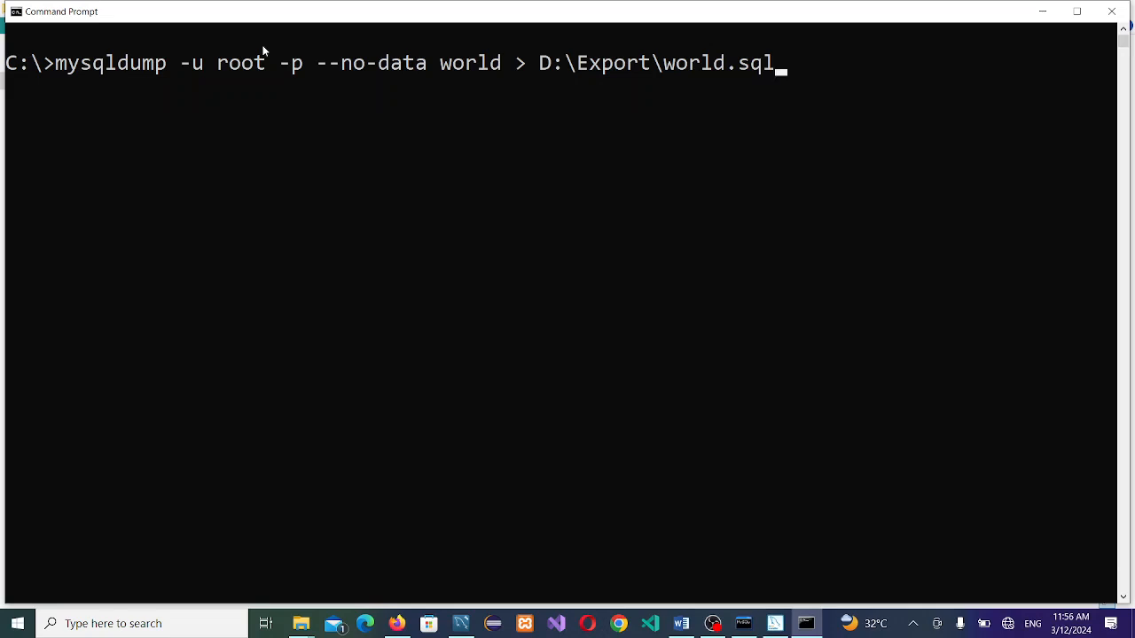
Step: Delete the --no-data option so the whole world database gets dumped
left_click(304, 71)
double_click(305, 72)
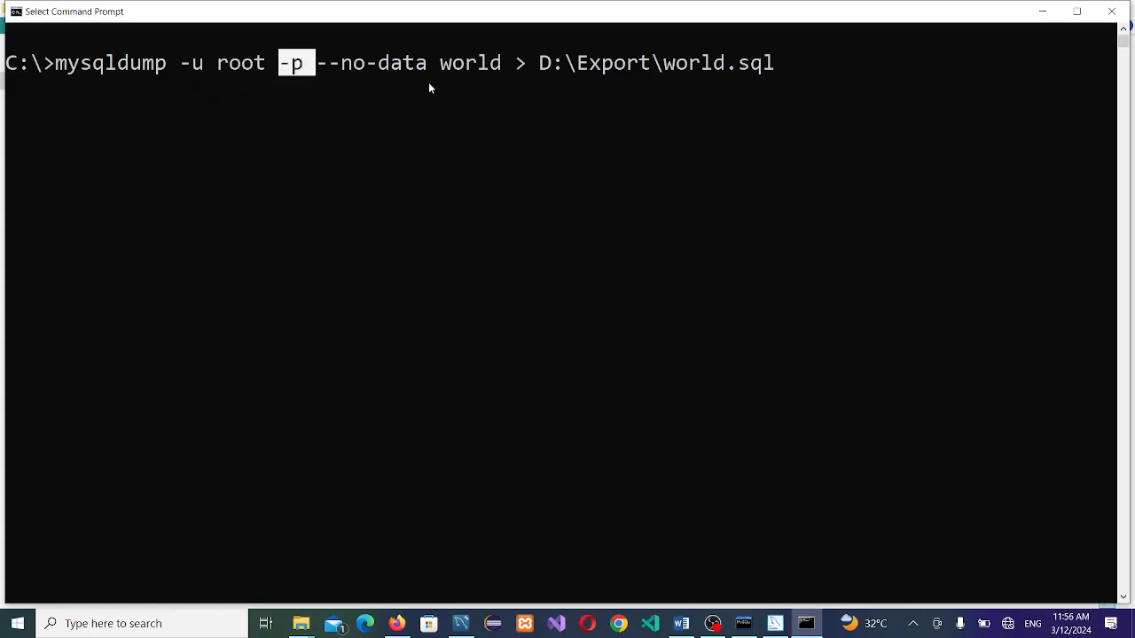
left_click_drag(817, 94, 736, 68)
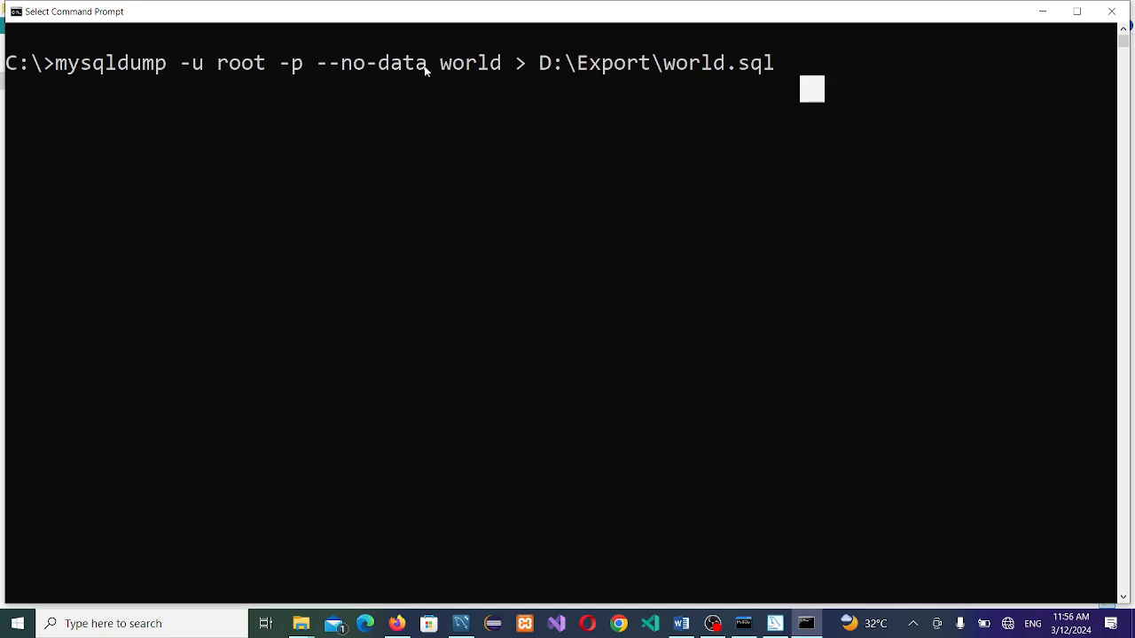
left_click_drag(423, 71, 326, 74)
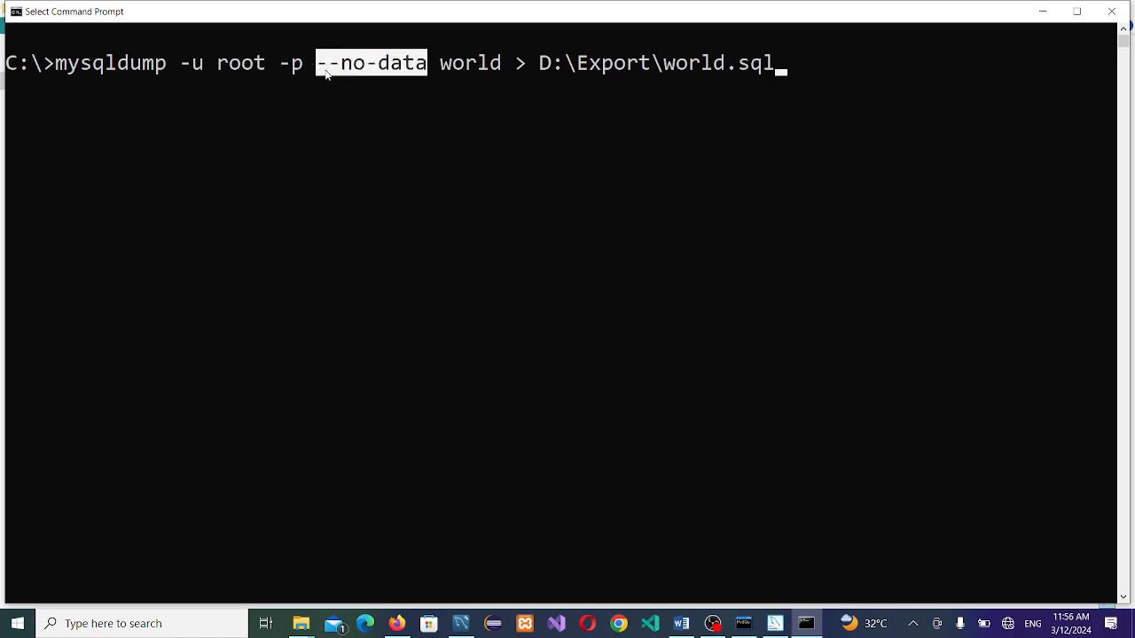
key("Left")
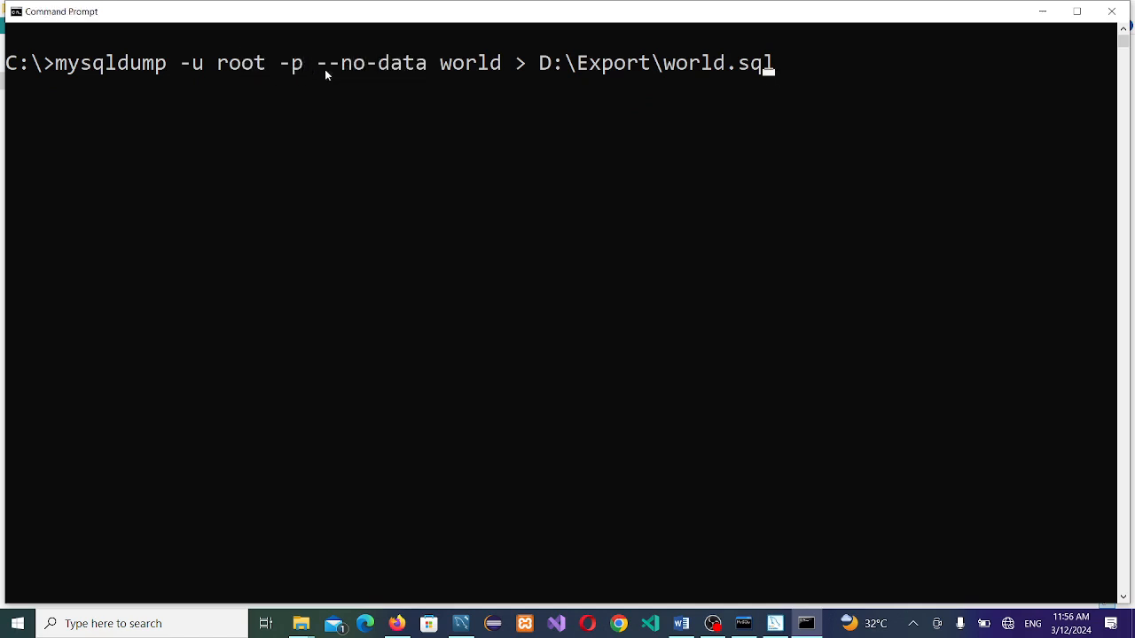
key("Left")
key("Left")
key("Left")
key("Left")
key("Left")
key("Left")
key("Left")
key("Left")
key("Left")
key("Left")
key("Left")
key("Left")
key("Left")
key("Left")
key("Left")
key("Left")
key("Left")
key("Left")
key("Left")
key("Left")
key("BackSpace")
key("BackSpace")
key("BackSpace")
key("BackSpace")
key("BackSpace")
key("BackSpace")
key("BackSpace")
key("BackSpace")
key("BackSpace")
key("BackSpace")
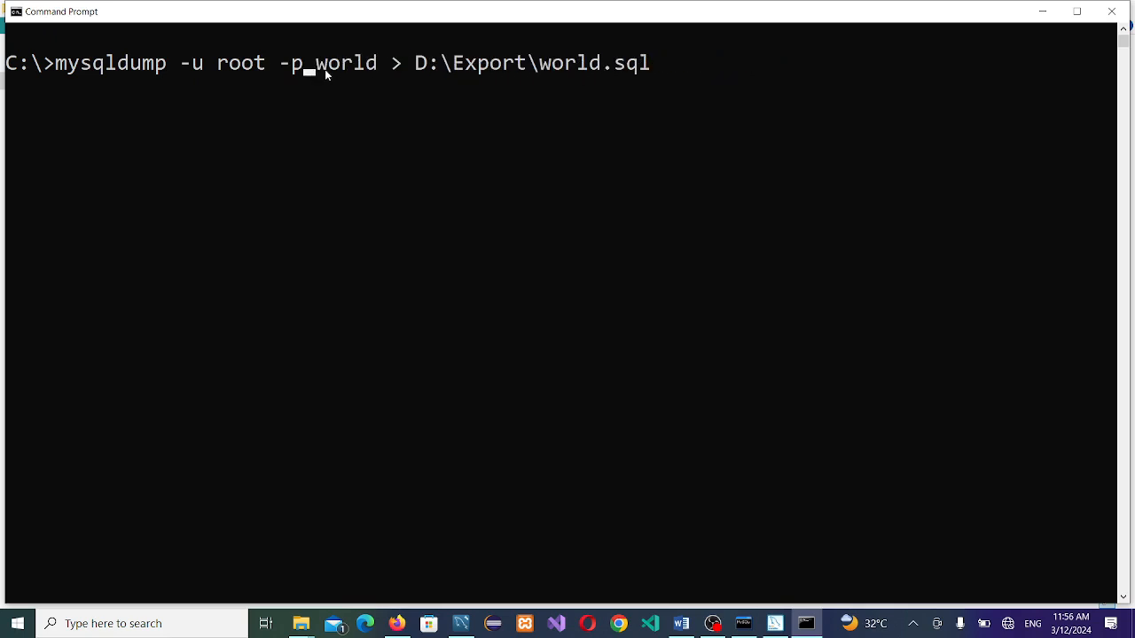
Step: Copy the full 'mysqldump -u root -p world > D:\Export\world.sql' command line
left_click(325, 69)
left_click_drag(325, 69, 387, 69)
left_click_drag(690, 90, 4, 74)
key("Escape")
key("alt+Tab")
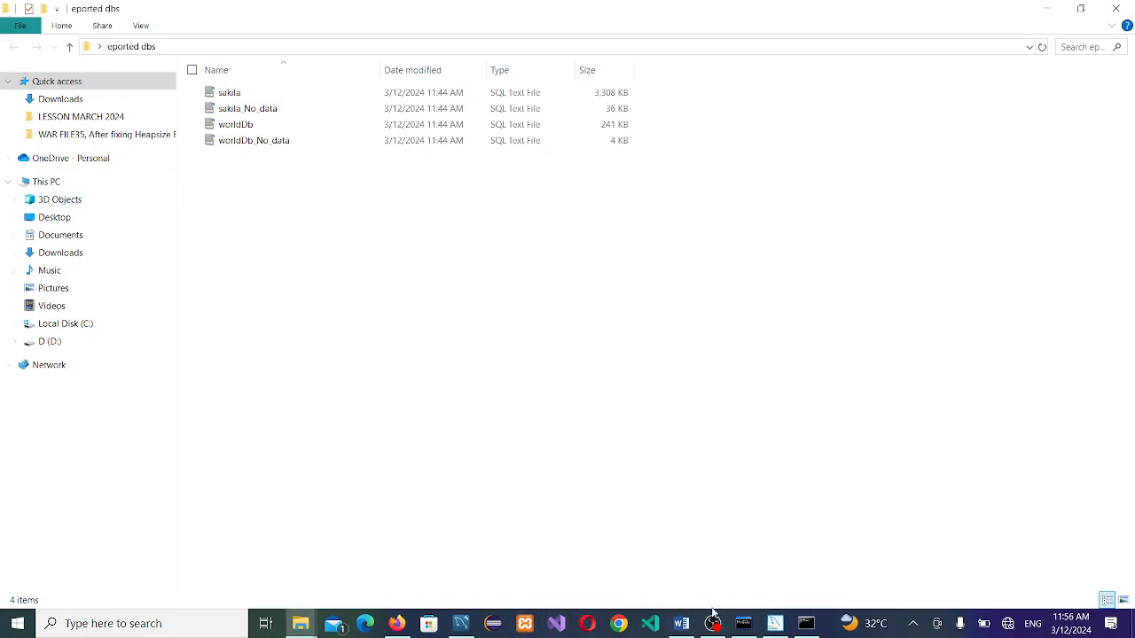
Step: Paste the mysqldump command into the Word lesson notes under heading A
left_click(681, 623)
left_click(334, 410)
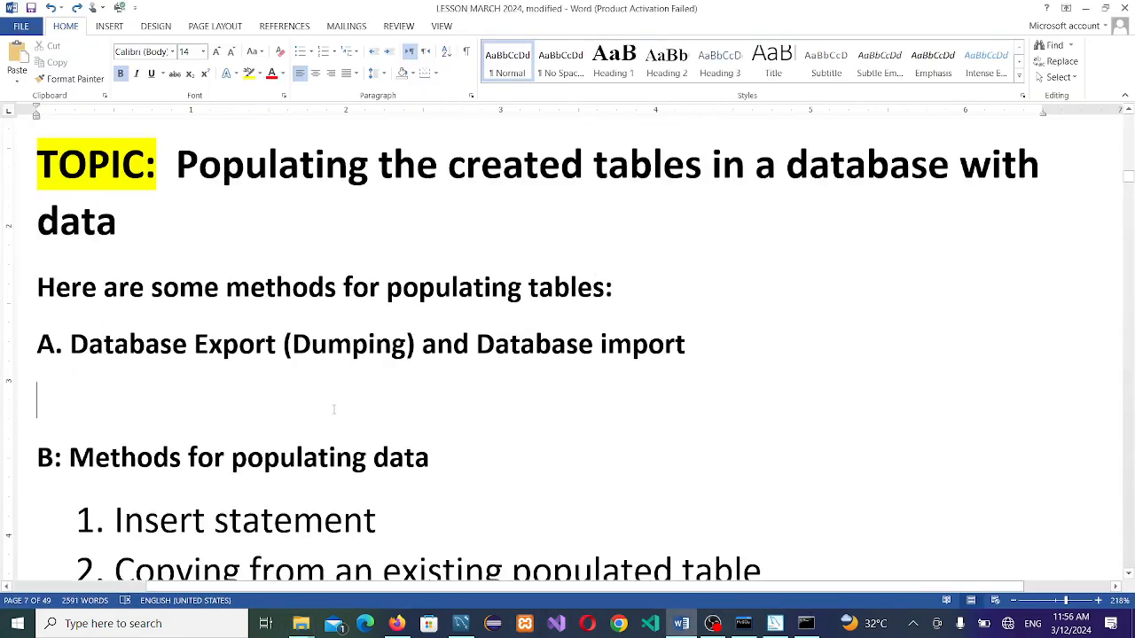
type("C:\\>mysqldump -u root -p world > D:\\Export\\world.sql")
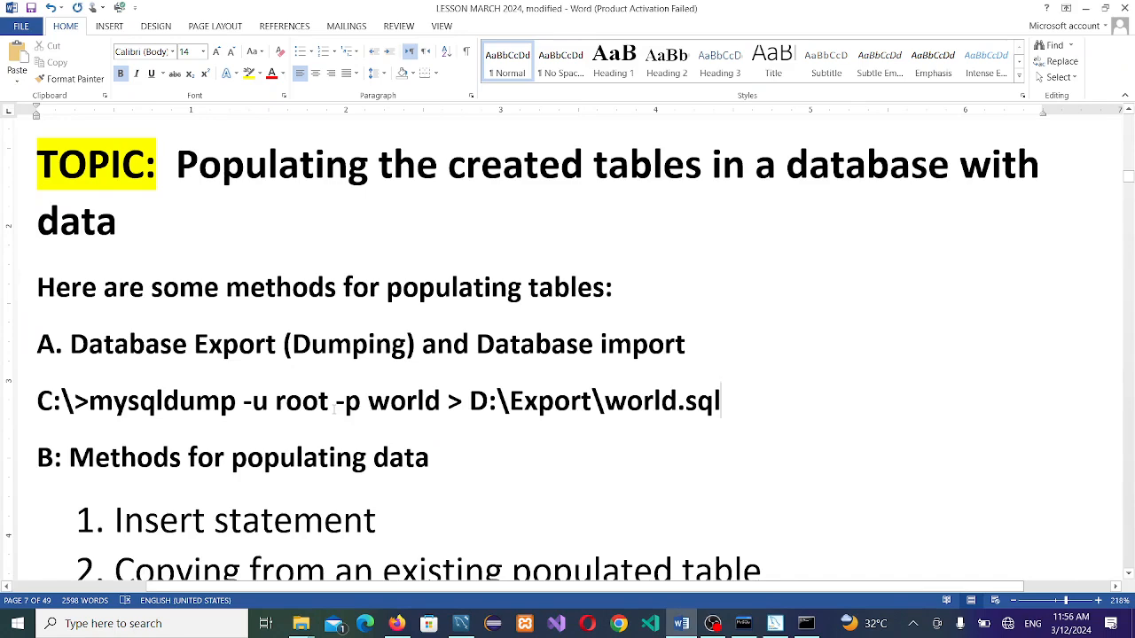
key("Return")
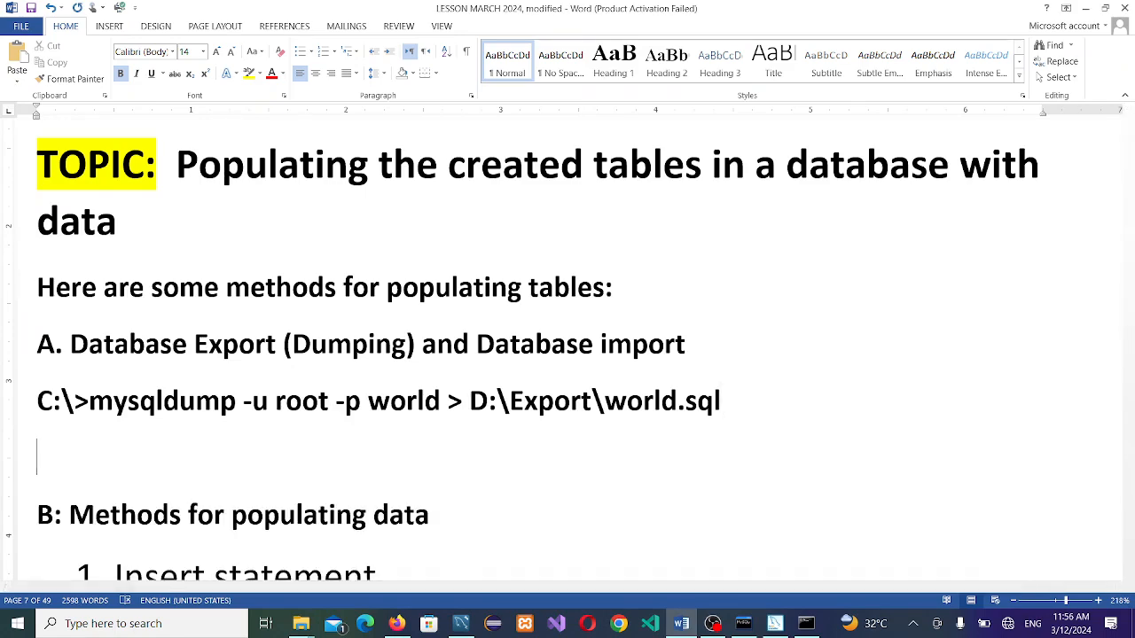
key("alt+Tab")
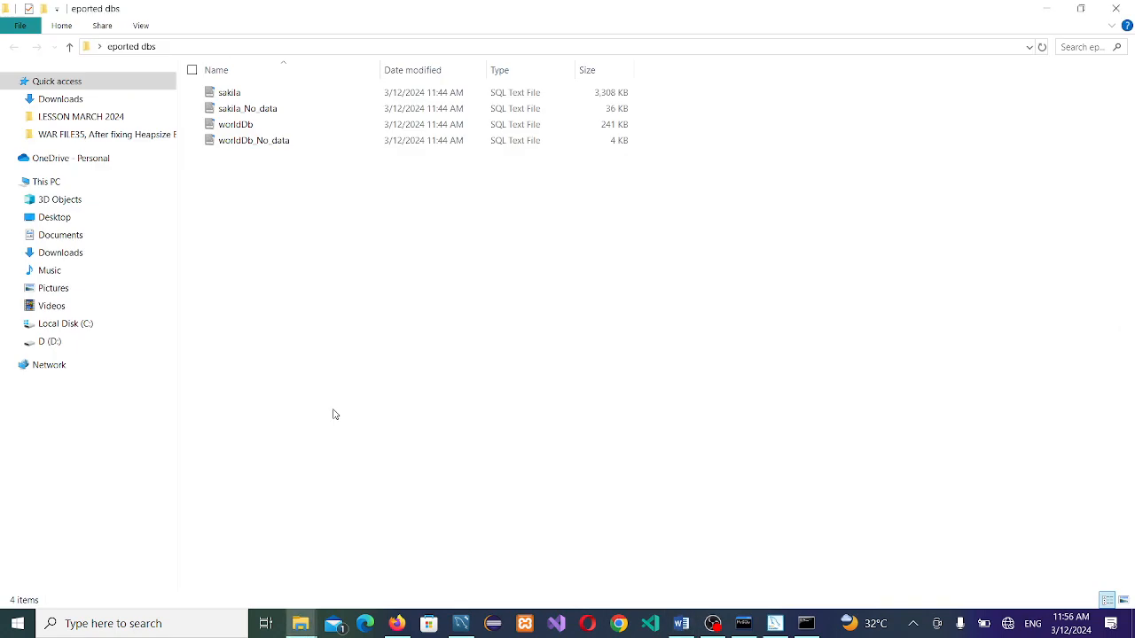
Step: Select the sakila dump file in the eported dbs folder and switch to MySQL Workbench
key("alt+Tab")
key("alt+Tab")
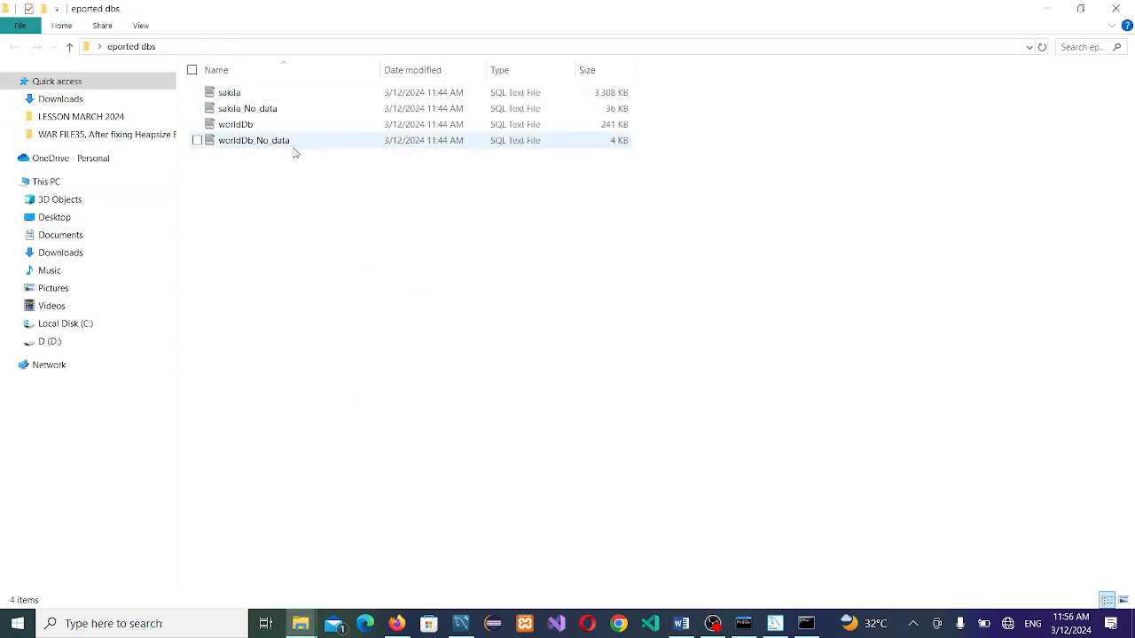
left_click(252, 96)
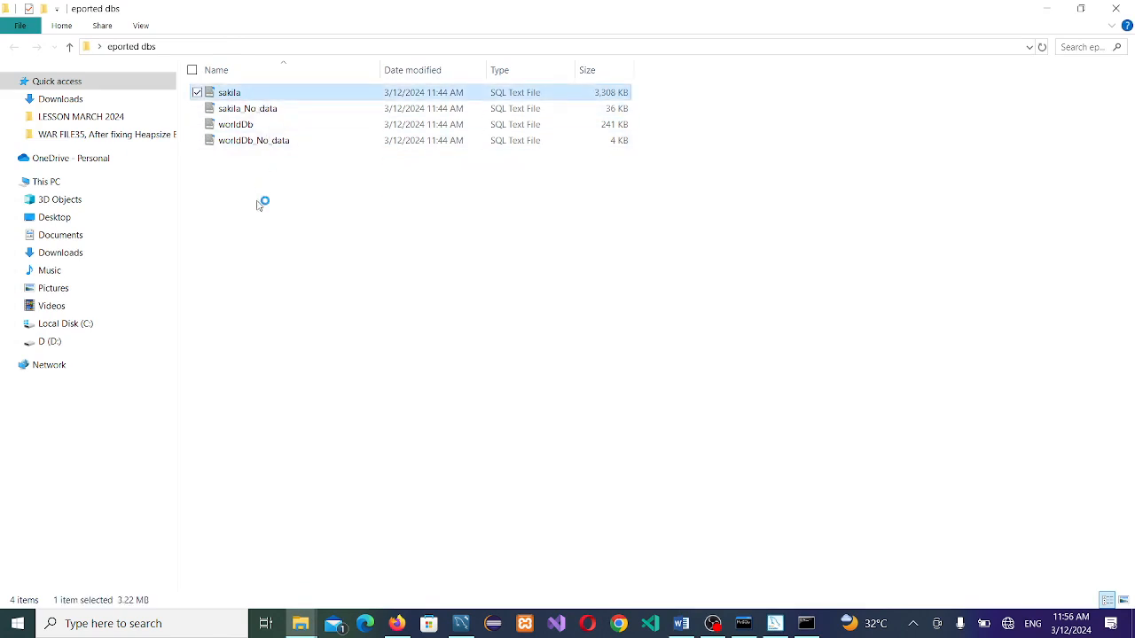
left_click(460, 624)
left_click(470, 541)
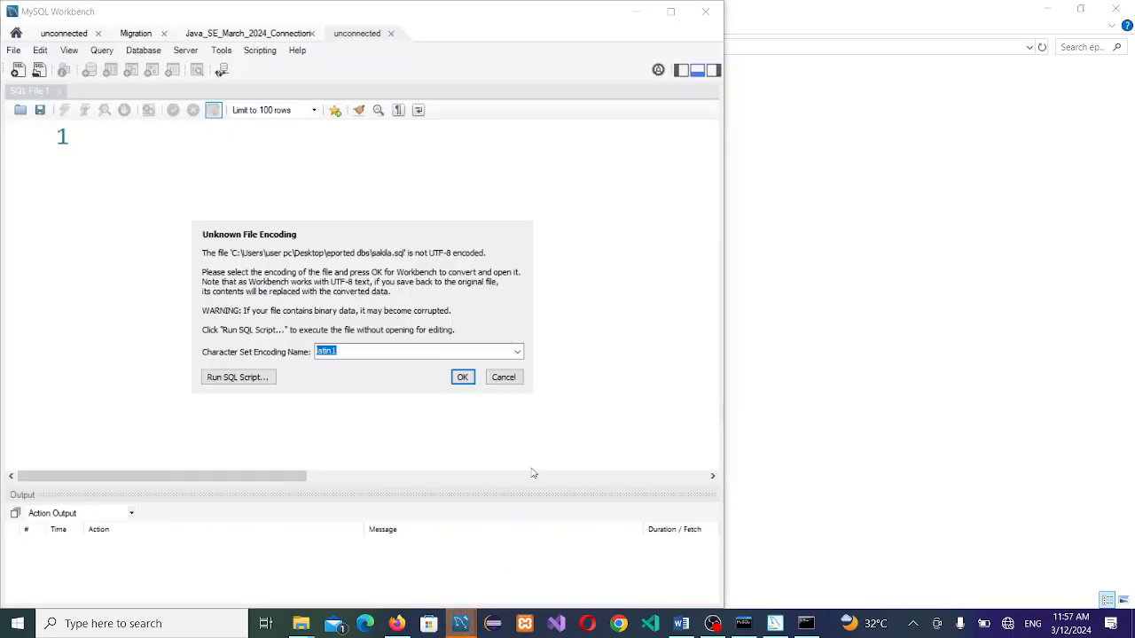
left_click(462, 377)
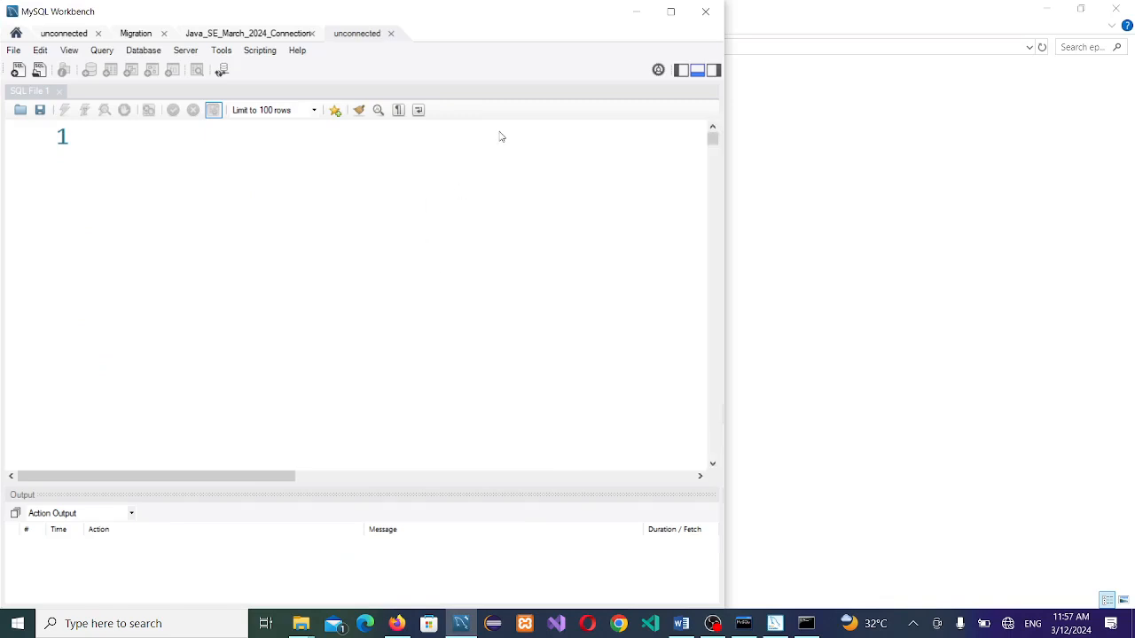
left_click(673, 13)
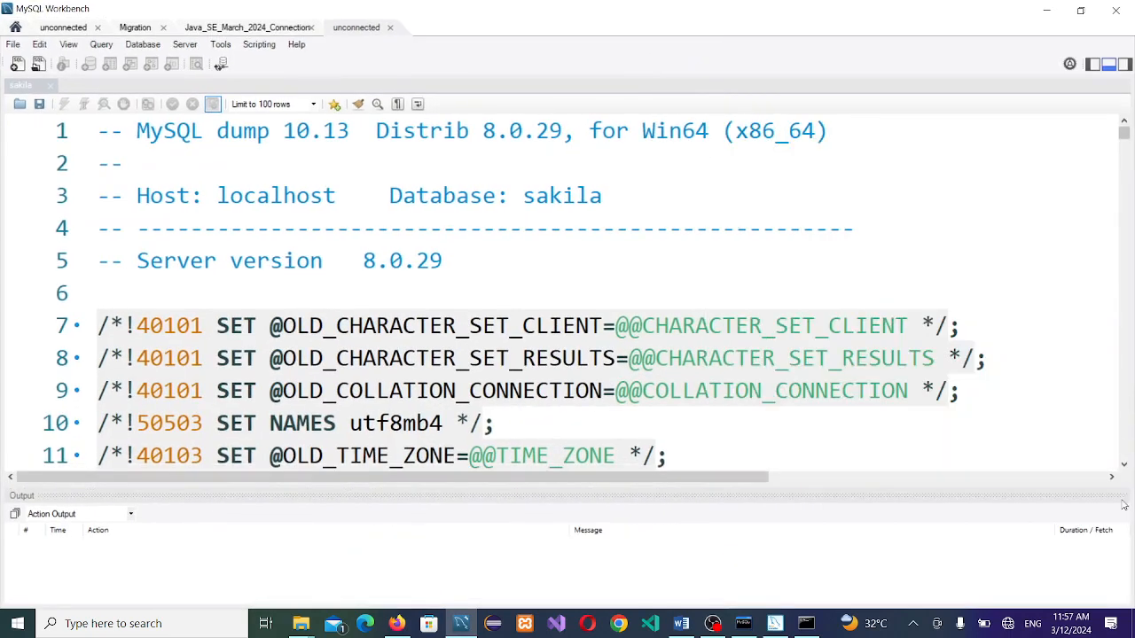
scroll(1131, 439, "down", 15)
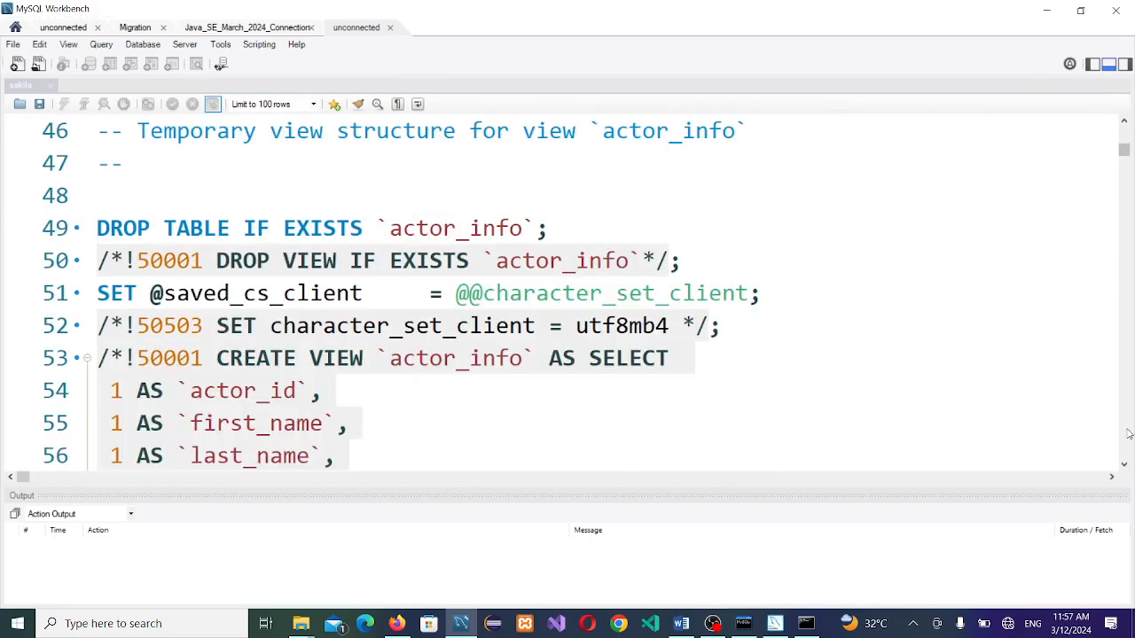
scroll(1129, 432, "down", 6)
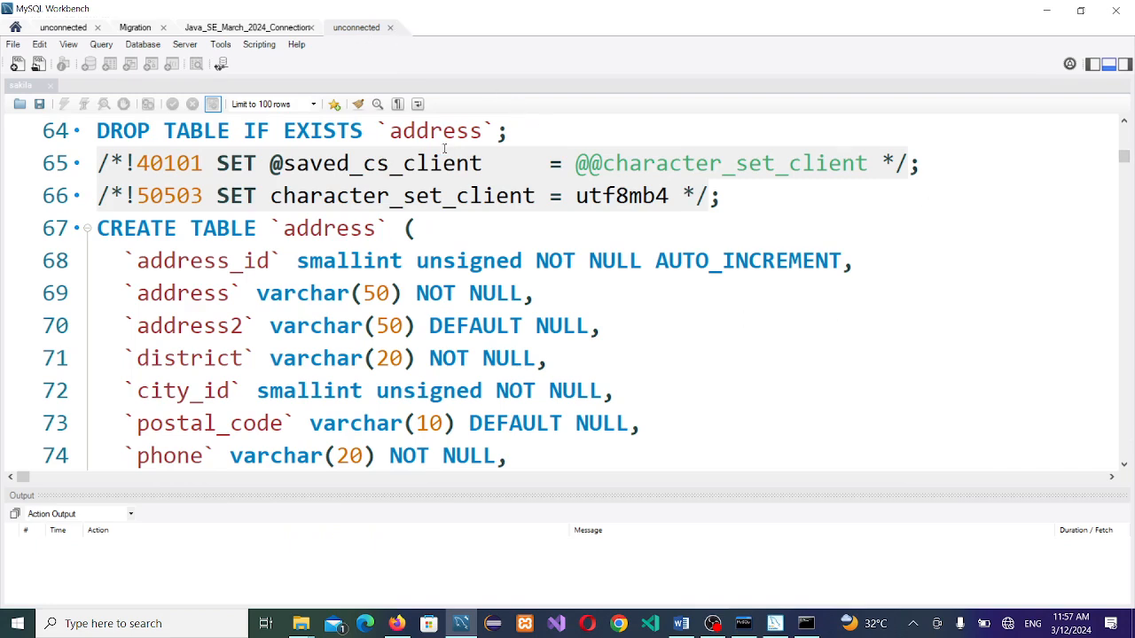
left_click(391, 29)
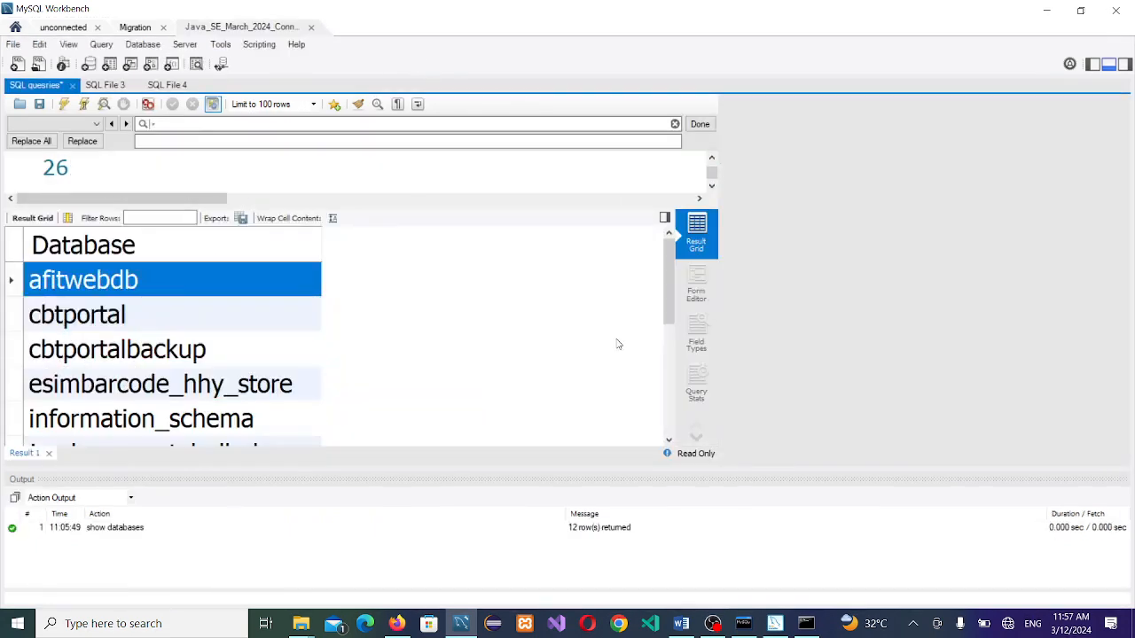
key("alt+Tab")
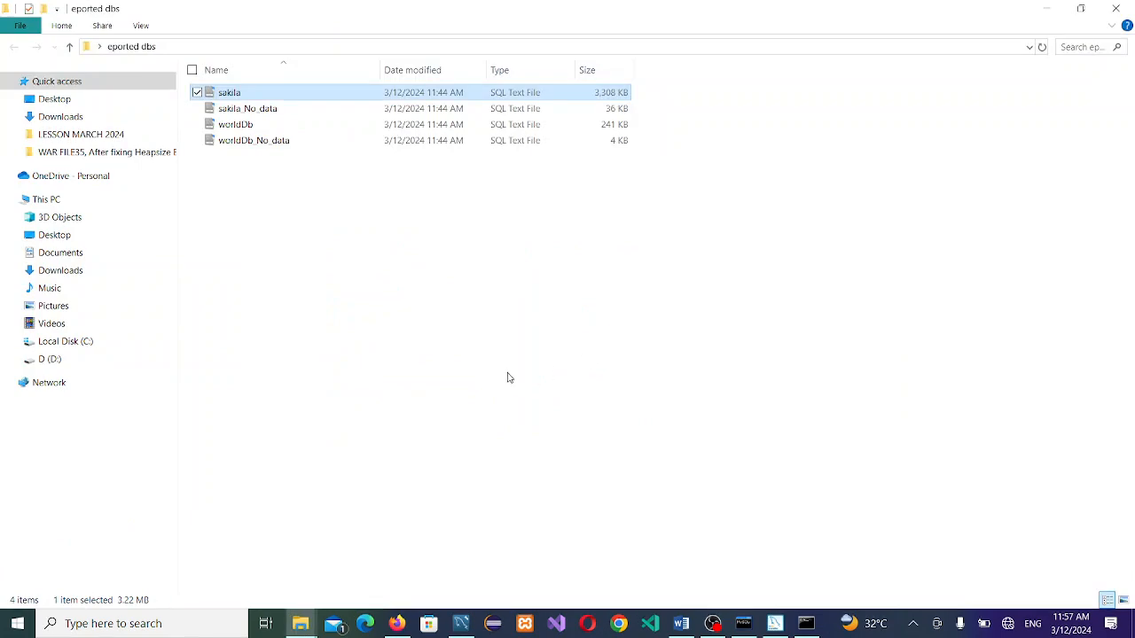
Step: Copy the worldDb dump from eported dbs into D:\Export, then return to Command Prompt
left_click(821, 626)
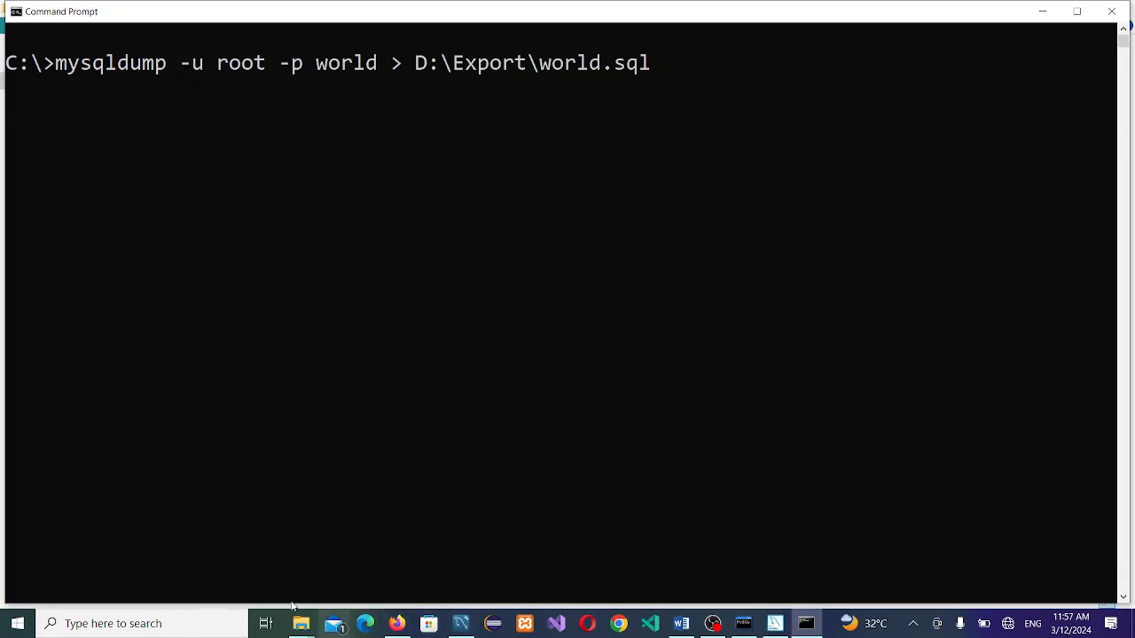
mouse_move(301, 623)
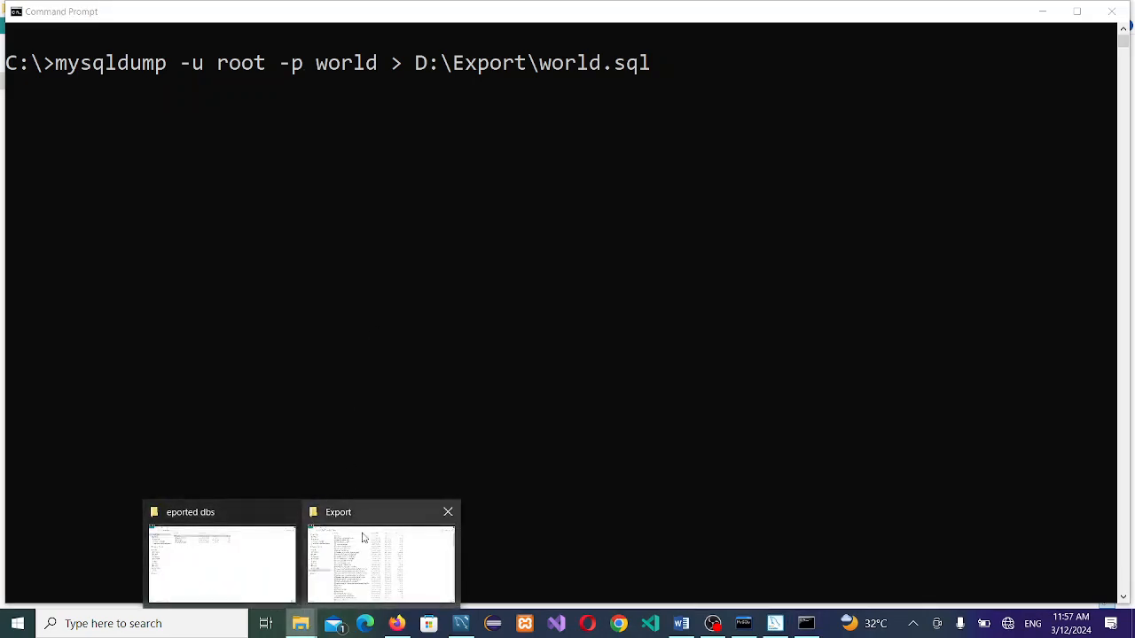
mouse_move(293, 568)
left_click(258, 555)
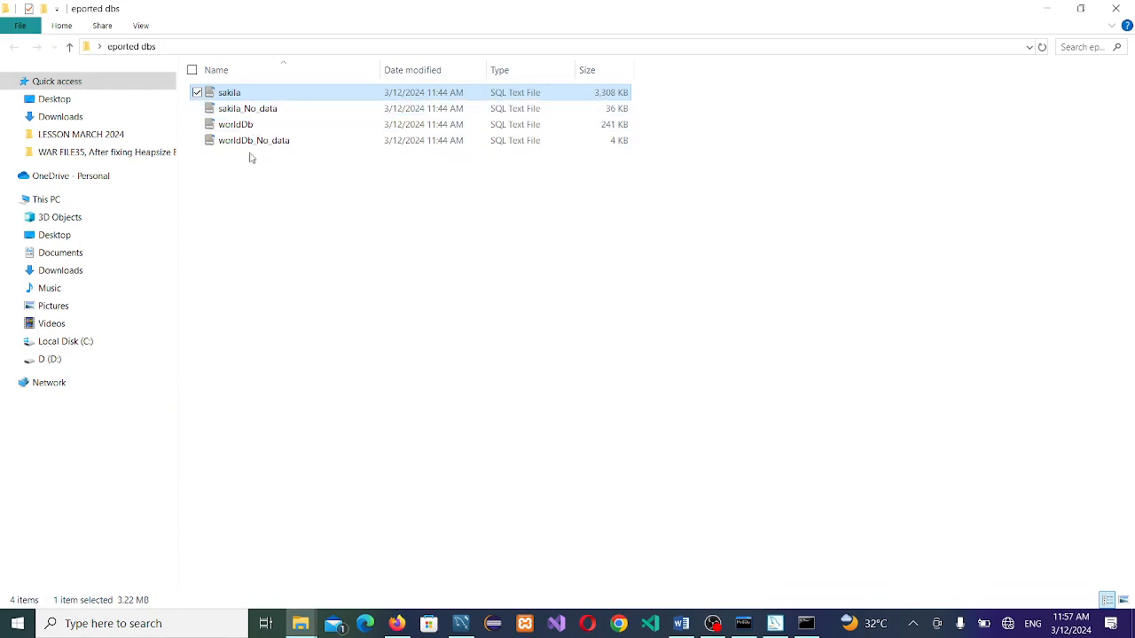
left_click(254, 129)
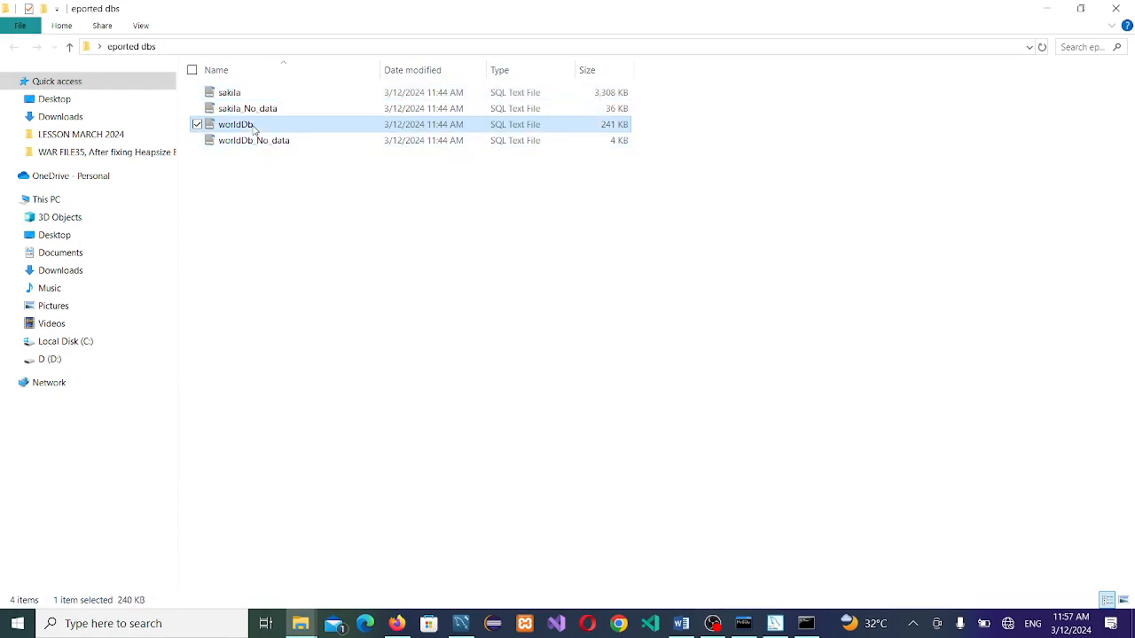
left_click(300, 623)
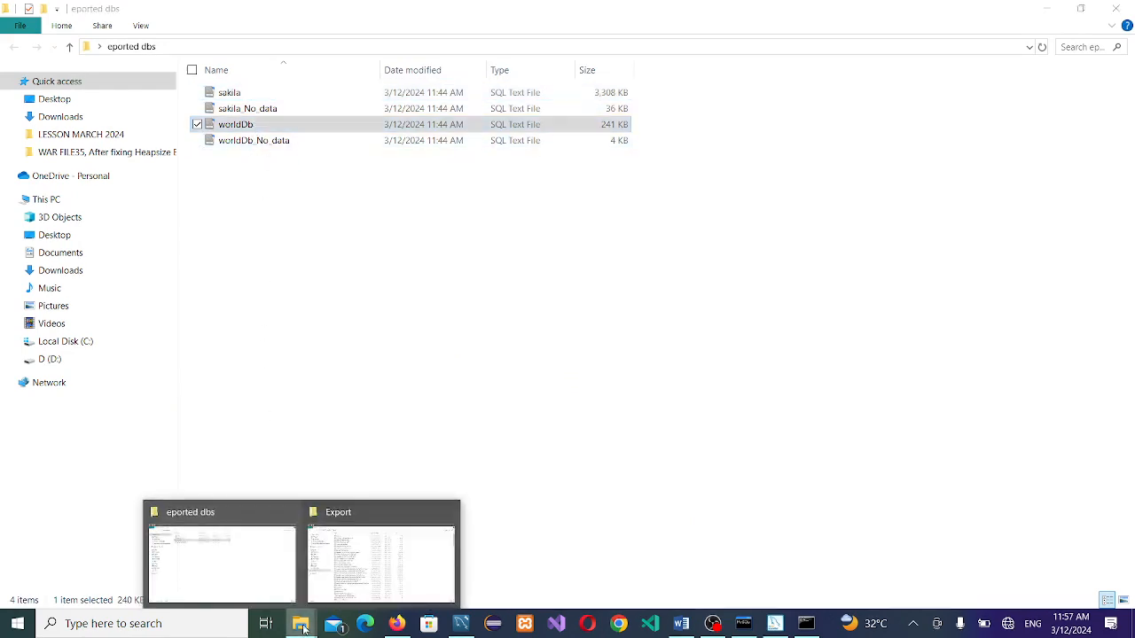
left_click(351, 564)
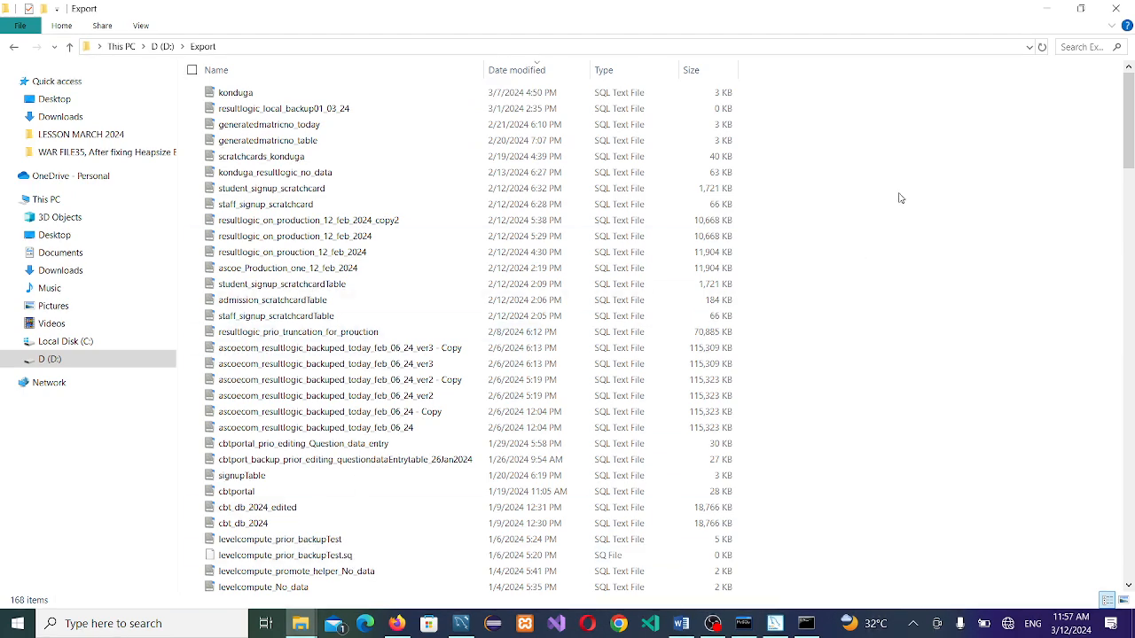
key("ctrl+v")
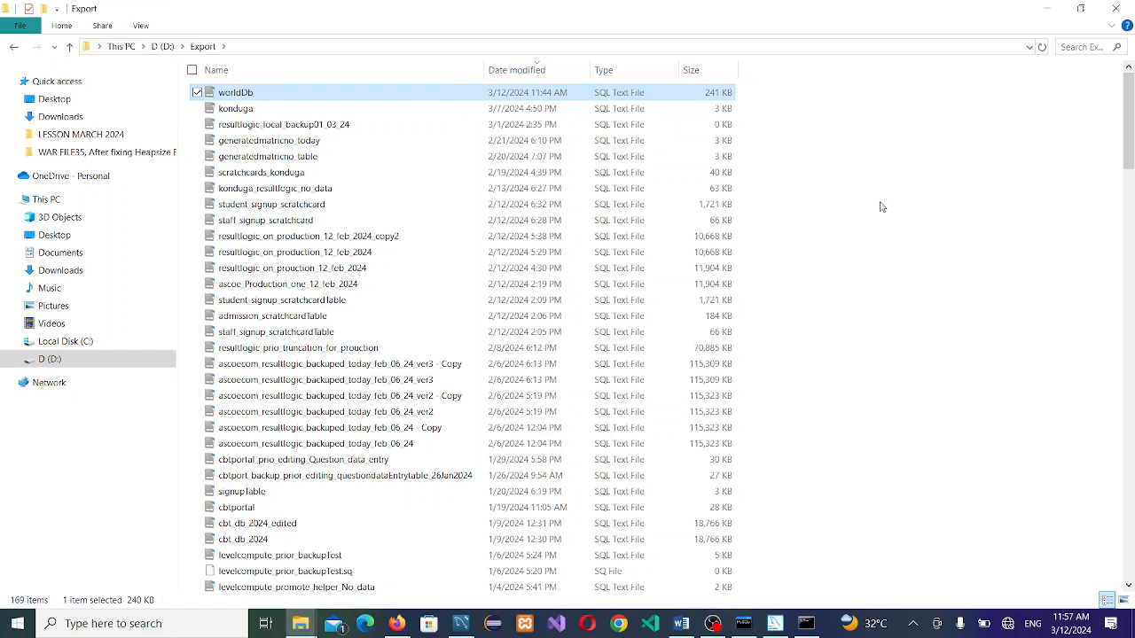
left_click(805, 624)
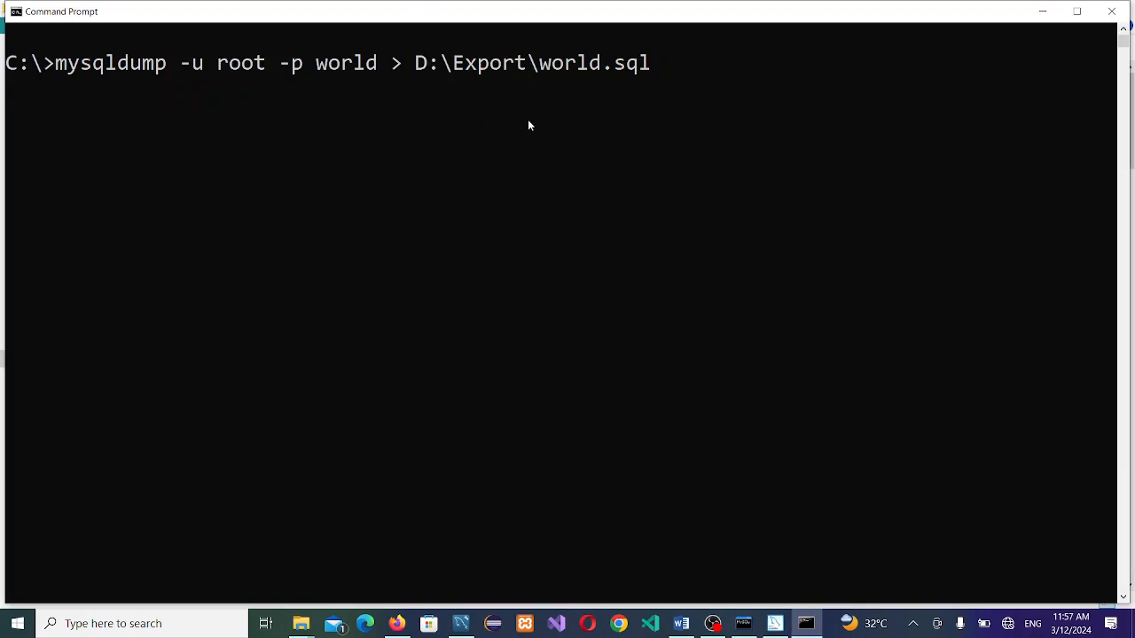
Step: Edit the command line to read 'mysql -u root -p world < D:\Export\world.sql'
key("Left")
key("Left")
key("Left")
key("Left")
key("Left")
key("Left")
key("Left")
key("Left")
key("Left")
key("Left")
key("Left")
key("Left")
key("Left")
key("Right")
key("BackSpace")
key("BackSpace")
key("BackSpace")
key("BackSpace")
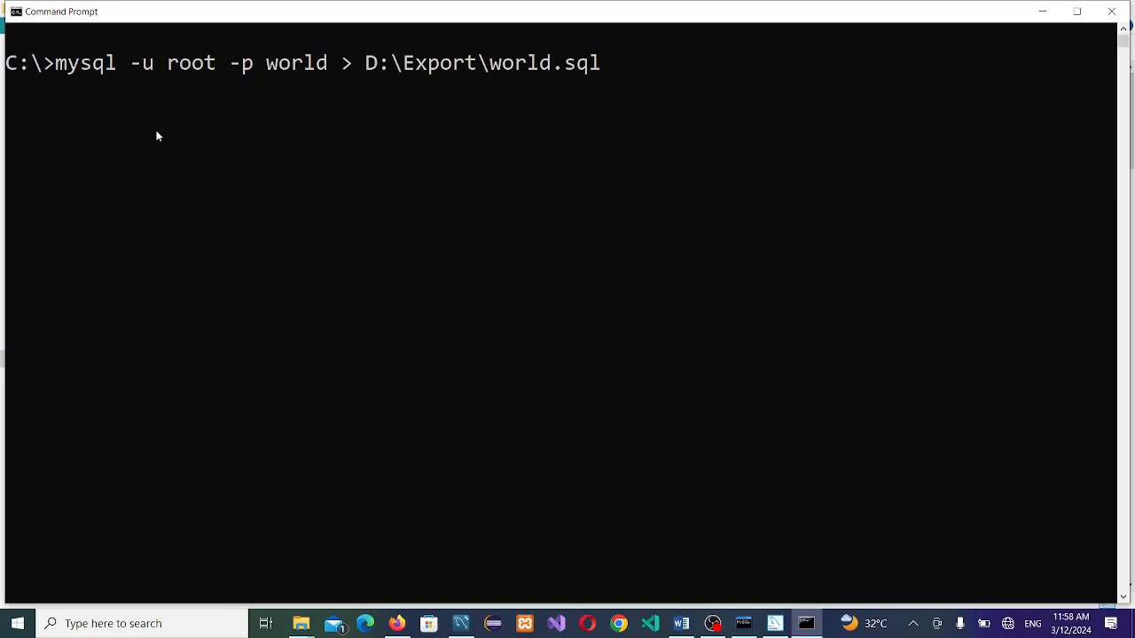
key("Right")
key("Right")
key("Right")
key("Right")
key("Right")
key("Right")
key("Right")
key("Right")
key("Right")
key("Right")
key("Right")
key("Right")
key("Right")
key("Right")
key("Right")
key("Right")
key("Right")
key("Right")
key("Right")
key("BackSpace")
type("<")
key("alt+Tab")
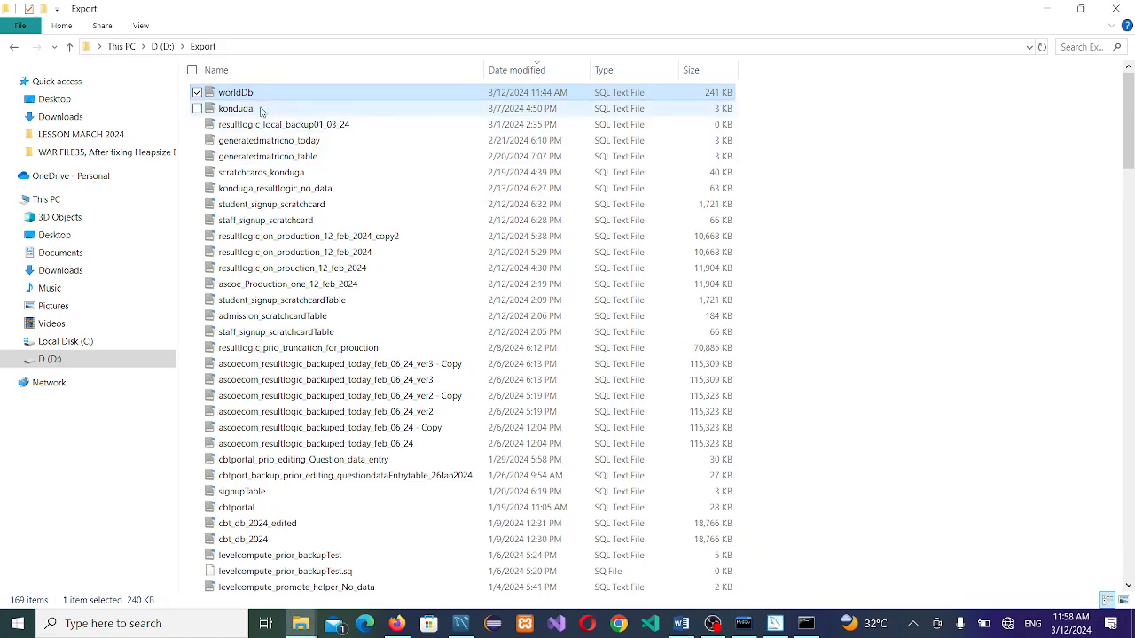
key("alt+Tab")
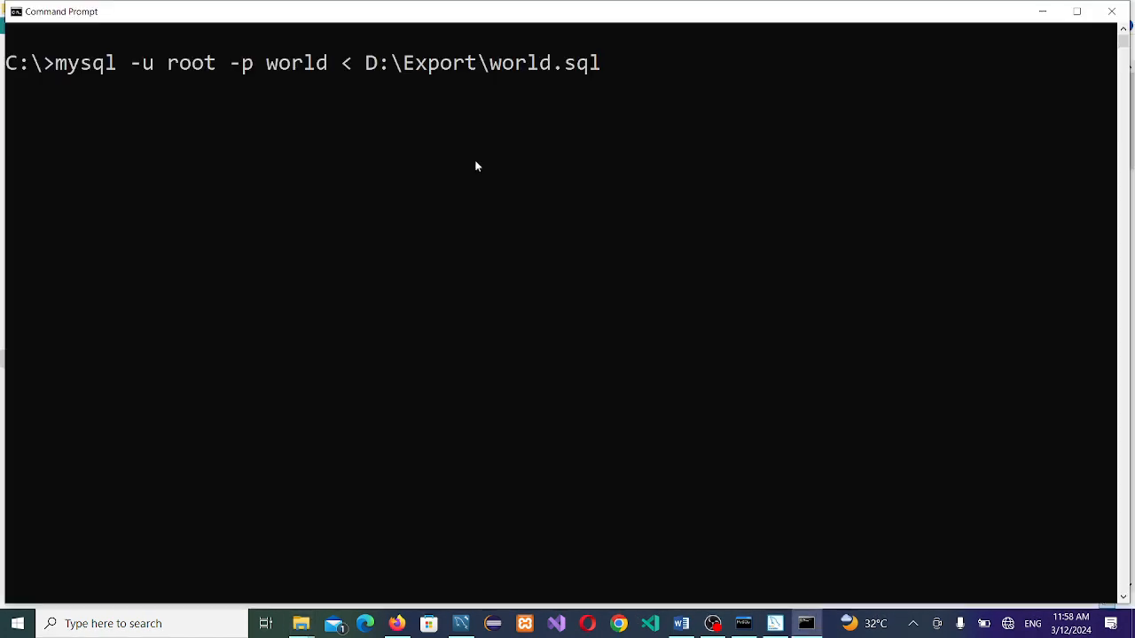
left_click(509, 248)
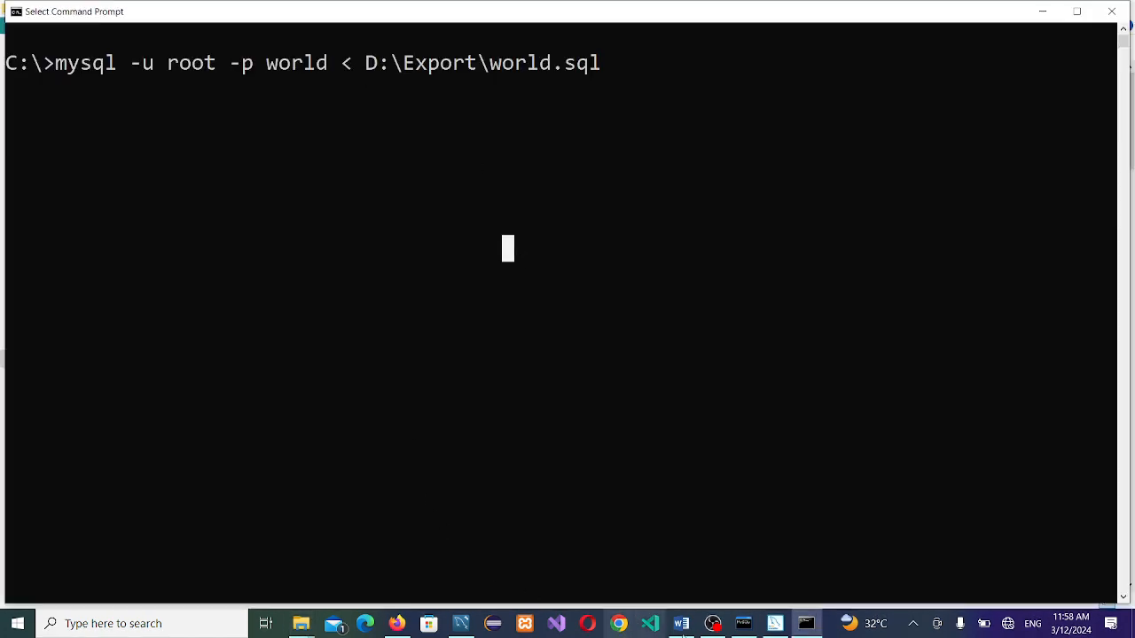
Step: Cancel the pending product addition in MySQL Installer
left_click(775, 623)
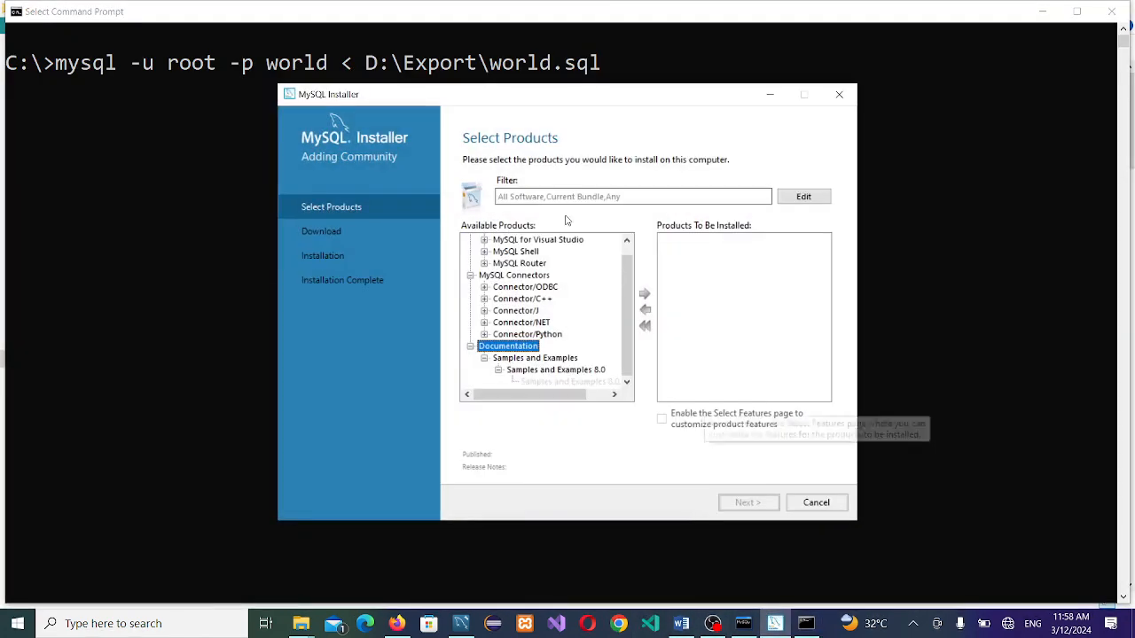
left_click(805, 502)
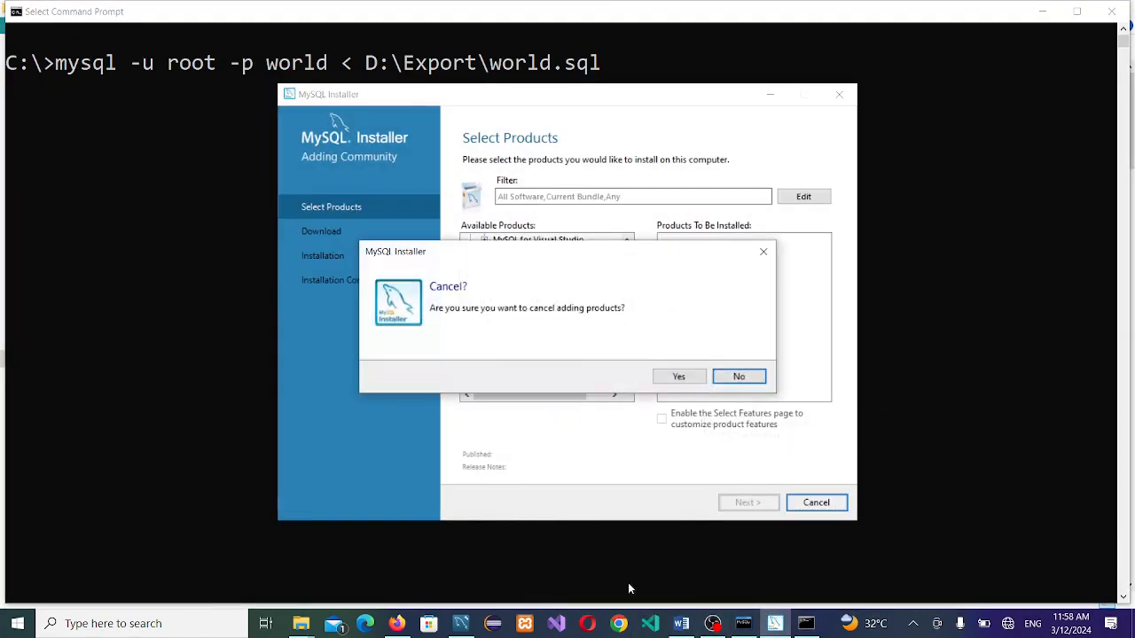
left_click(677, 376)
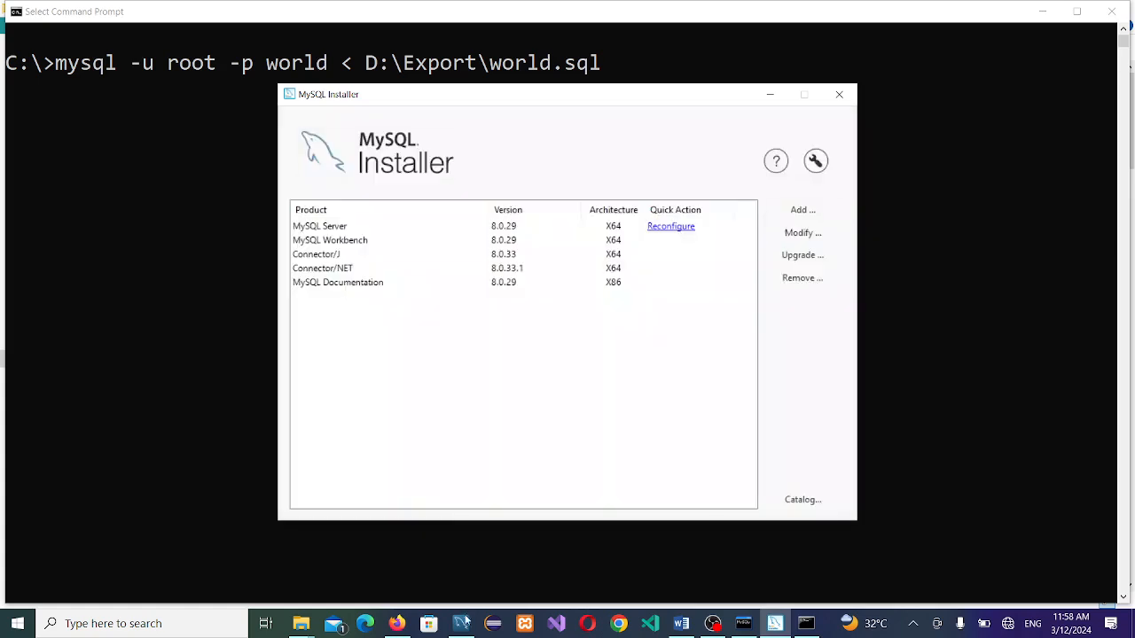
Step: Rerun show databases in Workbench and step through the 12 listed databases
left_click(463, 623)
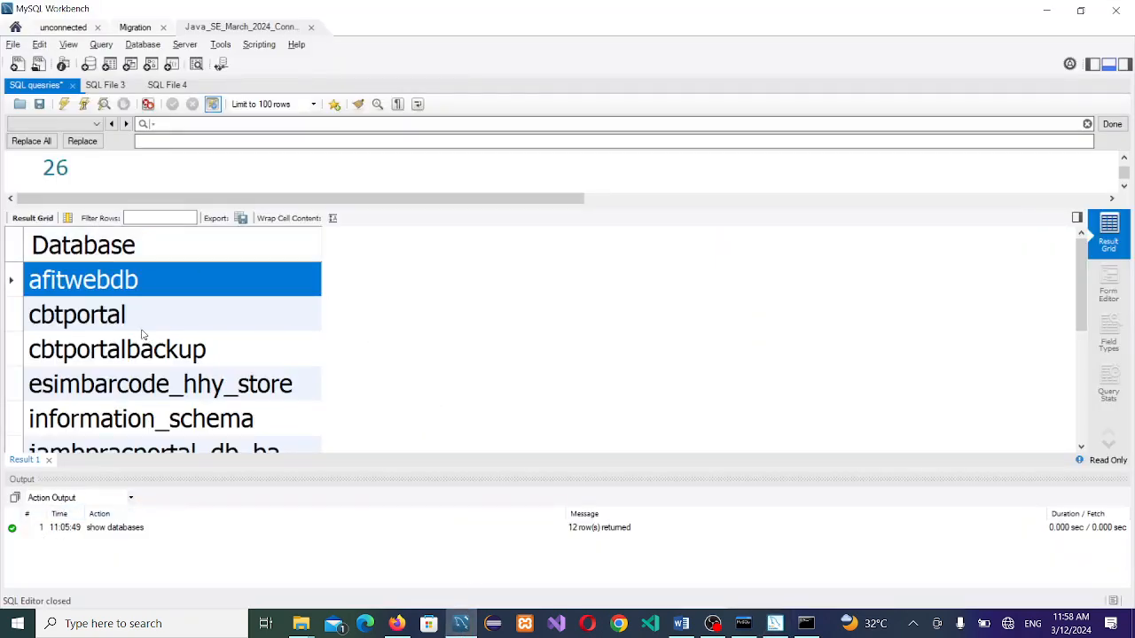
left_click(49, 459)
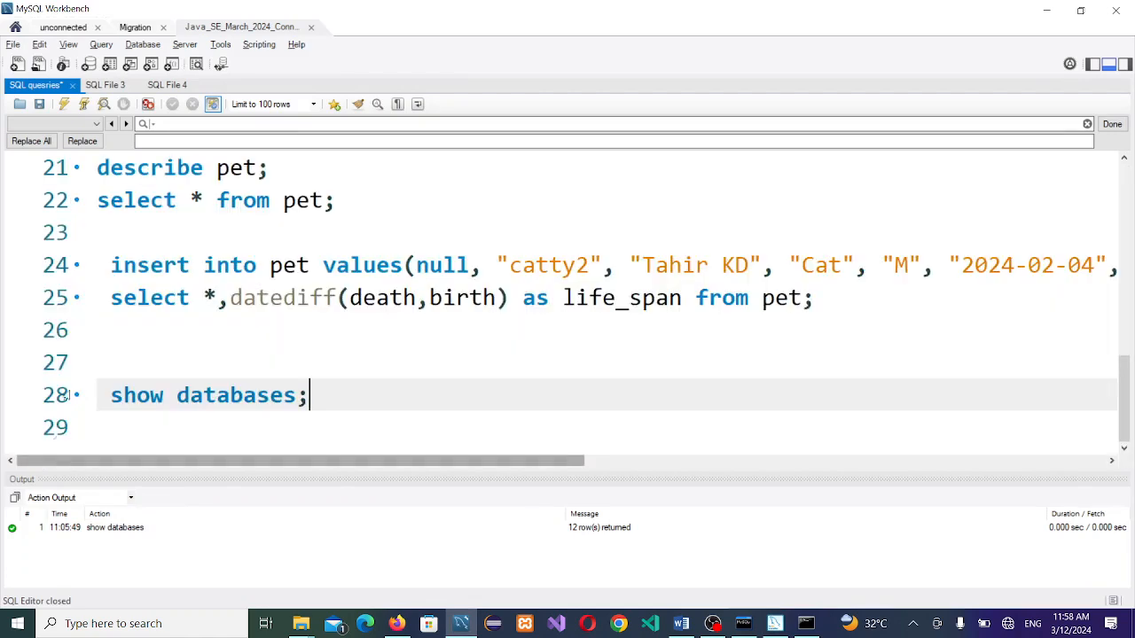
left_click(84, 104)
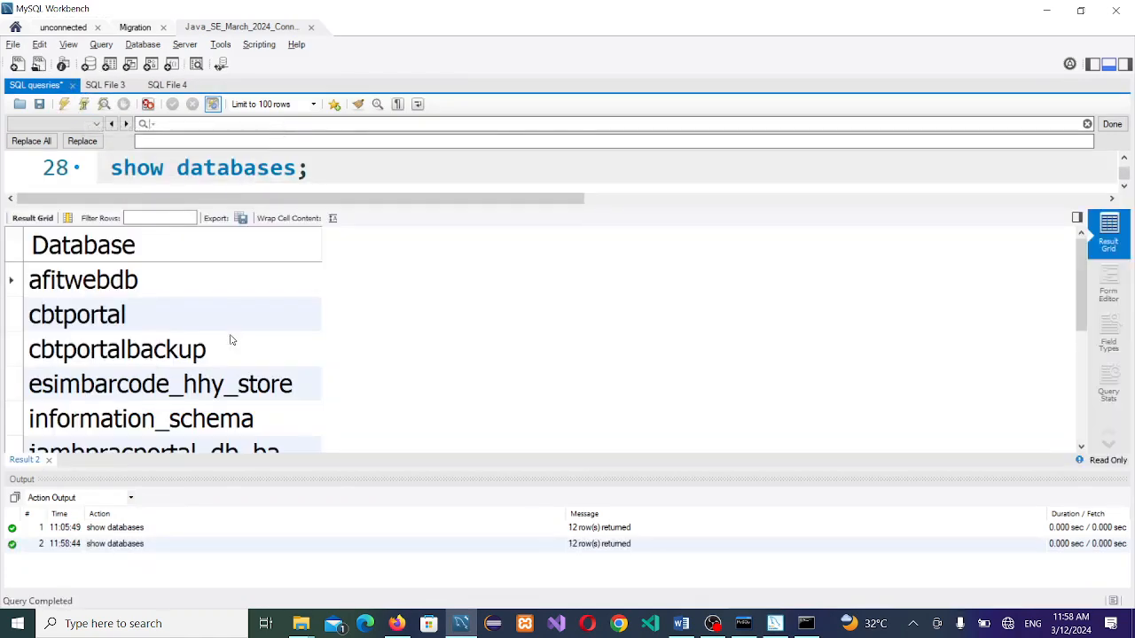
left_click(127, 284)
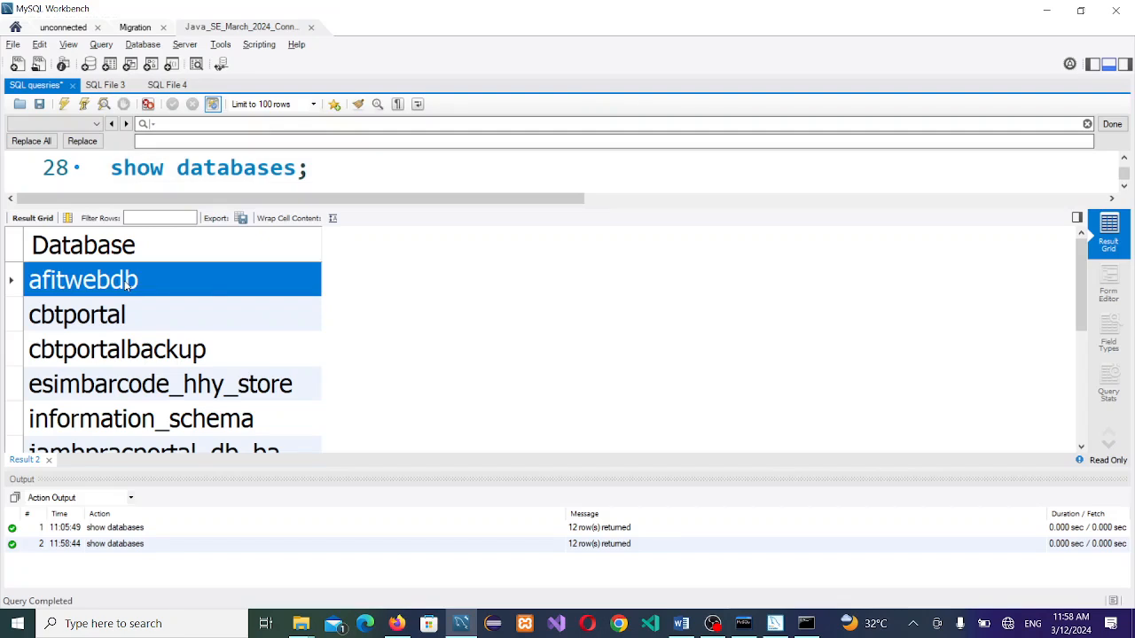
key("Down")
key("Down")
key("Down")
key("Down")
key("Down")
key("Down")
key("Down")
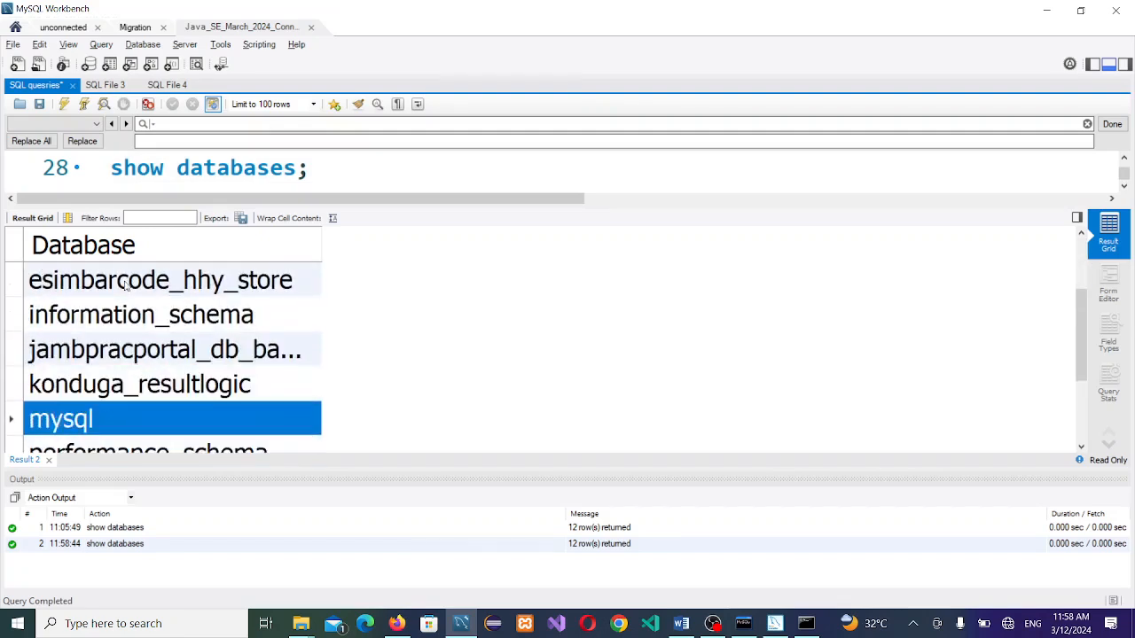
key("Down")
key("Down")
key("Down")
key("Down")
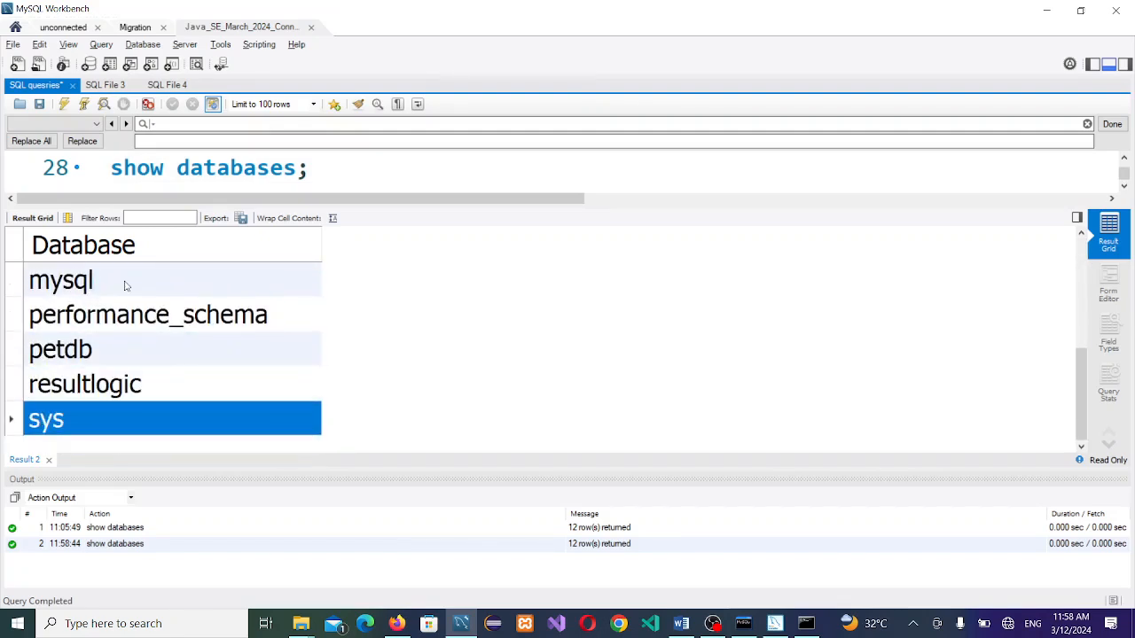
Step: Close the MySQL Installer window and return to the Command Prompt
key("alt+Tab")
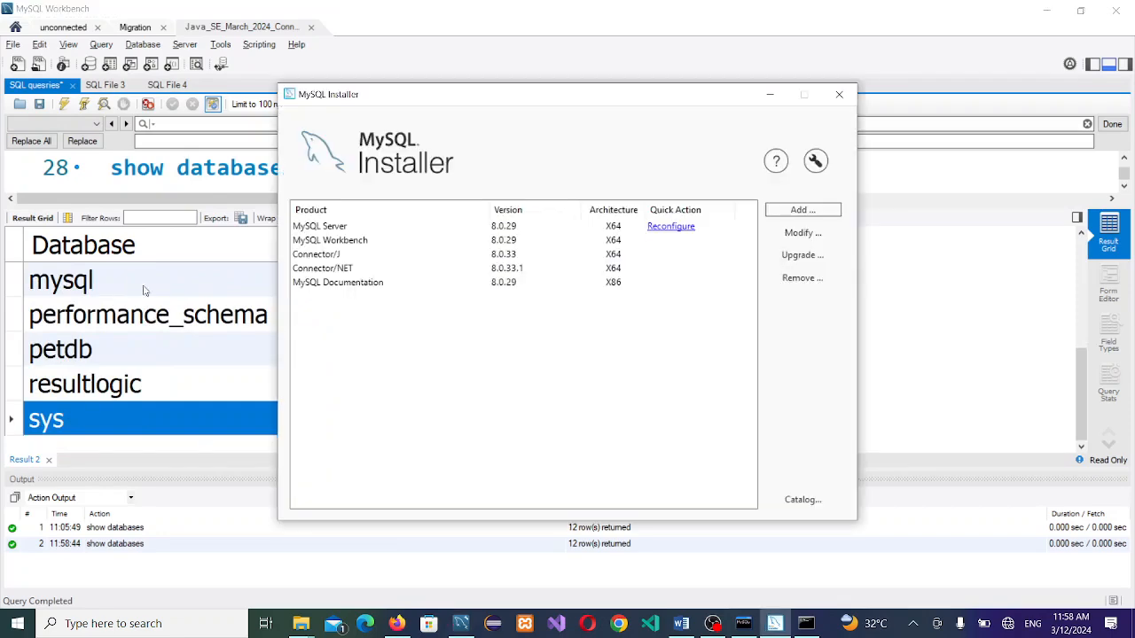
key("alt+Tab")
key("alt+Tab")
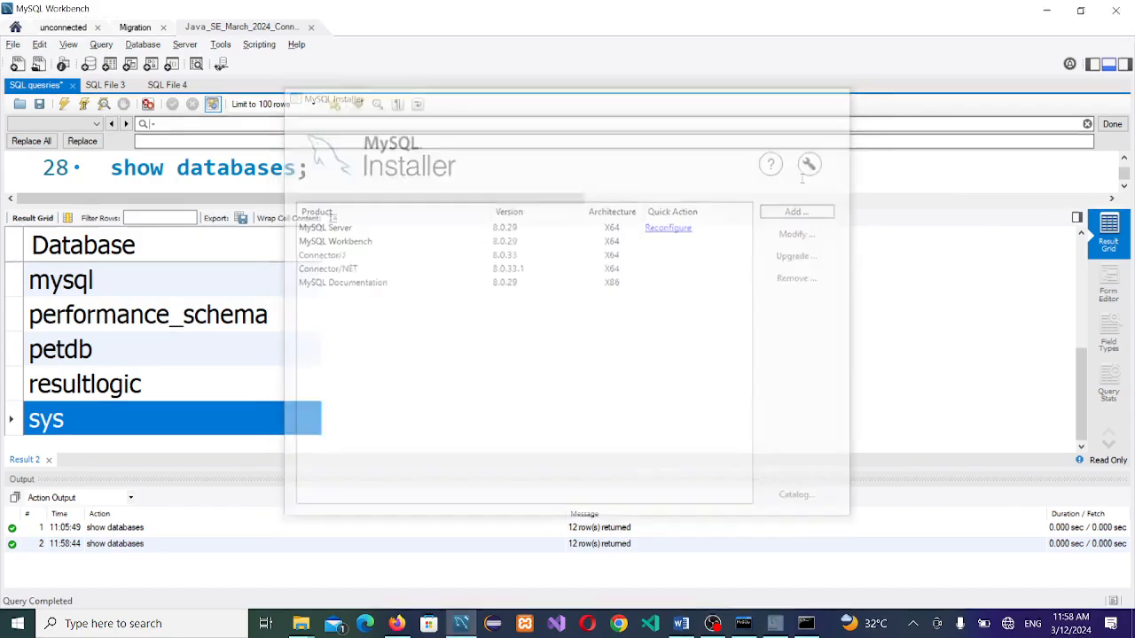
left_click(838, 94)
left_click(806, 626)
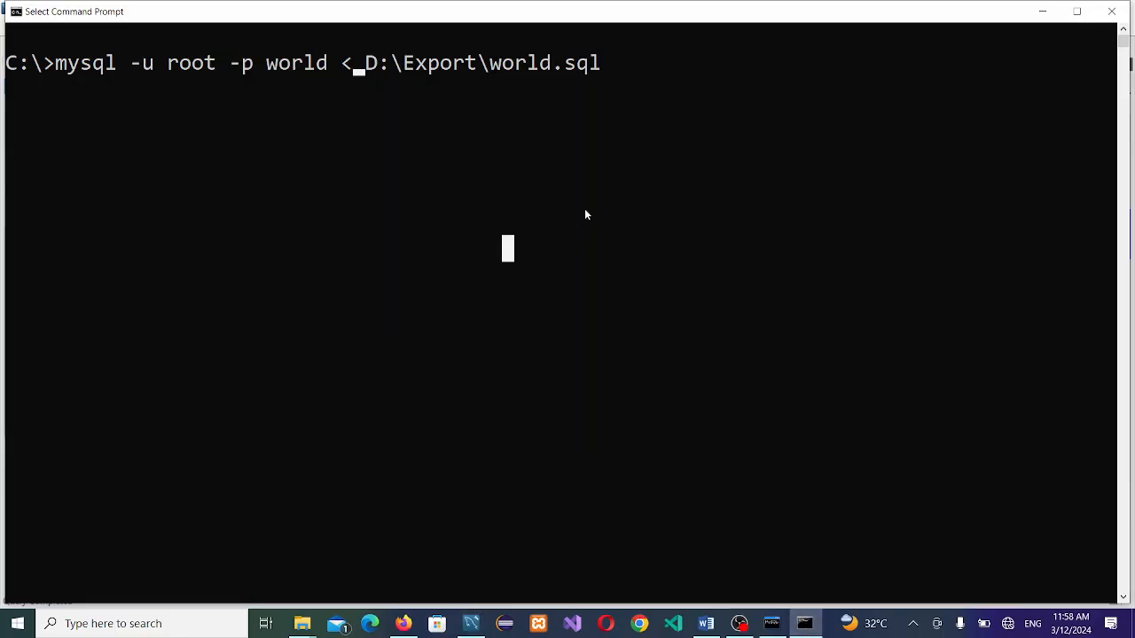
Step: Run the world.sql import into world, which fails with file not found
key("Escape")
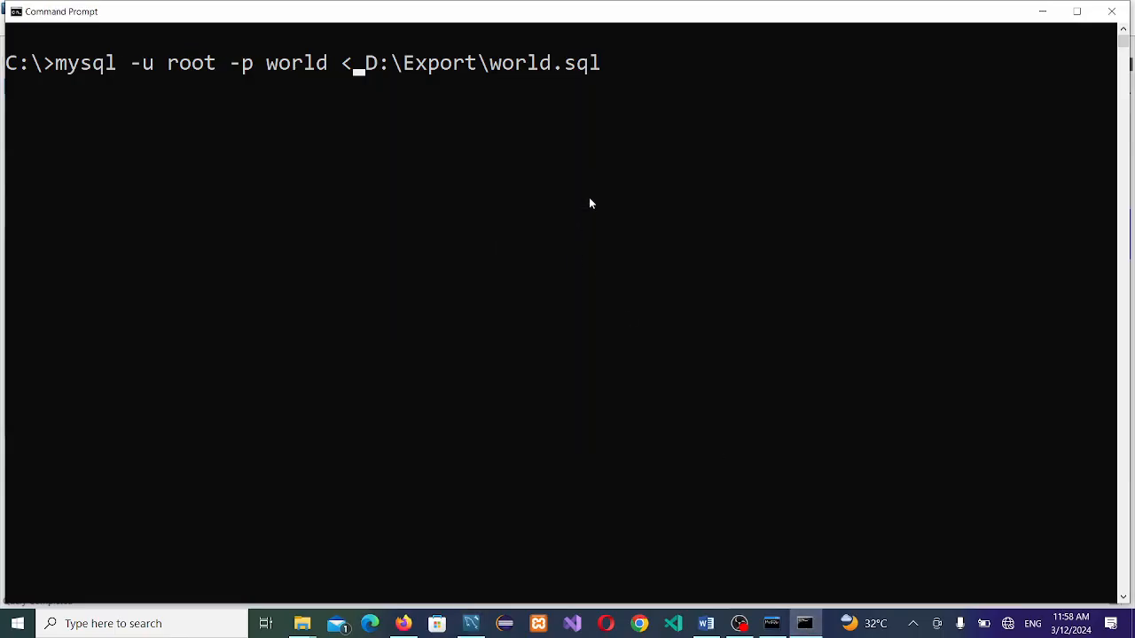
key("Return")
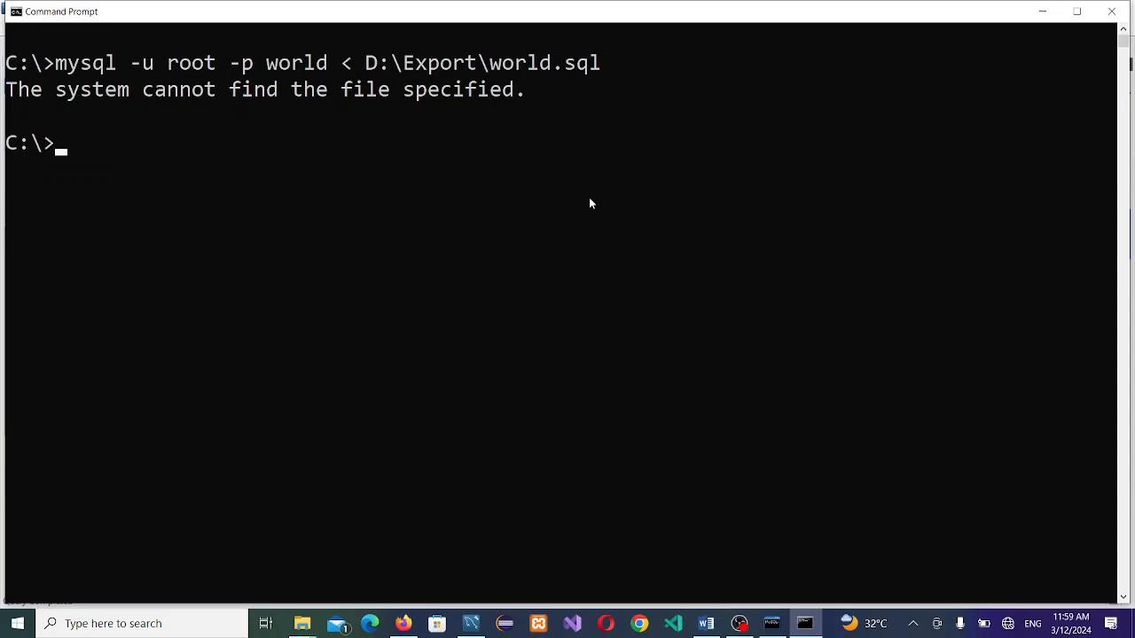
key("alt+Tab")
key("alt+Tab")
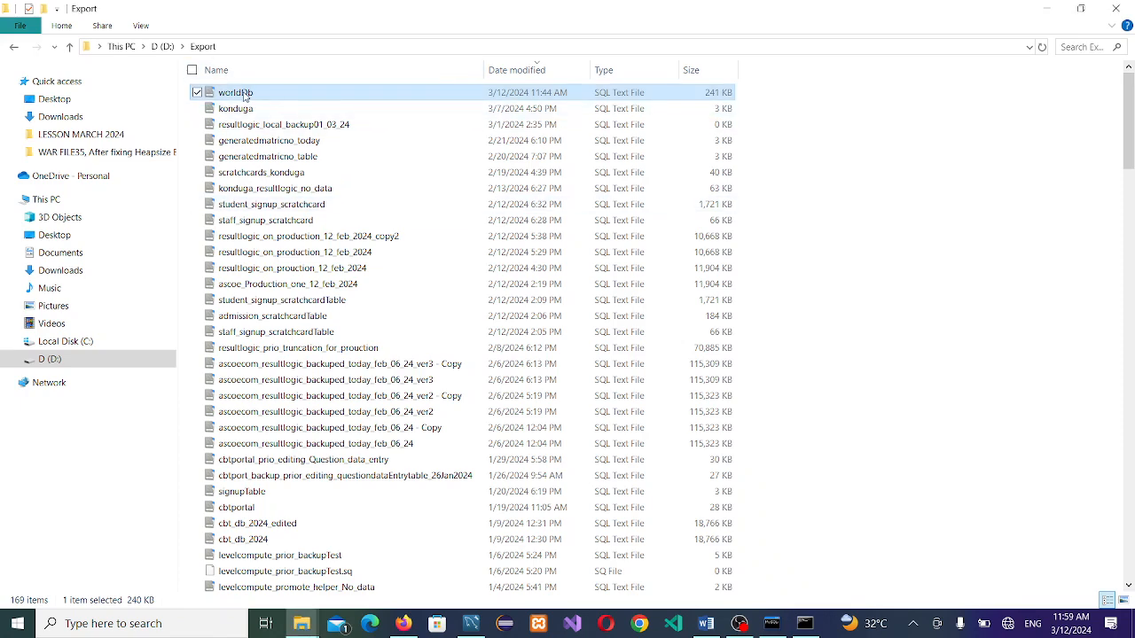
Step: Check that the exported file in the Export folder is named worldDb.sql
right_click(245, 96)
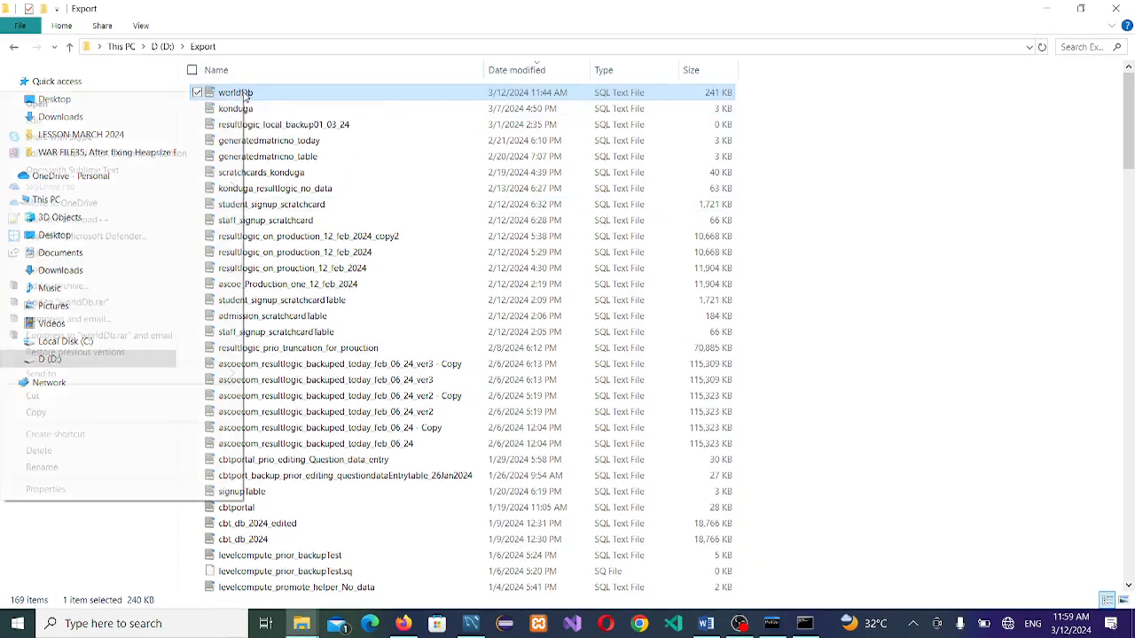
left_click(125, 467)
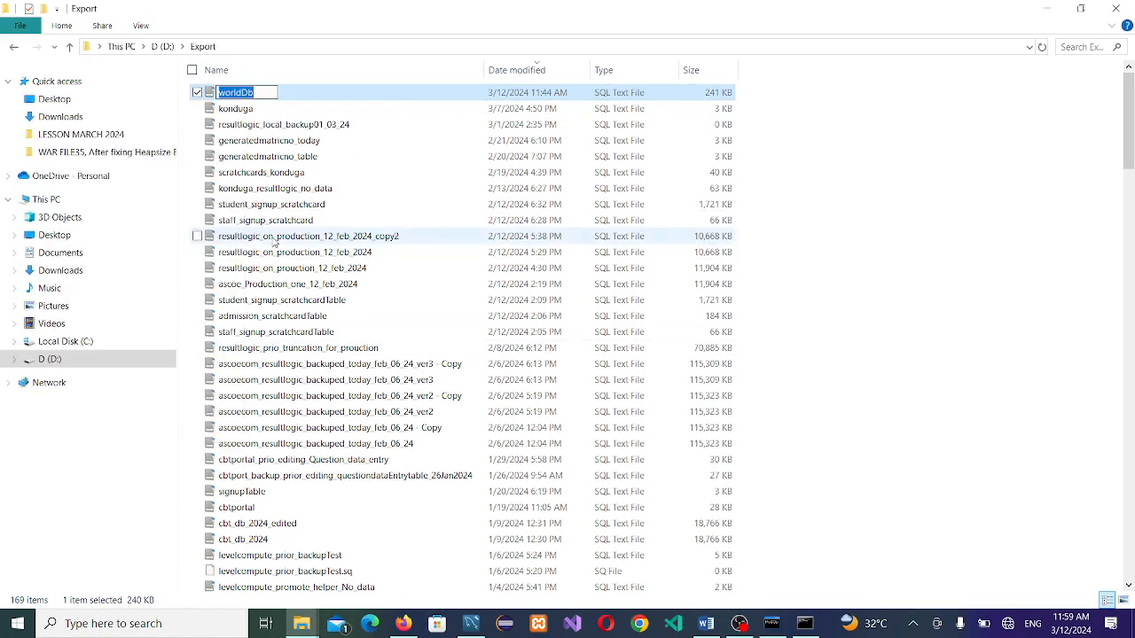
key("alt+Tab")
key("alt+Tab")
key("alt+Tab")
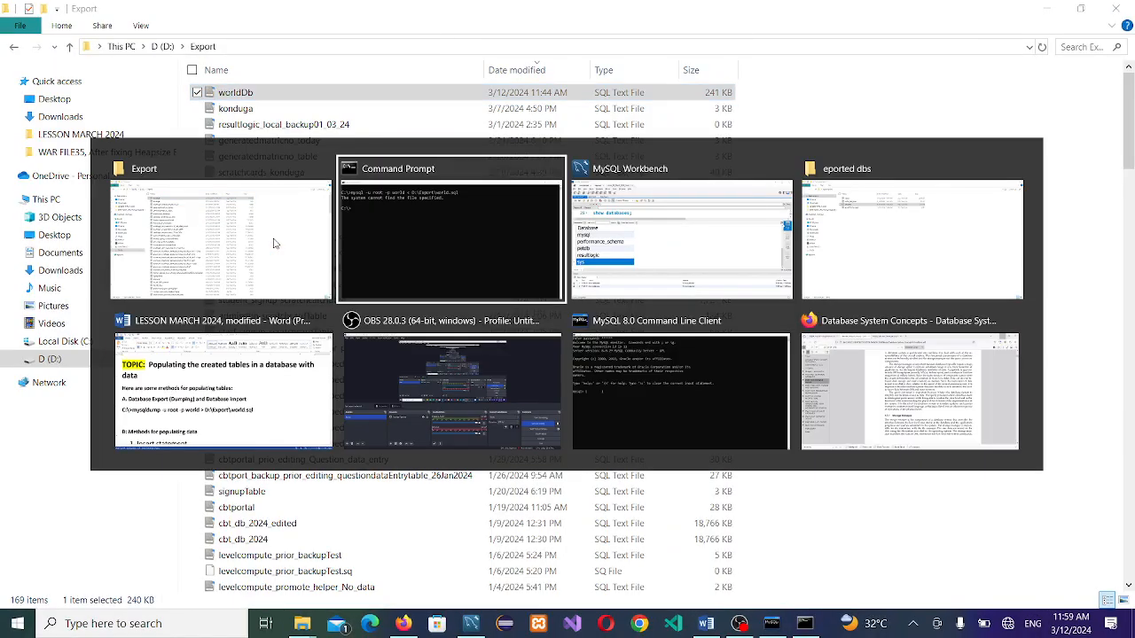
key("alt+Tab")
Step: Rerun the mysql import from D:\Export\worldDb.sql with the password; it fails with ERROR 1049
left_click(451, 215)
left_click(497, 247)
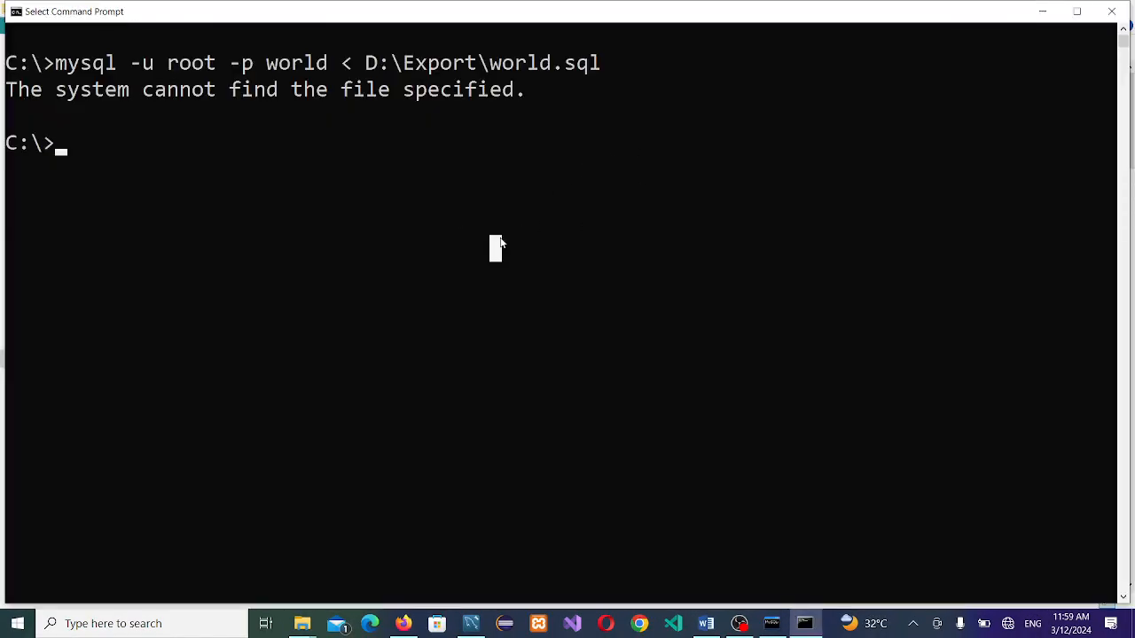
key("Escape")
key("Up")
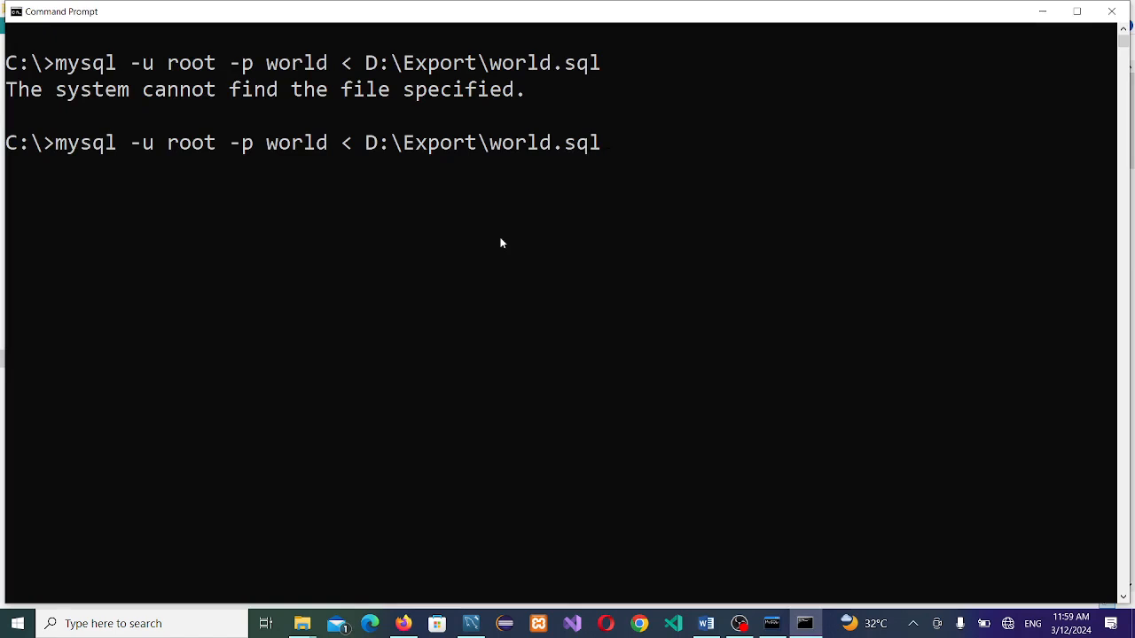
key("BackSpace")
key("BackSpace")
key("BackSpace")
key("BackSpace")
key("BackSpace")
key("BackSpace")
key("BackSpace")
key("BackSpace")
key("BackSpace")
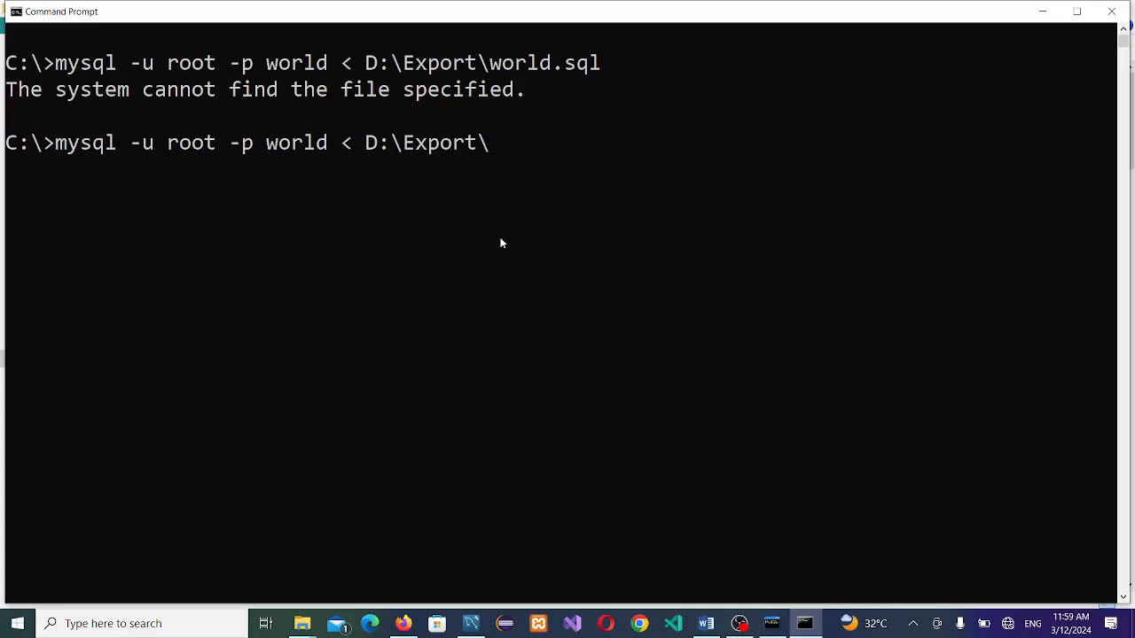
type("worldDb")
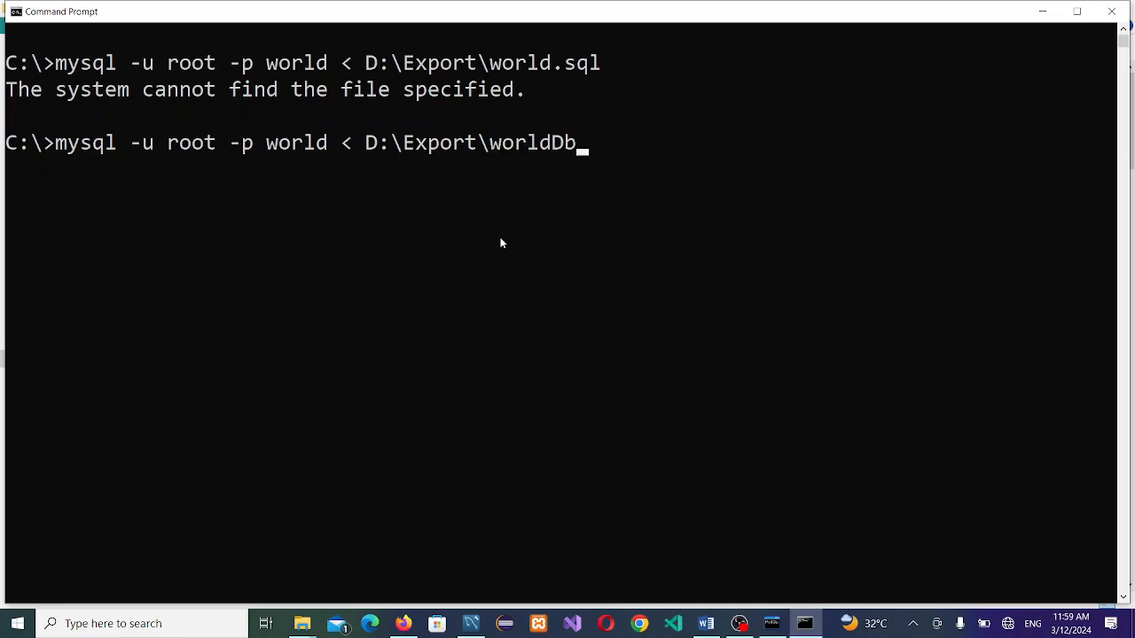
type(".sql")
key("Return")
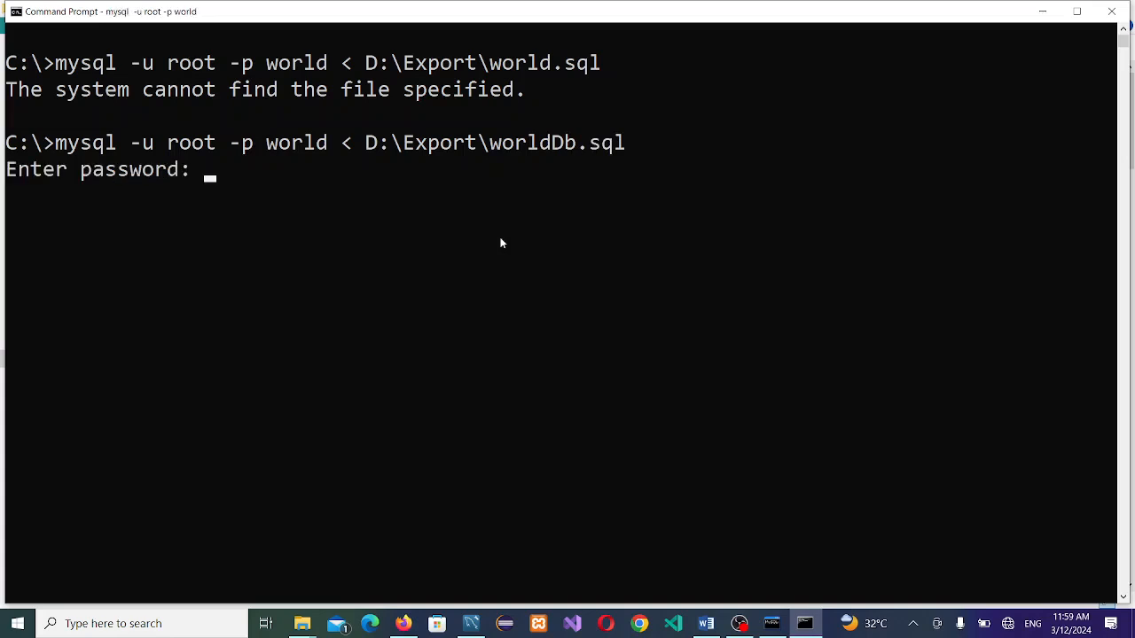
type("******")
key("Return")
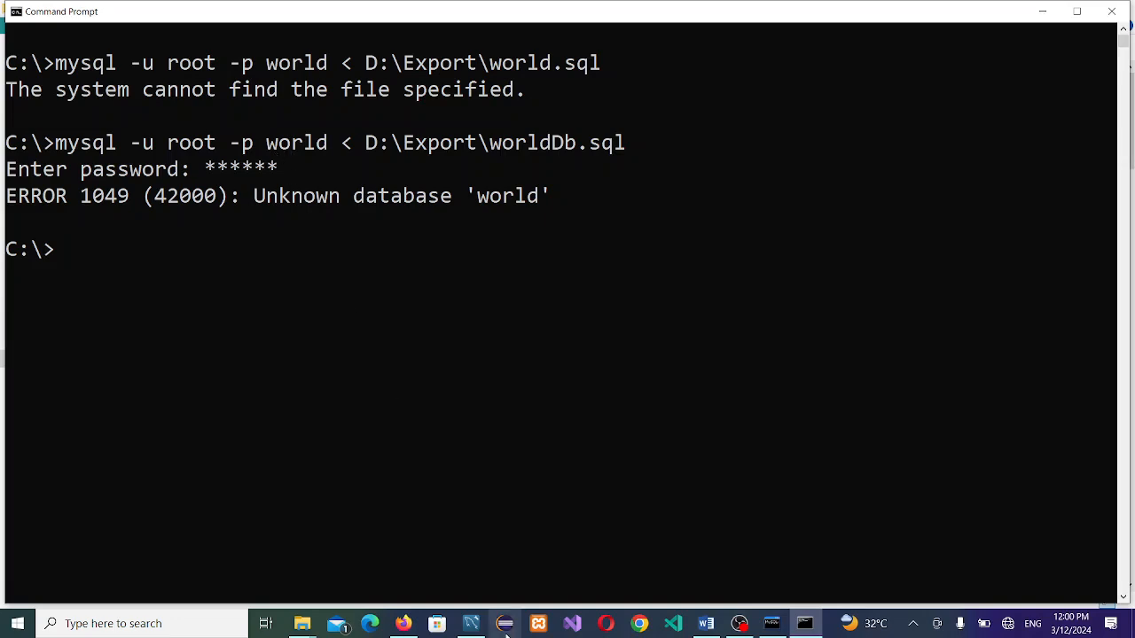
left_click(470, 623)
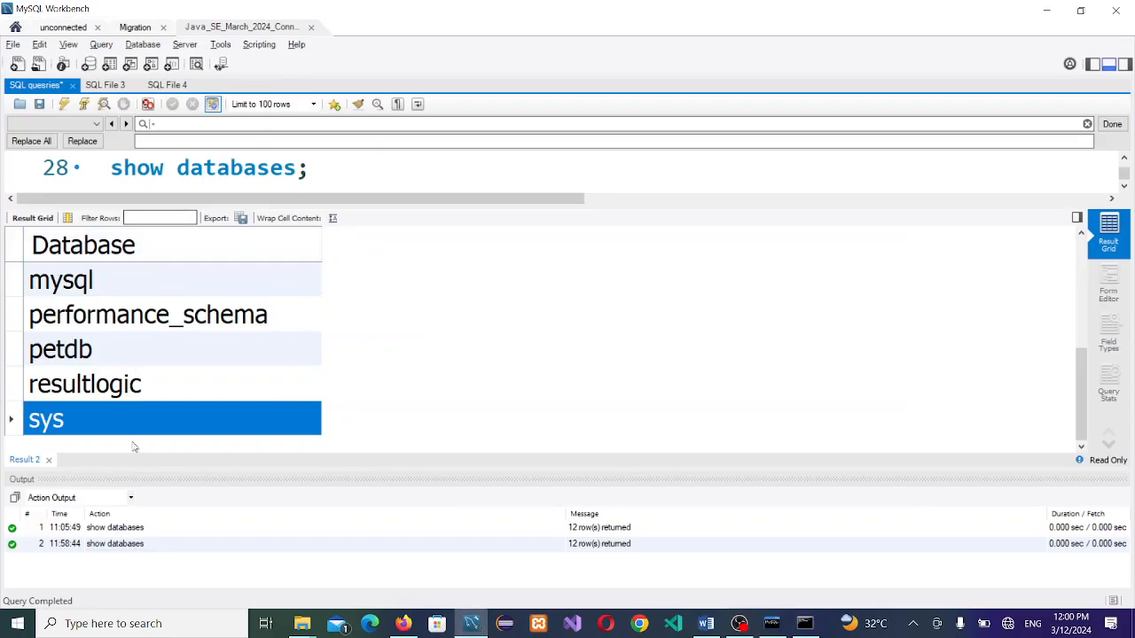
Step: Write 'create database world;' on line 29 and execute it
left_click(49, 460)
left_click(369, 415)
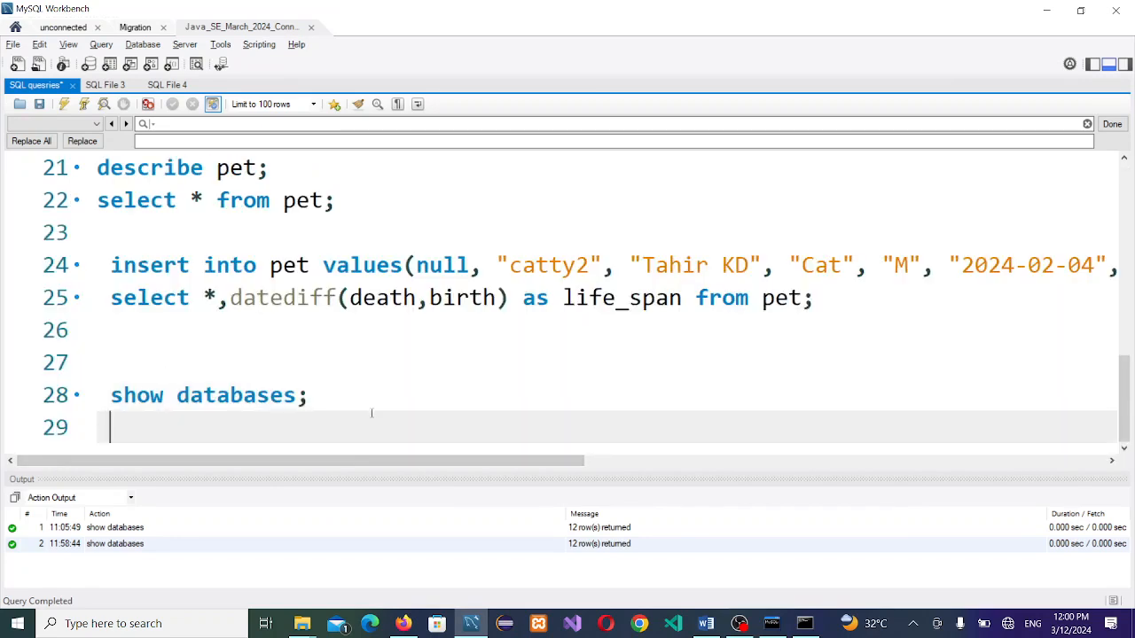
type("crea")
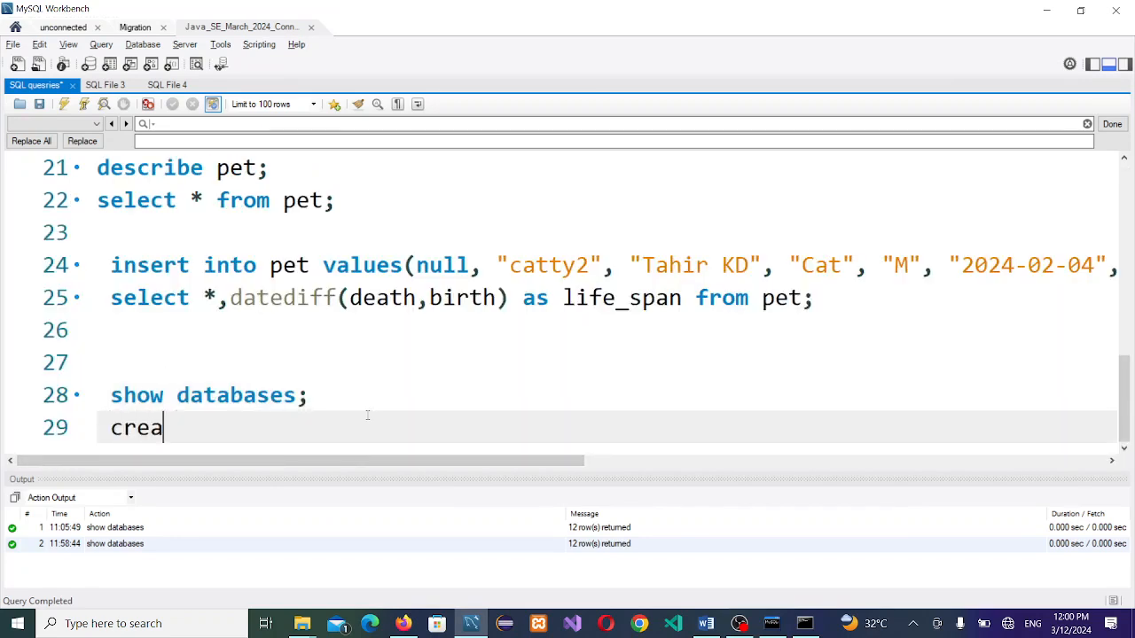
type("te data")
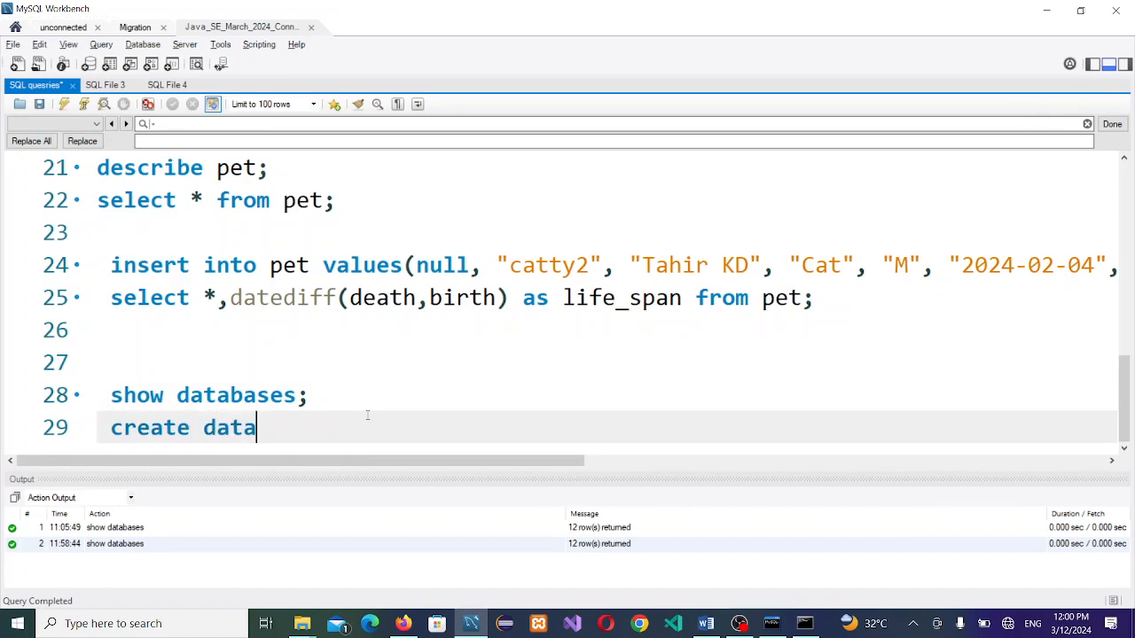
key("Return")
type("worl")
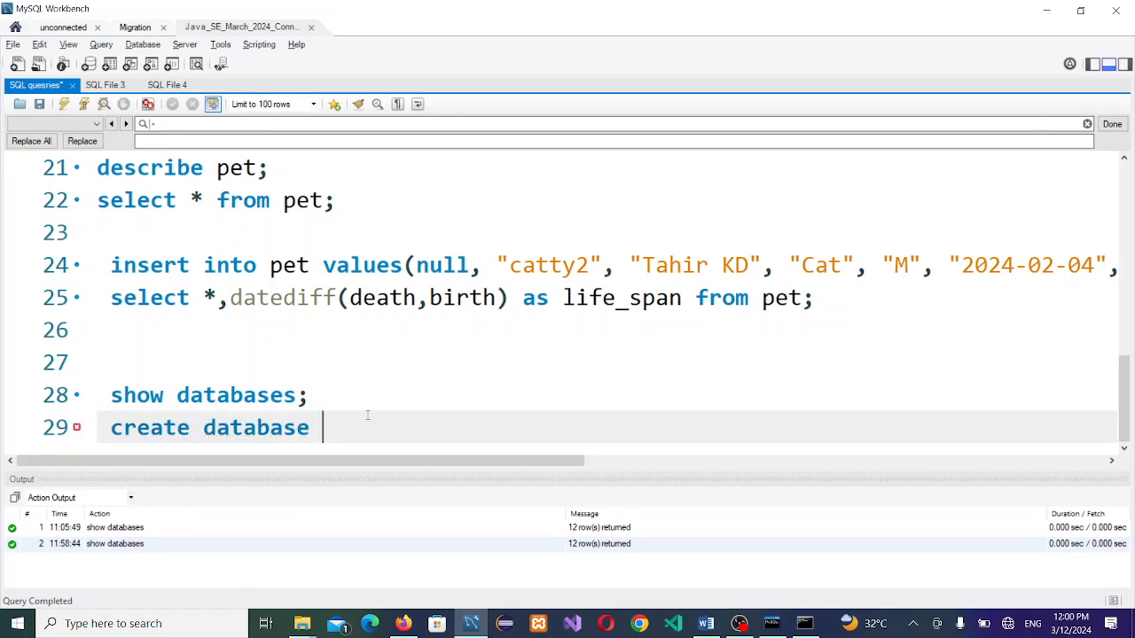
type("d;")
left_click(350, 427)
left_click(82, 104)
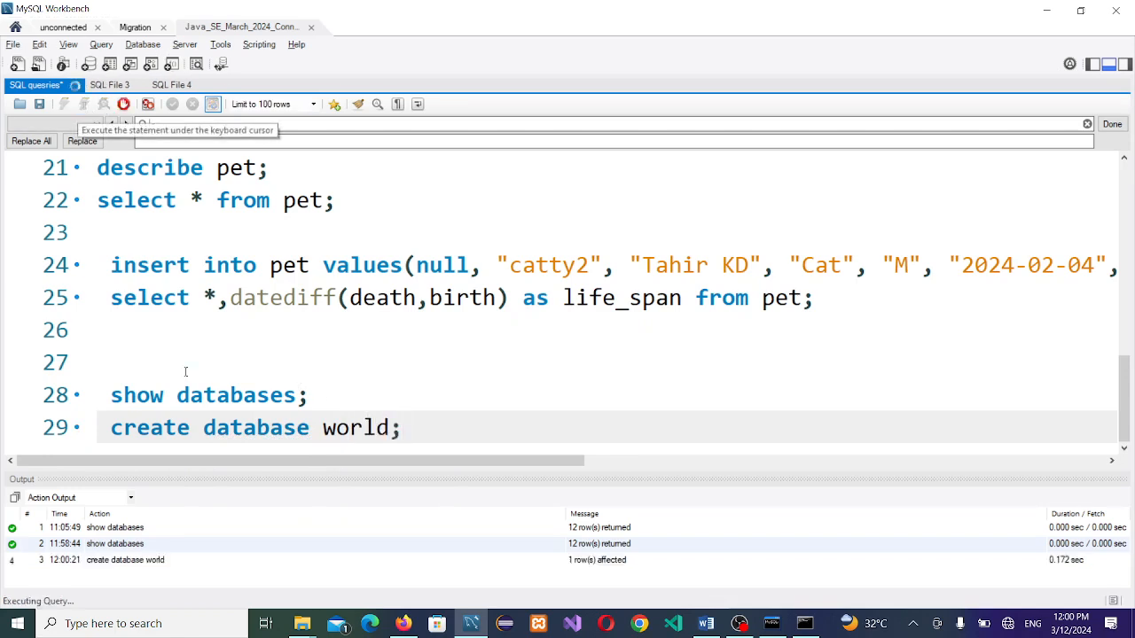
Step: Rerun show databases and move down the 13 results to the new world database
left_click(231, 396)
left_click(84, 104)
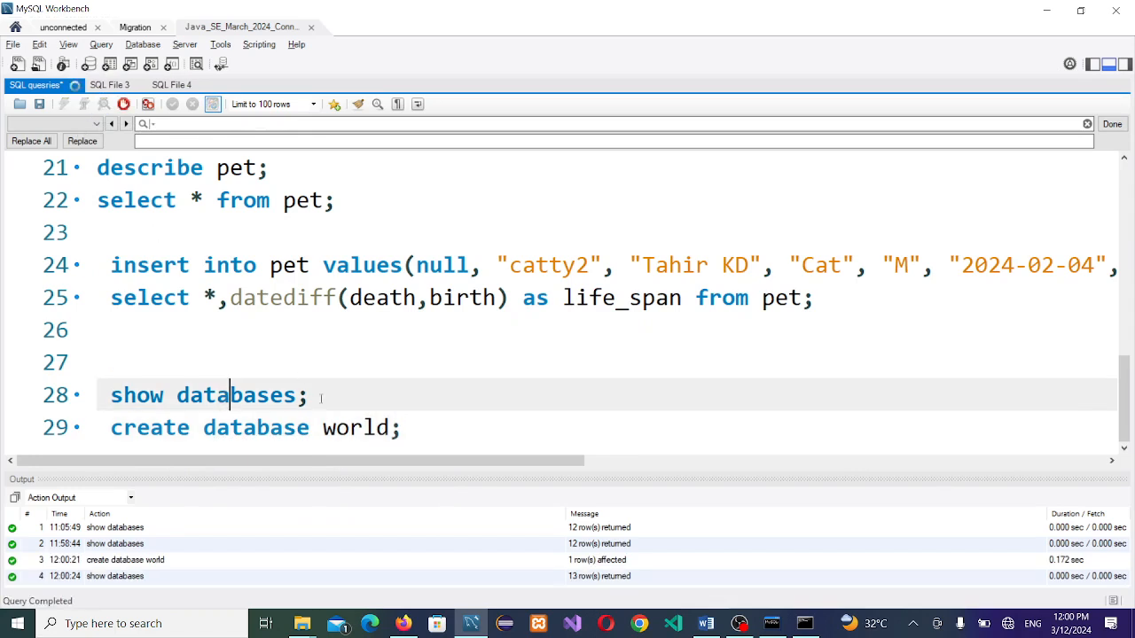
left_click(131, 349)
key("Down")
key("Down")
key("Down")
key("Down")
key("Down")
key("Down")
key("Down")
key("Down")
key("Down")
key("Down")
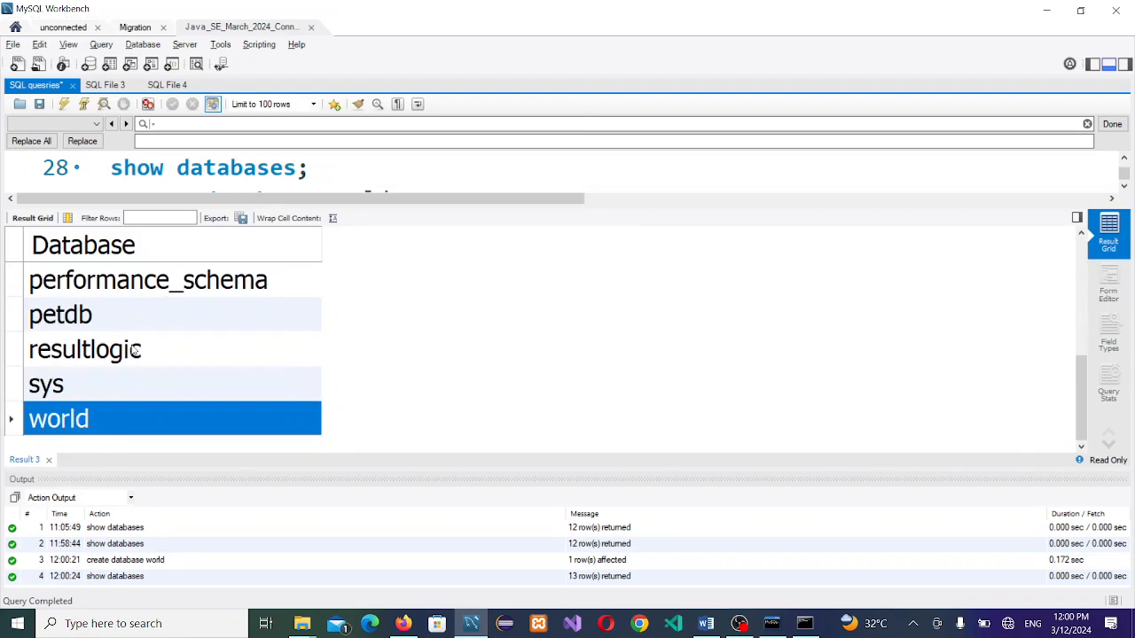
key("alt+Tab")
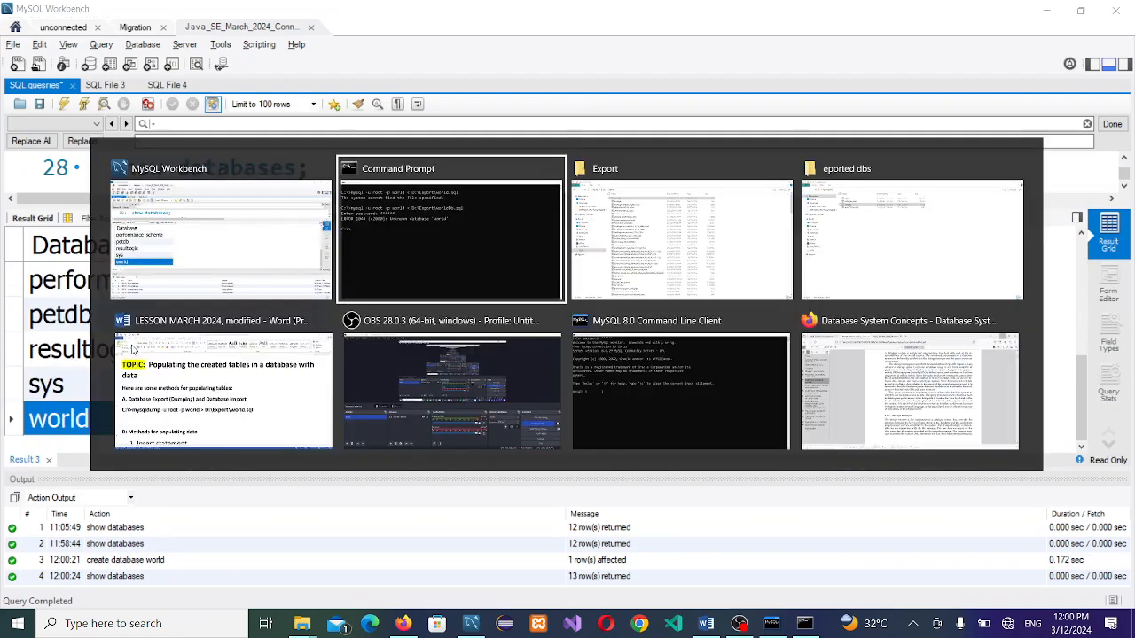
Step: Rerun the worldDb.sql import into world with the password, finishing without errors, then return to Workbench
key("Up")
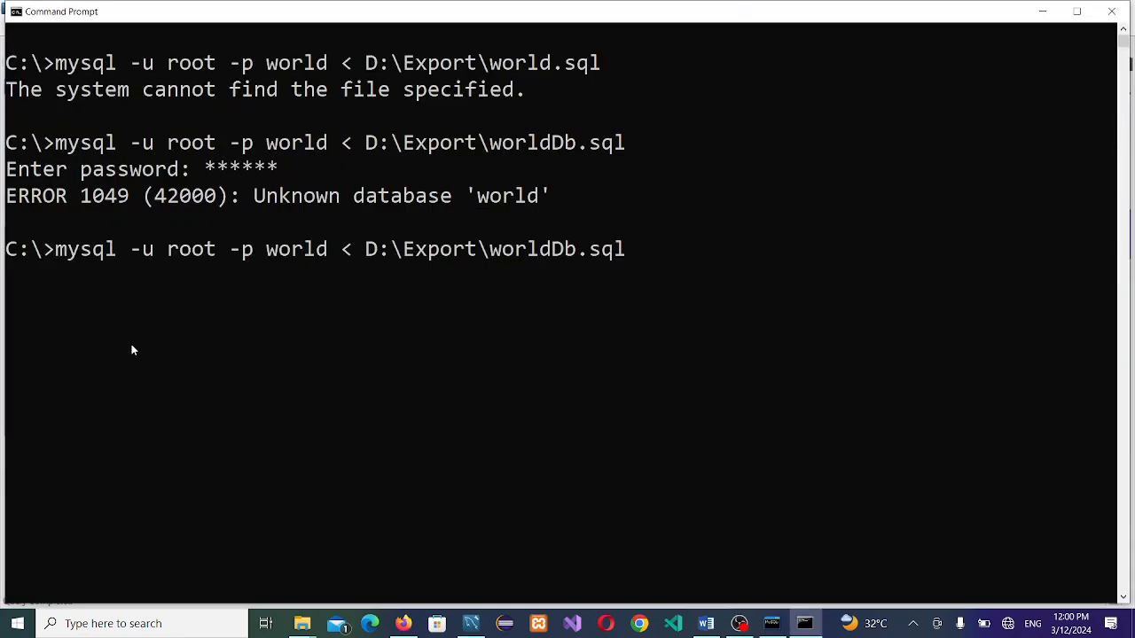
key("Return")
type("*****")
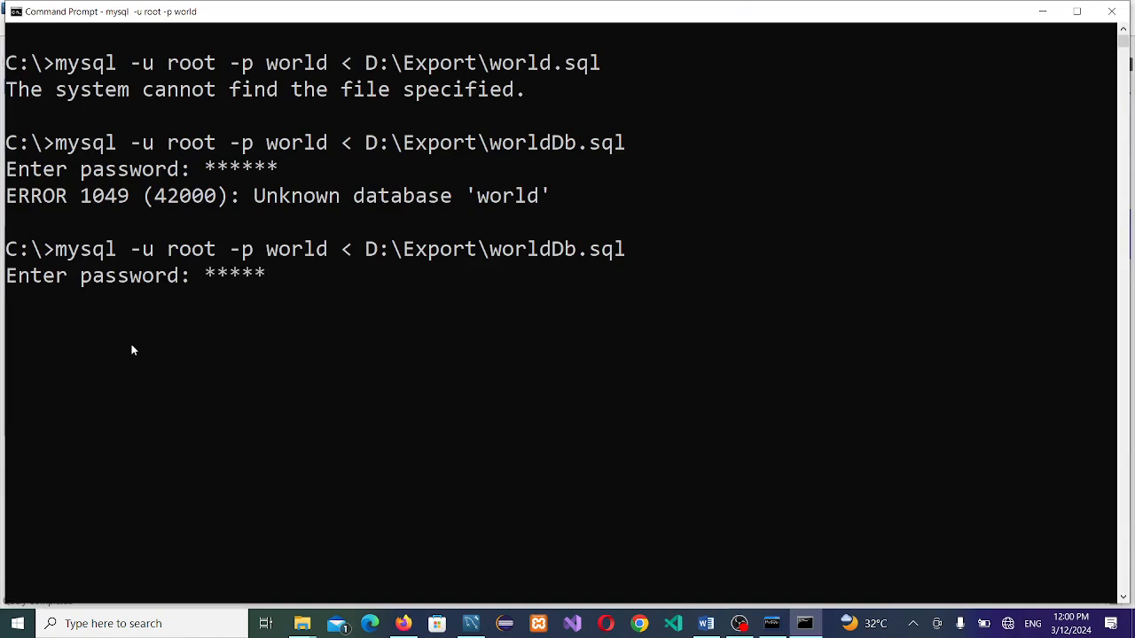
type("*")
key("Return")
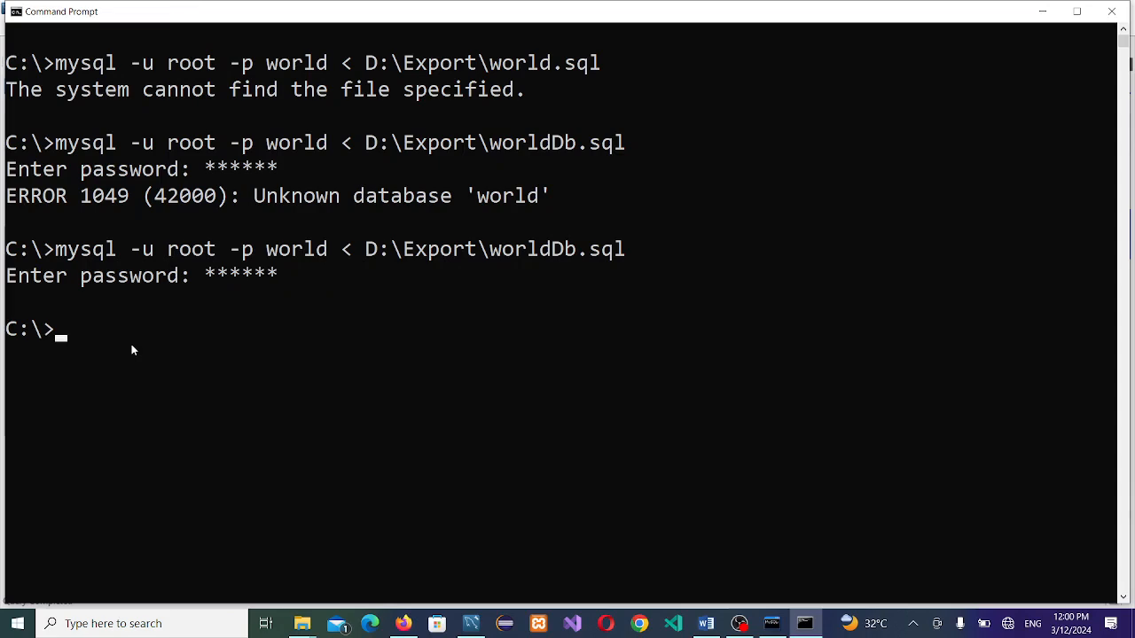
key("alt+Tab")
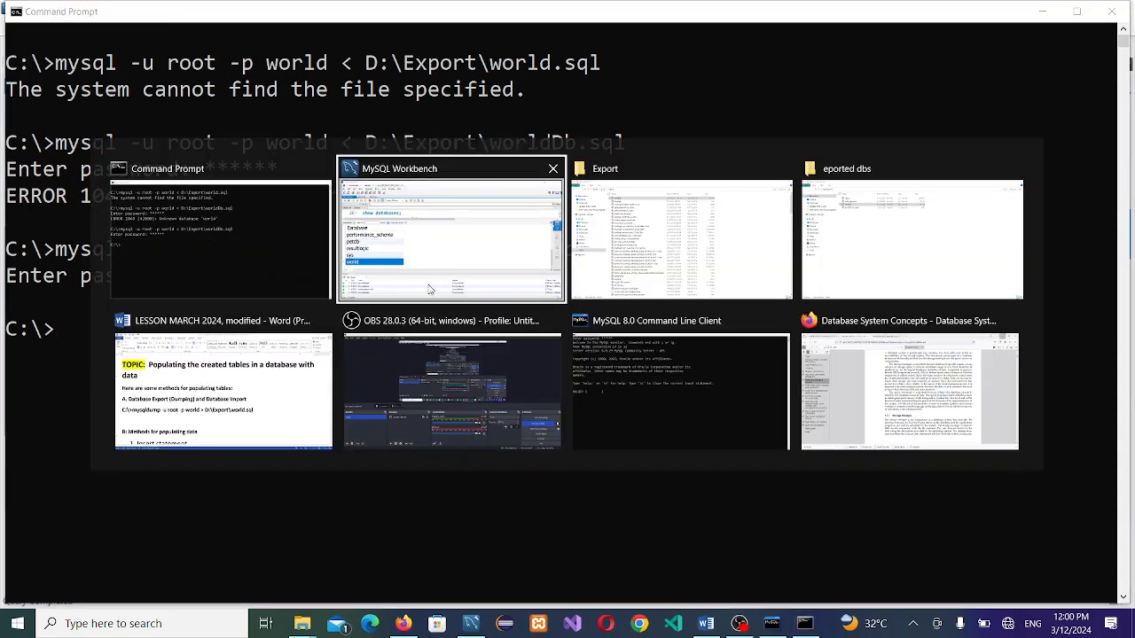
left_click(455, 221)
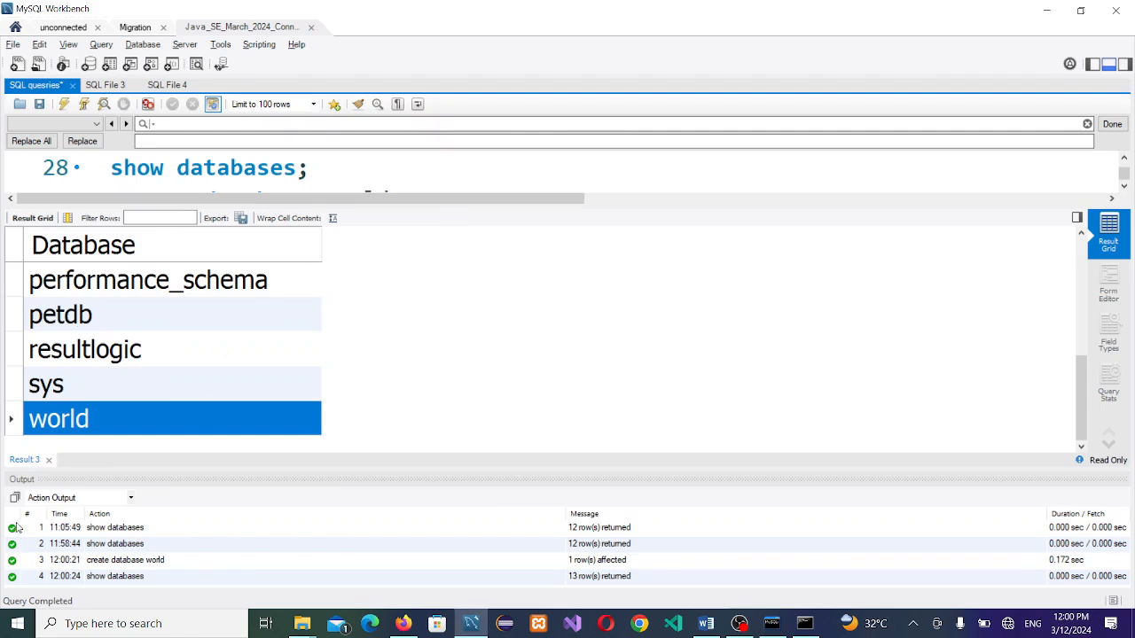
Step: Add 'use world;' on a new line after create database world and execute it
left_click(49, 460)
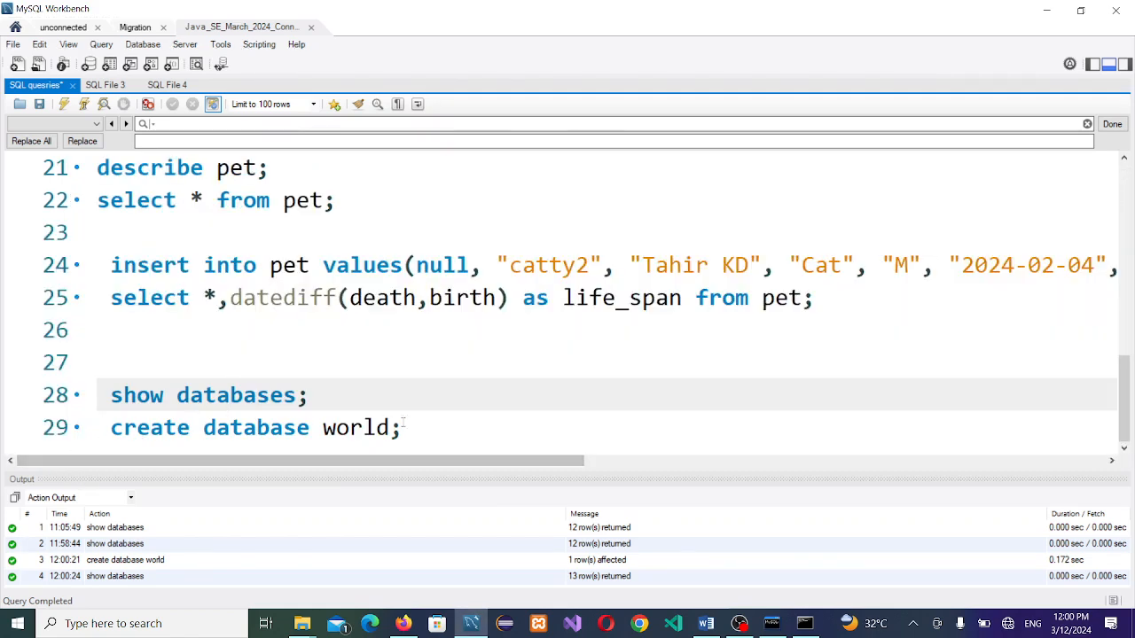
left_click(471, 434)
key("Return")
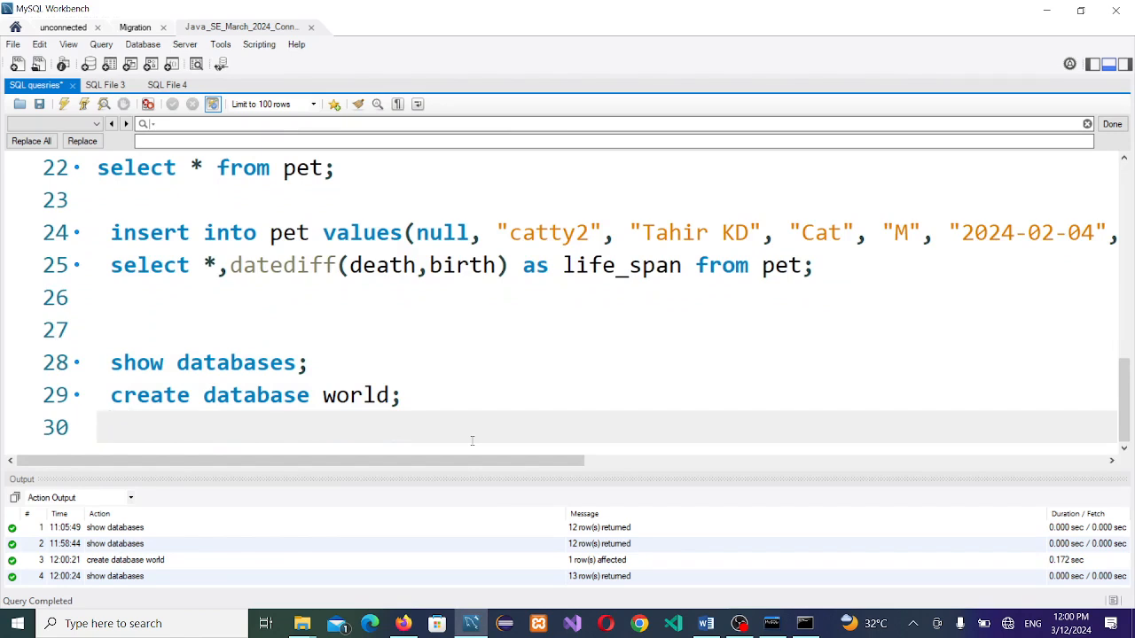
type("use worlf")
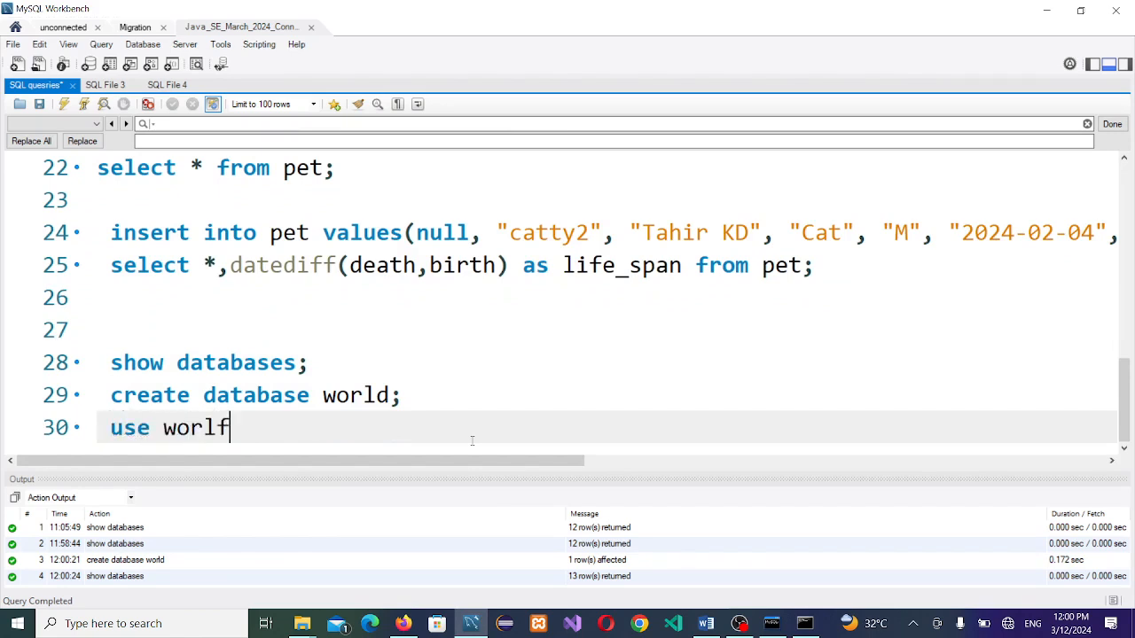
key("BackSpace")
type("d;")
left_click(175, 427)
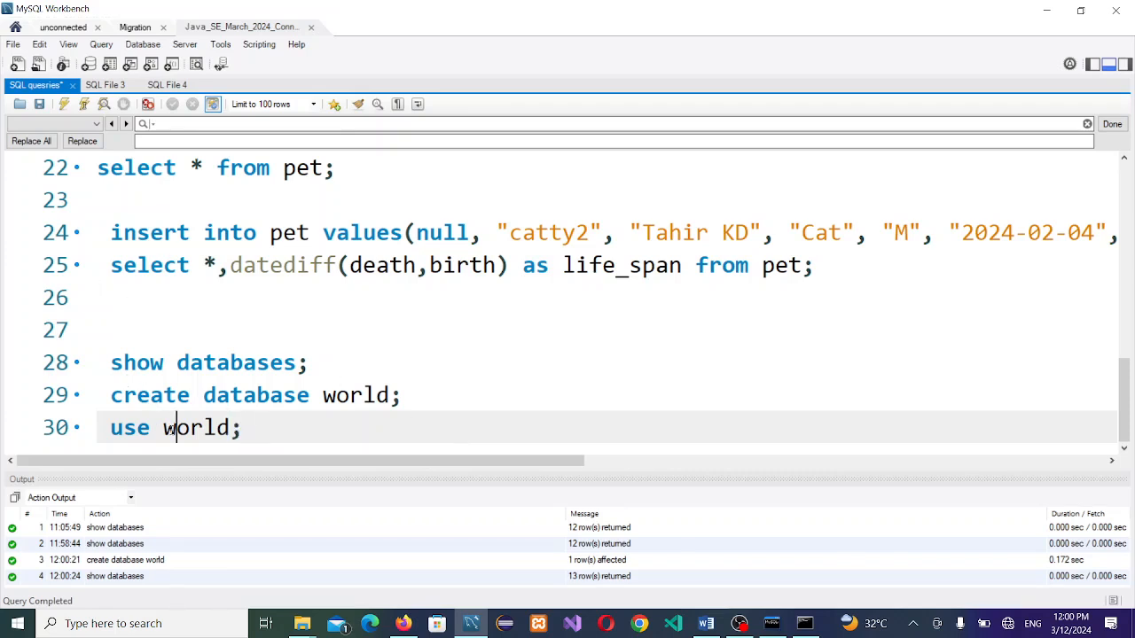
left_click(86, 103)
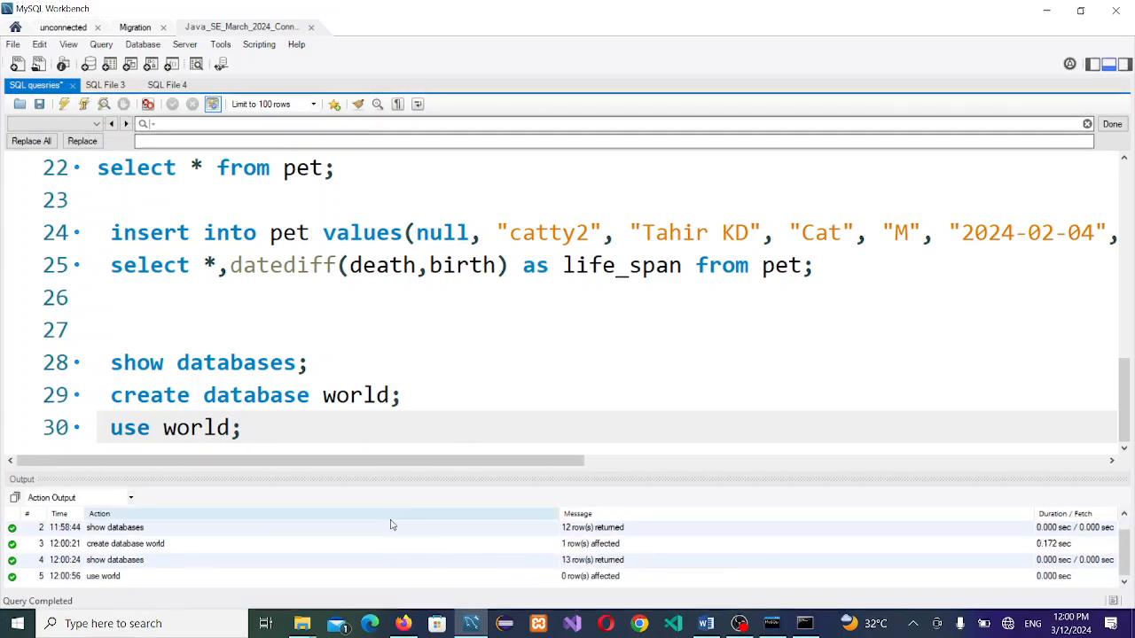
Step: Add and run 'show tables;', widening the column to read city, country and countrylanguage
left_click(379, 429)
key("Return")
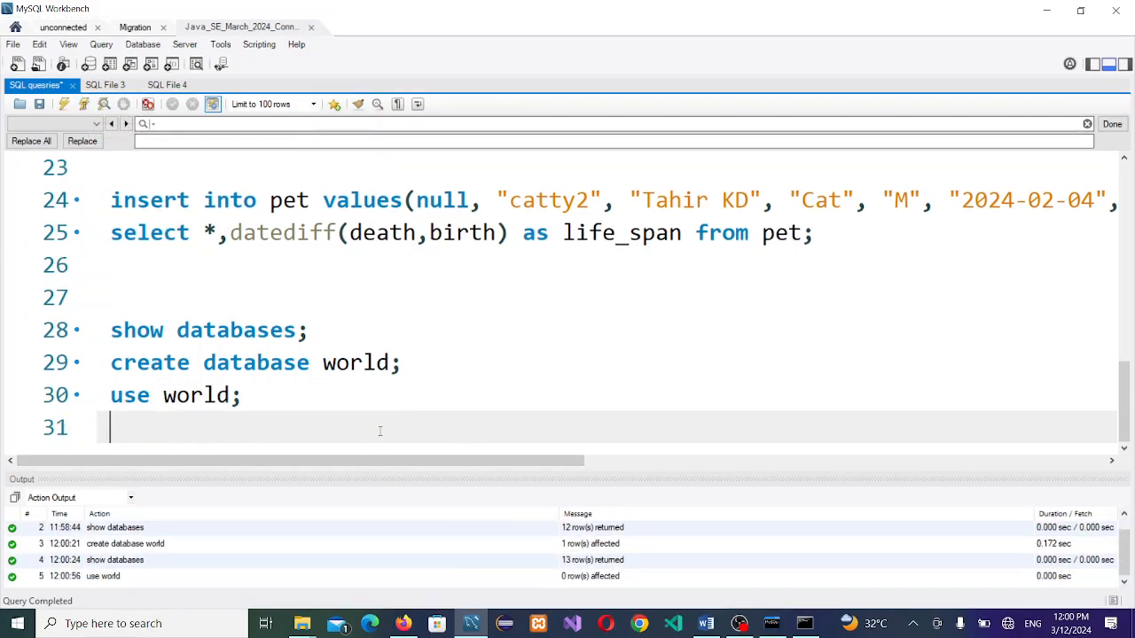
type("show")
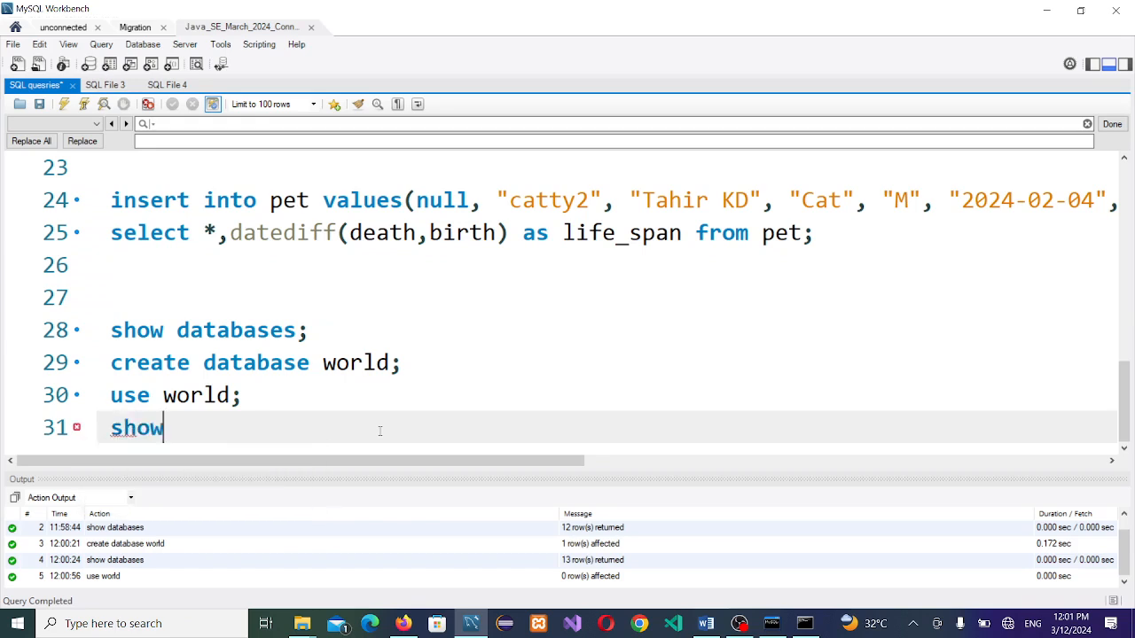
type(" tables;")
key("Return")
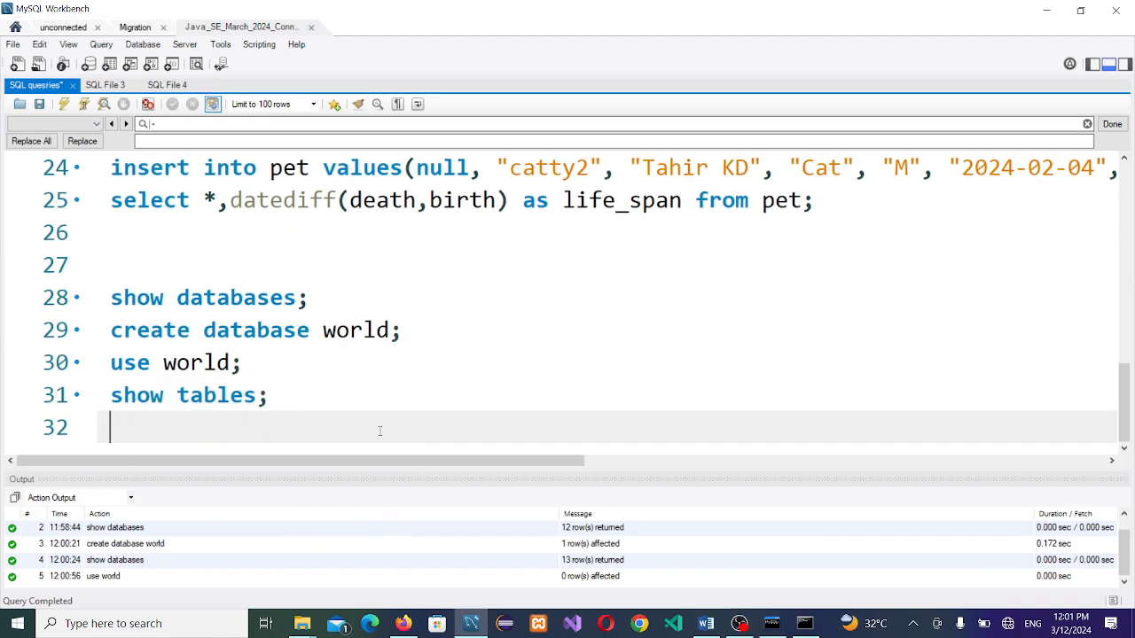
left_click(229, 396)
key("ctrl+Return")
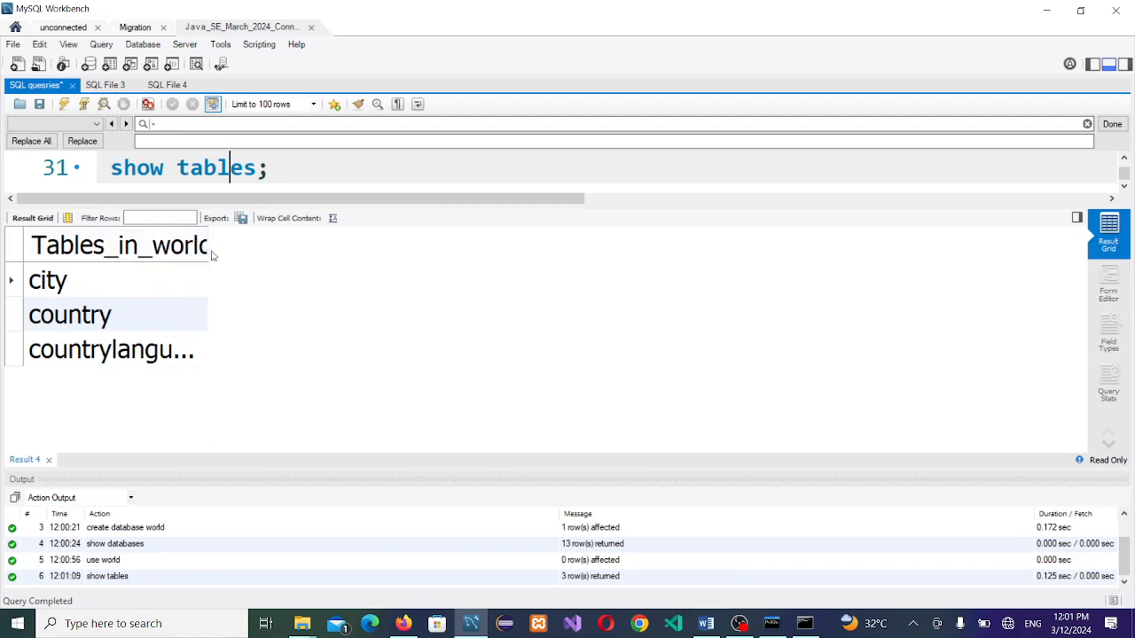
left_click_drag(209, 253, 289, 286)
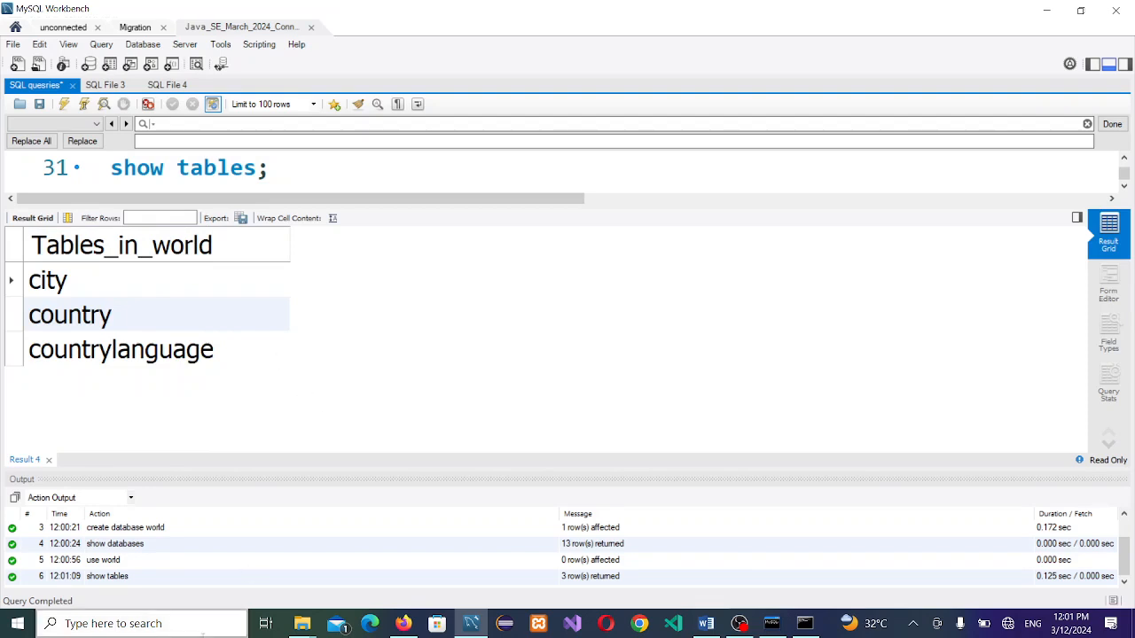
left_click(304, 625)
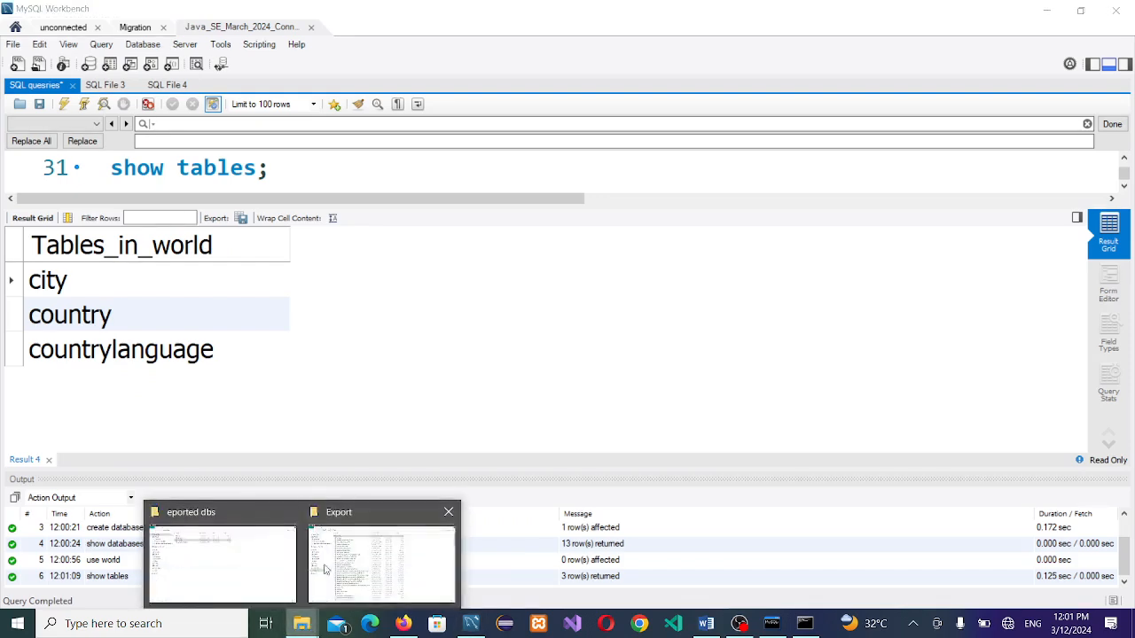
left_click(241, 540)
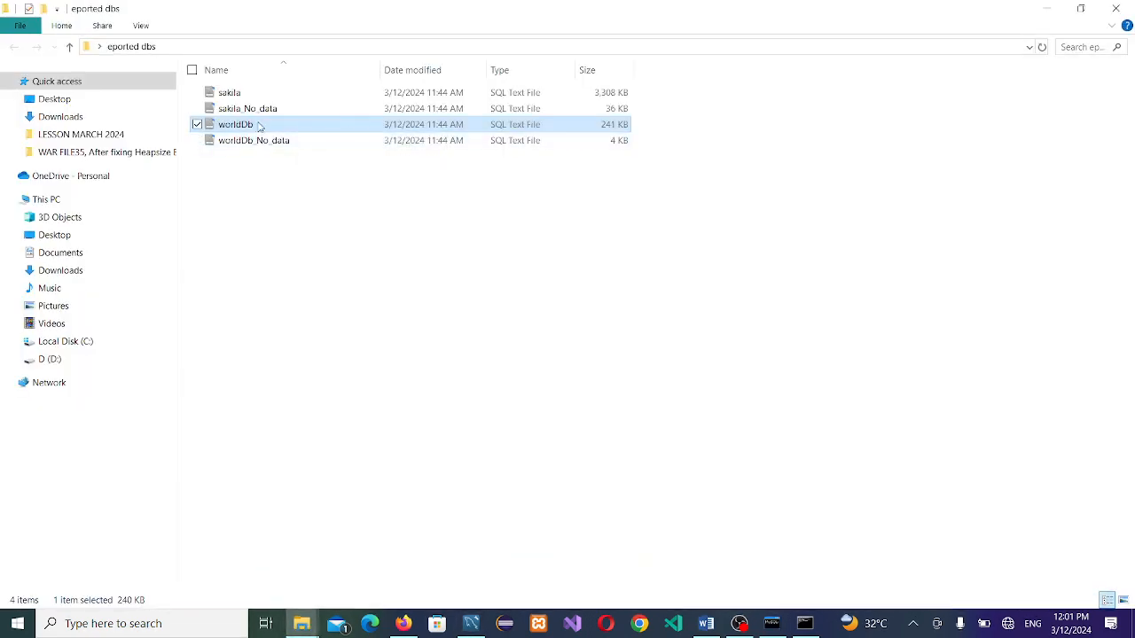
left_click(238, 98)
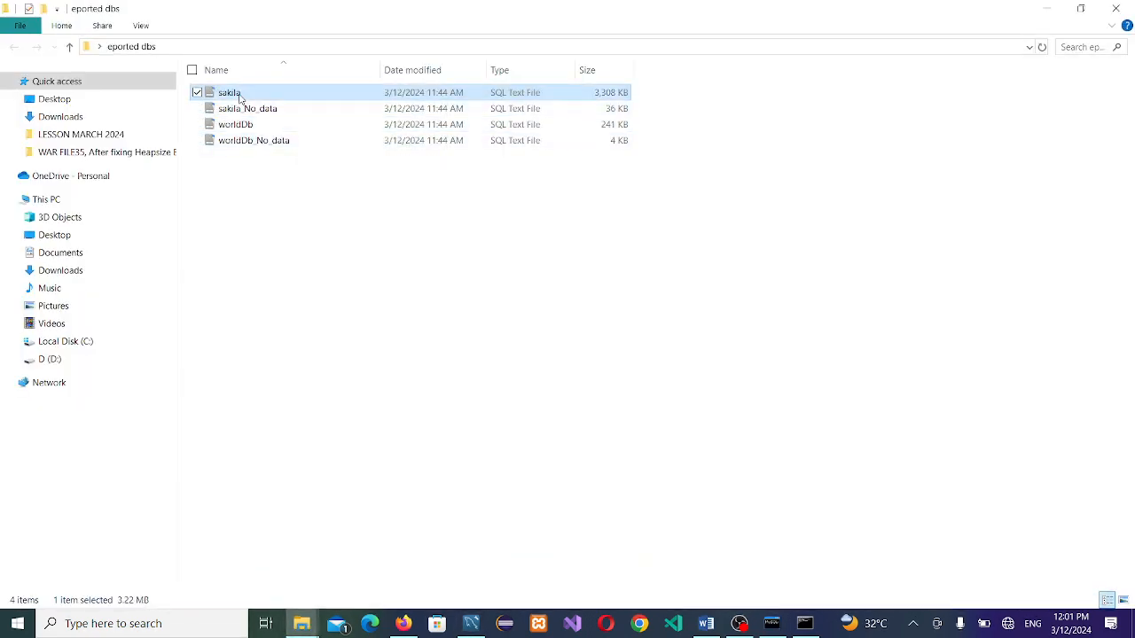
key("alt+Tab")
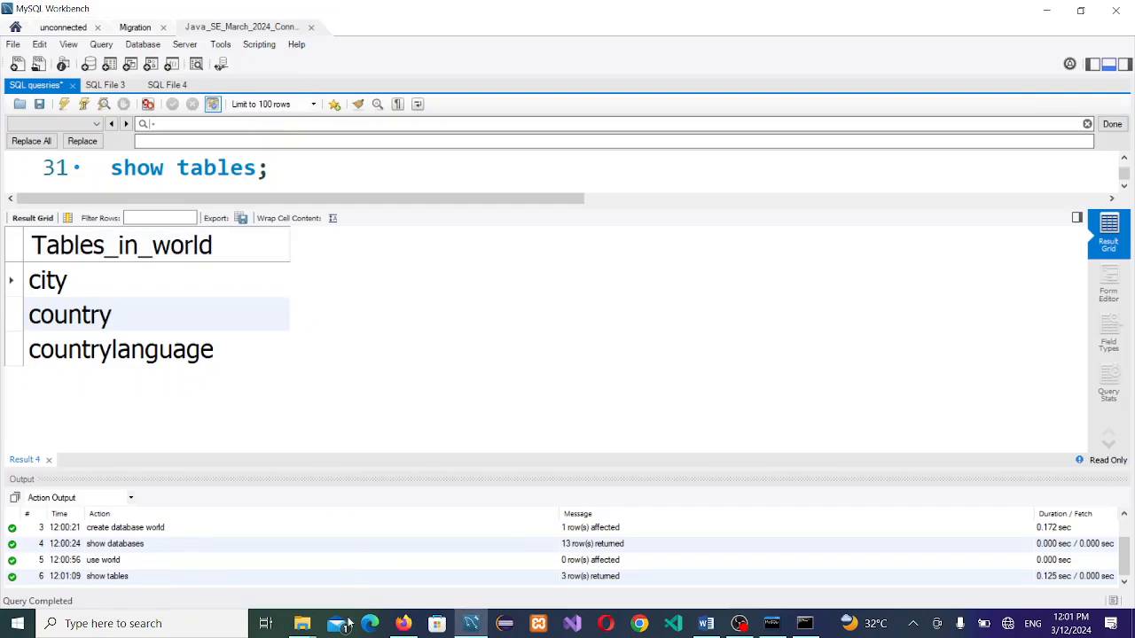
mouse_move(304, 625)
left_click(379, 555)
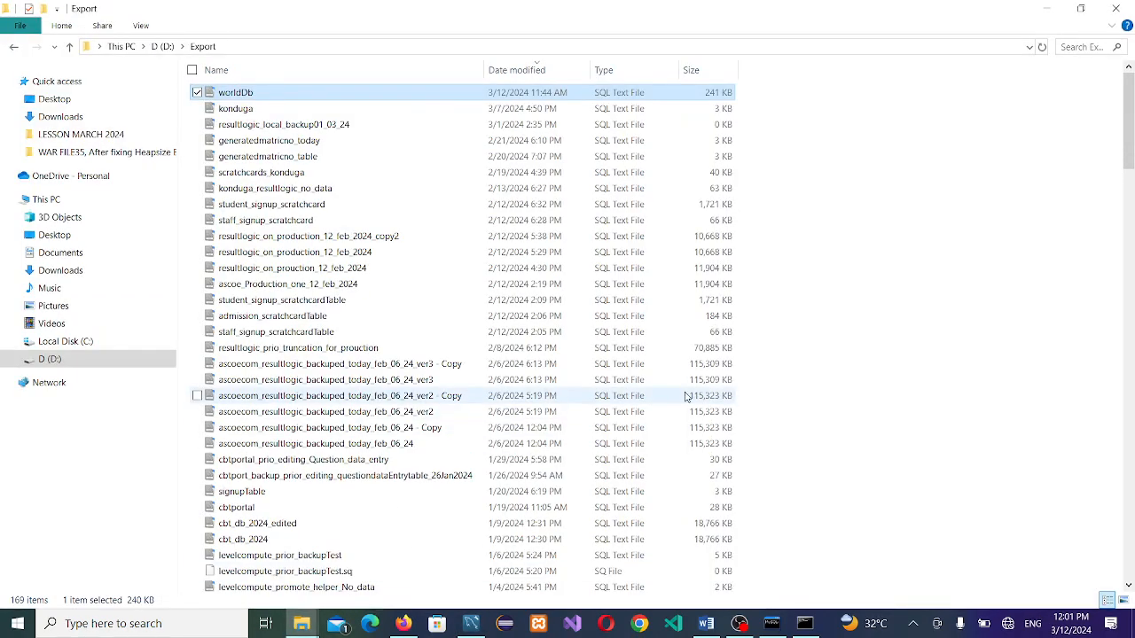
key("alt+Tab")
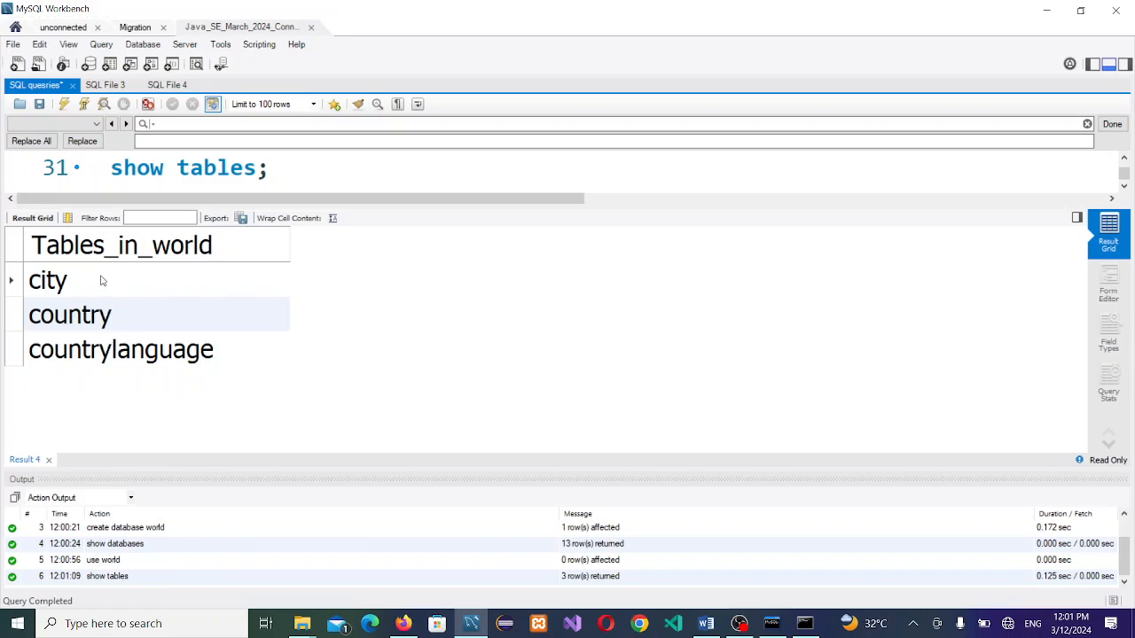
Step: Write 'select * from city;' on a new line below show tables and execute it
key("Down")
key("Down")
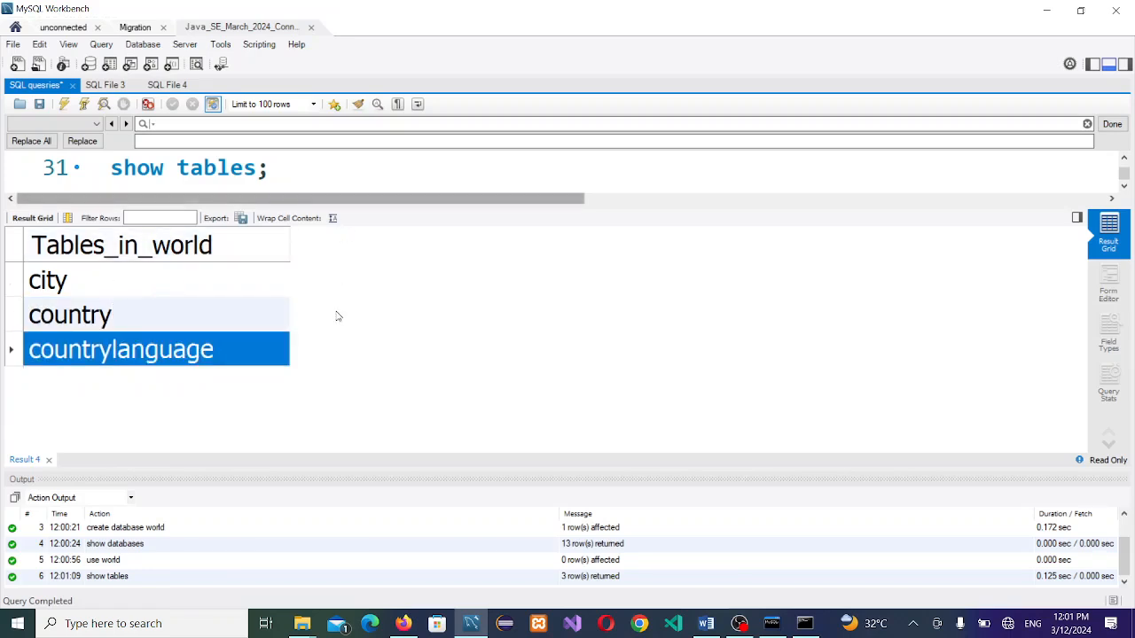
left_click_drag(369, 207, 350, 353)
left_click(309, 292)
key("Return")
key("Return")
key("Return")
key("Return")
key("Return")
key("Return")
key("Return")
key("Return")
key("Return")
key("Return")
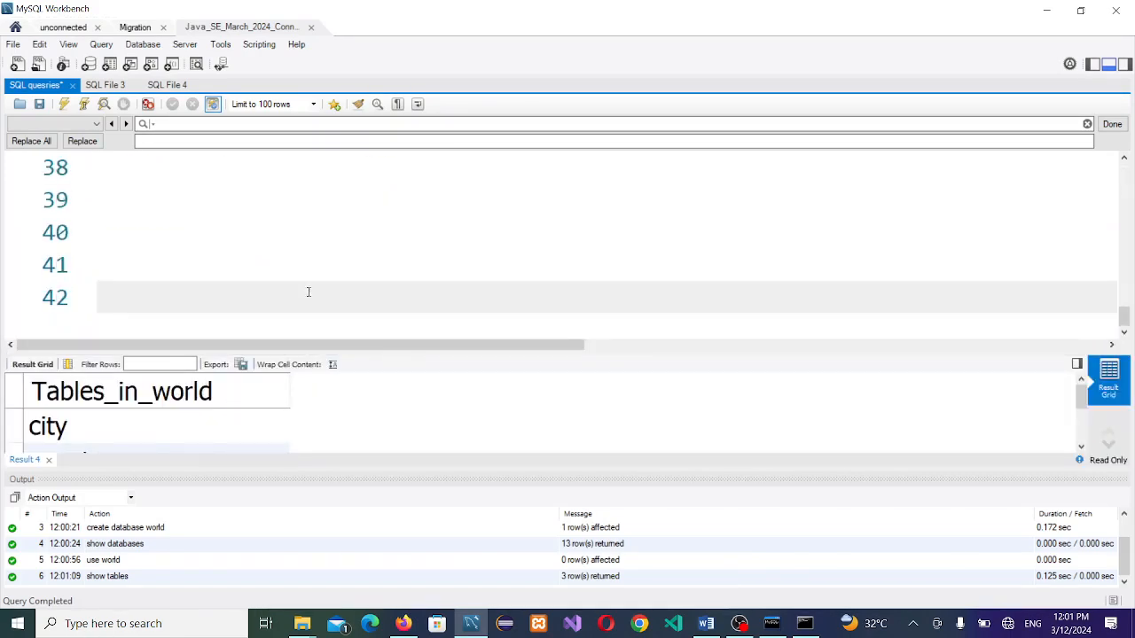
key("Up")
key("Up")
key("Up")
key("Up")
key("Up")
key("Up")
key("Up")
key("Up")
key("Up")
key("Up")
key("Up")
key("Up")
key("Up")
key("Up")
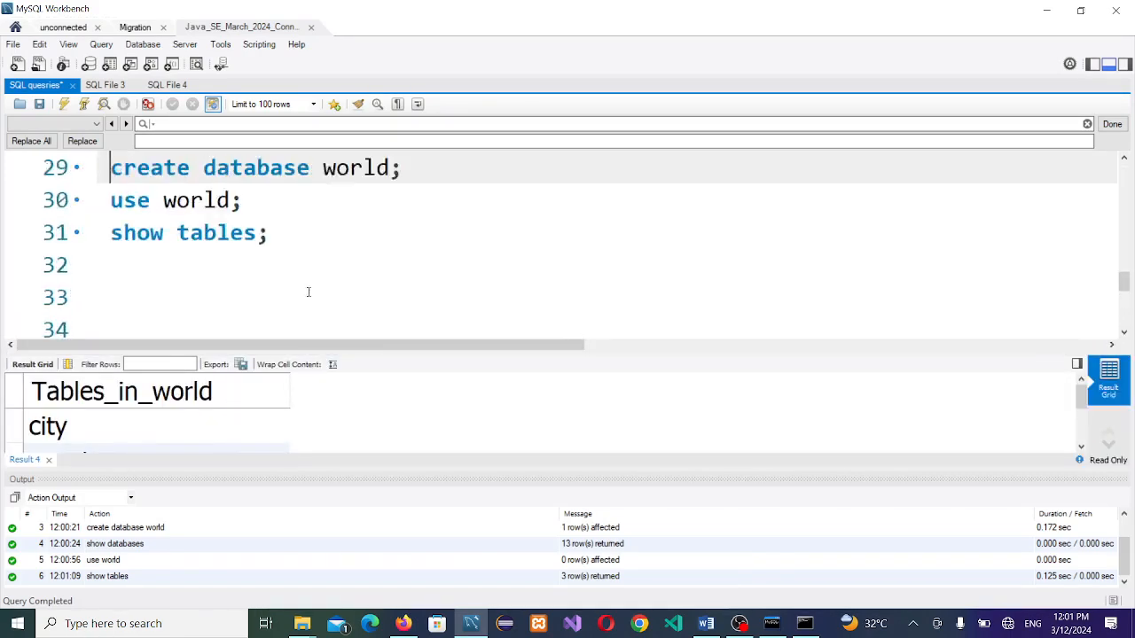
key("Down")
key("Down")
key("Down")
key("Down")
key("Down")
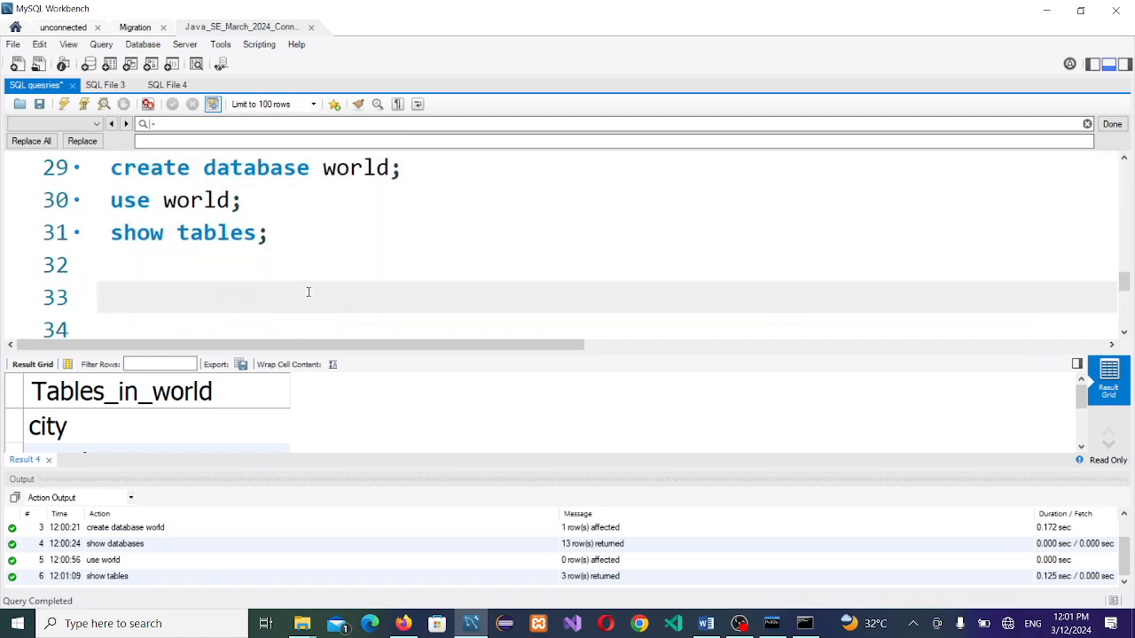
type("selec")
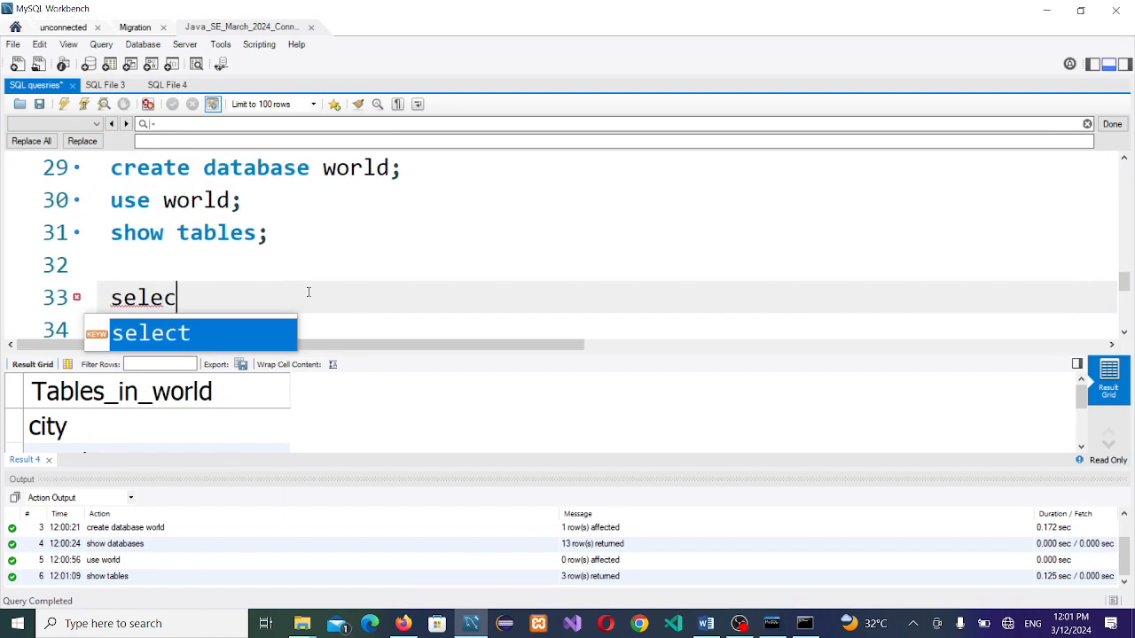
key("Return")
type("*")
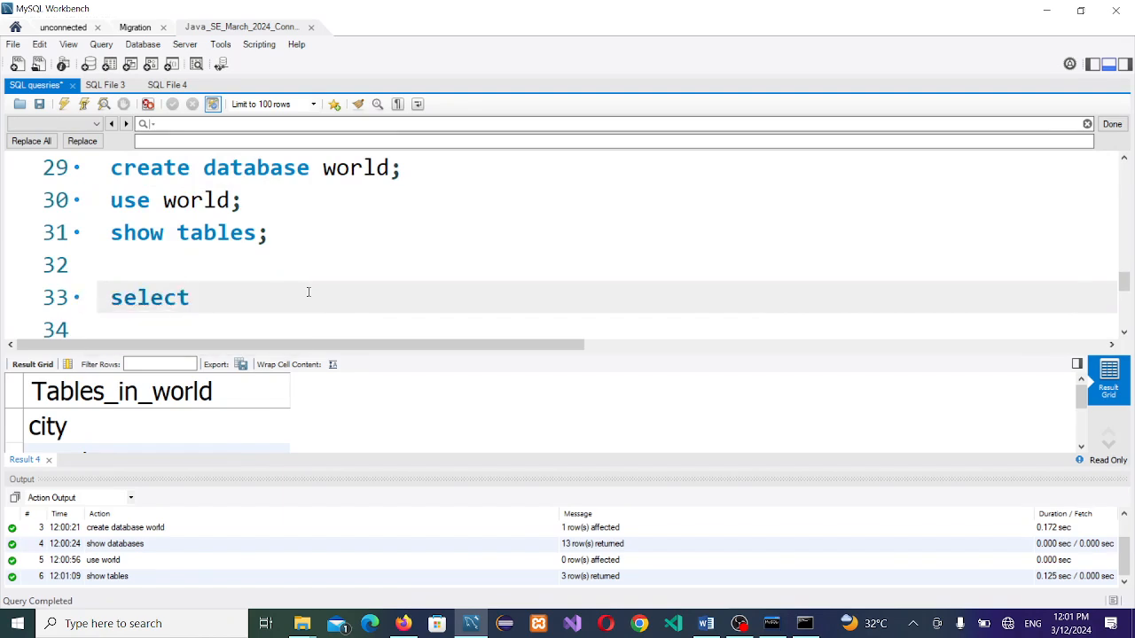
type(" from city;")
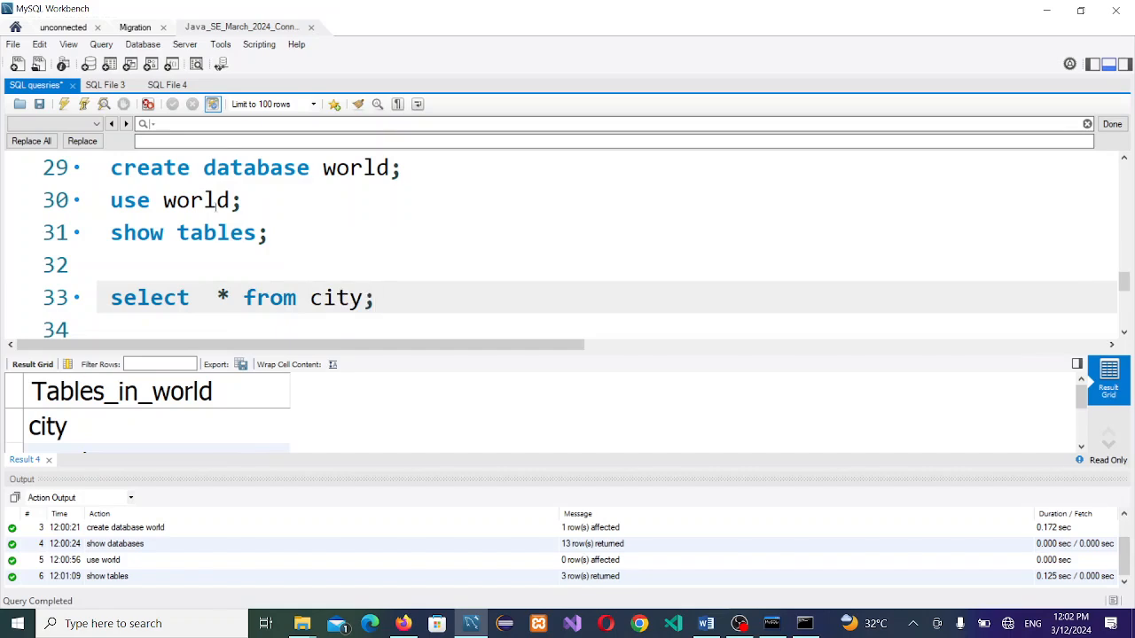
left_click(83, 104)
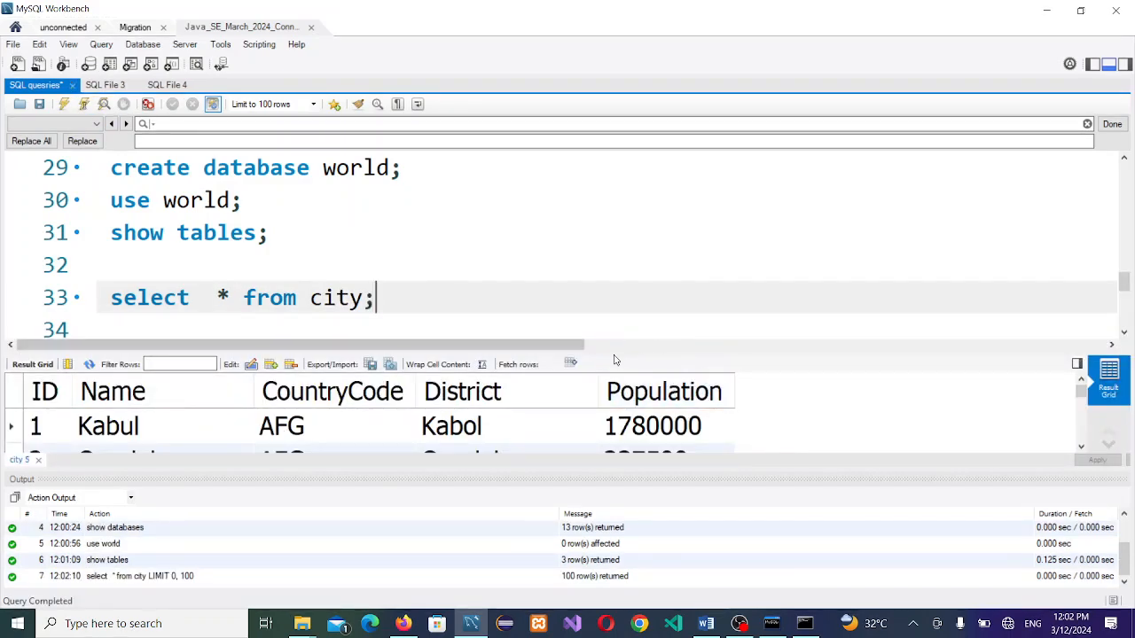
Step: Browse the 100 returned city rows, then resize so the query editor gets more room
left_click_drag(619, 355, 641, 237)
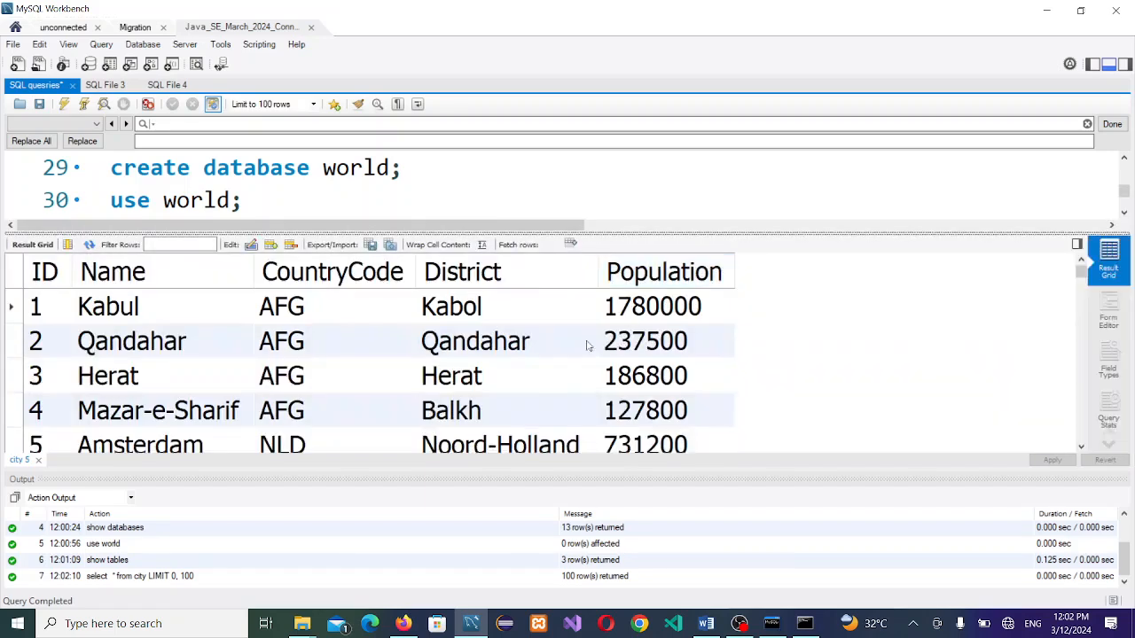
left_click(638, 330)
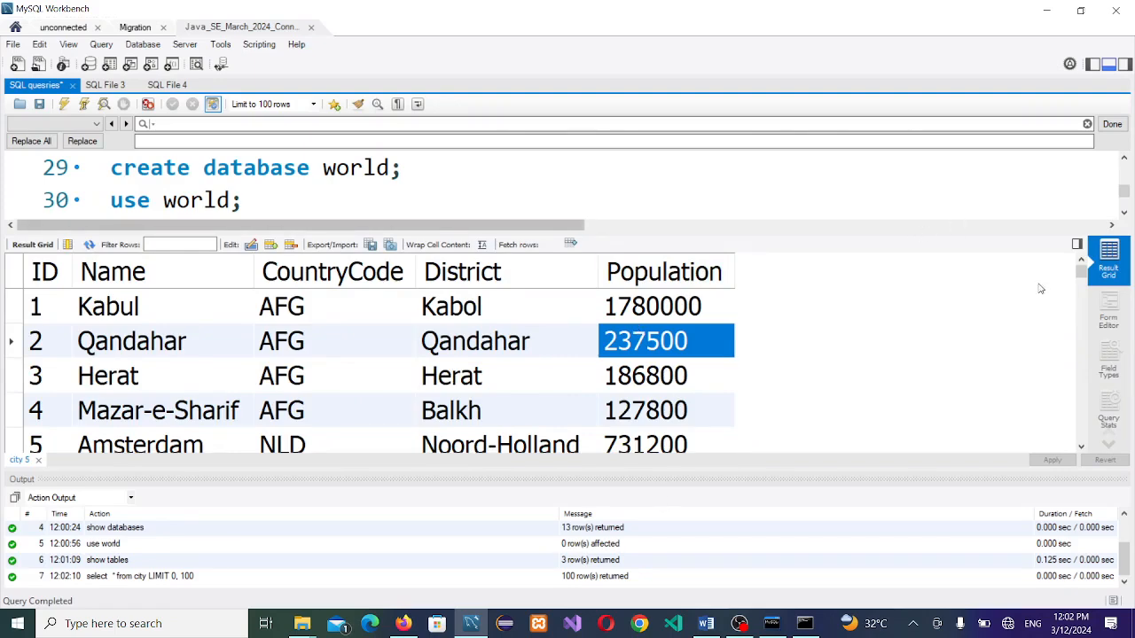
left_click_drag(1083, 277, 1060, 460)
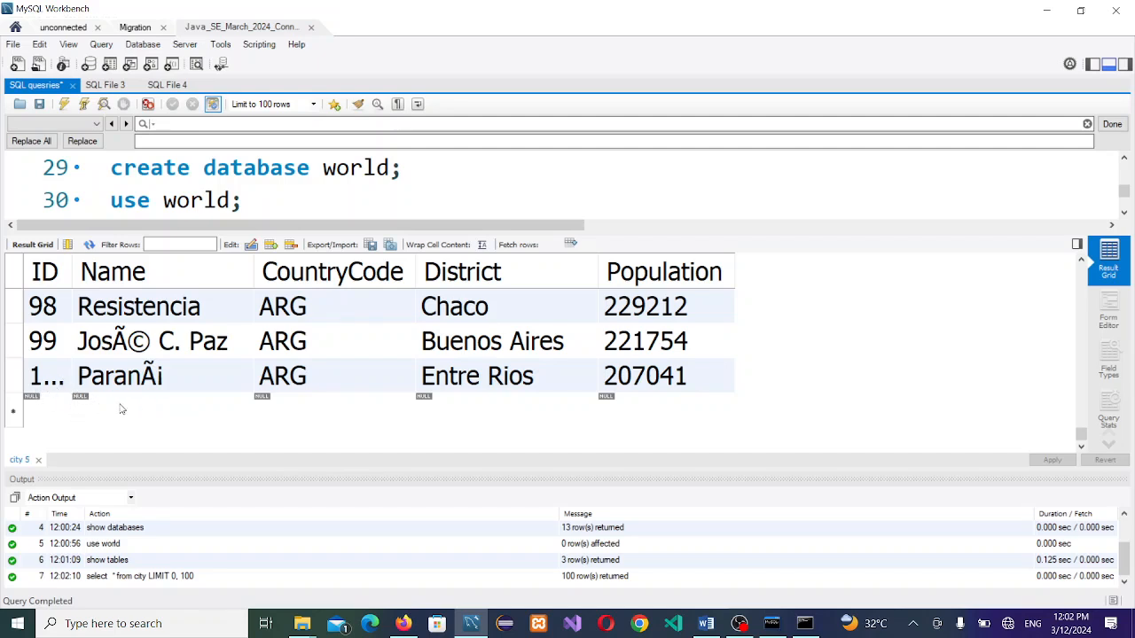
left_click(299, 188)
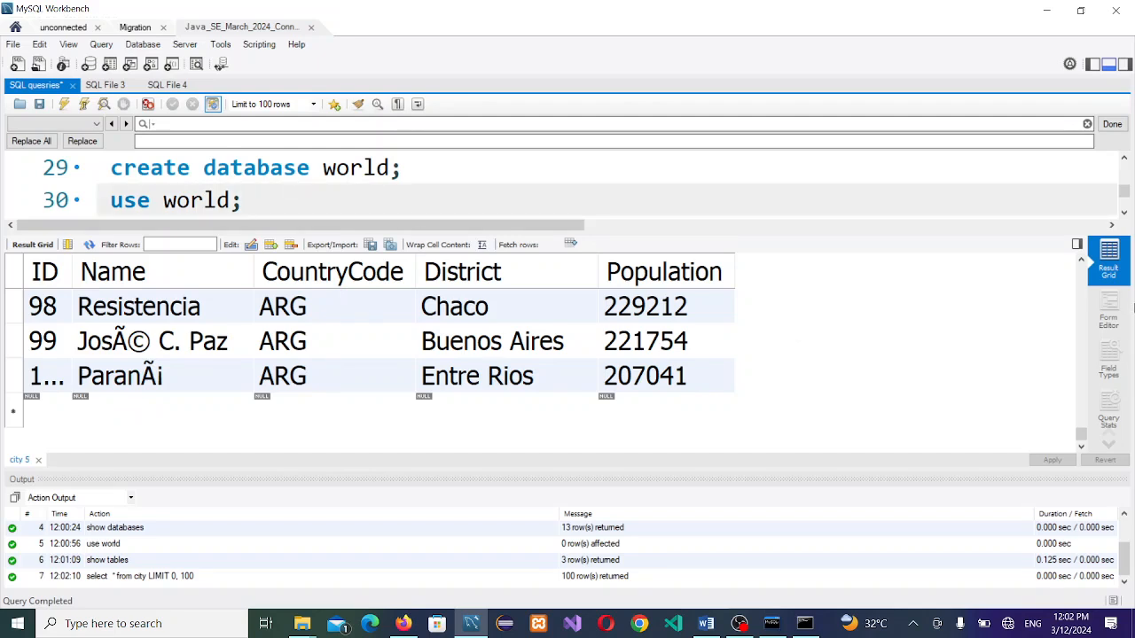
left_click(1124, 213)
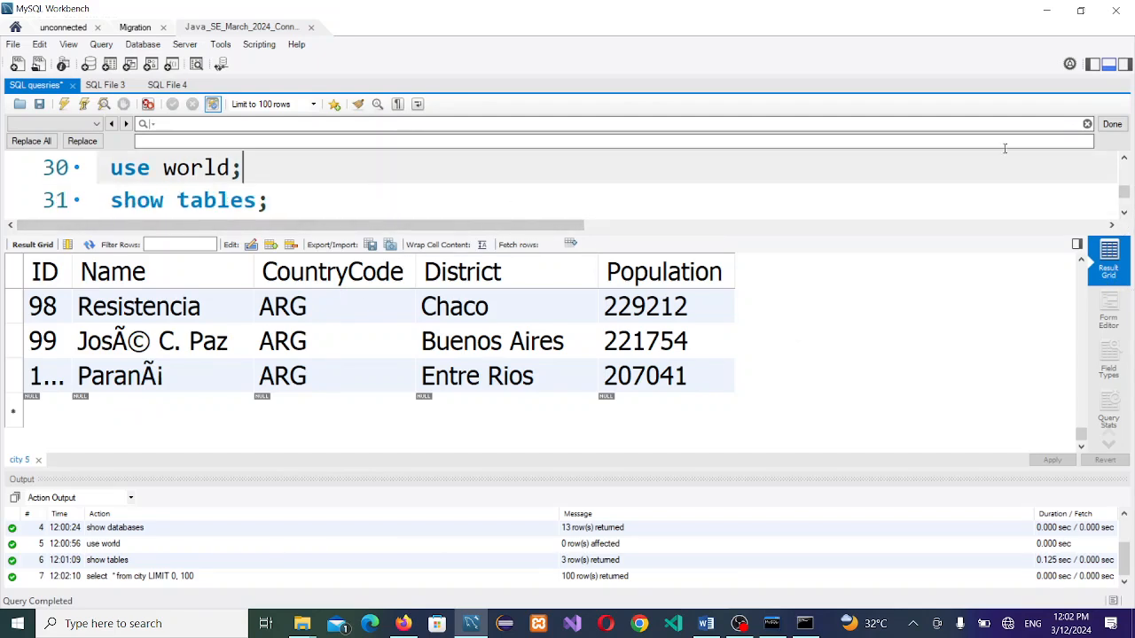
left_click(1123, 212)
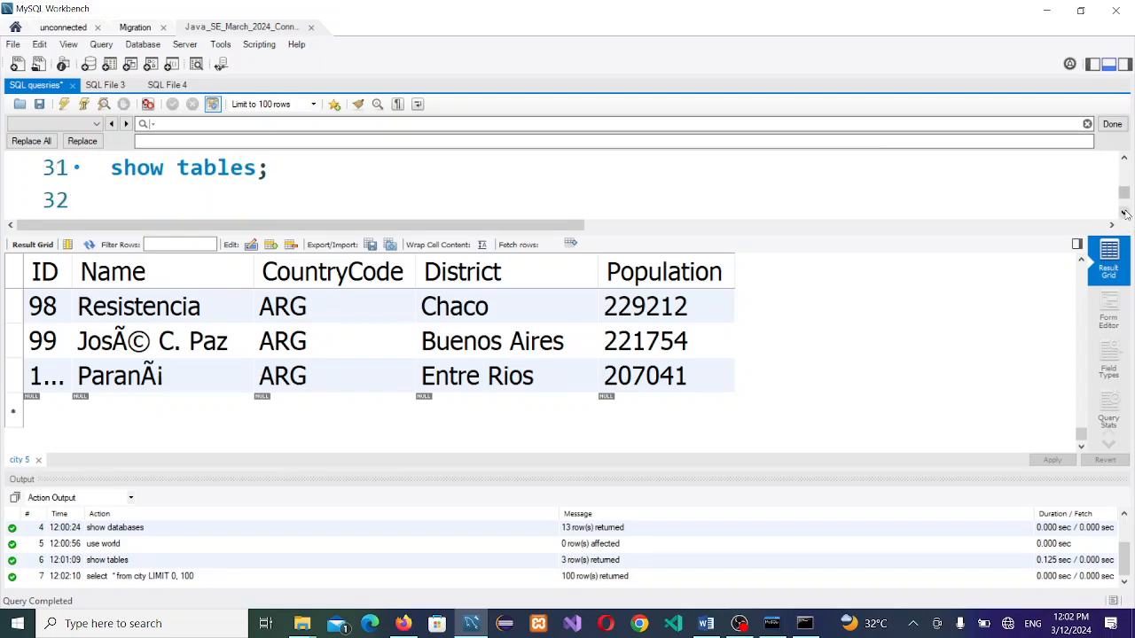
left_click(1123, 213)
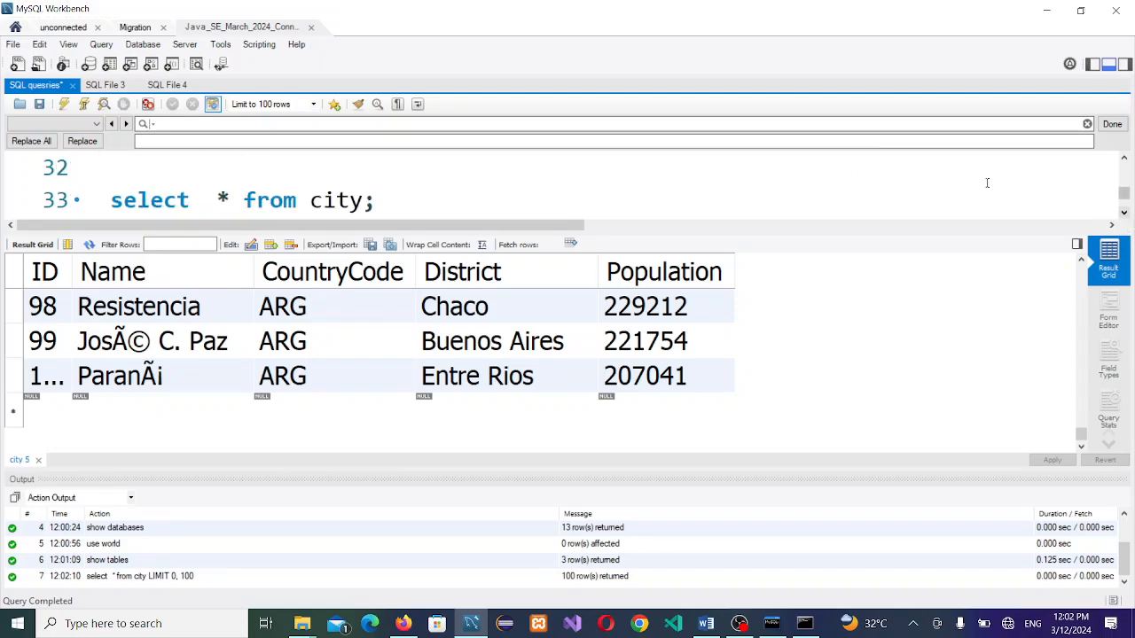
left_click_drag(650, 234, 649, 342)
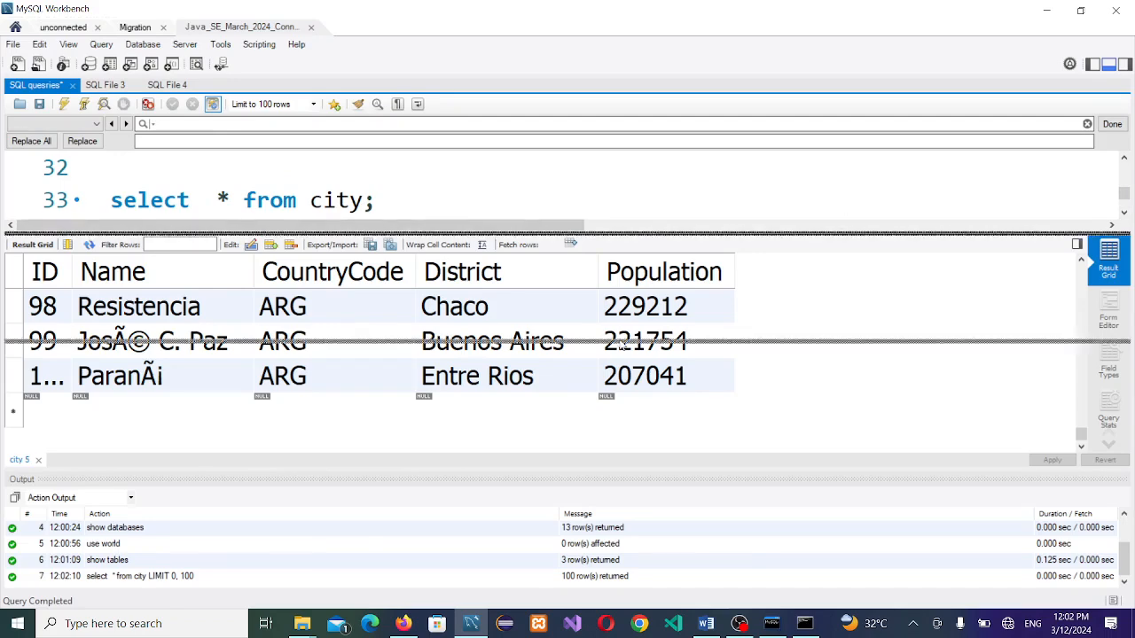
Step: Change line 33 to 'select * from city where id >=100;' and execute it
left_click(376, 203)
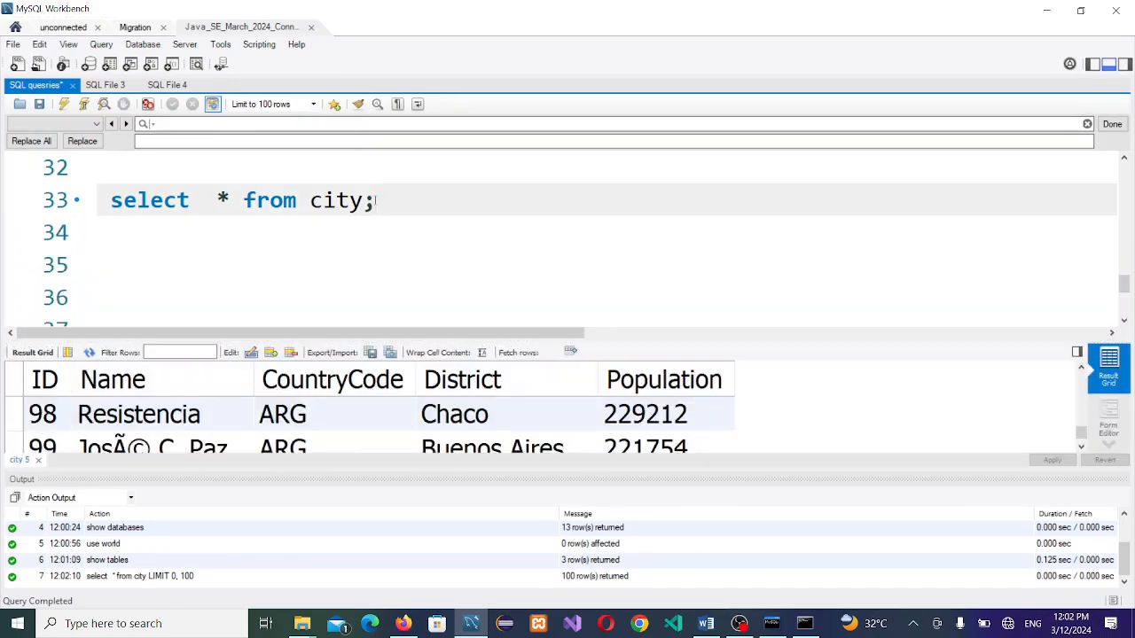
key("BackSpace")
type("where ")
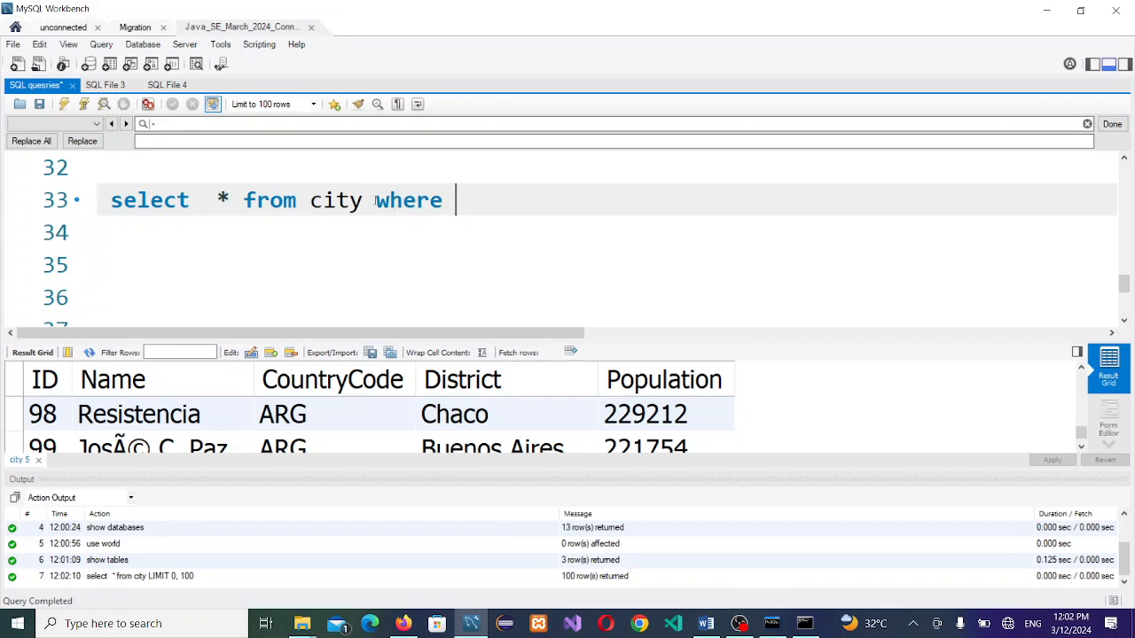
type("id >=100;")
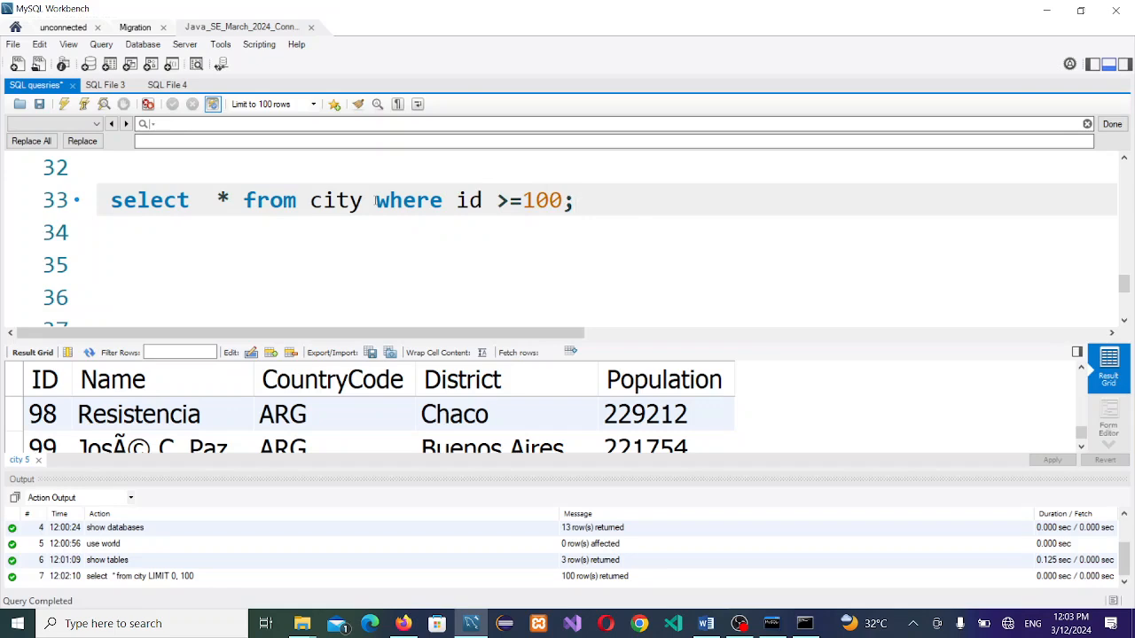
left_click(413, 201)
key("Return")
key("Return")
key("Return")
key("Return")
key("Return")
key("Return")
key("Return")
key("Return")
key("Return")
key("Return")
key("Return")
key("Return")
key("Return")
key("Return")
key("Return")
key("Return")
key("Return")
key("Return")
key("Return")
key("Return")
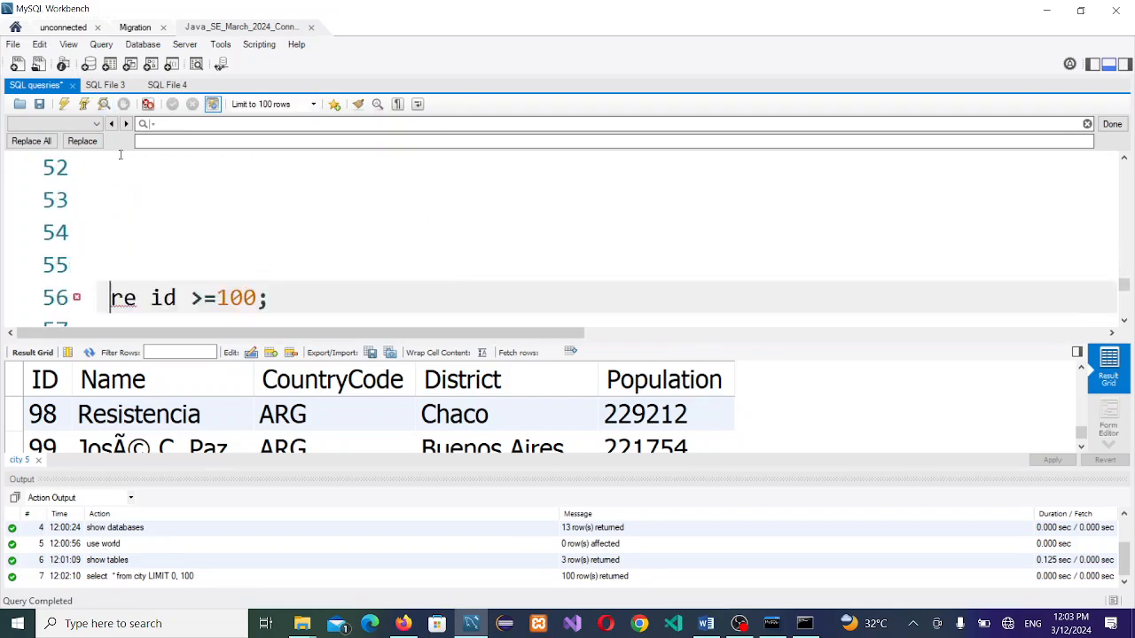
key("BackSpace")
key("BackSpace")
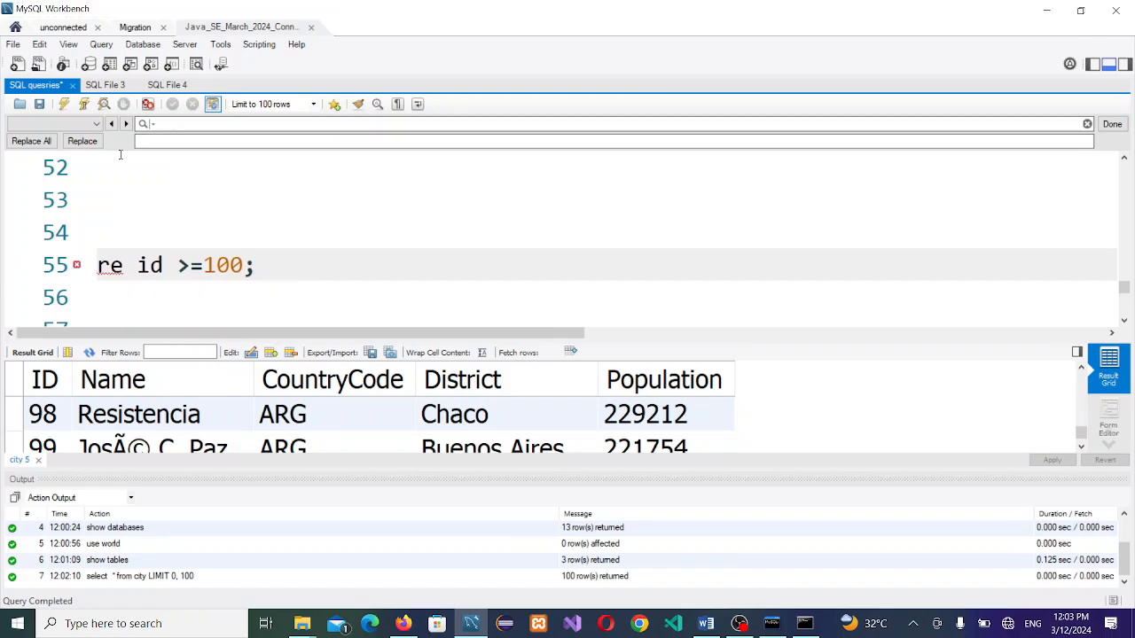
key("BackSpace")
key("BackSpace")
key("BackSpace")
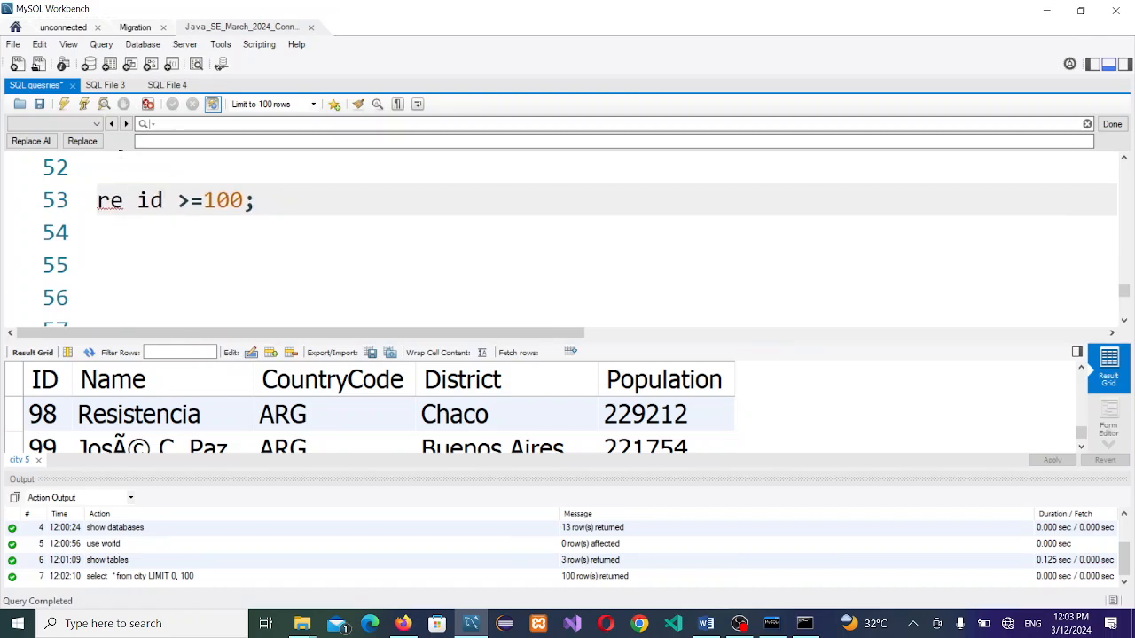
key("BackSpace")
key("BackSpace")
key("BackSpace")
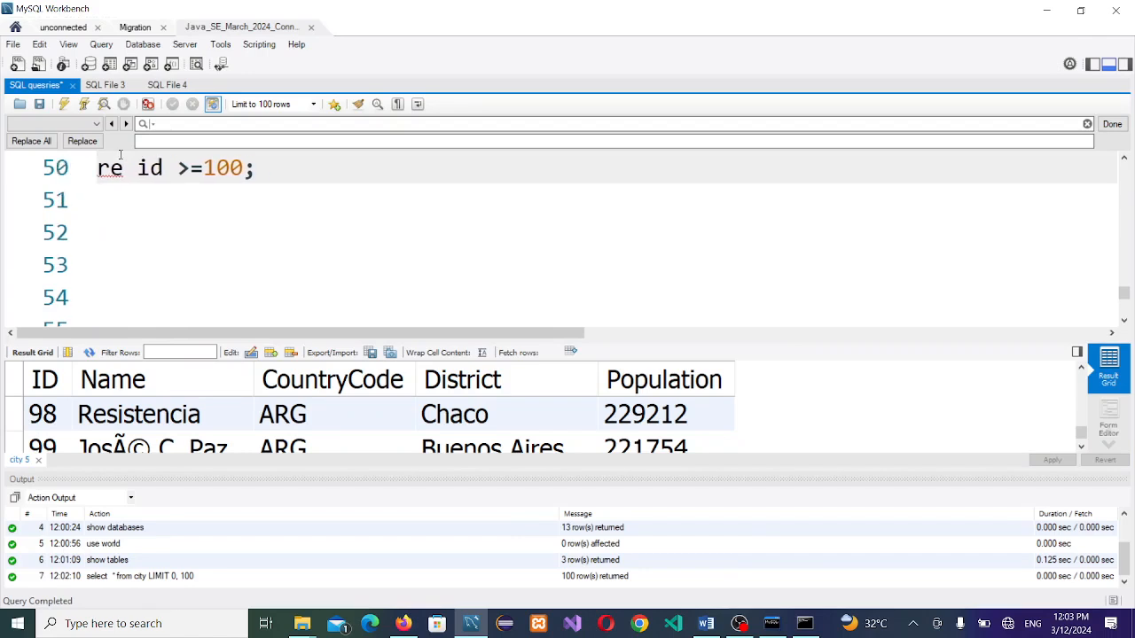
key("BackSpace")
key("BackSpace")
key("BackSpace")
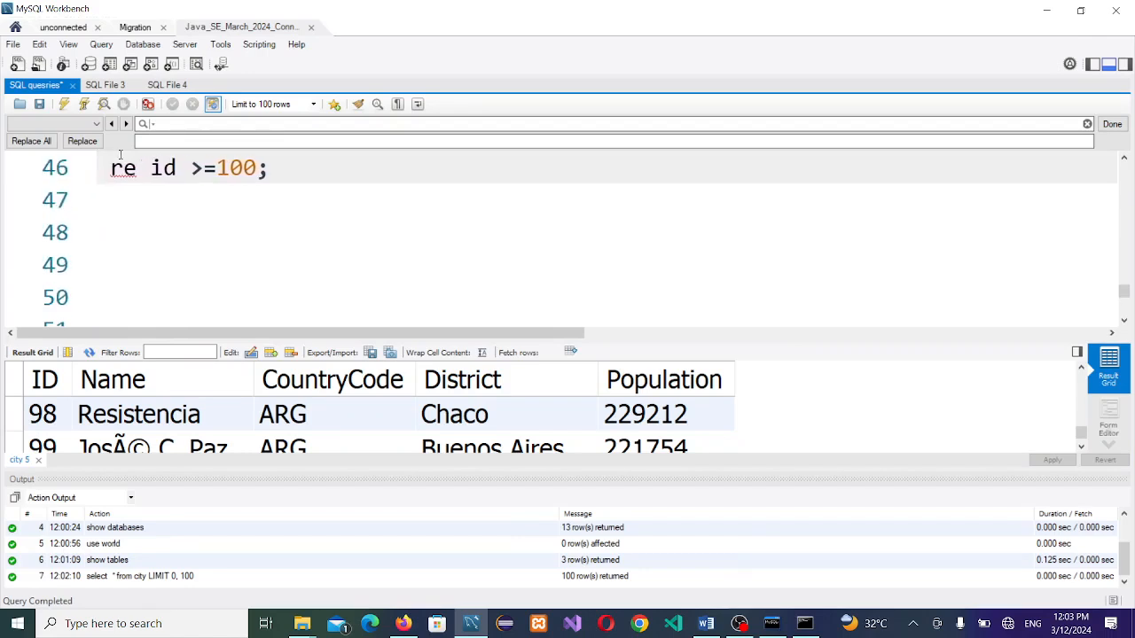
key("BackSpace")
key("BackSpace")
key("BackSpace")
key("BackSpace")
key("BackSpace")
key("BackSpace")
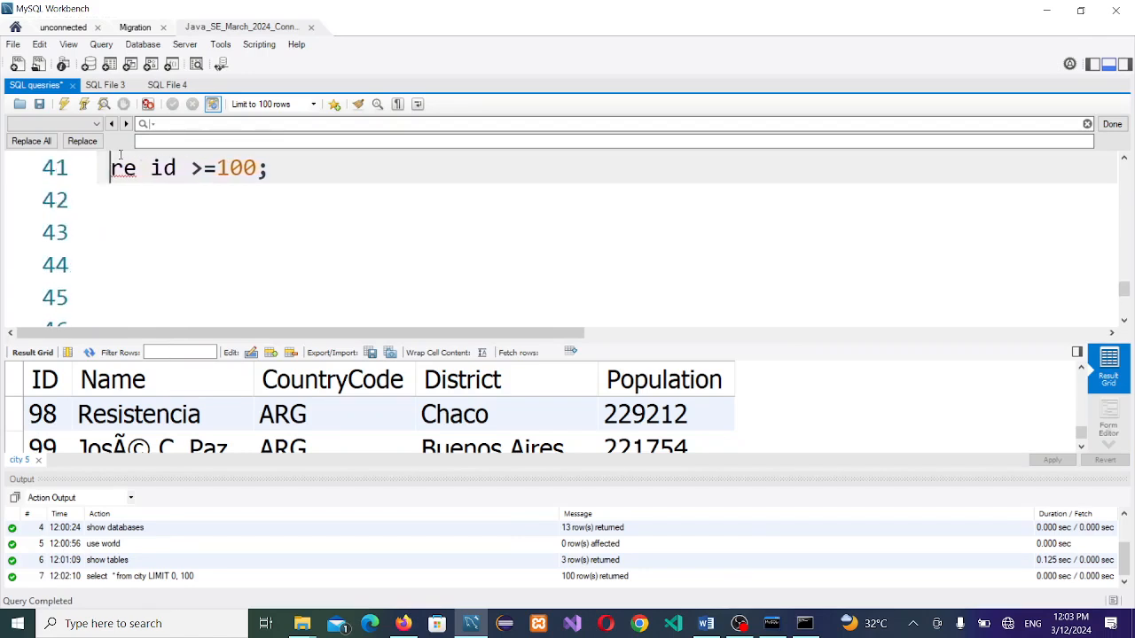
key("BackSpace")
key("BackSpace")
key("BackSpace")
key("BackSpace")
key("BackSpace")
key("BackSpace")
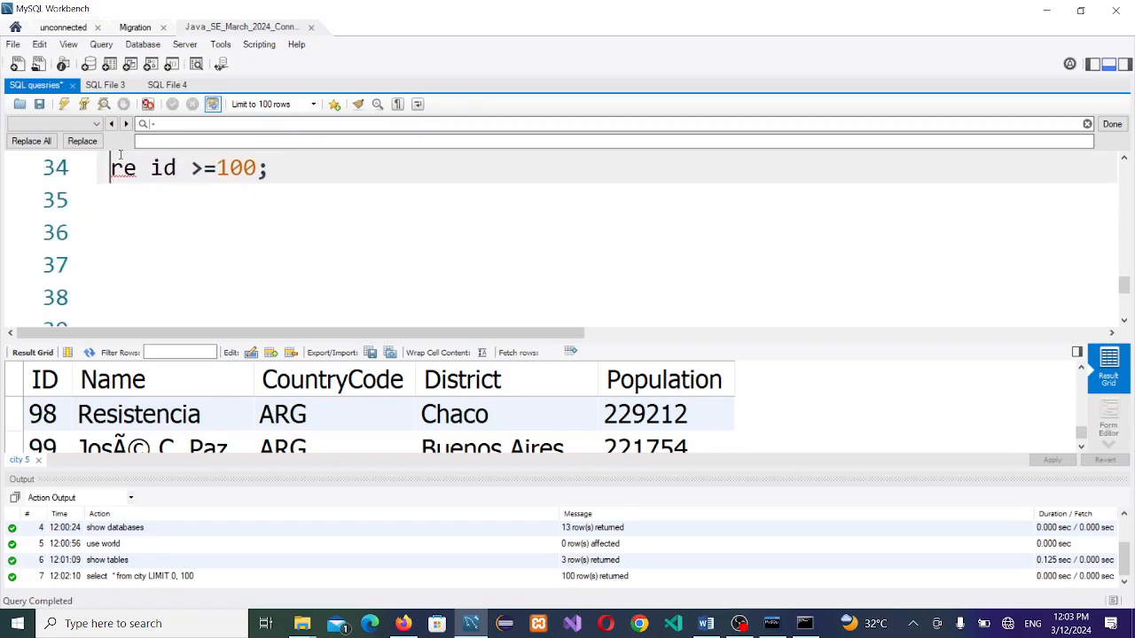
key("ctrl+z")
key("ctrl+z")
key("ctrl+z")
key("ctrl+z")
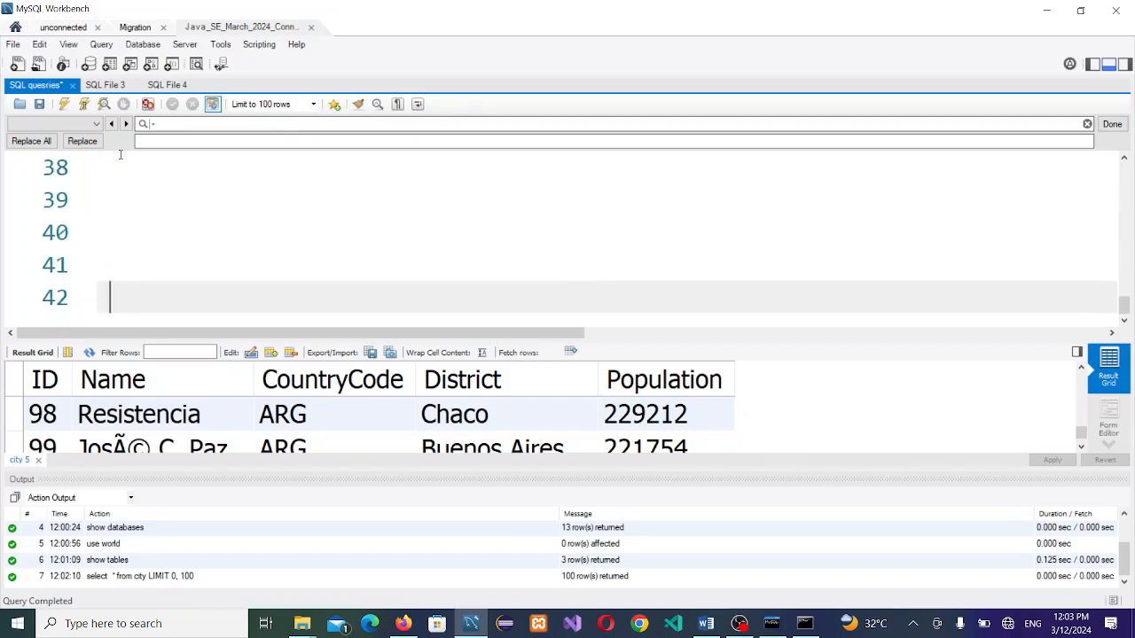
key("ctrl+z")
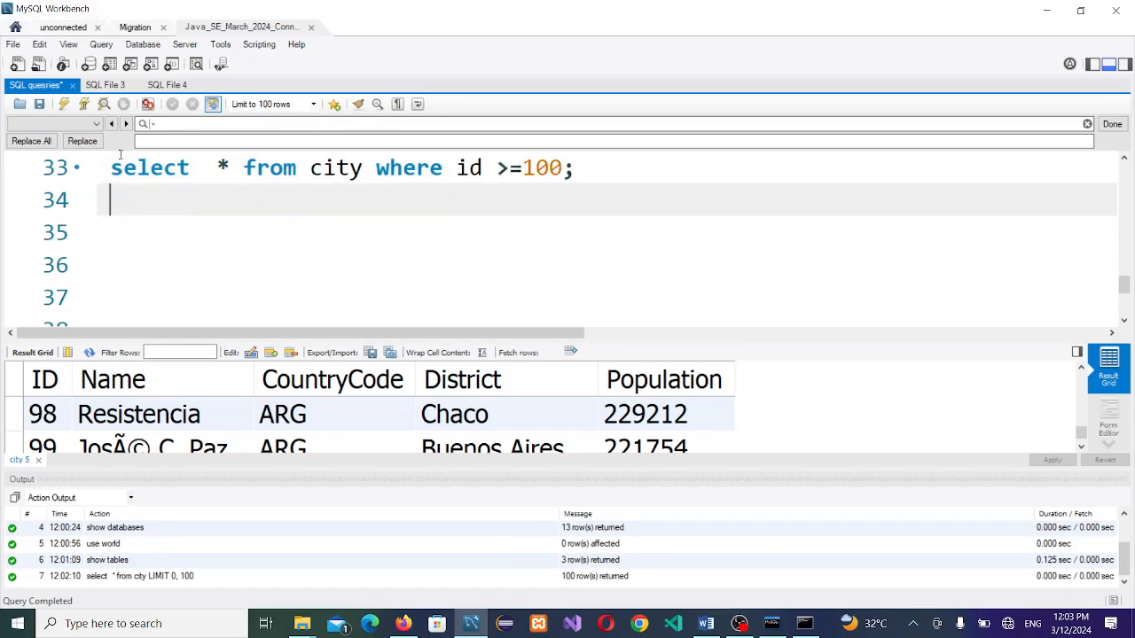
left_click(309, 167)
left_click(64, 104)
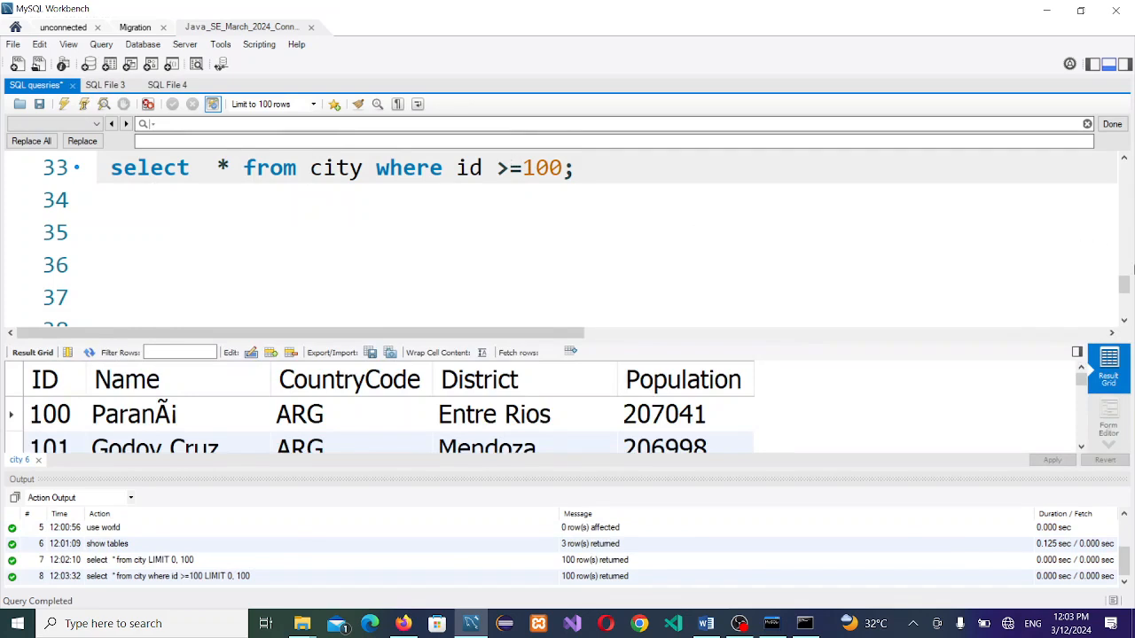
Step: Scroll the filtered city rows down to ID 199, then close the city results tab
mouse_move(1125, 286)
left_mouse_down()
mouse_move(1125, 303)
mouse_move(1125, 275)
left_mouse_up()
left_click_drag(1081, 381, 1081, 426)
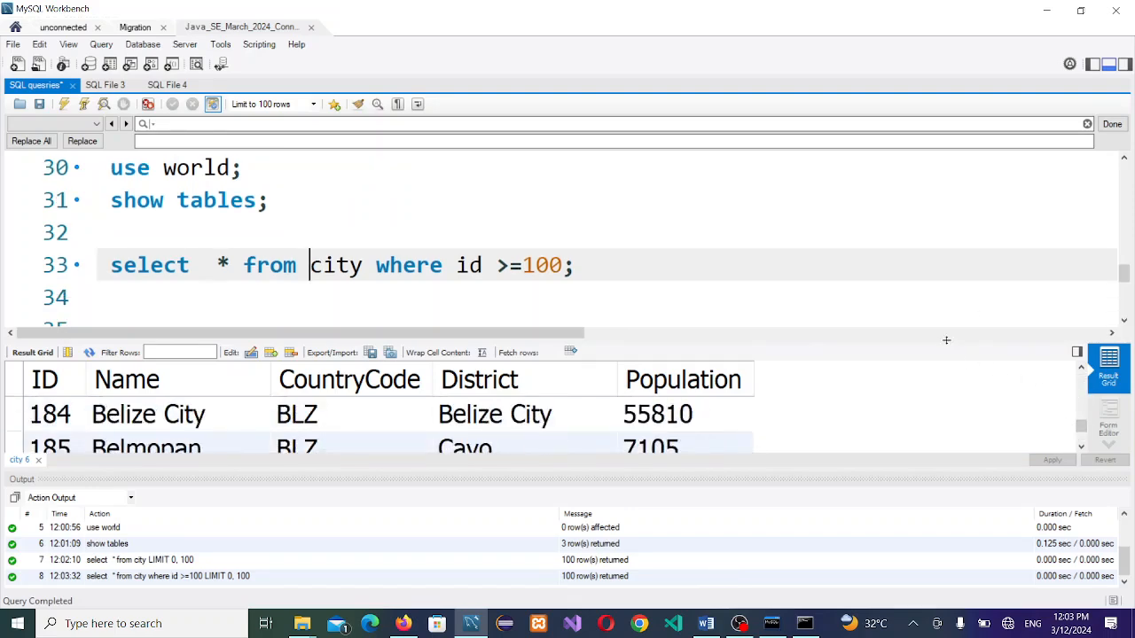
left_click_drag(946, 339, 439, 223)
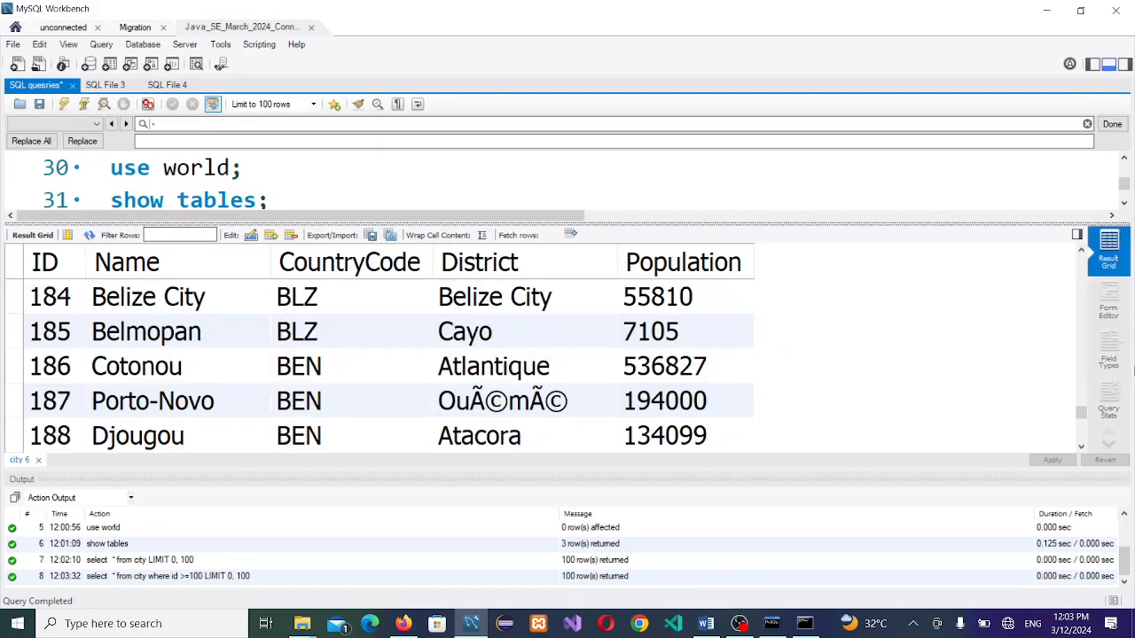
left_click_drag(1080, 415, 1078, 444)
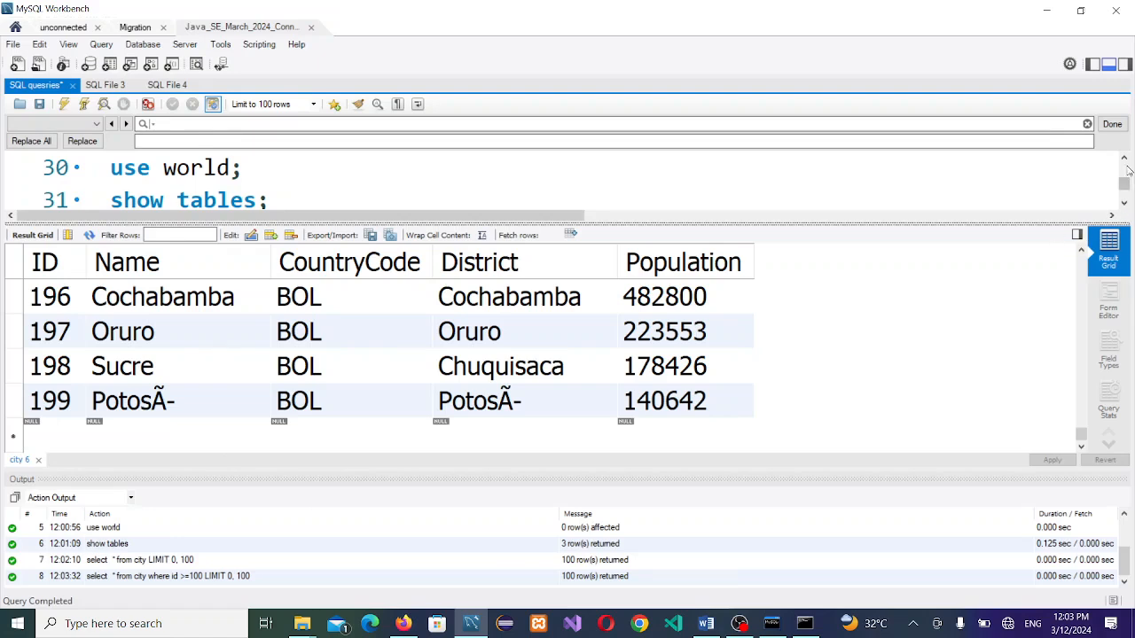
left_click(586, 189)
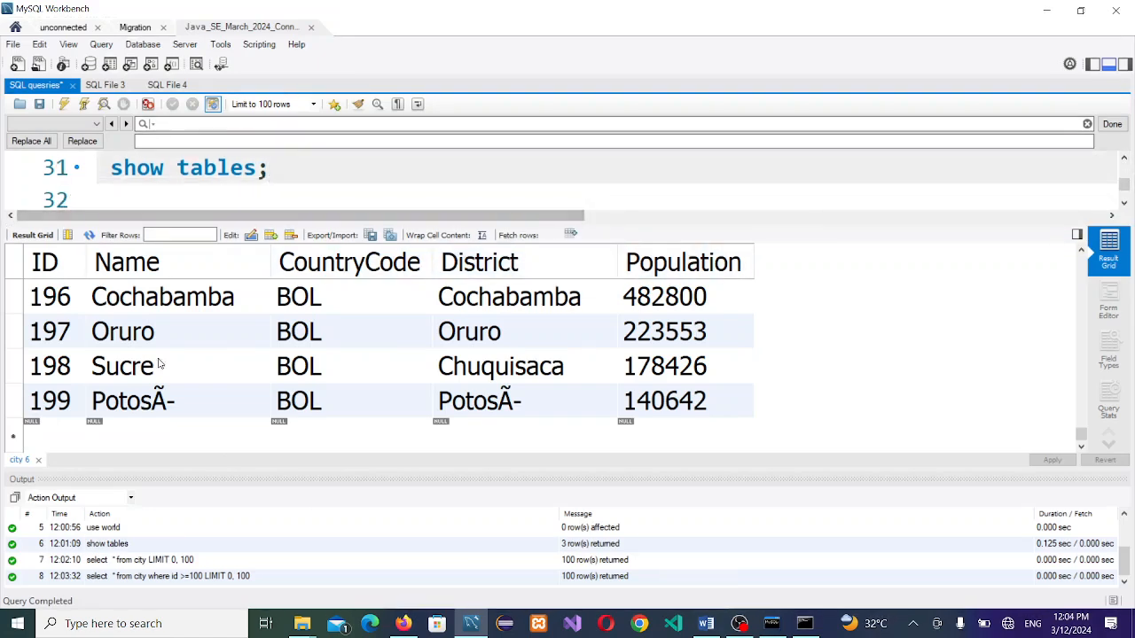
left_click(38, 460)
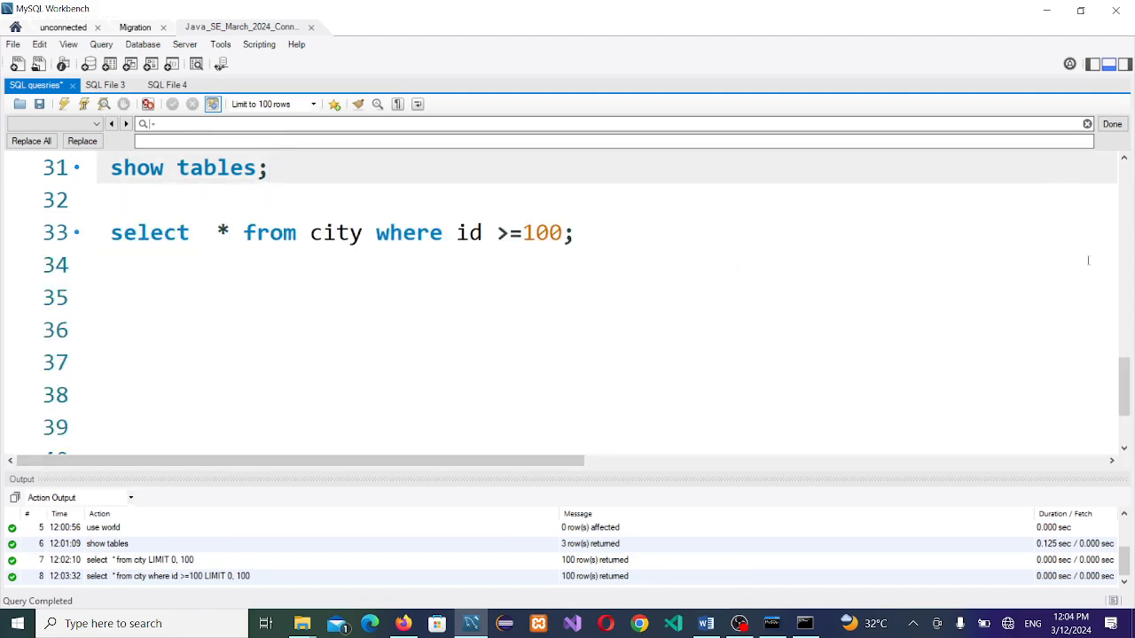
Step: Bring up the Word lesson notes and search for 'database exp' to find heading A
left_click_drag(1128, 383, 1129, 369)
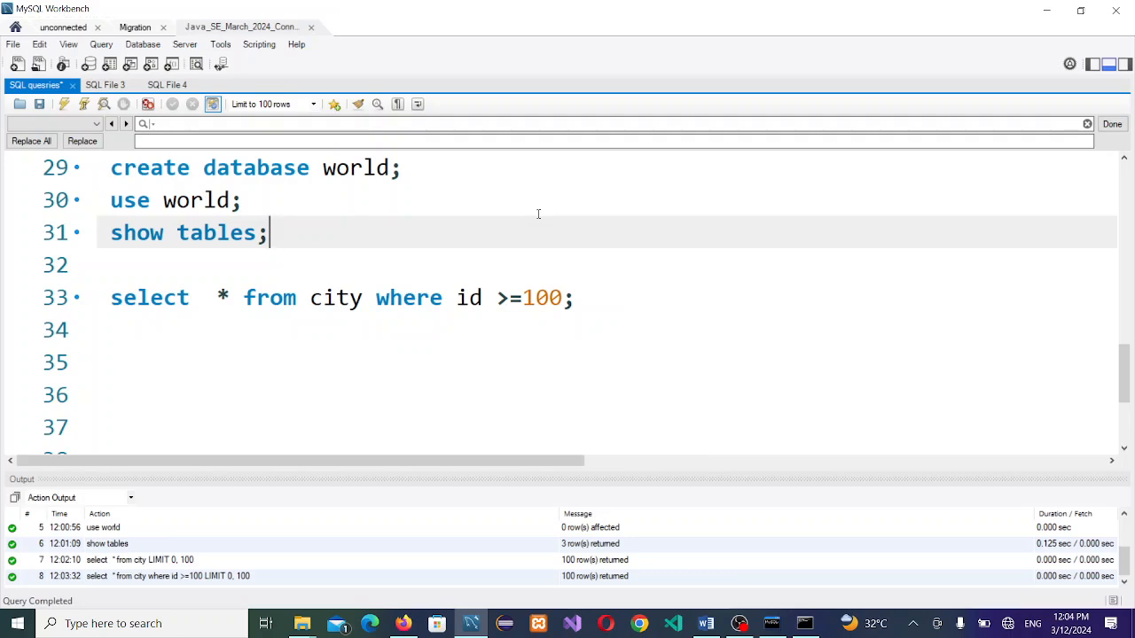
key("alt+Tab")
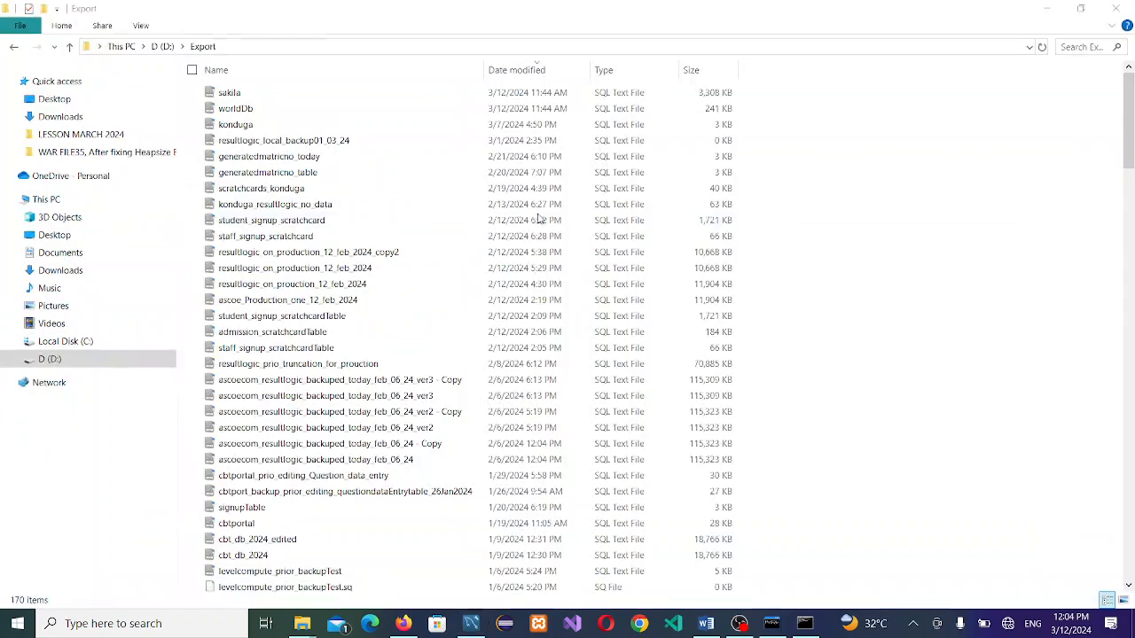
key("alt+Tab")
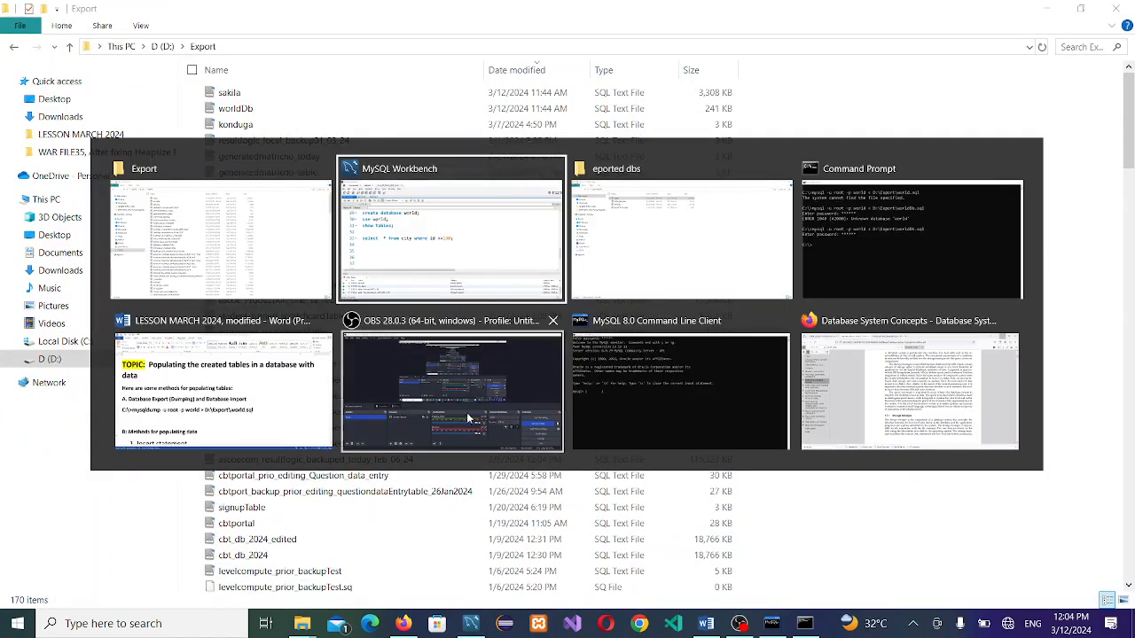
left_click(158, 362)
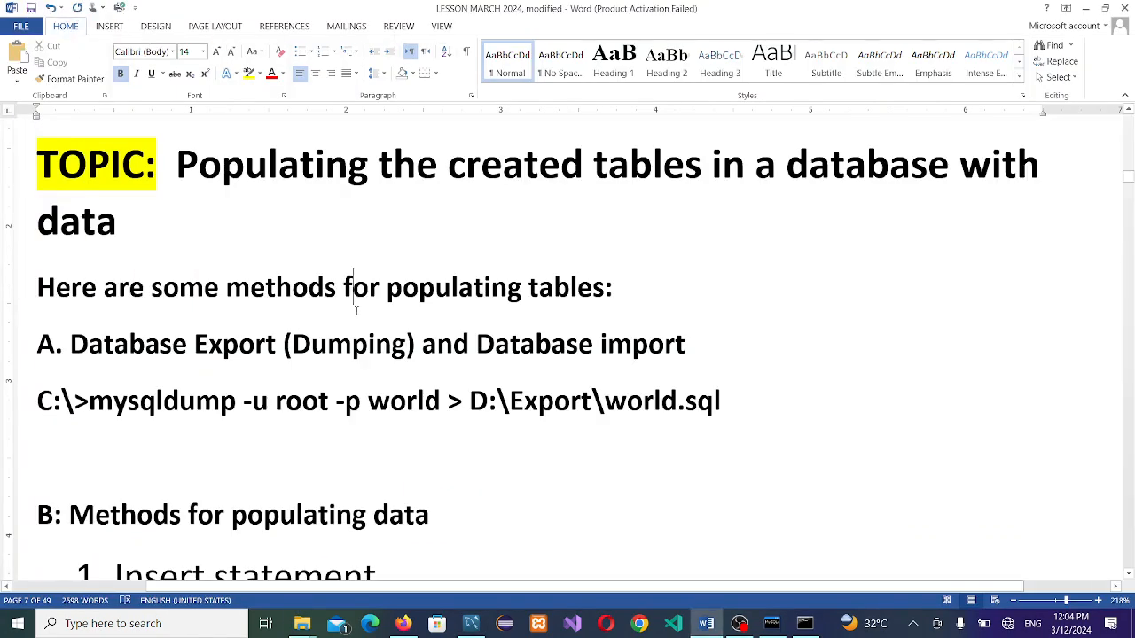
key("ctrl+f")
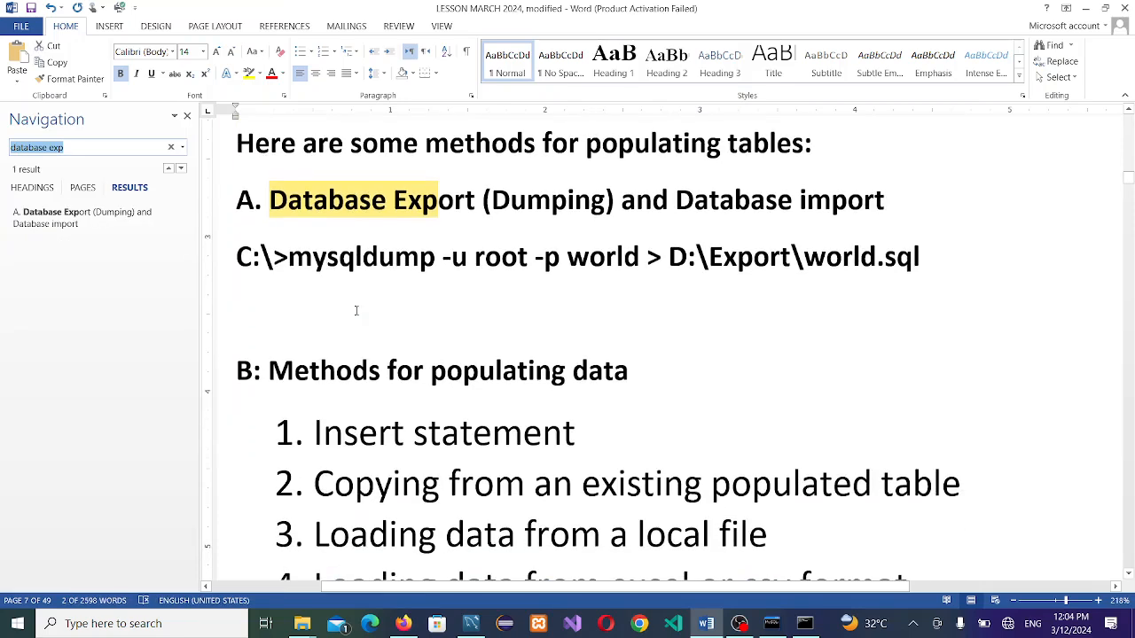
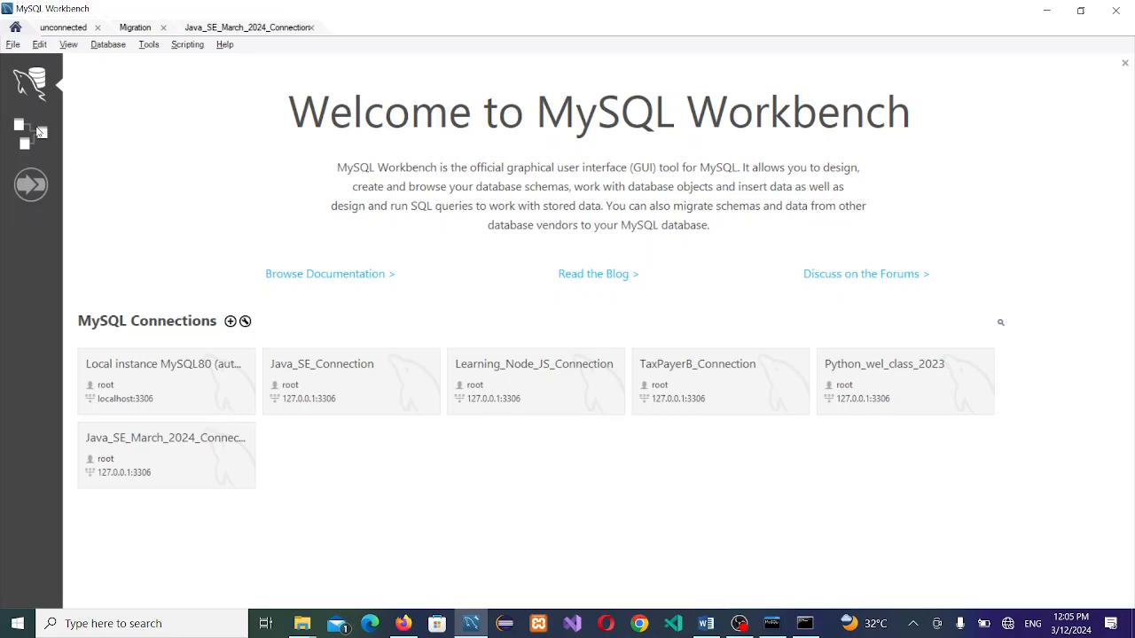
Step: From the Models page, create a new model and change its mydb schema name to myworld
left_click(40, 131)
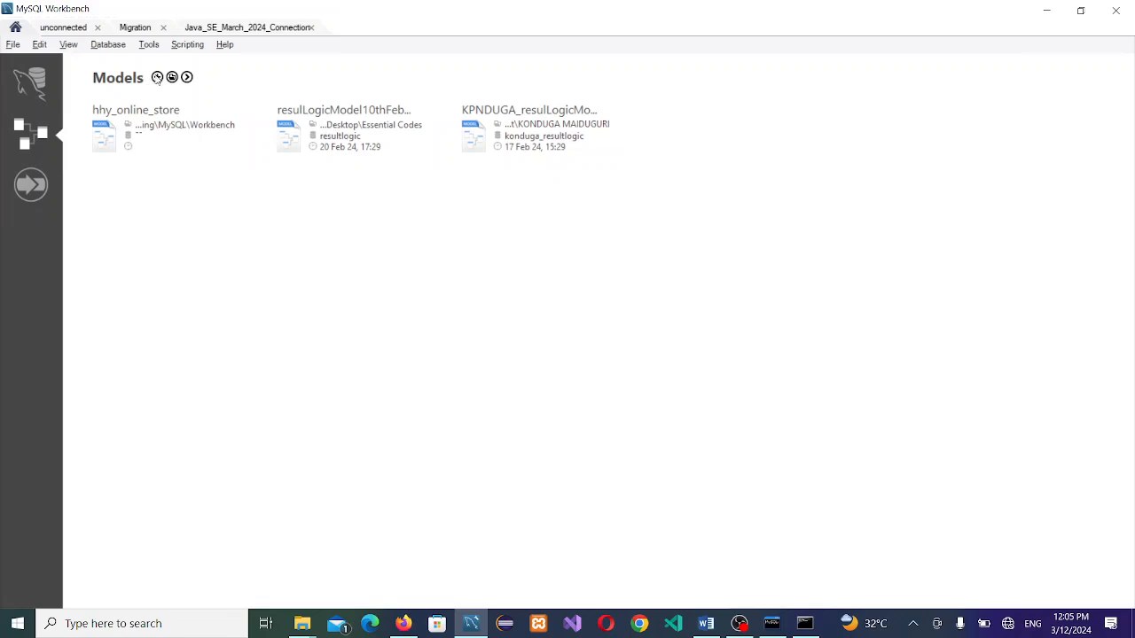
left_click(157, 77)
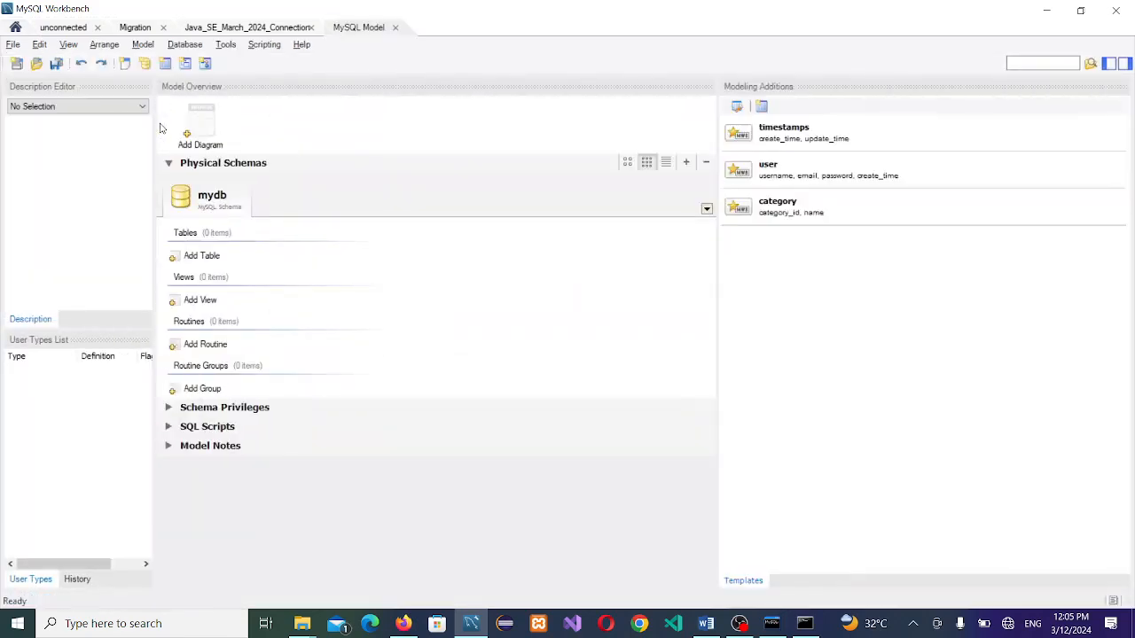
double_click(215, 202)
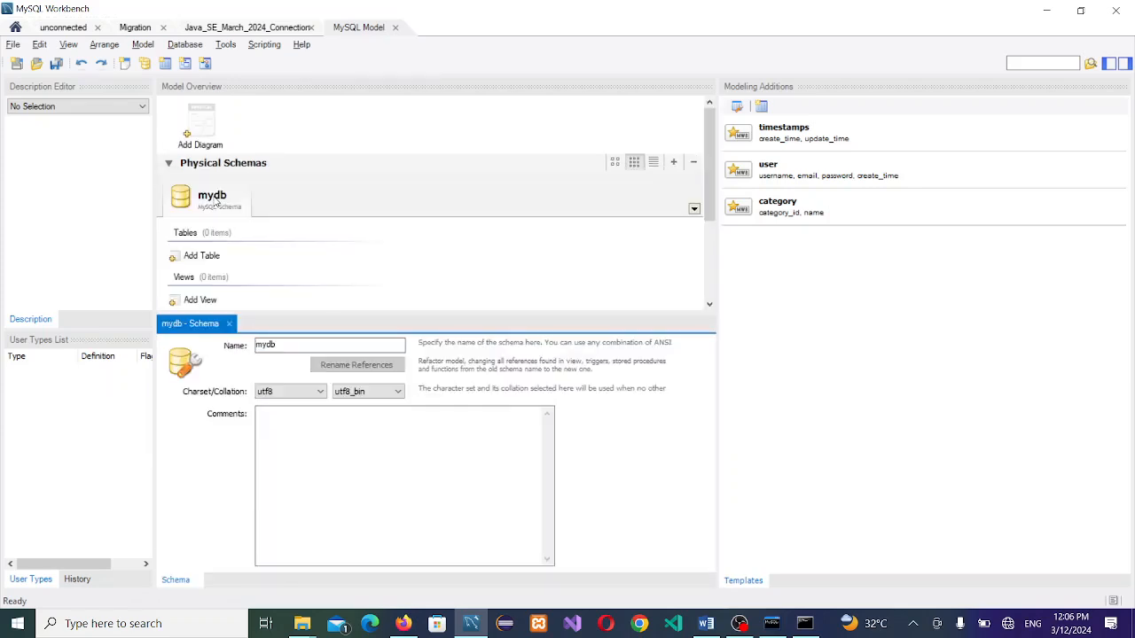
key("BackSpace")
key("BackSpace")
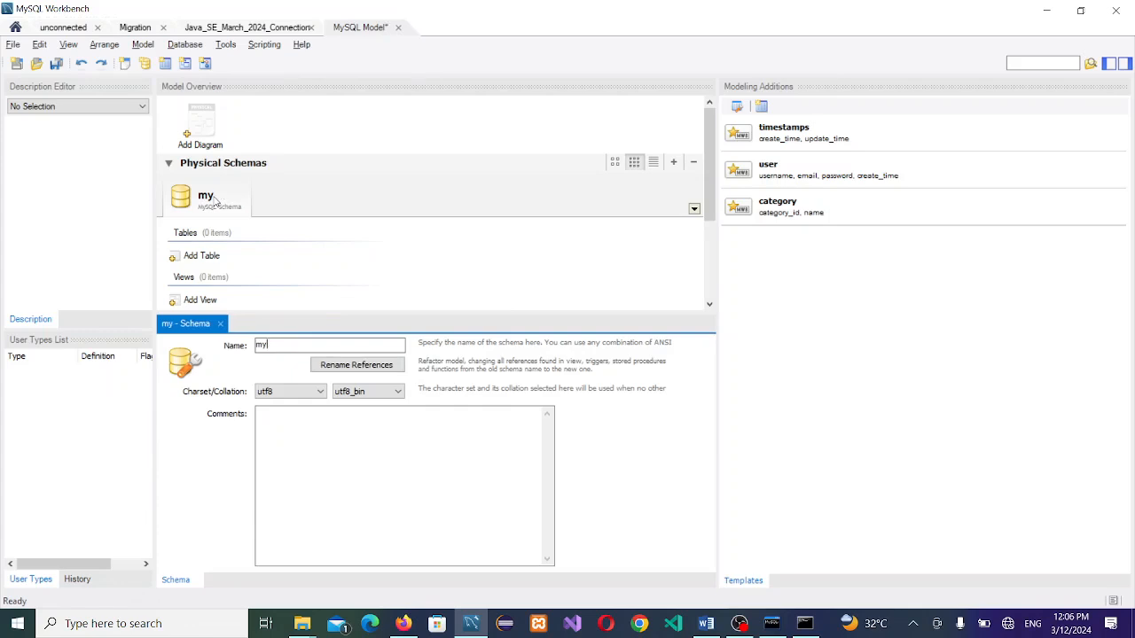
type("worl")
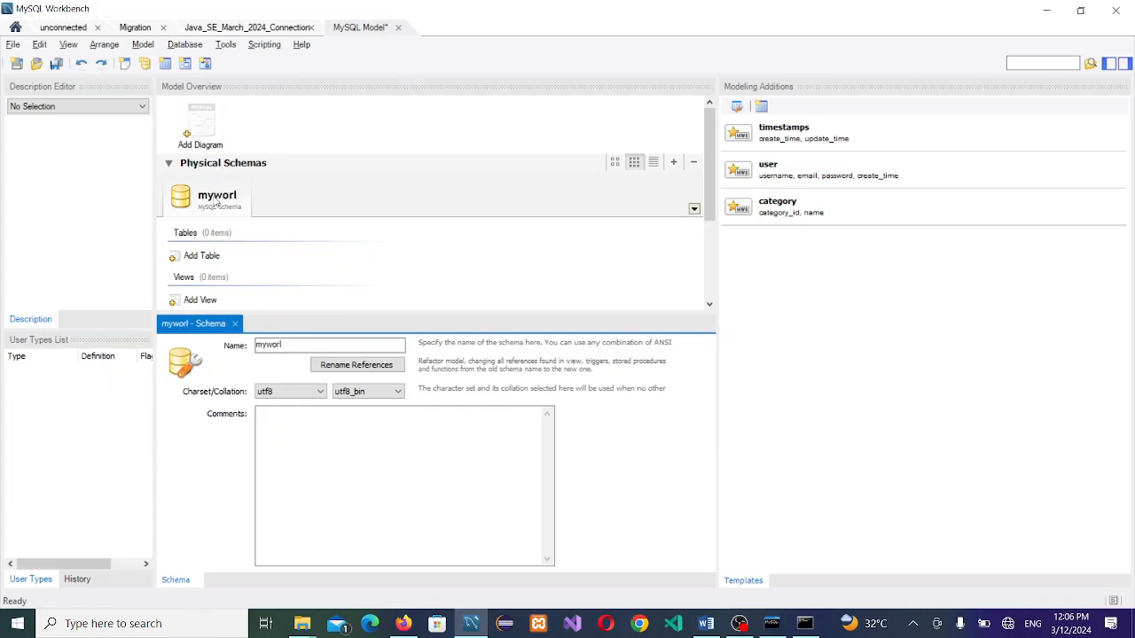
type("d")
left_click(362, 262)
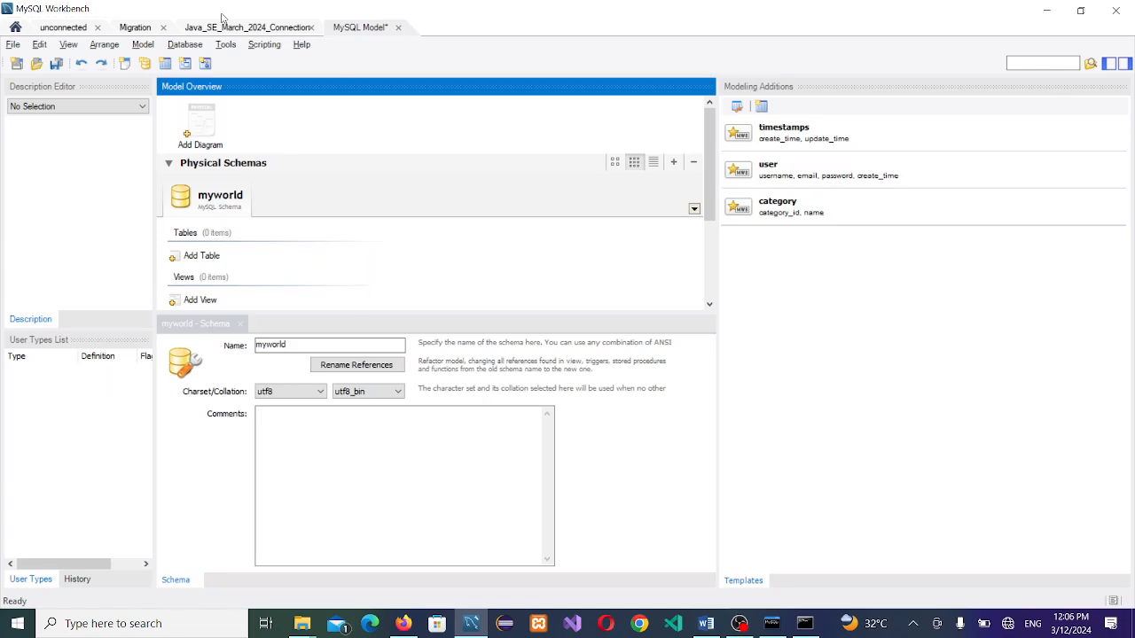
left_click(194, 46)
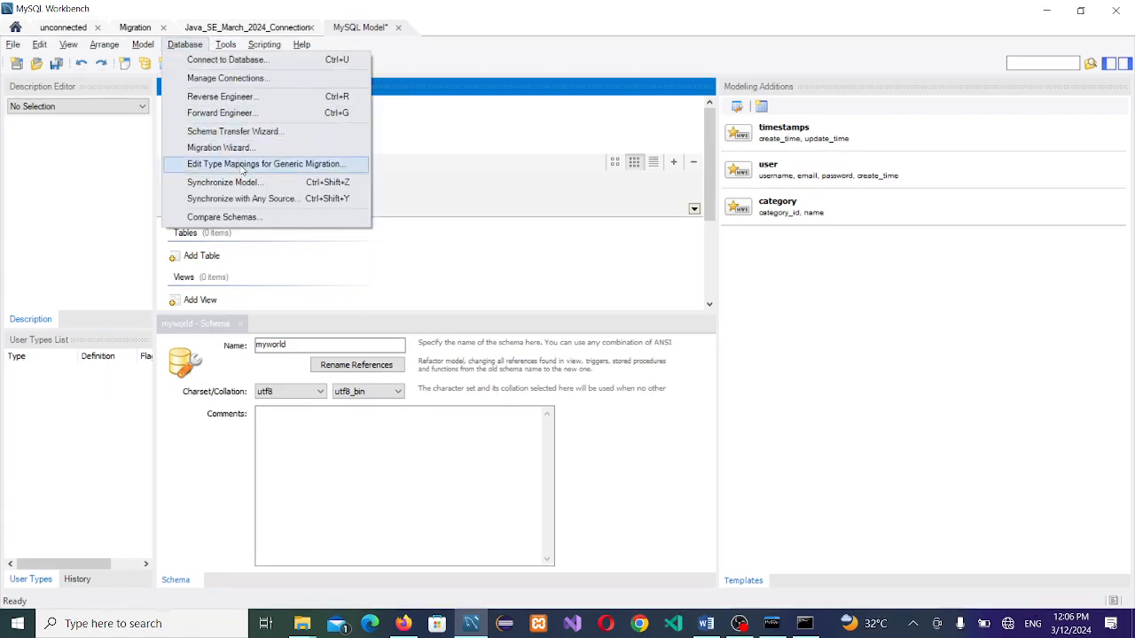
Step: Reverse engineer the world schema to get a diagram of city, countrylanguage and country
left_click(222, 97)
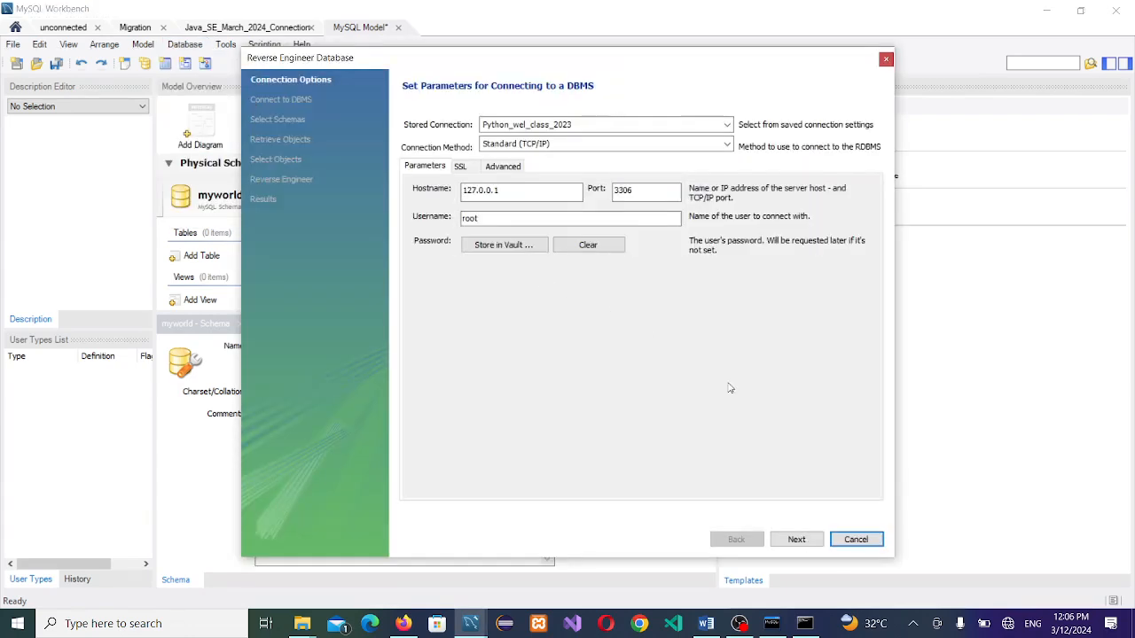
left_click(795, 539)
left_click(796, 539)
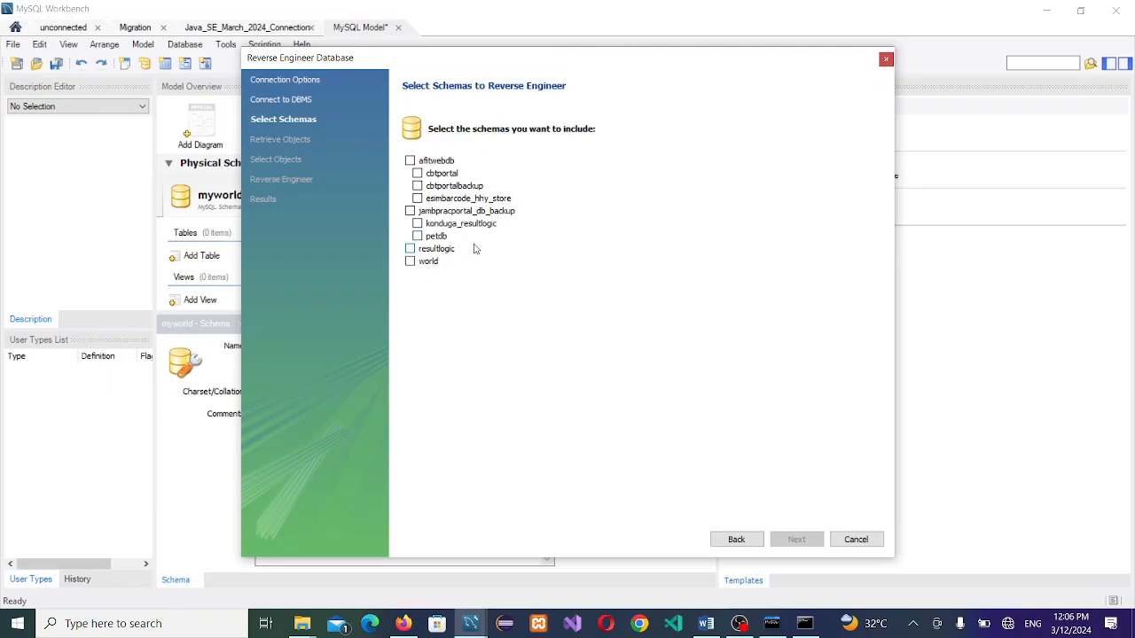
left_click(411, 262)
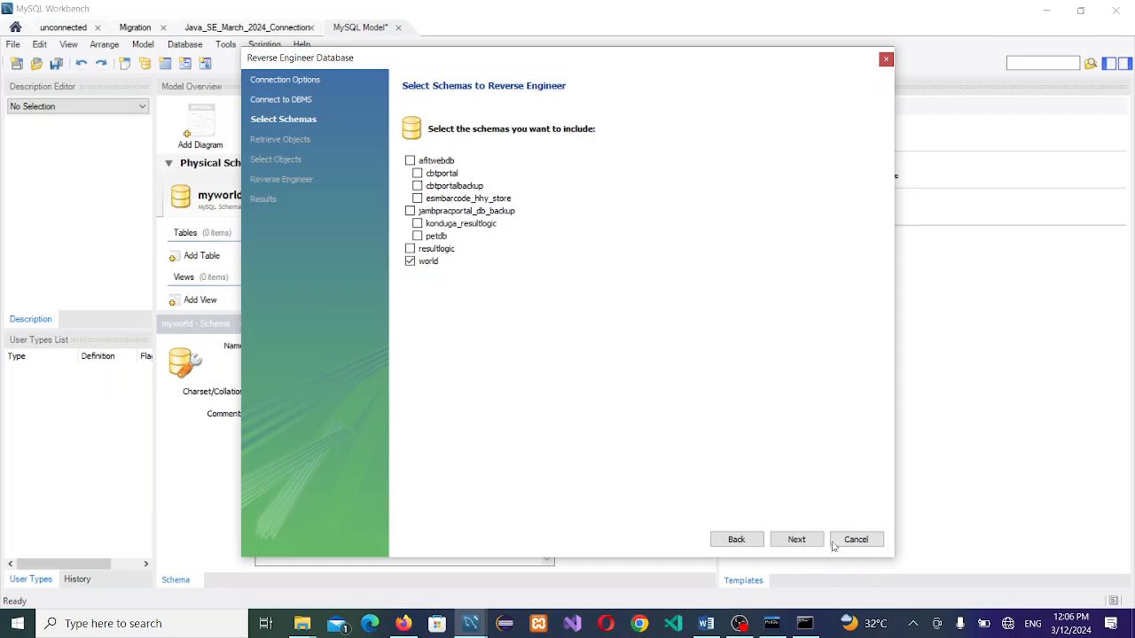
left_click(796, 540)
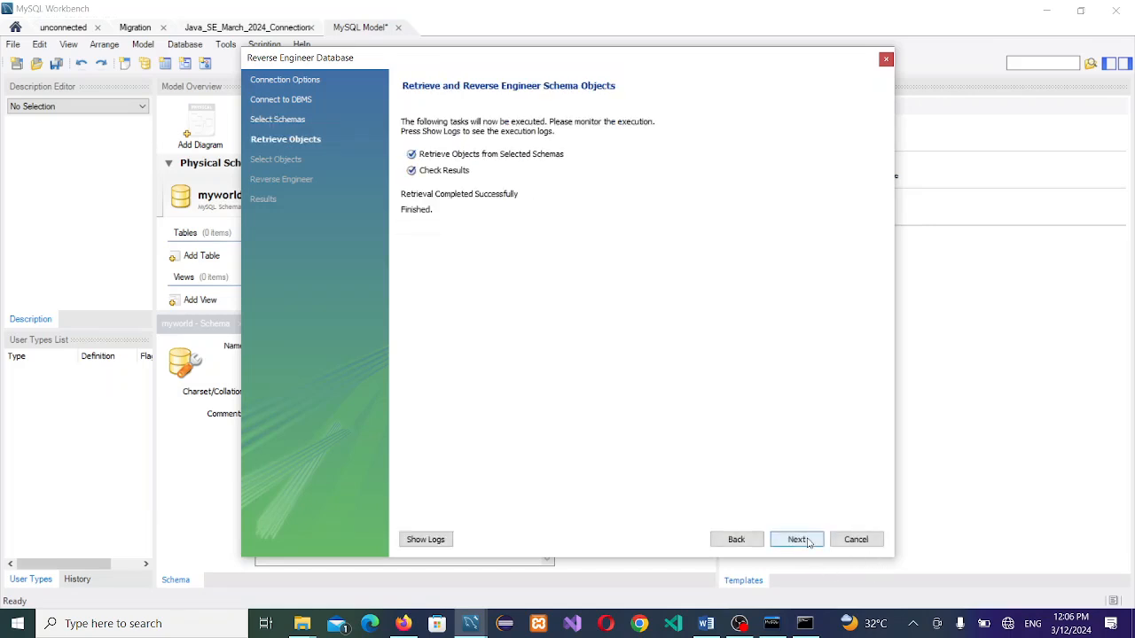
left_click(807, 540)
left_click(808, 541)
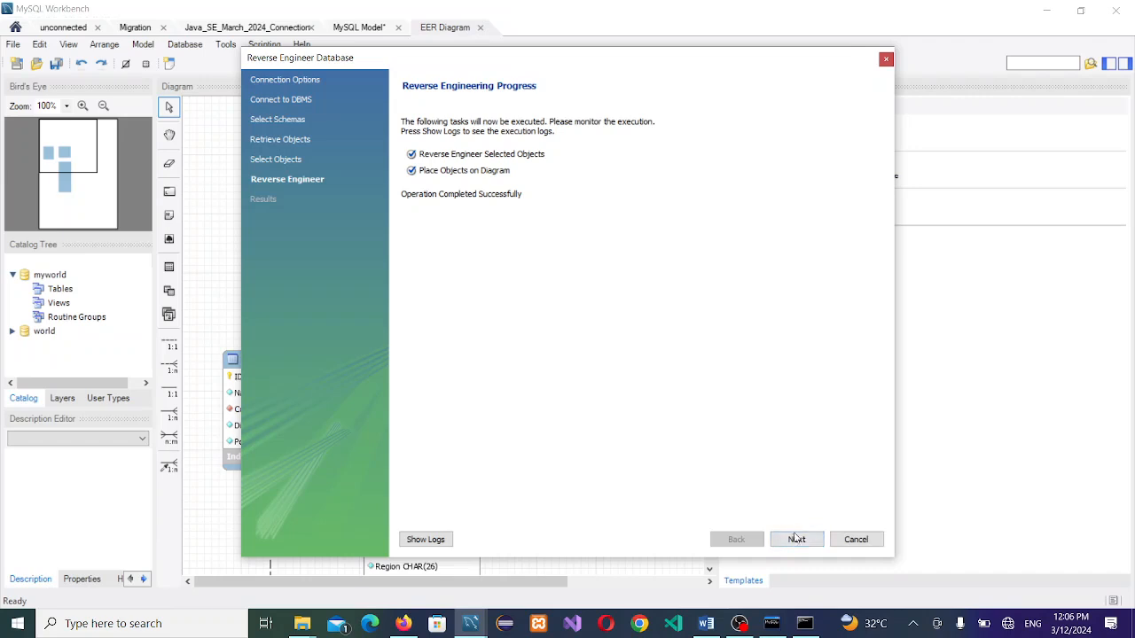
left_click(797, 541)
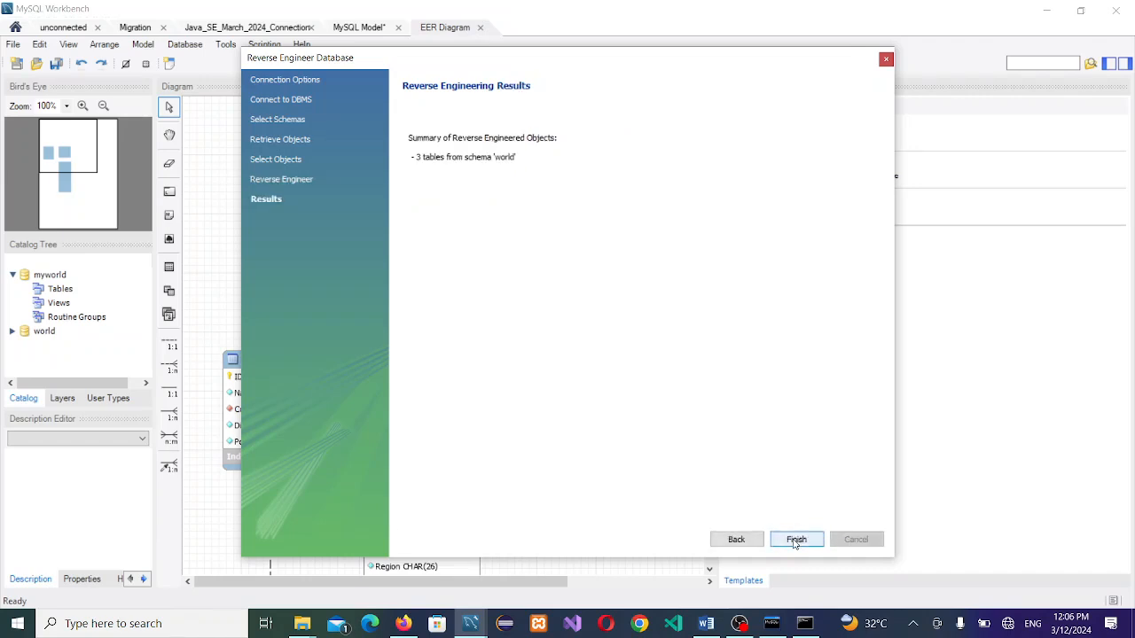
left_click(796, 541)
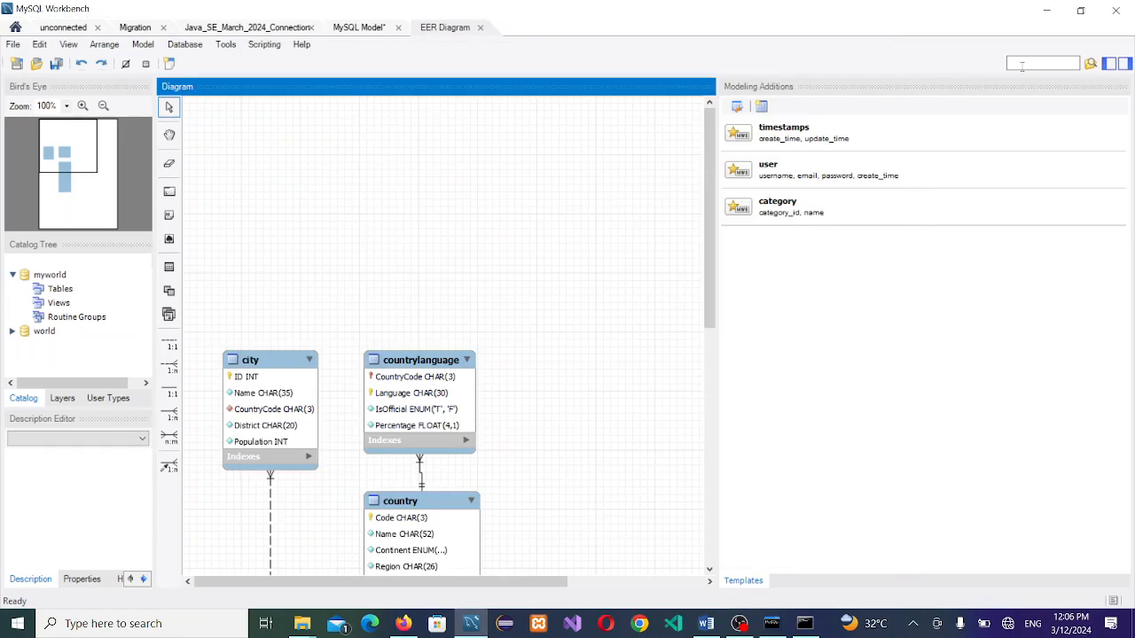
left_click(1124, 64)
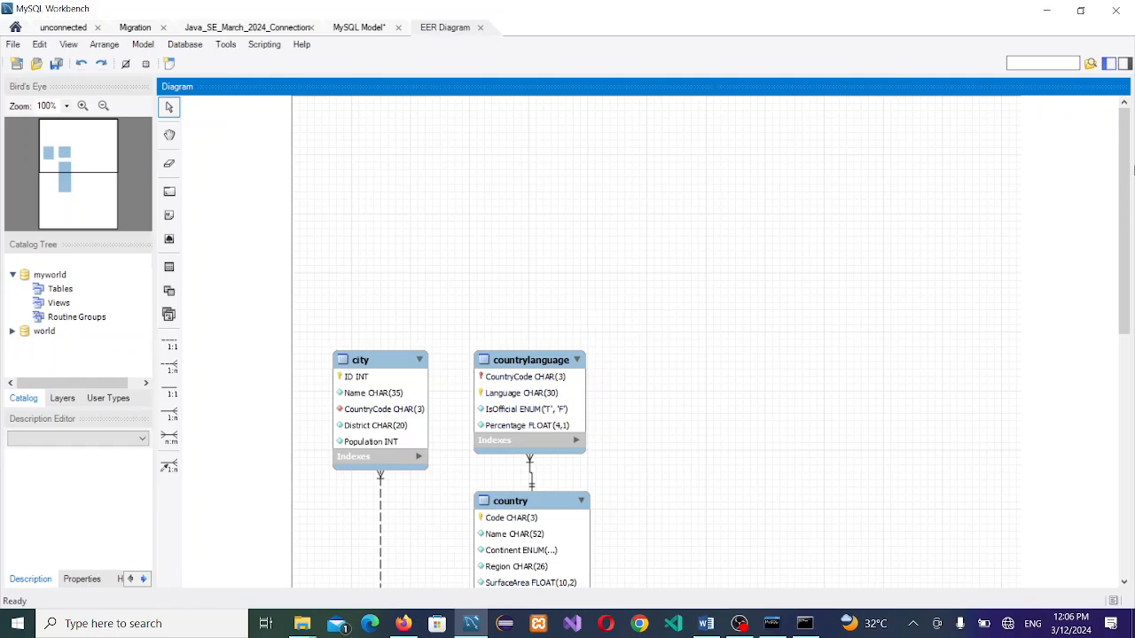
left_click_drag(1127, 168, 1121, 241)
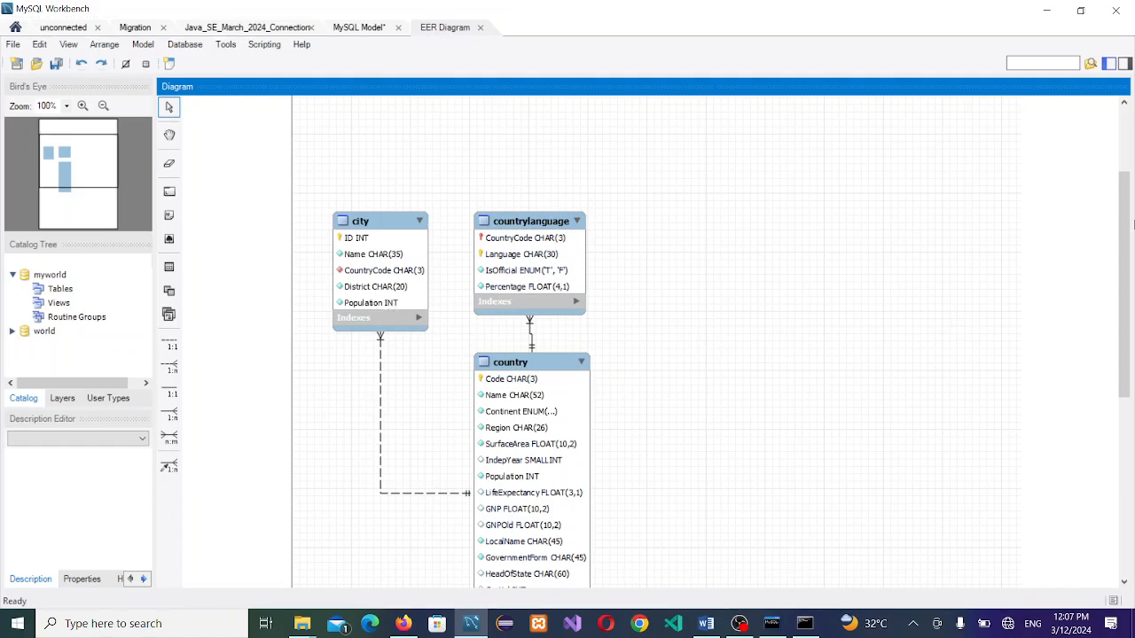
left_click_drag(1124, 231, 1124, 272)
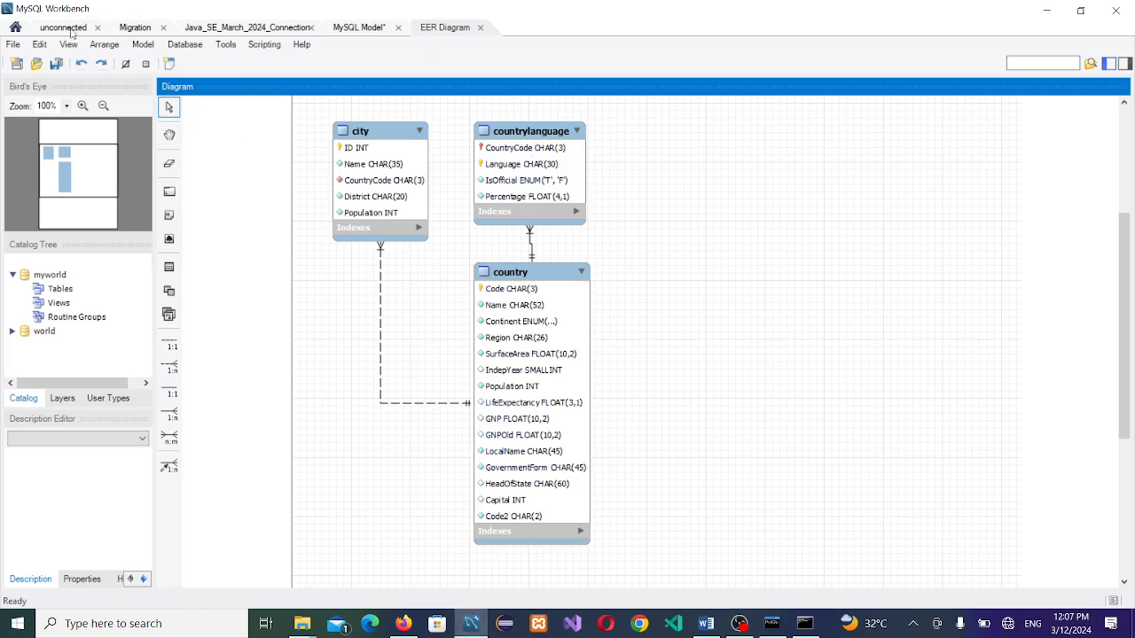
Step: In the Java_SE query tab, run 'show tables;' on the world database
left_click(247, 31)
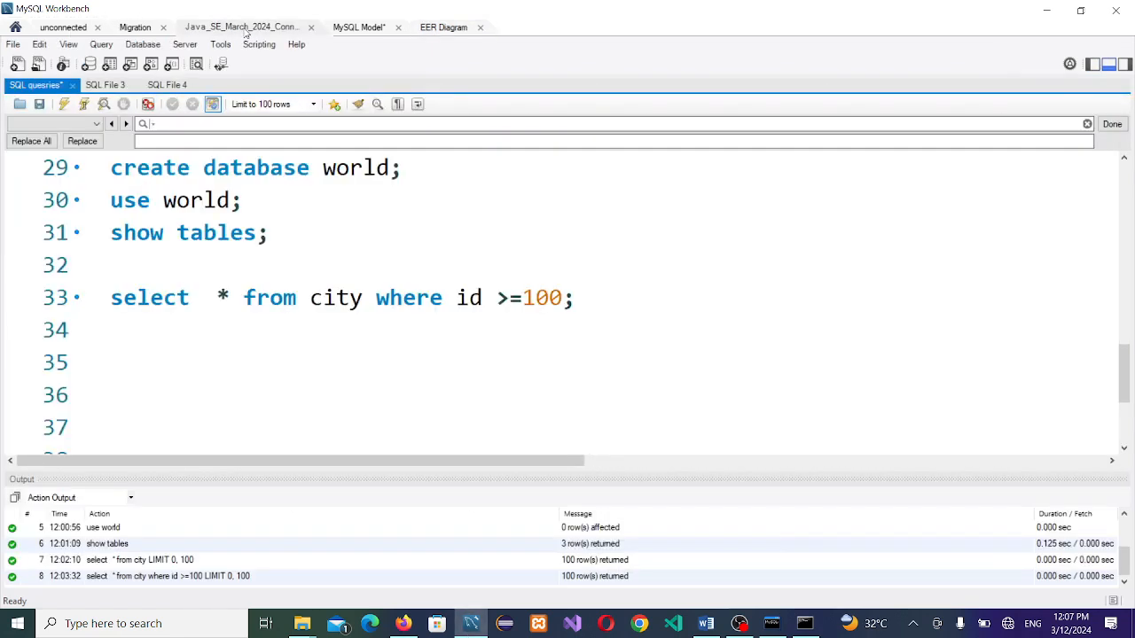
left_click(215, 204)
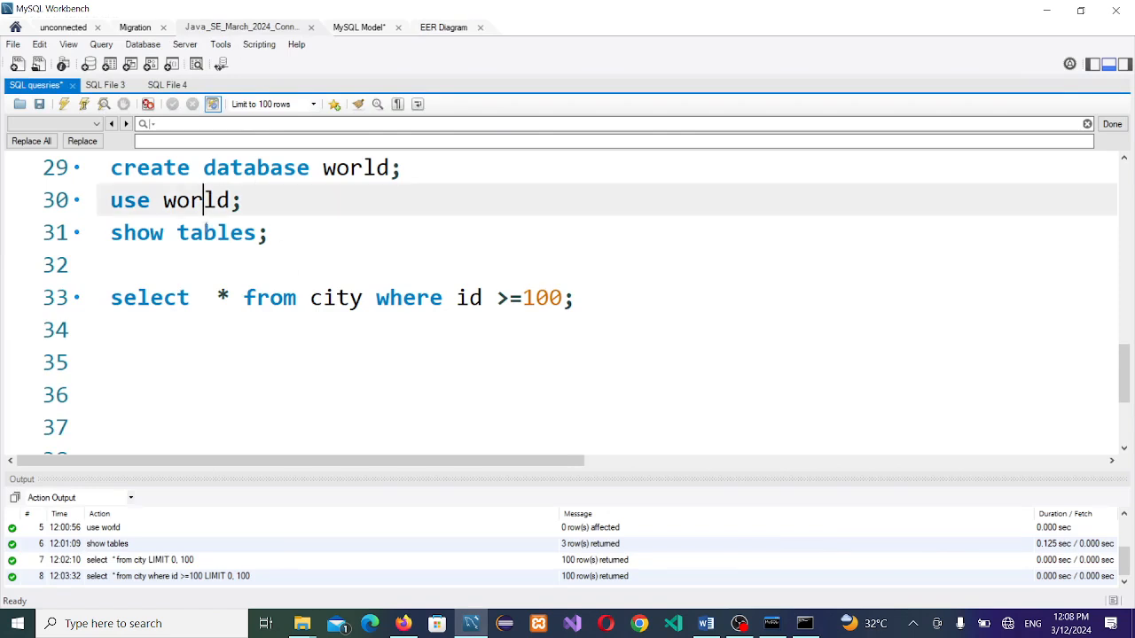
left_click(203, 233)
left_click(85, 104)
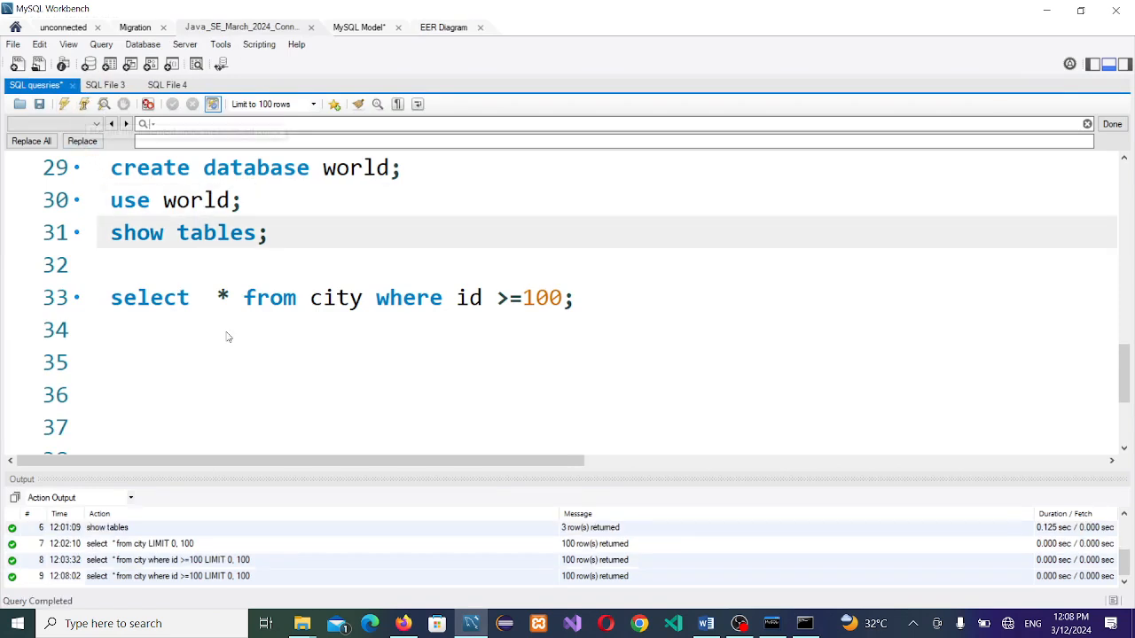
left_click(179, 376)
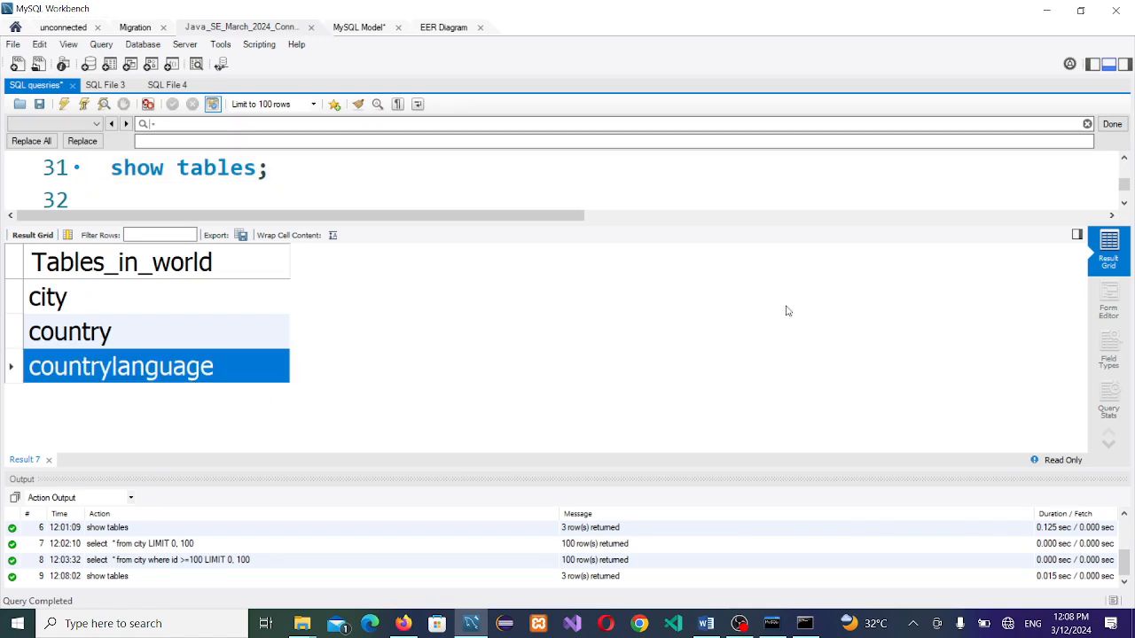
left_click(49, 461)
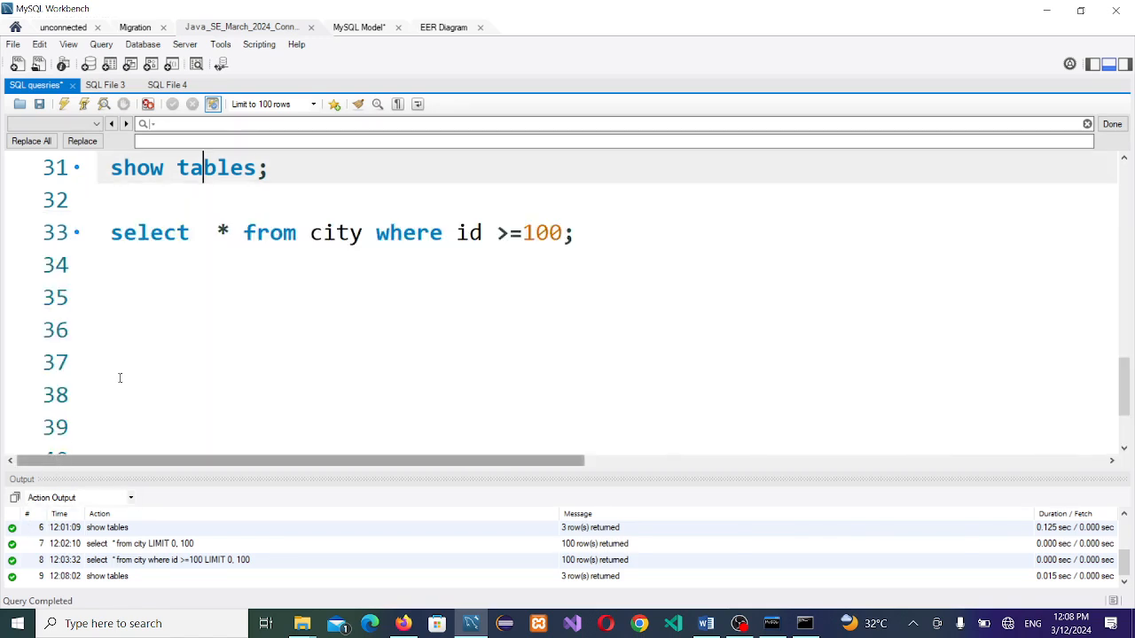
Step: Run 'select * from countrylanguage;' from line 34 to list all its rows
left_click(481, 268)
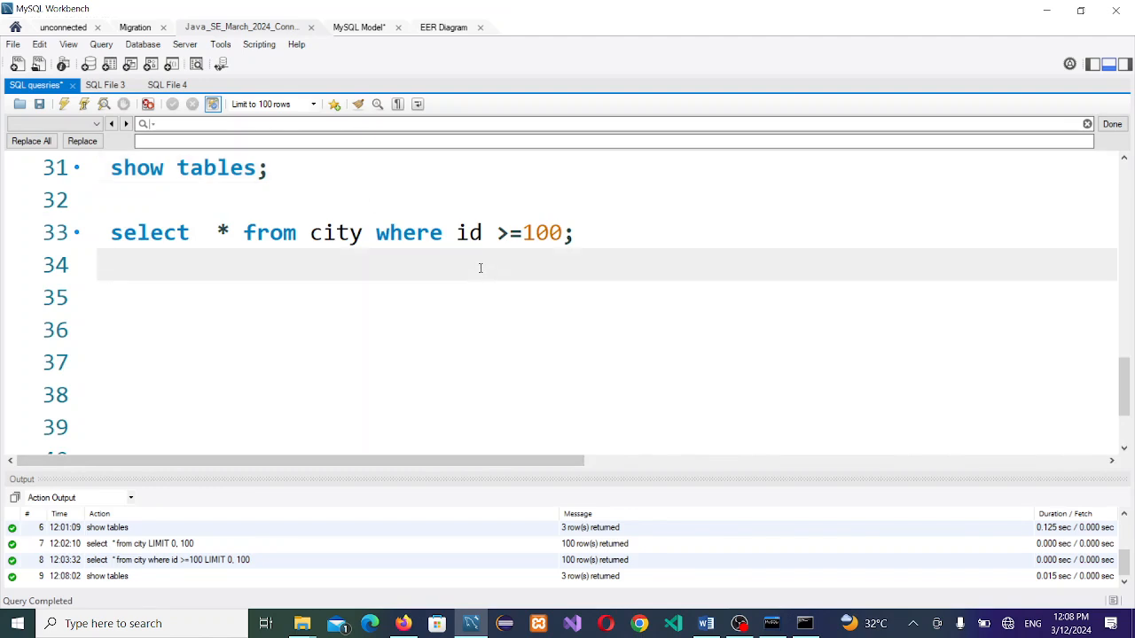
type("select ")
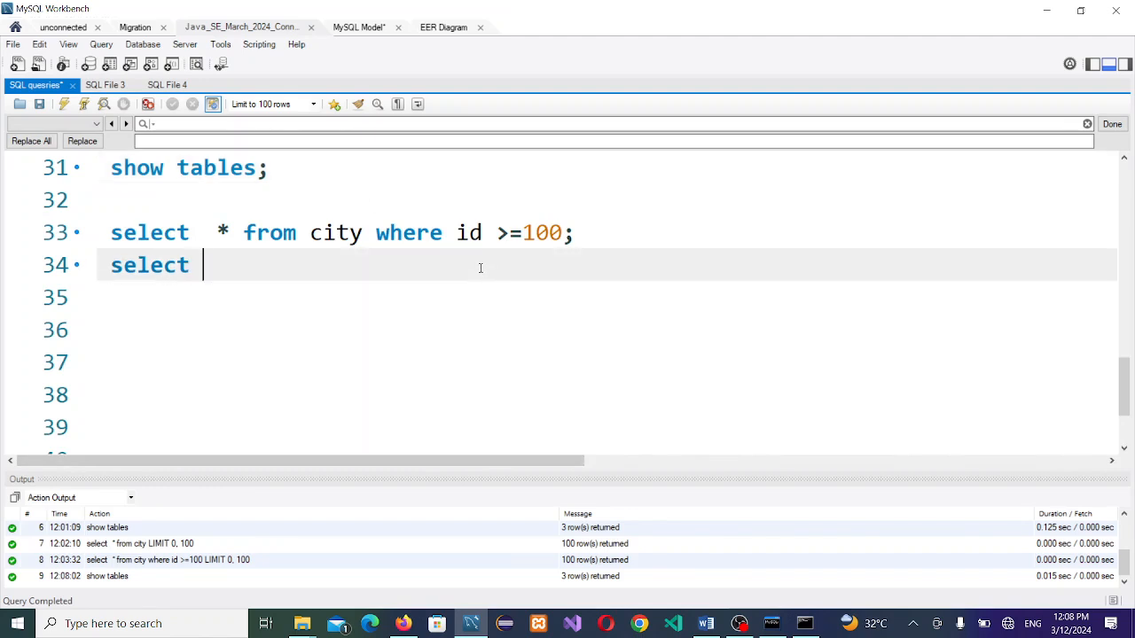
type("* from countrylanguage")
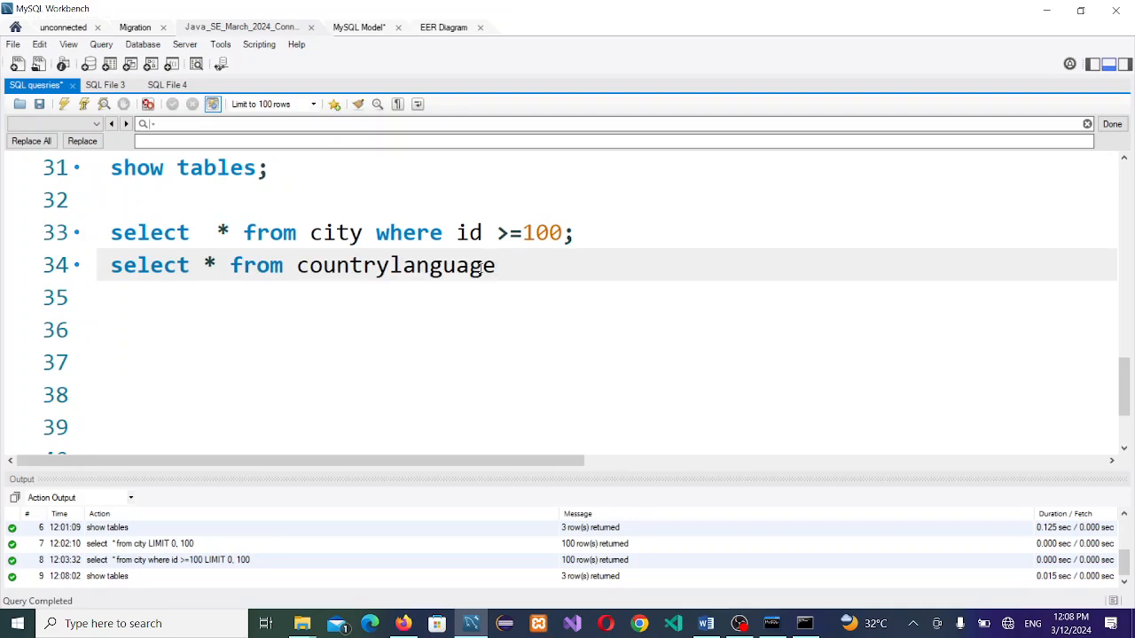
type(";")
left_click(377, 267)
left_click(84, 104)
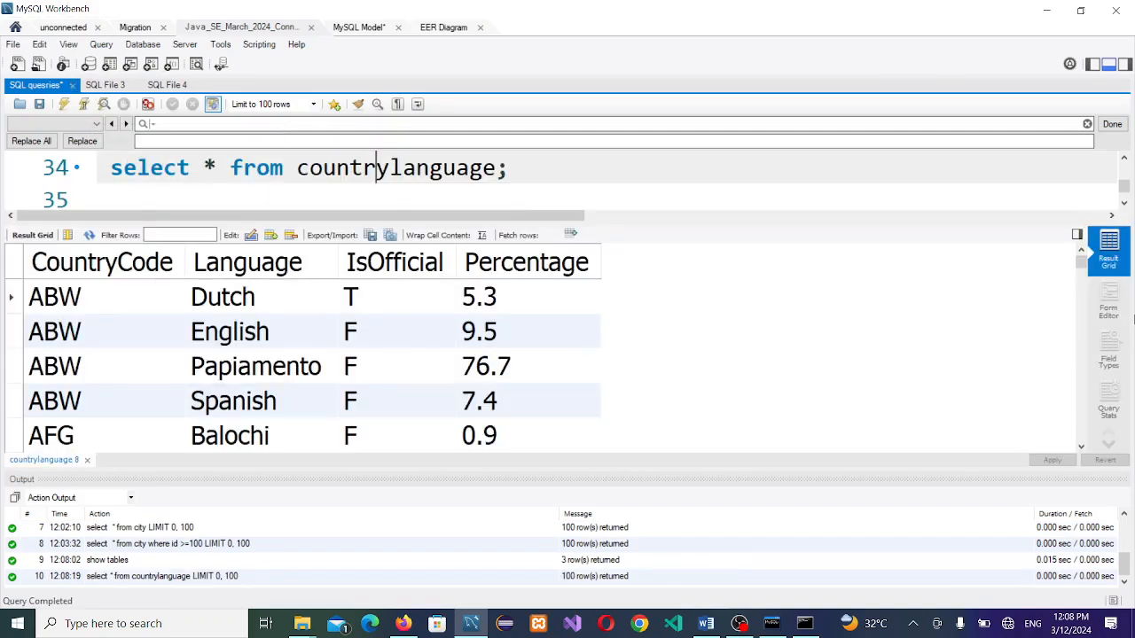
Step: Filter the countrylanguage result grid by 'nga', leaving rows like Tongan, Hungarian and Bengali
left_click_drag(1082, 266, 1075, 439)
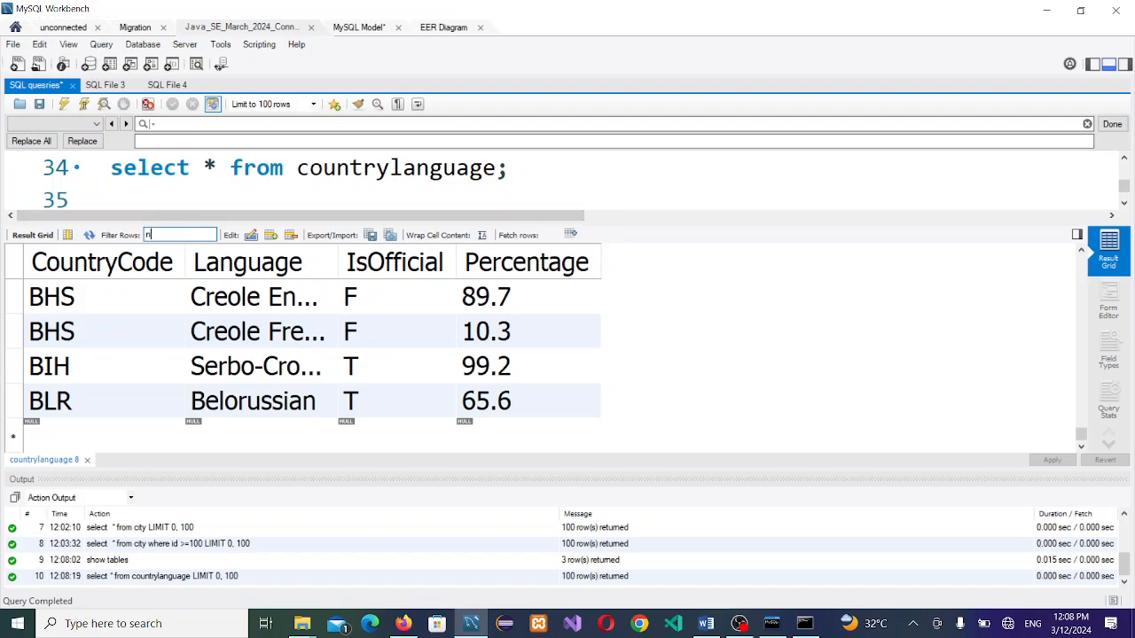
type("ga")
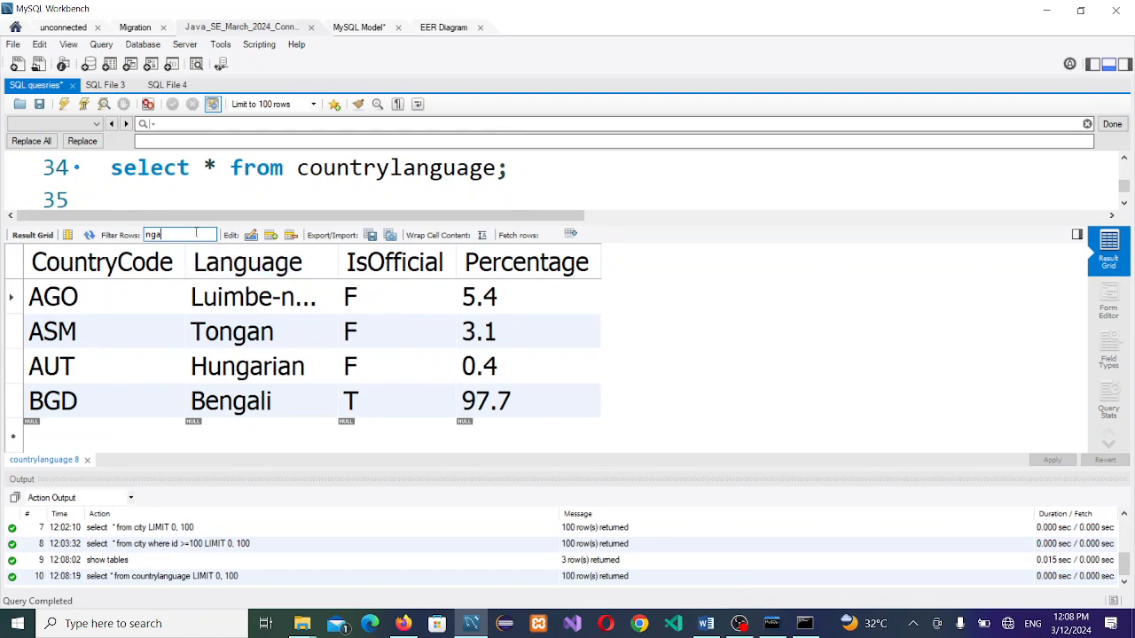
double_click(156, 235)
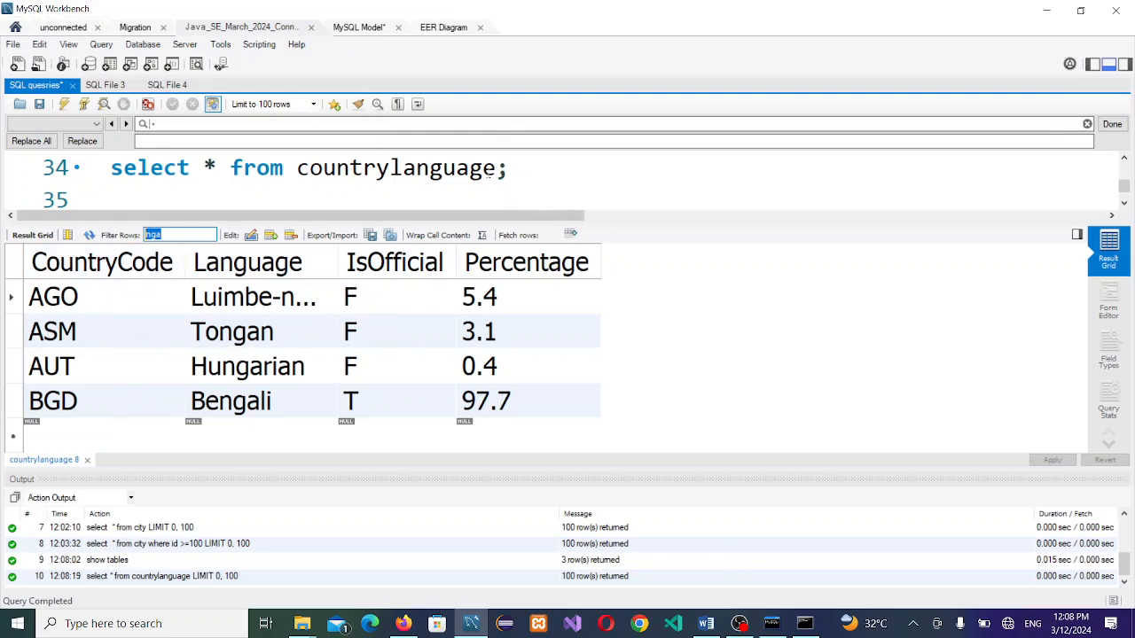
left_click(1124, 158)
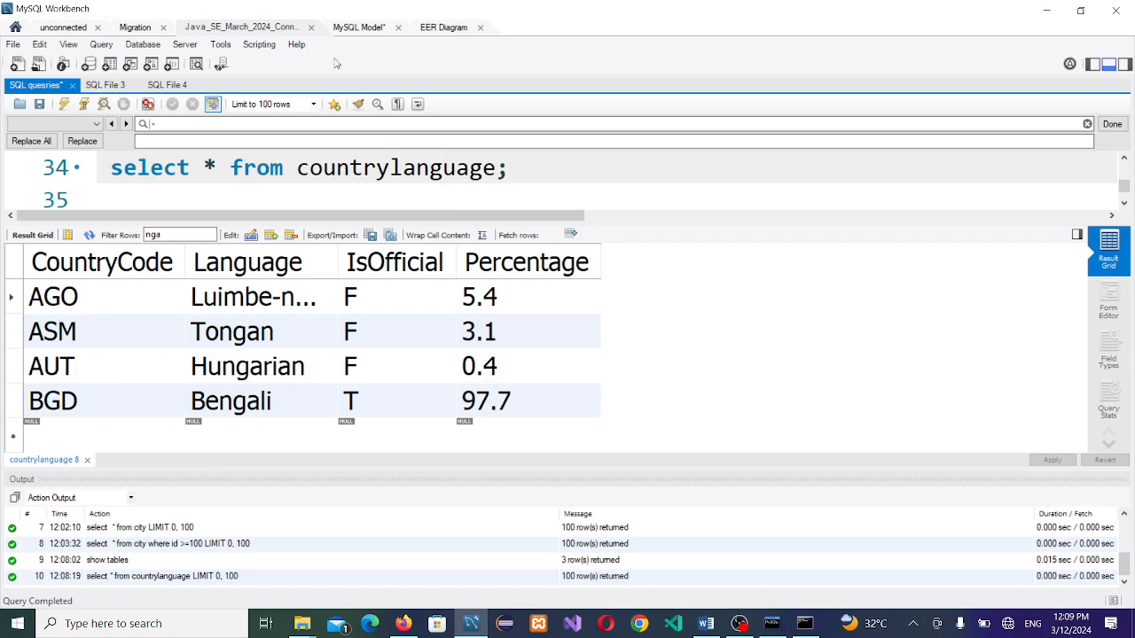
Step: Switch back to the EER Diagram tab showing city, countrylanguage and country
left_click(439, 29)
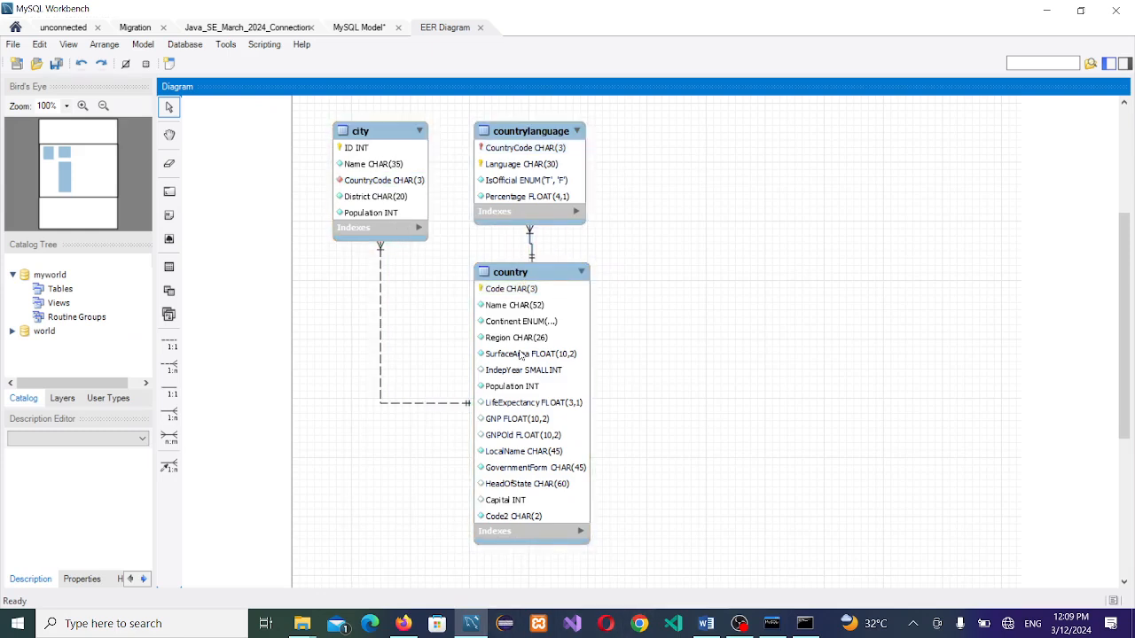
Step: In Firefox, look at the Database System Concepts and MySQL and Java Developer's Guide PDFs, then return to the MySQL Tutorial
left_click(403, 623)
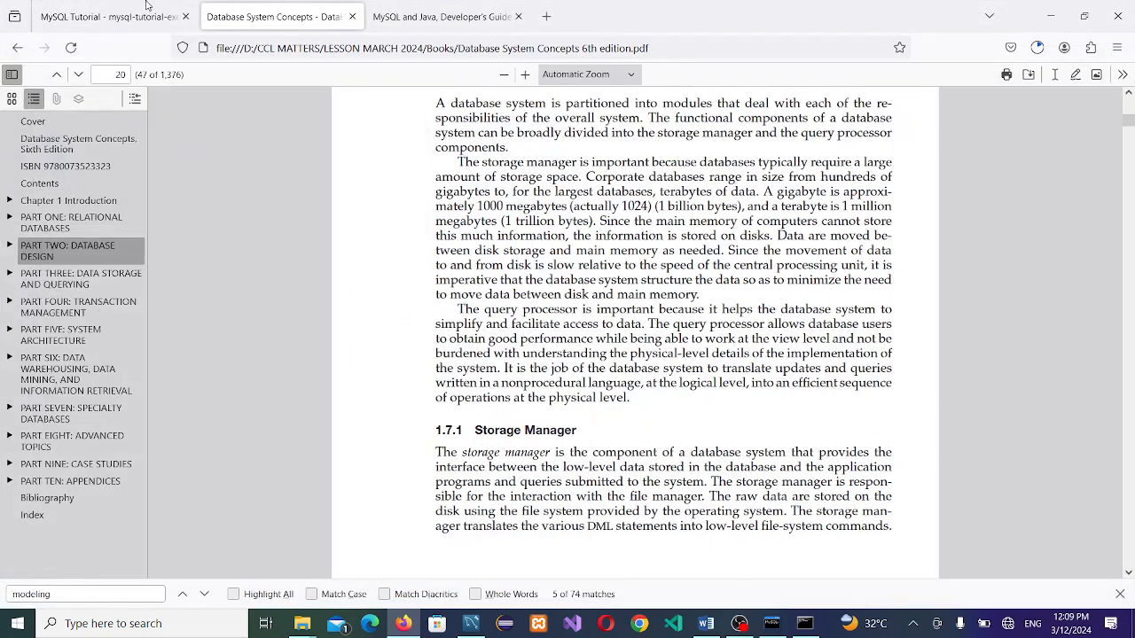
left_click(147, 5)
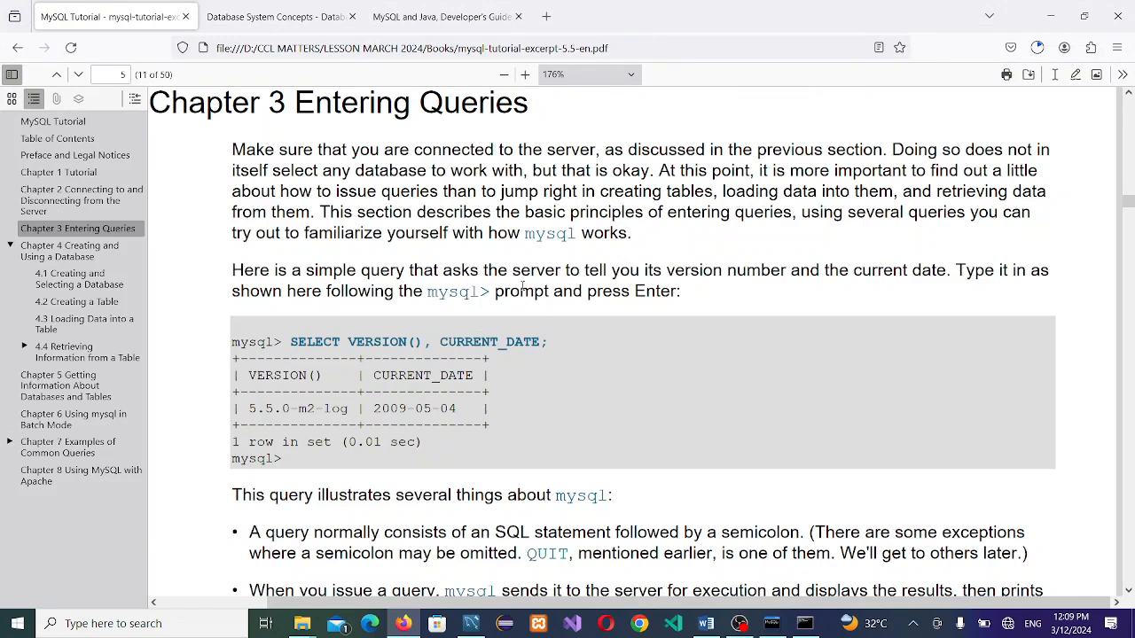
left_click(295, 13)
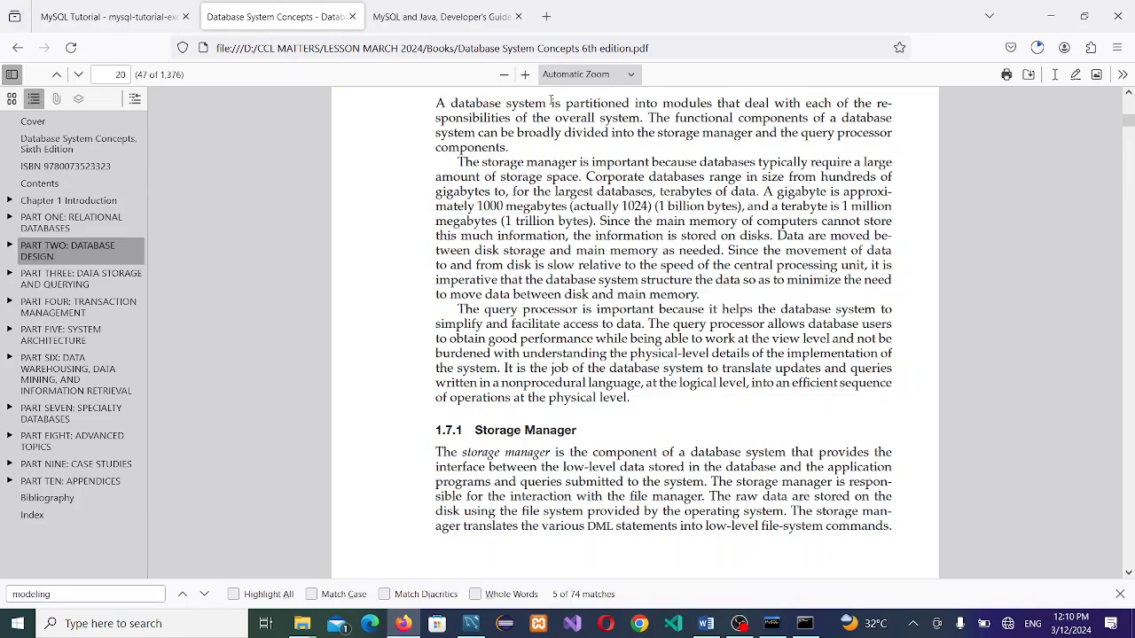
left_click(480, 9)
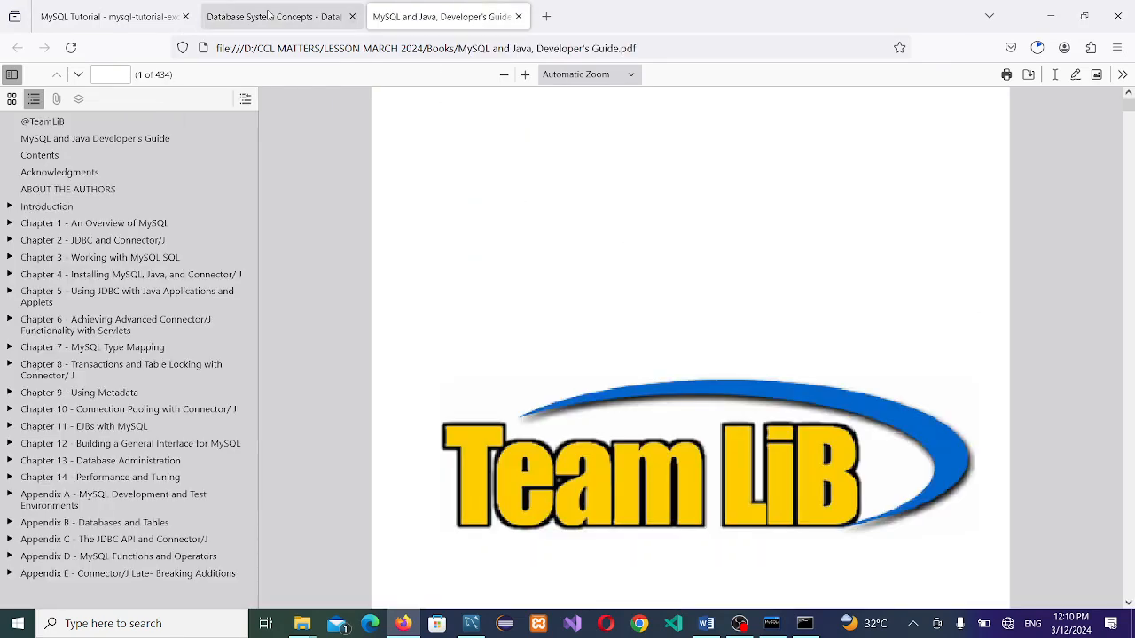
left_click(129, 13)
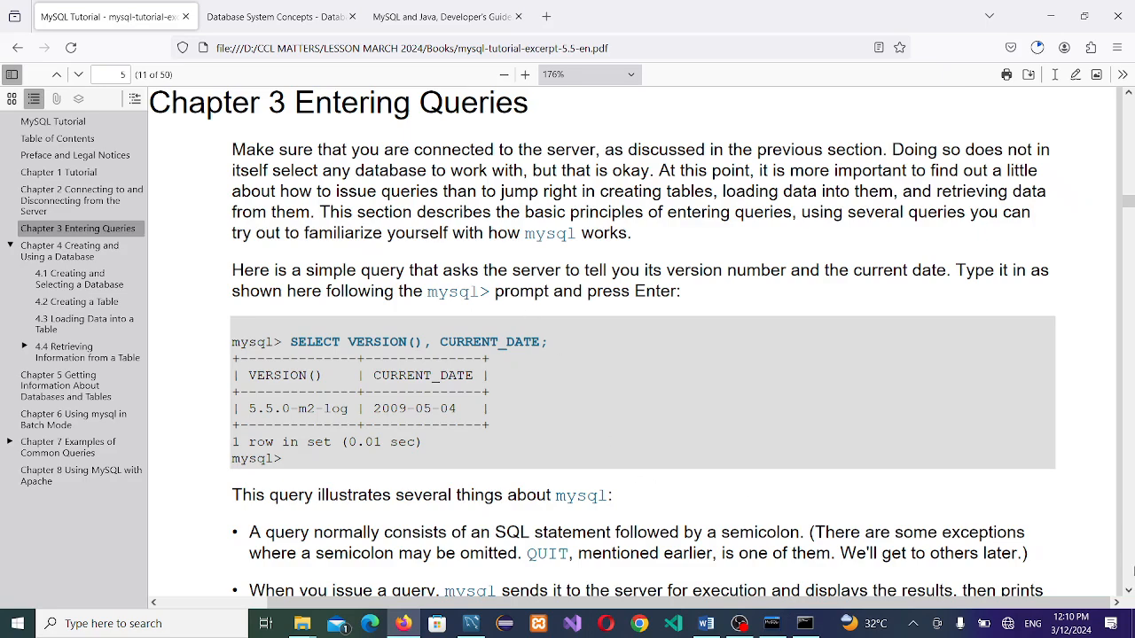
Step: Page down the MySQL Tutorial's Chapter 3 to the '> unterminated-string prompt examples
left_click(1131, 518)
left_click(1131, 519)
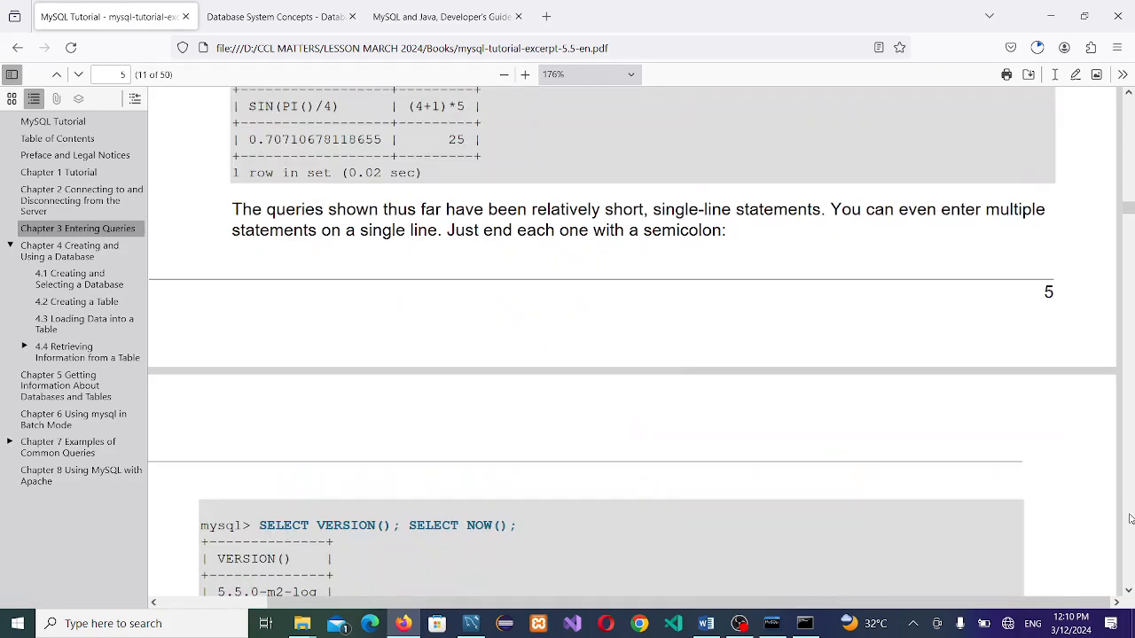
left_click(1131, 519)
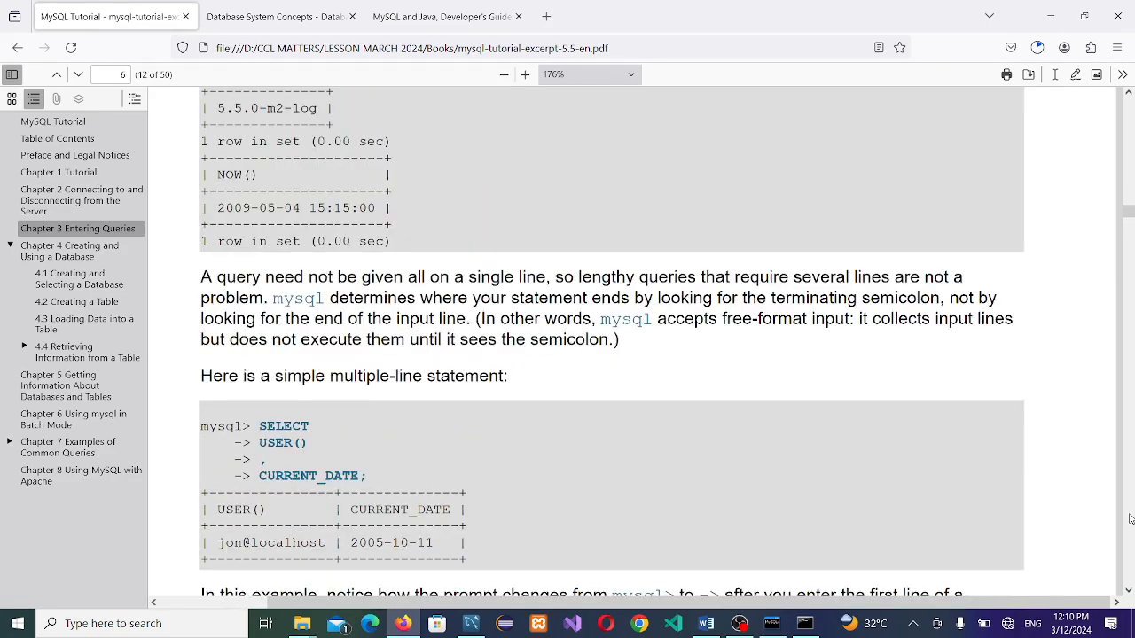
left_click(1130, 518)
left_click(1131, 519)
left_click(1130, 518)
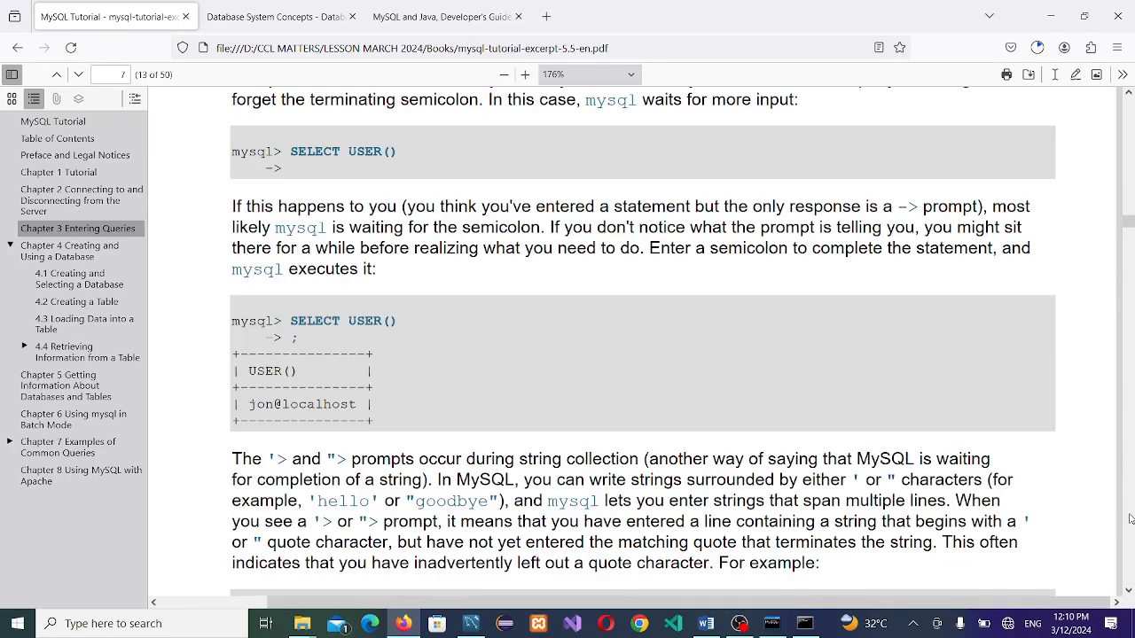
left_click(1131, 519)
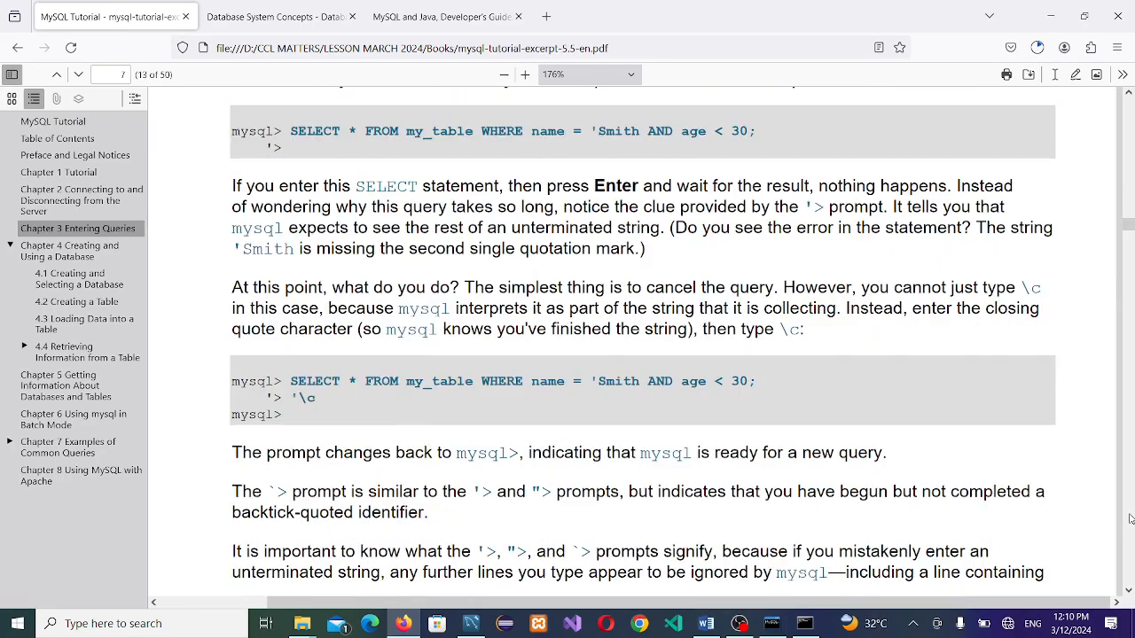
left_click(1130, 519)
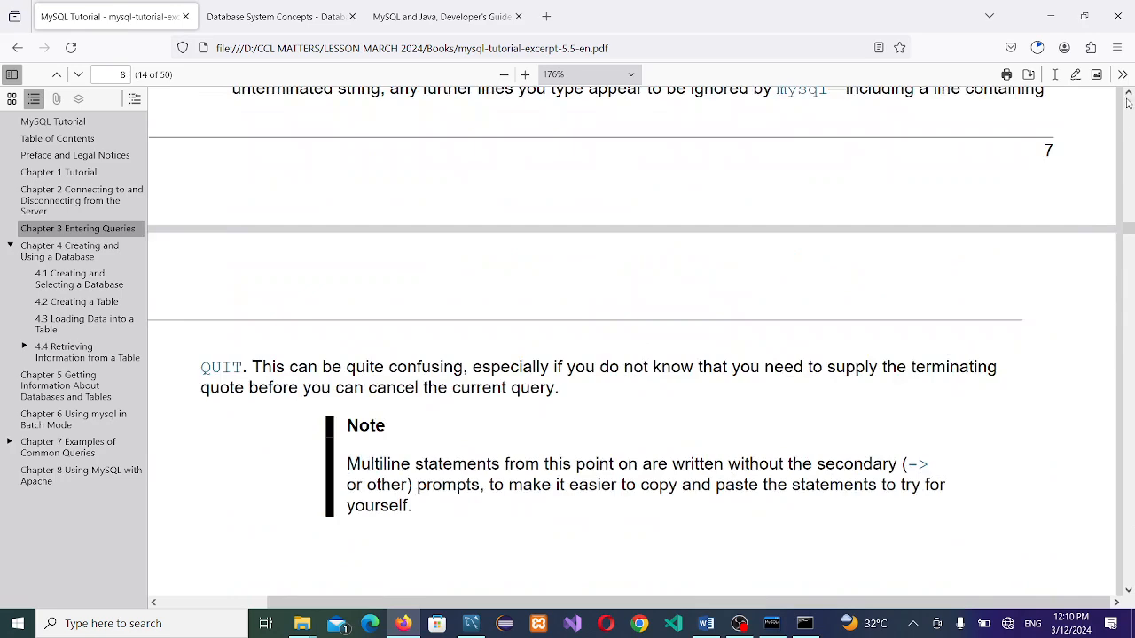
left_click(1128, 94)
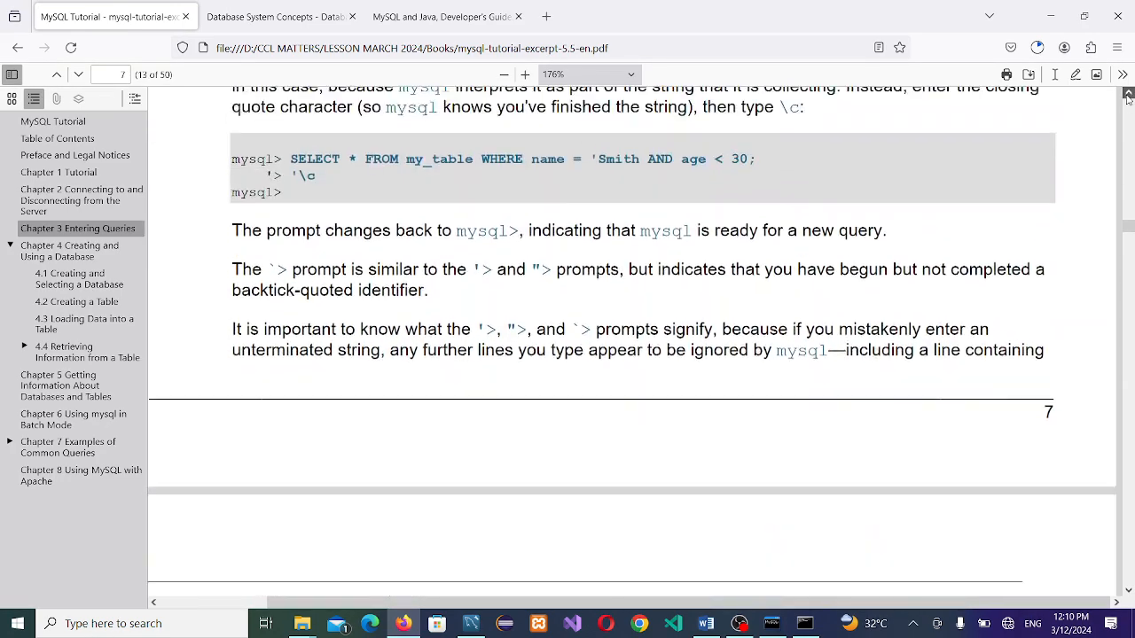
left_click_drag(1128, 94, 1128, 94)
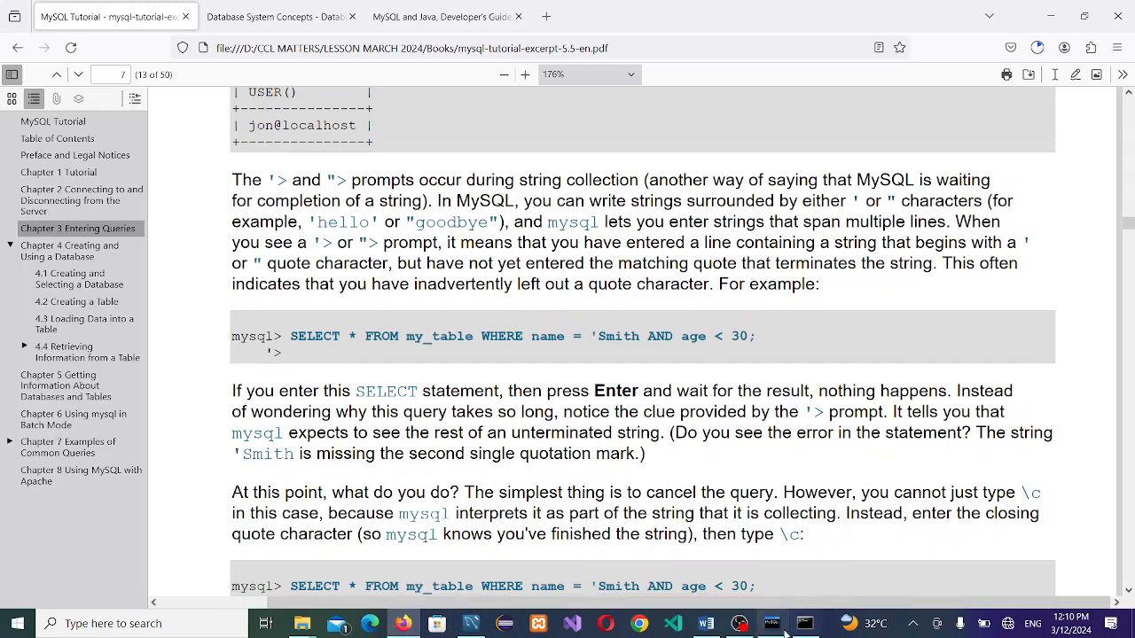
Step: In the Word lesson, scroll to Question 4's myResult table and close the navigation pane
left_click(708, 626)
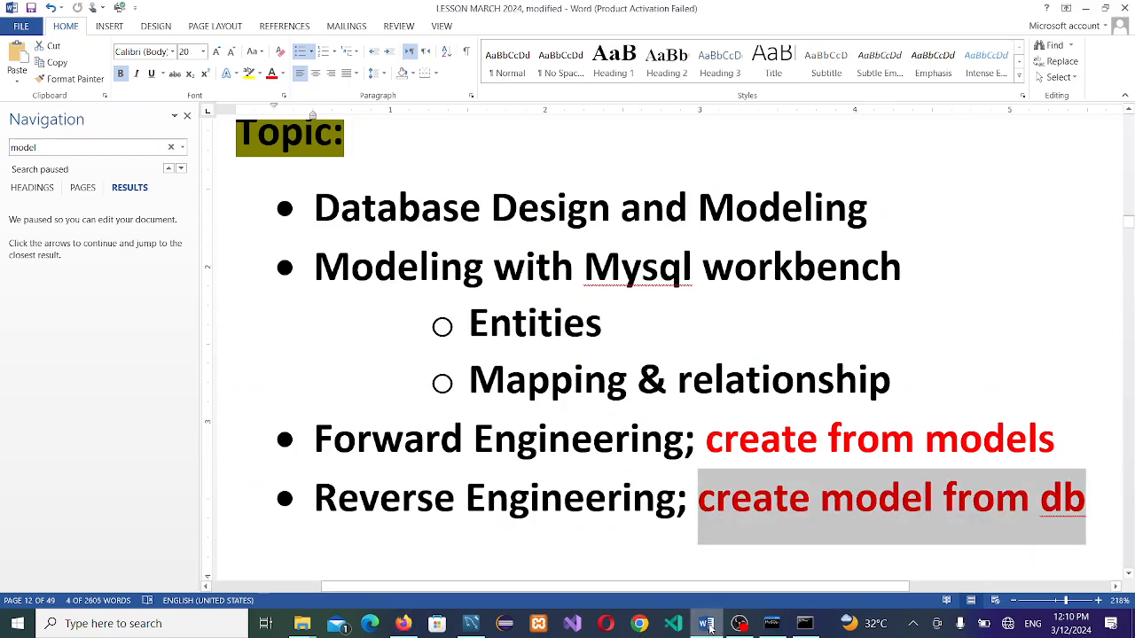
left_click(955, 526)
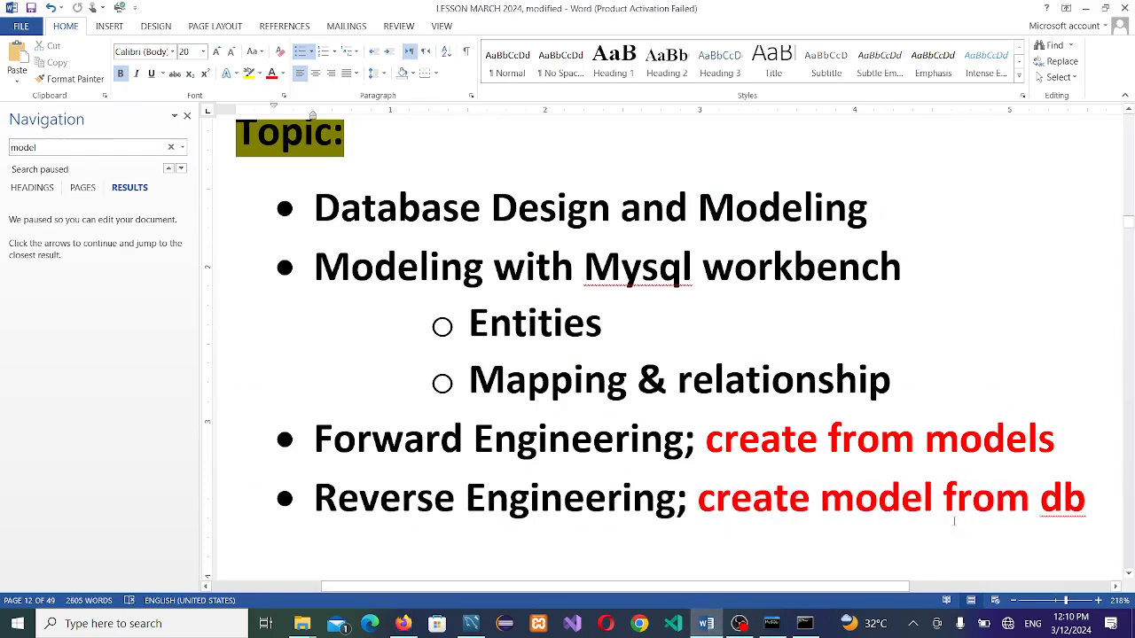
key("ctrl+Home")
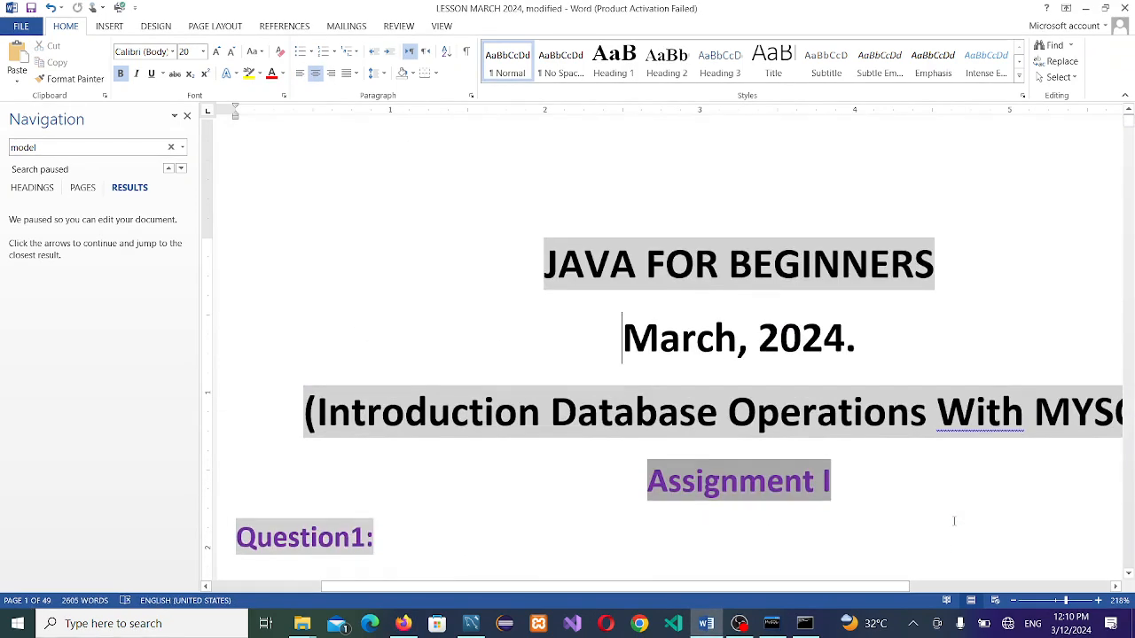
scroll(955, 521, "down", 15)
scroll(954, 522, "down", 5)
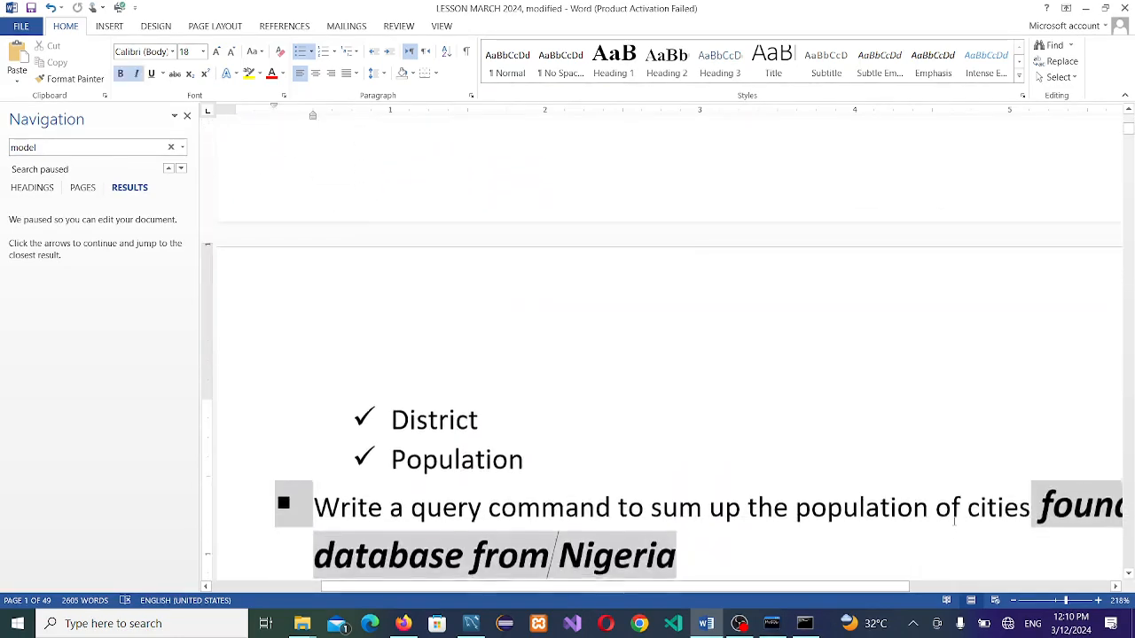
scroll(954, 522, "up", 15)
scroll(954, 522, "down", 9)
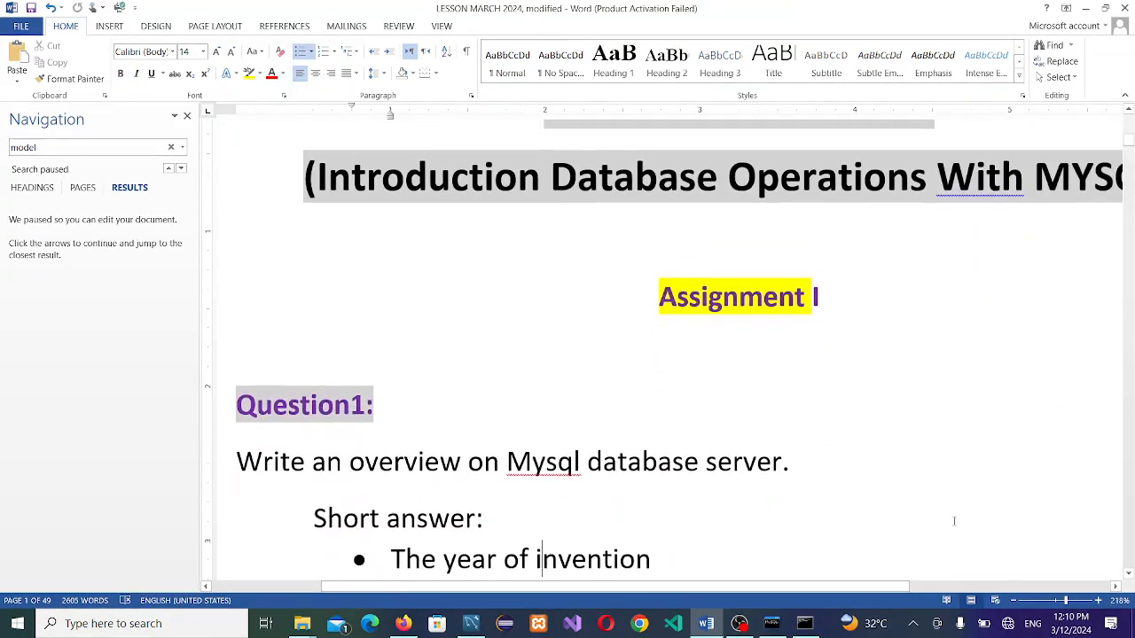
scroll(955, 521, "down", 13)
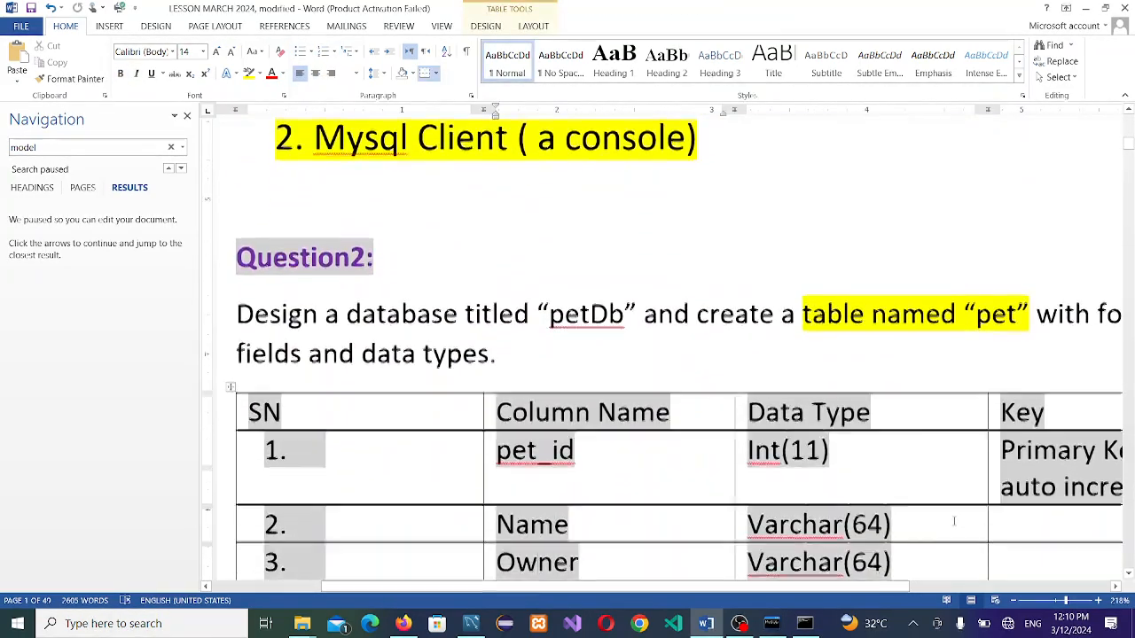
scroll(954, 521, "up", 1)
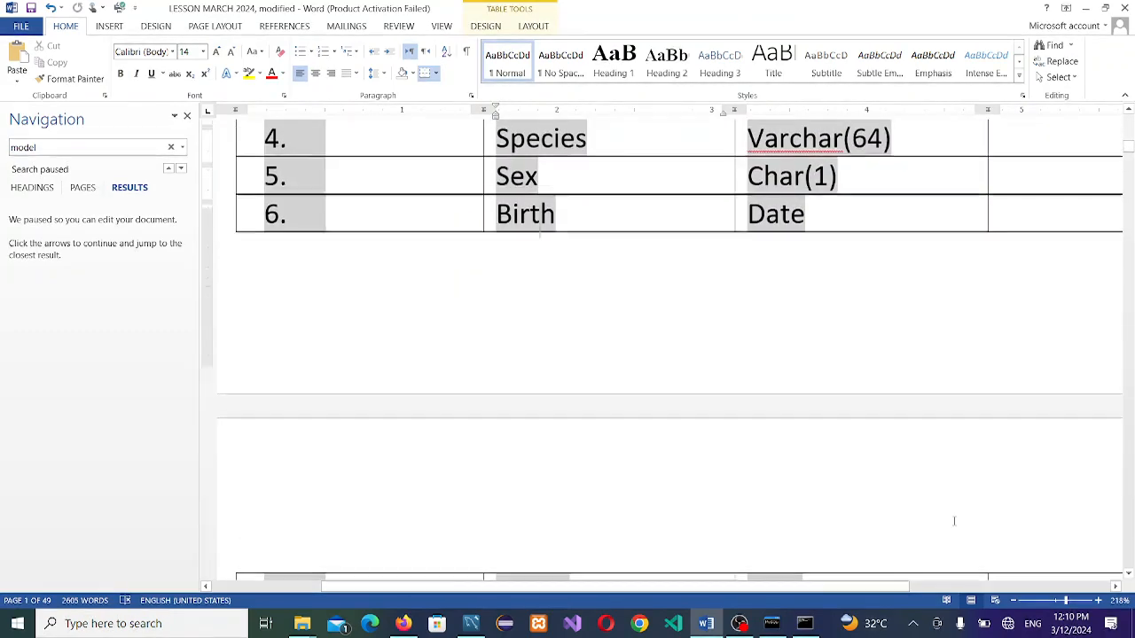
scroll(954, 522, "down", 8)
scroll(954, 522, "down", 6)
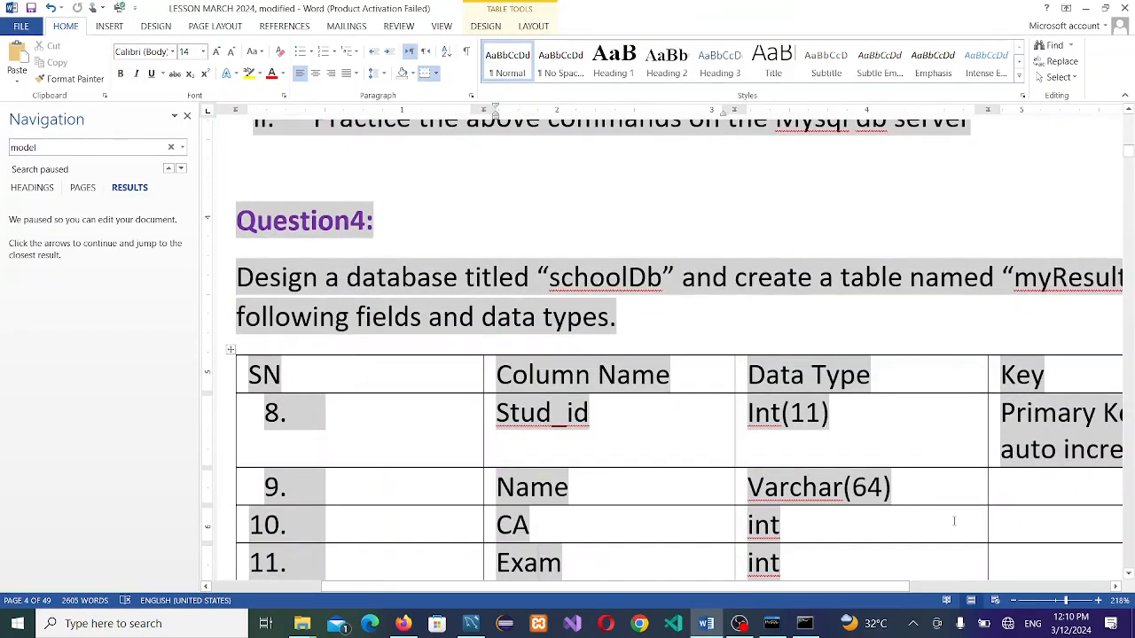
scroll(954, 521, "down", 4)
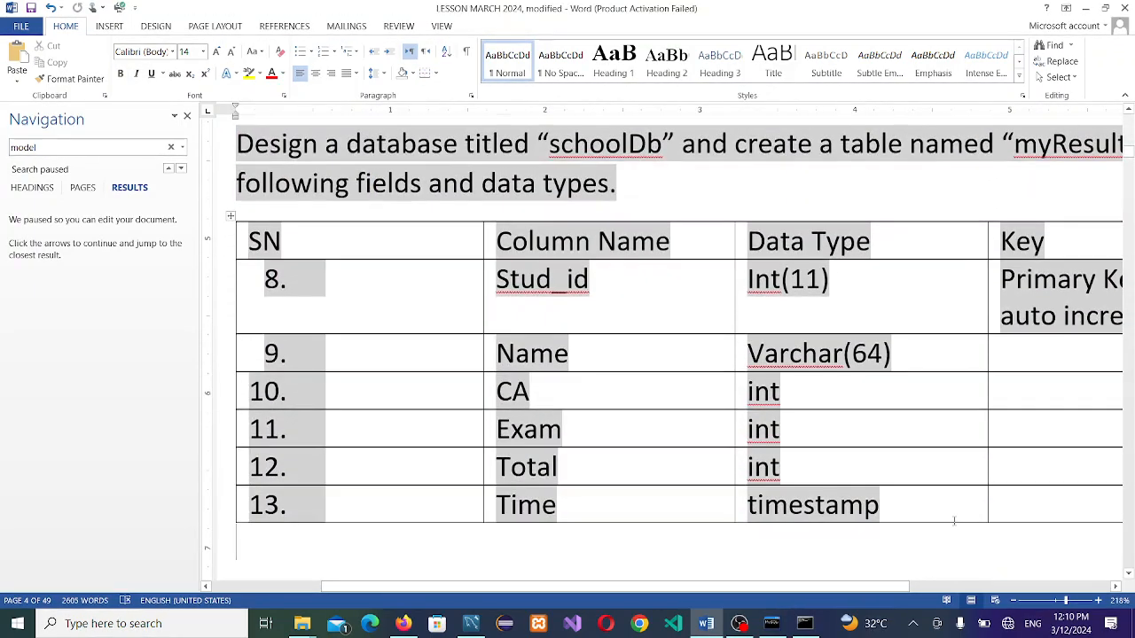
left_click(954, 521)
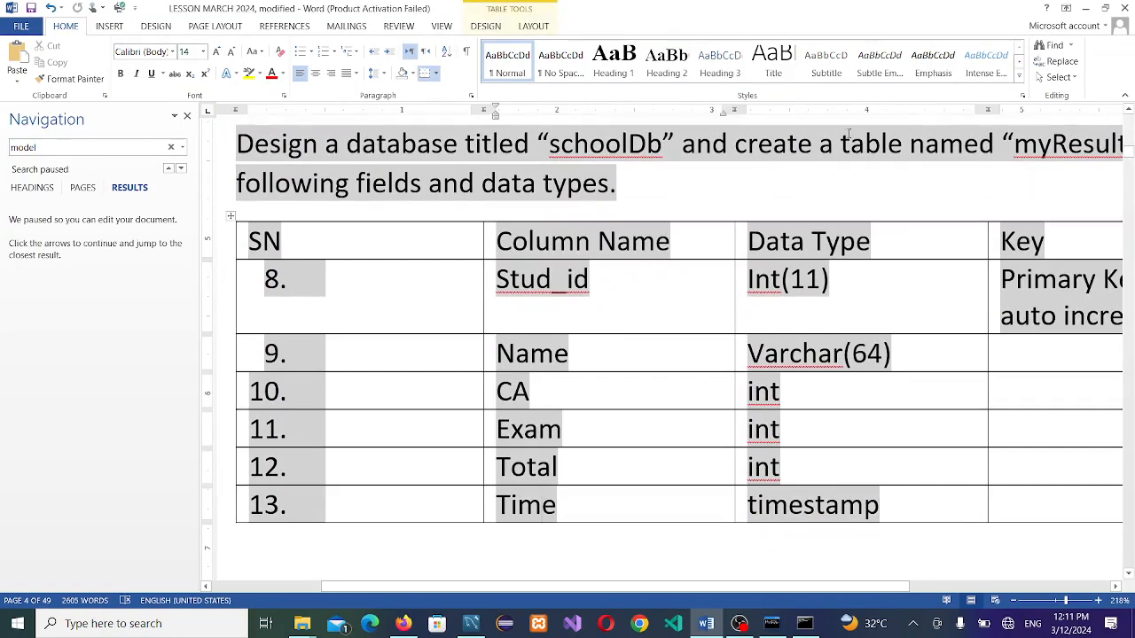
left_click(187, 116)
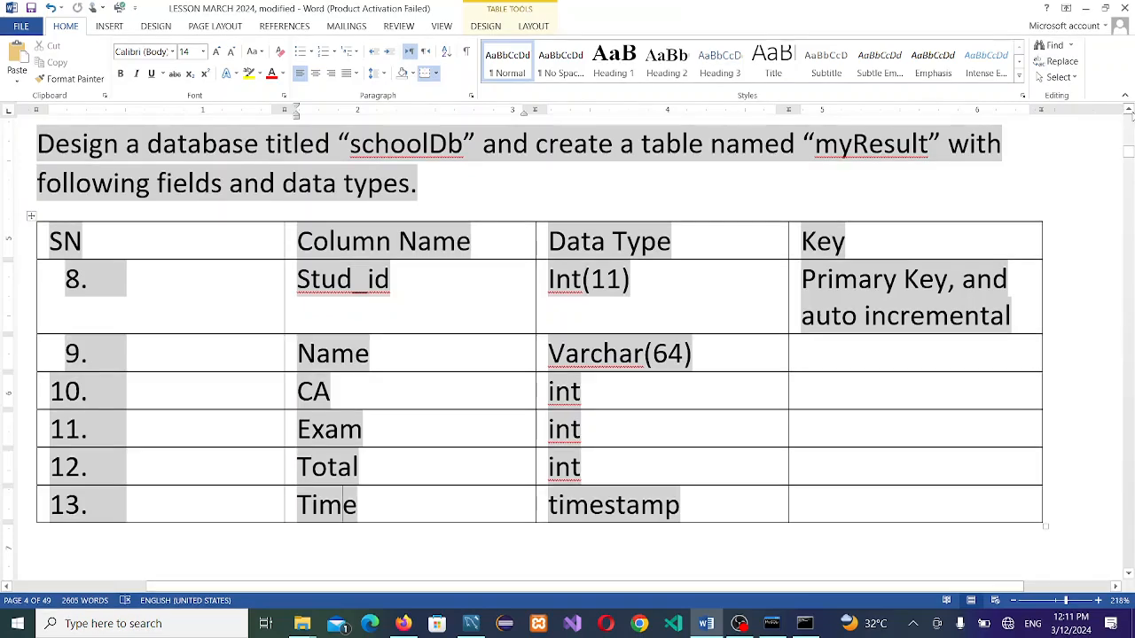
Step: Review the myResult table's Name, CA and Time fields, then return to MySQL Workbench
left_click(1129, 111)
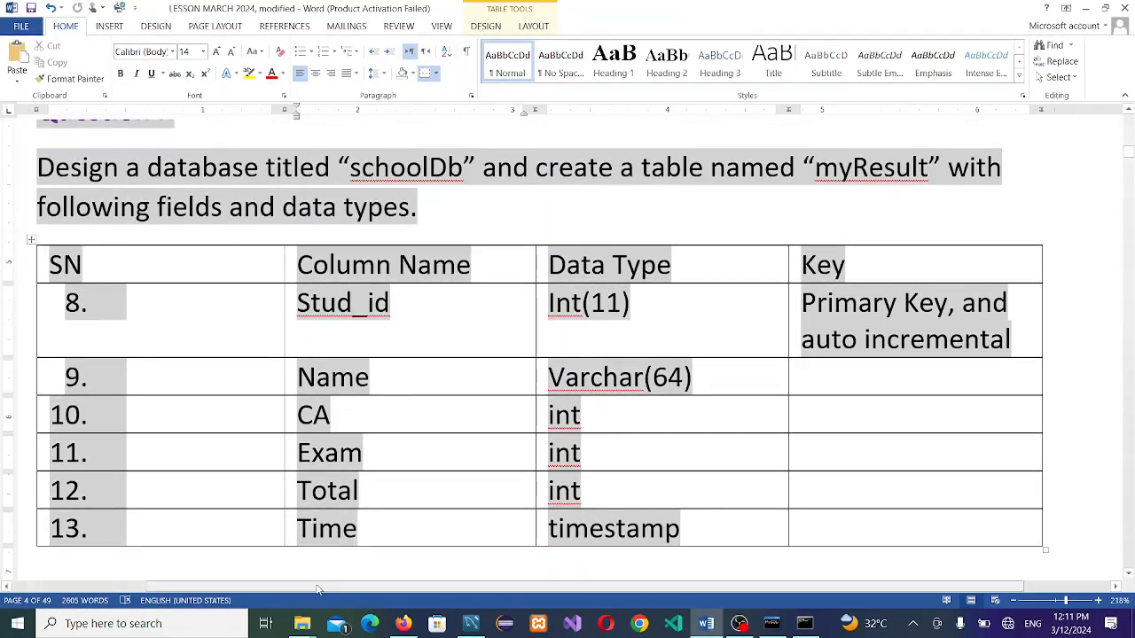
left_click_drag(317, 590, 265, 597)
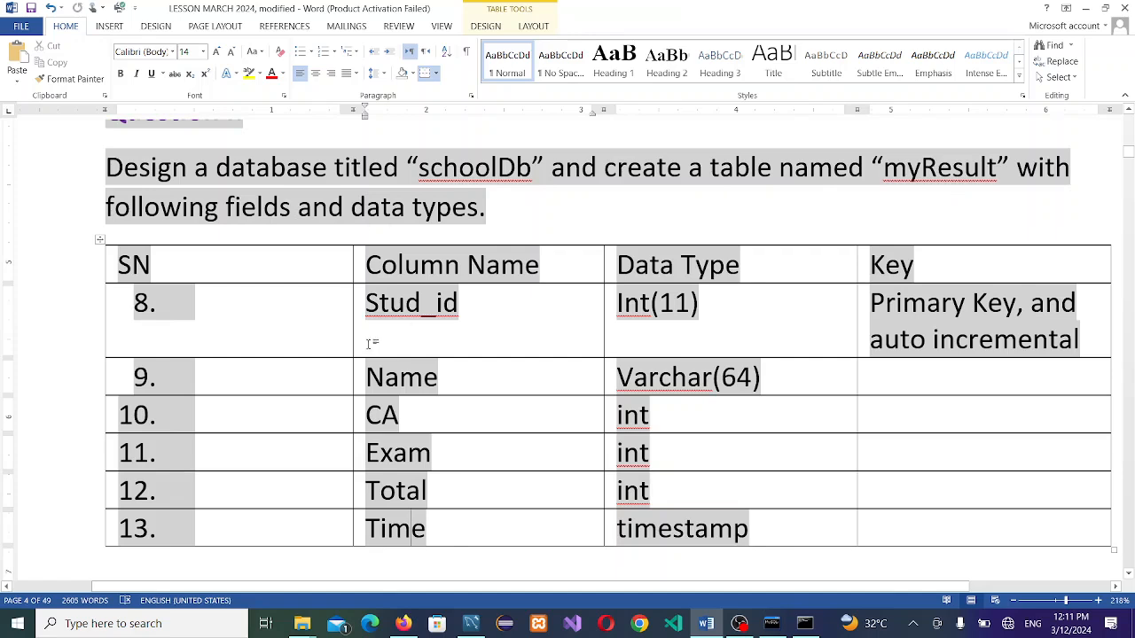
left_click(400, 380)
left_click(382, 415)
left_click(397, 524)
left_click_drag(397, 523, 394, 521)
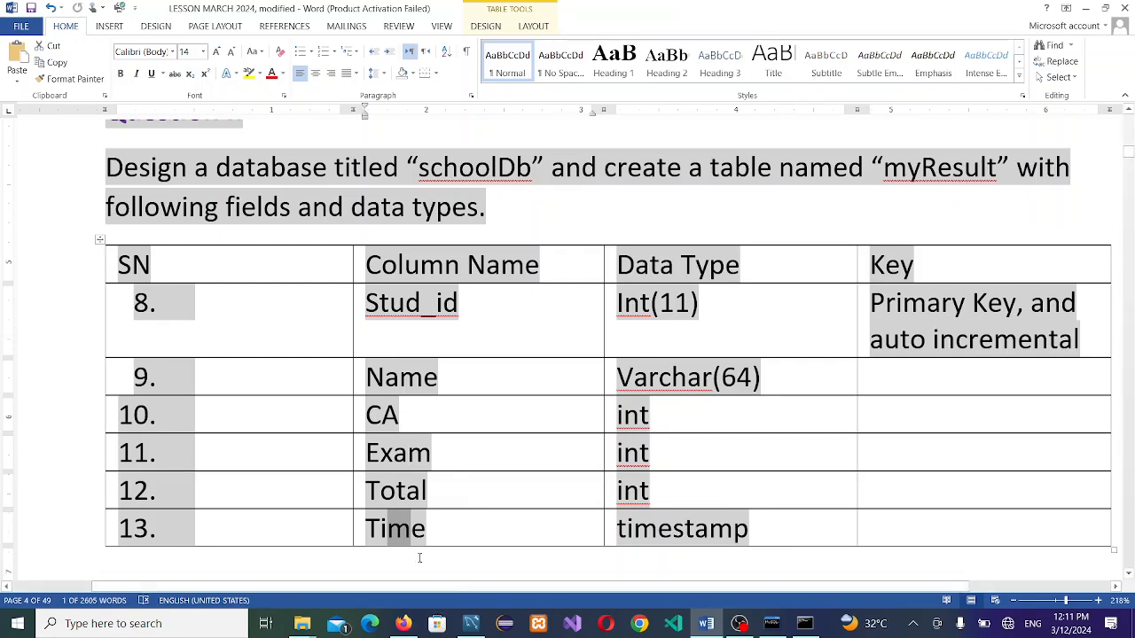
left_click(472, 624)
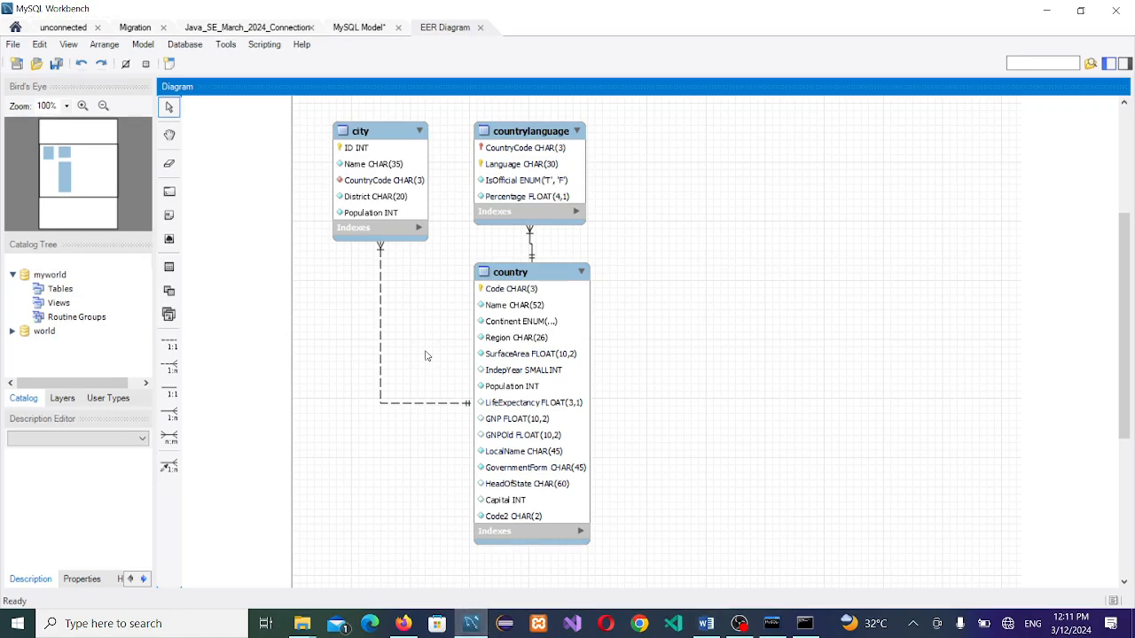
Step: Close the world model without saving and start a new model with the default mydb schema
left_click(480, 27)
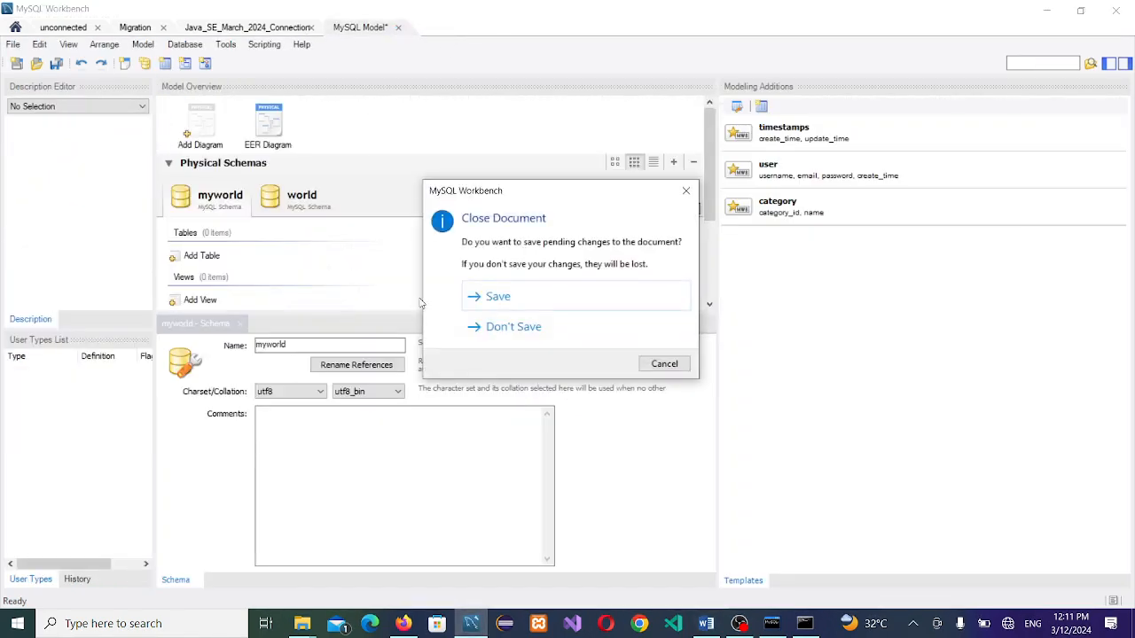
left_click(540, 300)
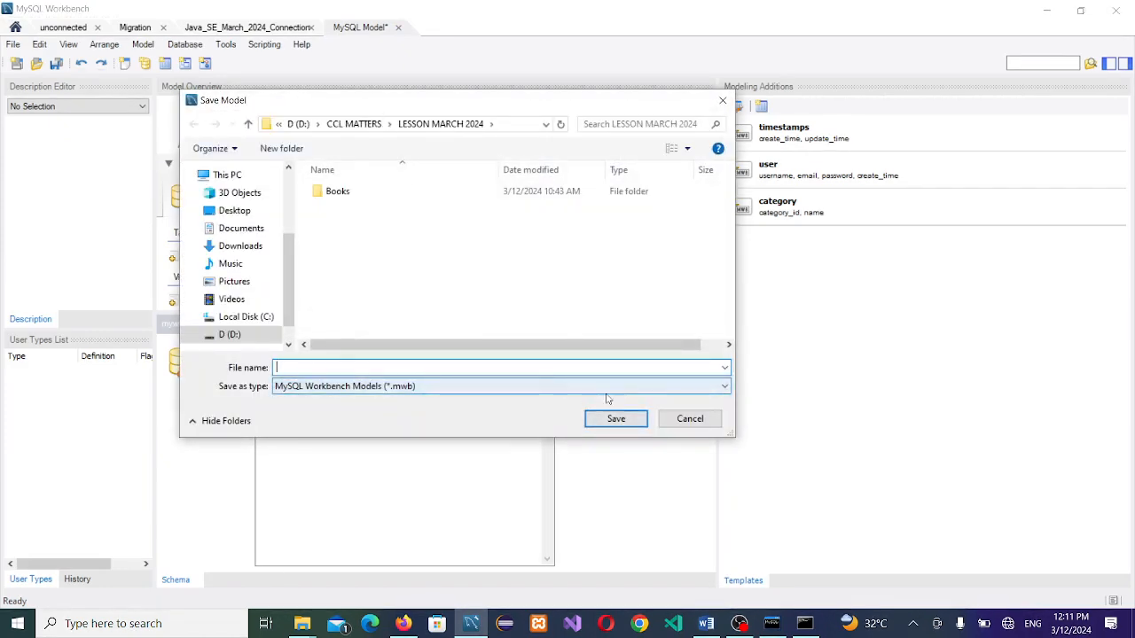
left_click(690, 419)
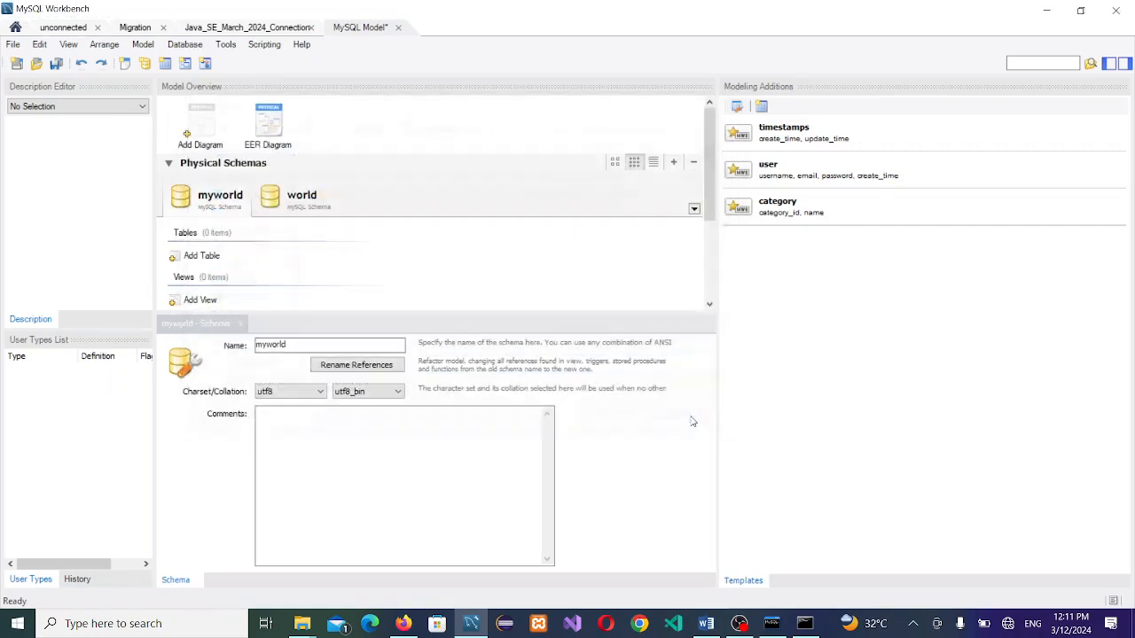
left_click(399, 28)
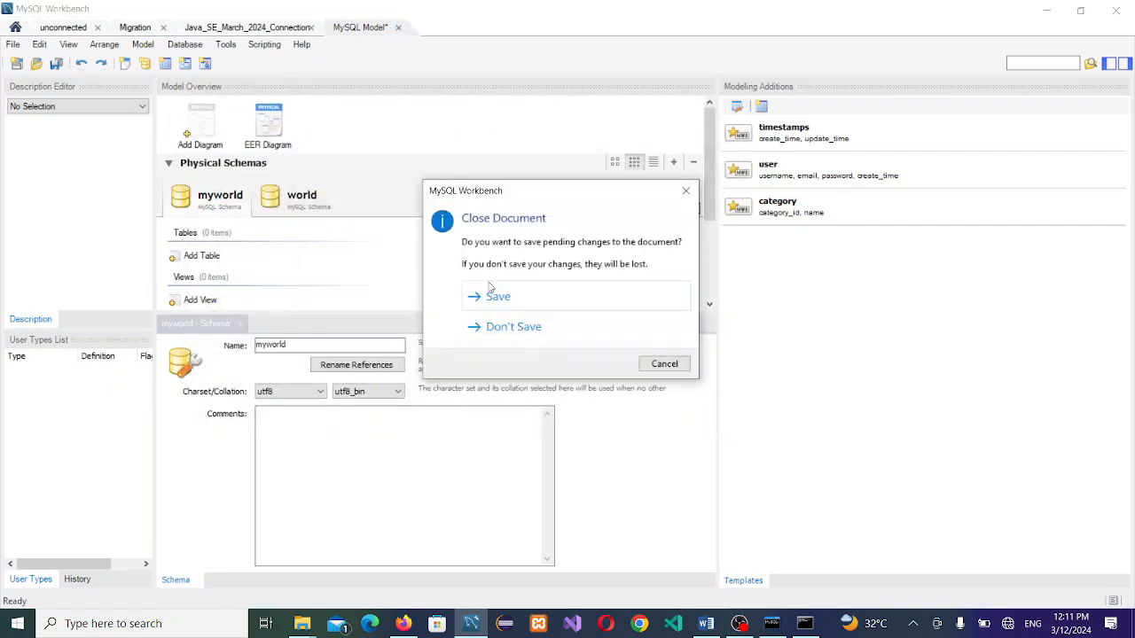
left_click(550, 327)
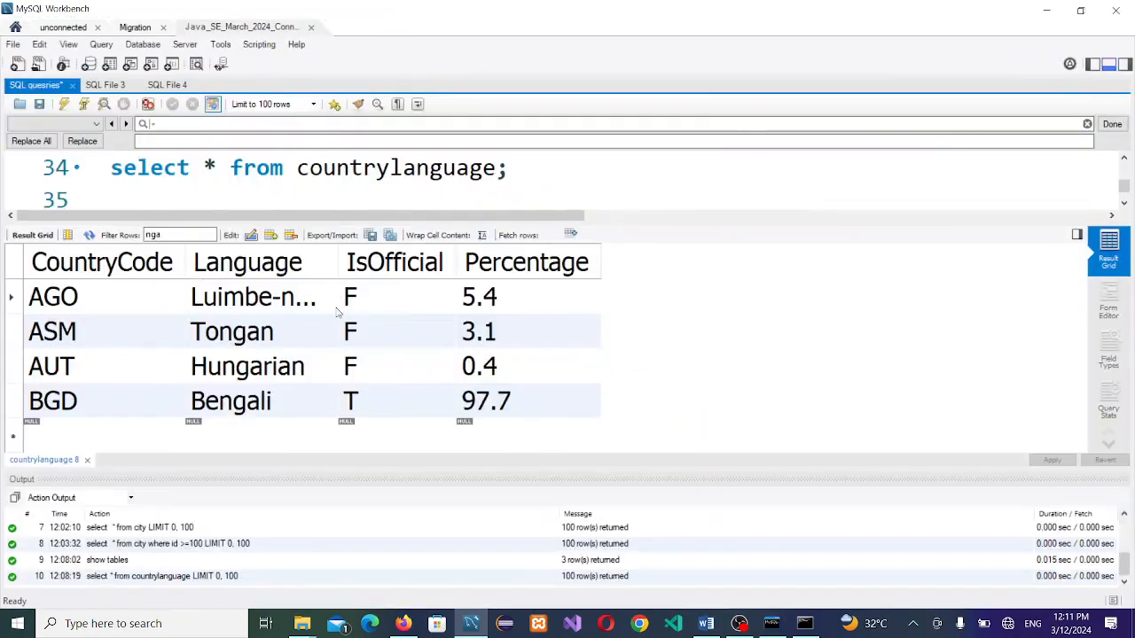
left_click(15, 27)
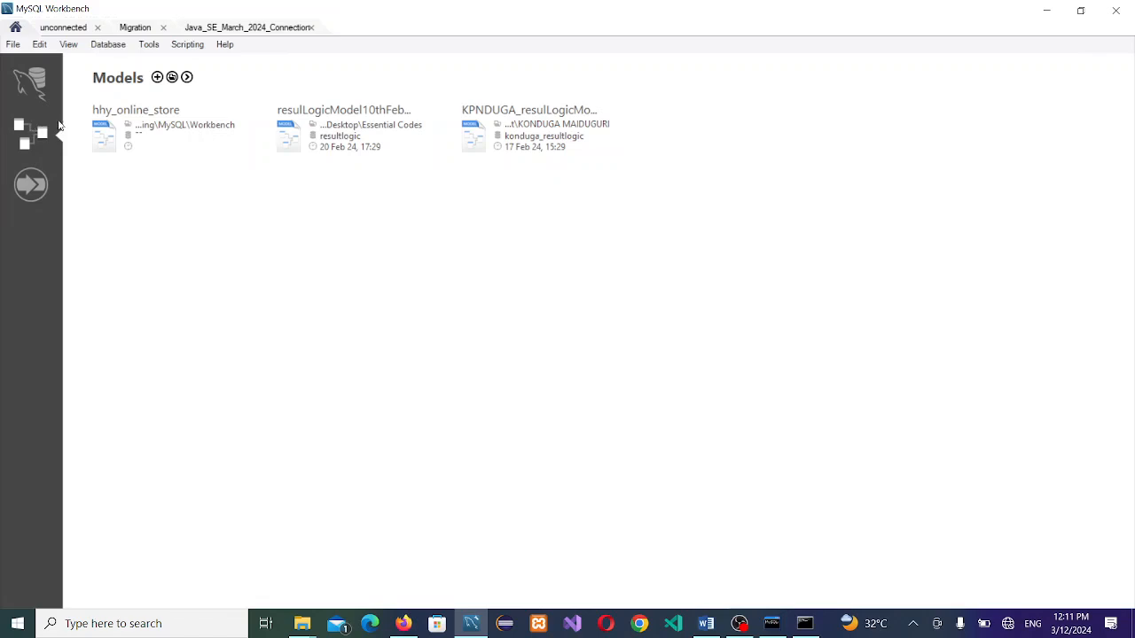
left_click(157, 77)
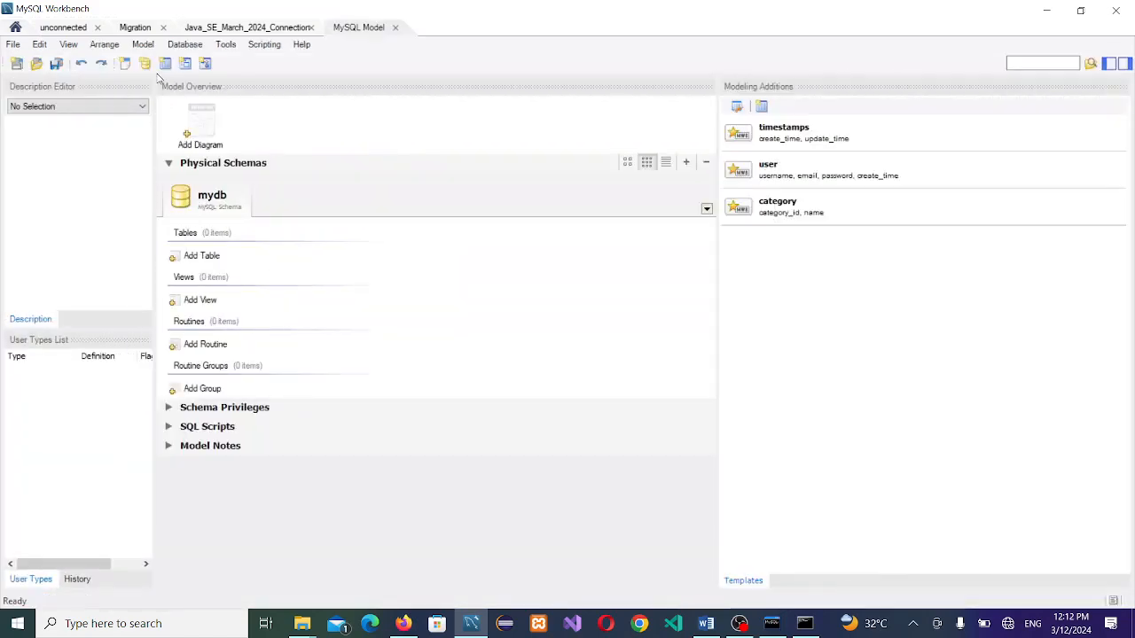
Step: Rename the mydb schema to schoolDB and close the schema editor
double_click(217, 204)
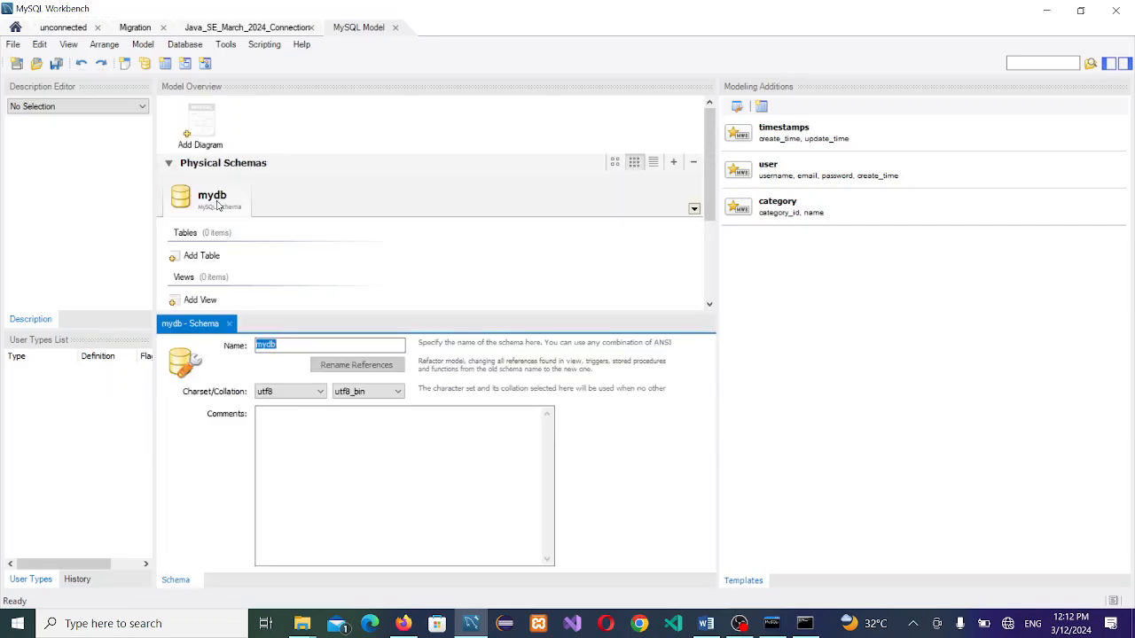
key("alt+Tab")
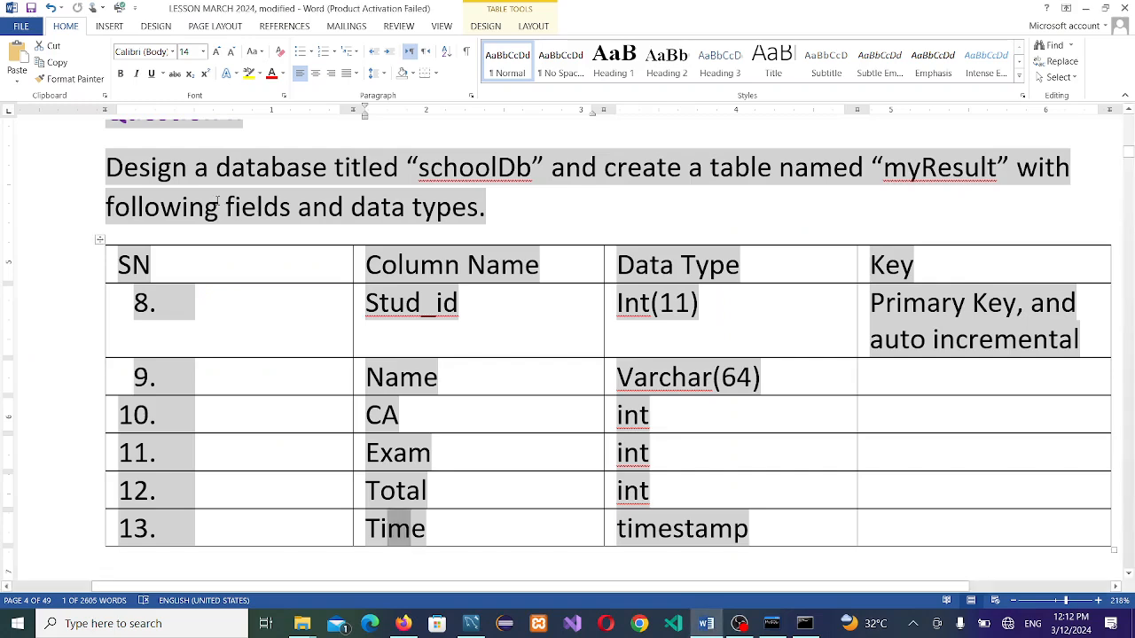
key("alt+Tab")
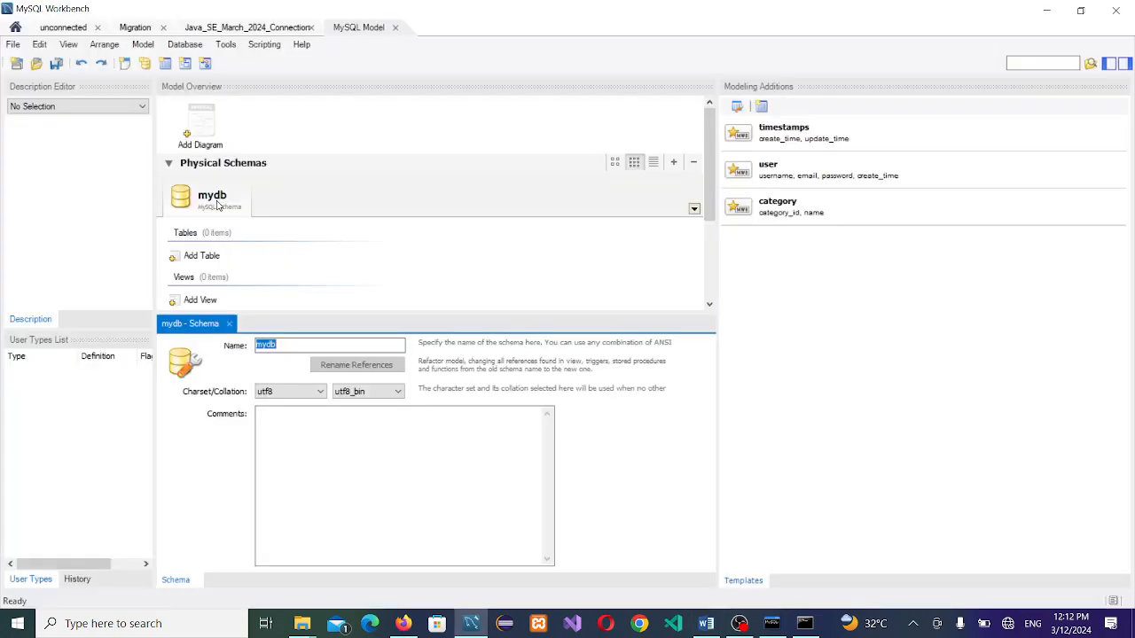
type("school")
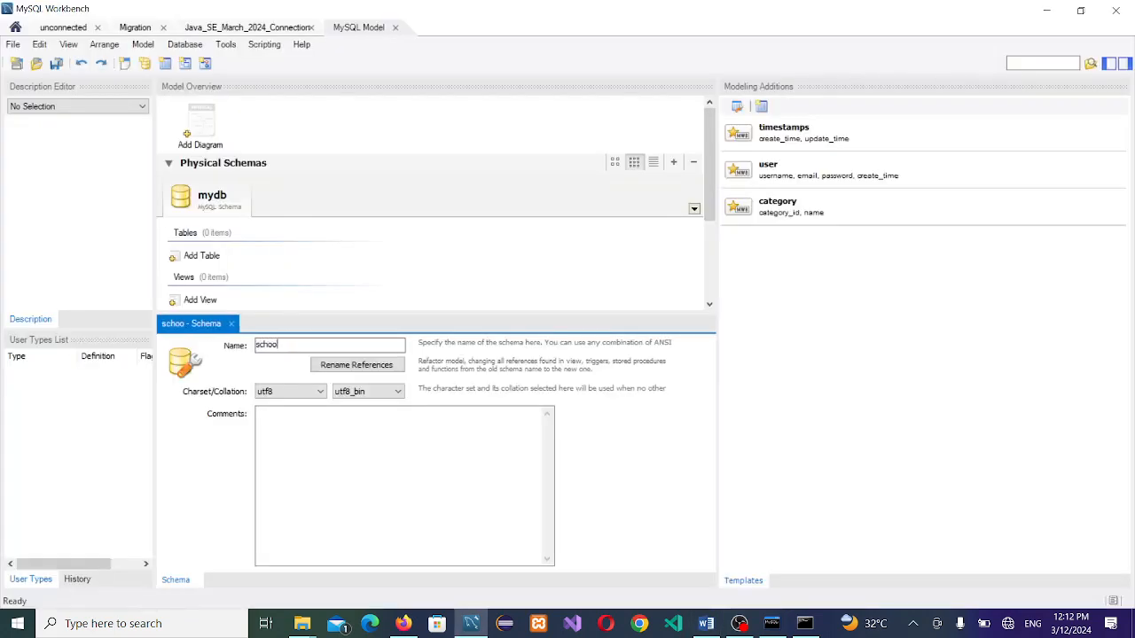
type("DB")
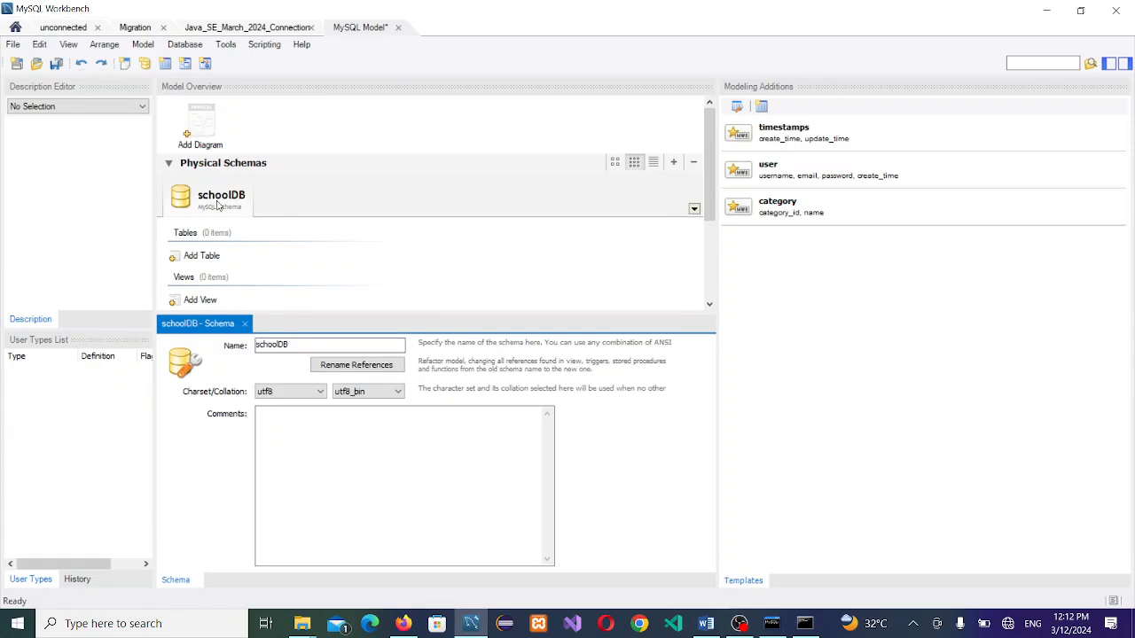
left_click(418, 261)
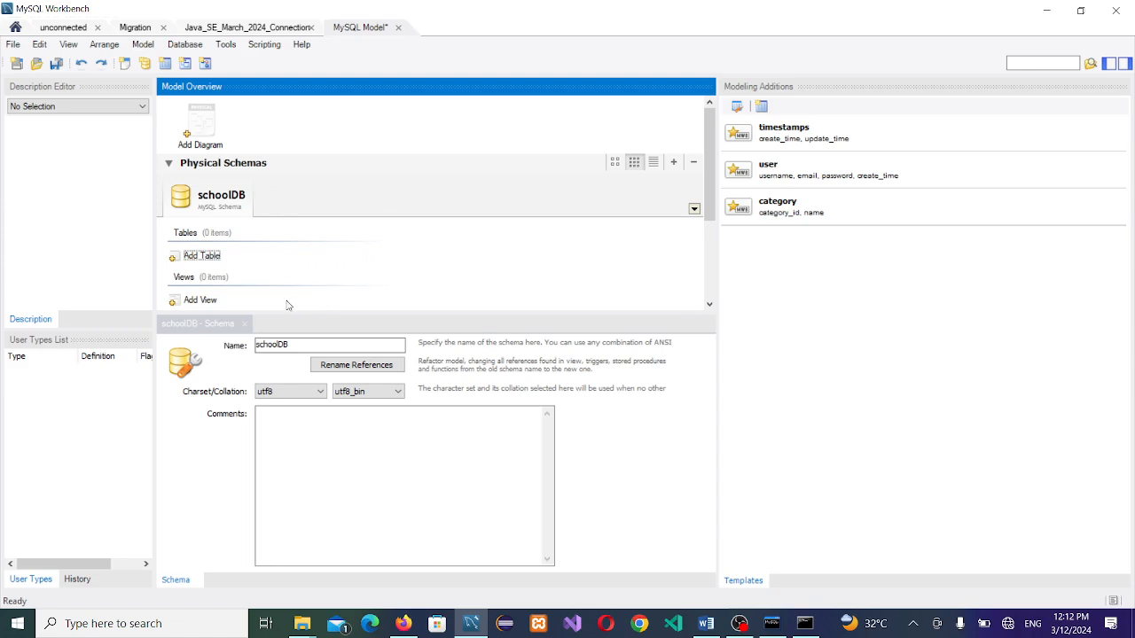
left_click(247, 329)
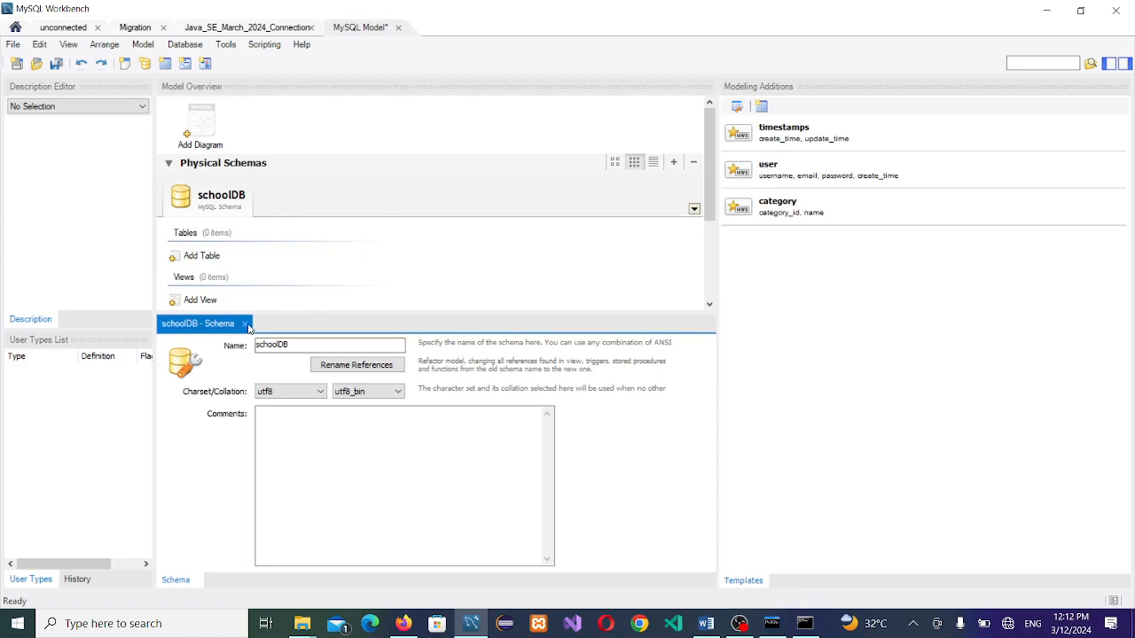
left_click(246, 324)
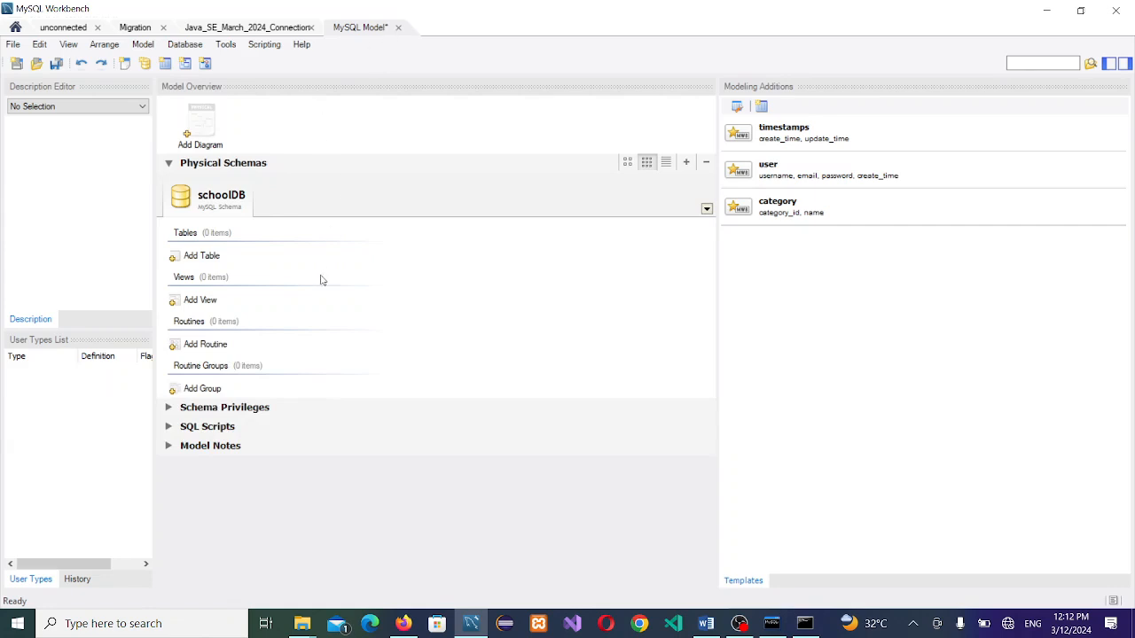
left_click(16, 46)
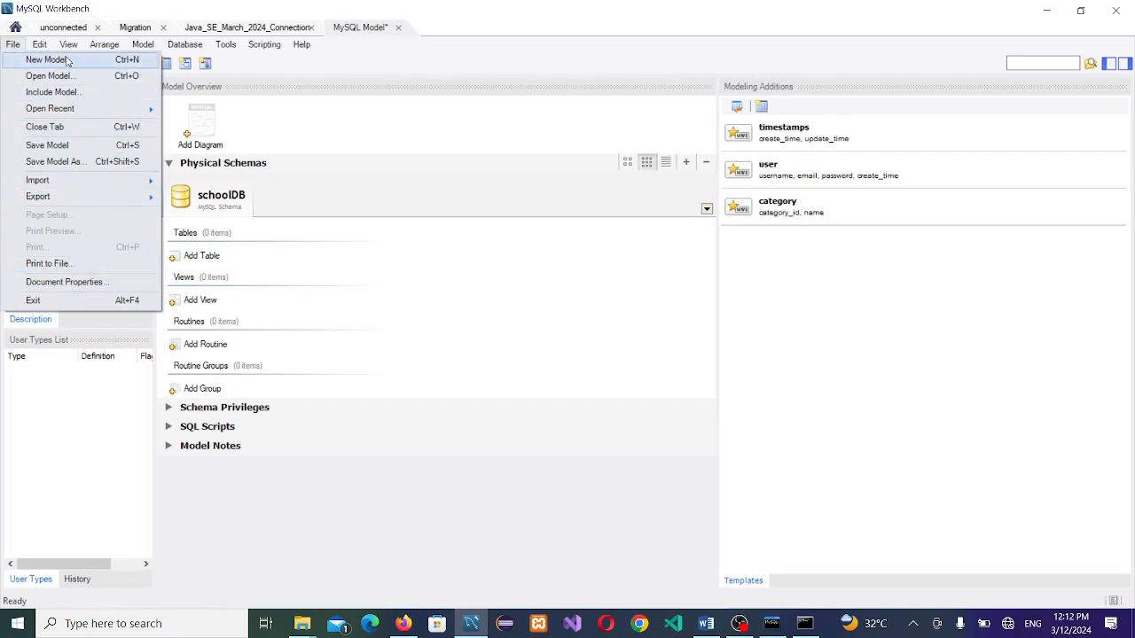
Step: Save the model as 'schoolDB Model' in LESSON MARCH 2024 and add a new EER diagram
left_click(83, 161)
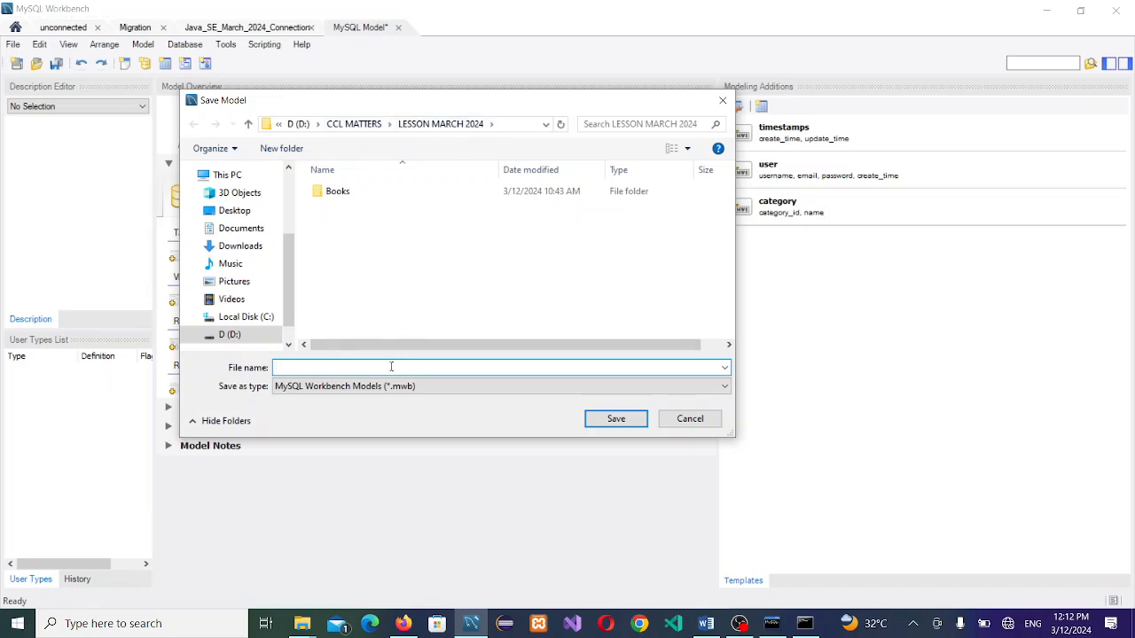
type("schoolDB MOe")
key("BackSpace")
key("BackSpace")
type("odel")
left_click(618, 418)
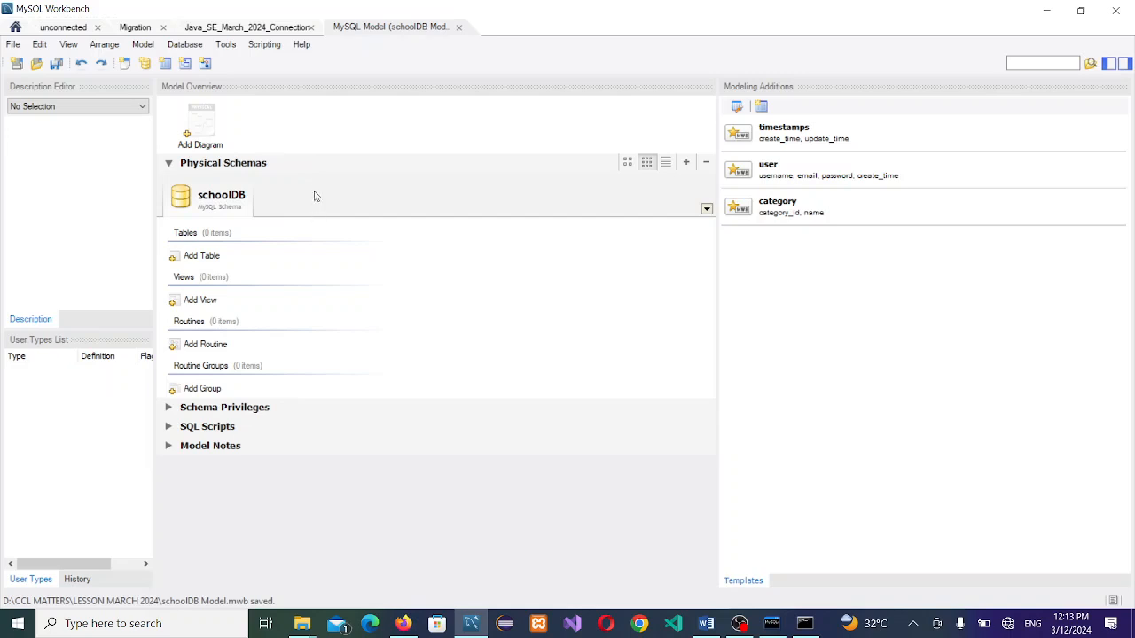
double_click(203, 121)
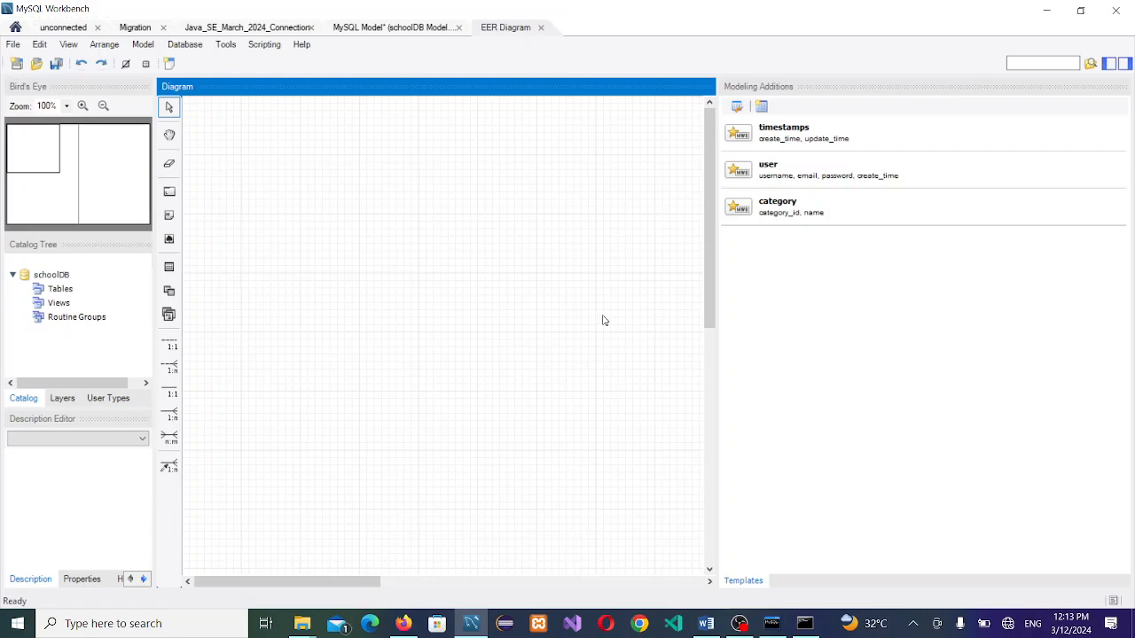
Step: Drop a new table, table1, onto the schoolDB diagram canvas and open its editor
left_click(169, 268)
left_click(399, 208)
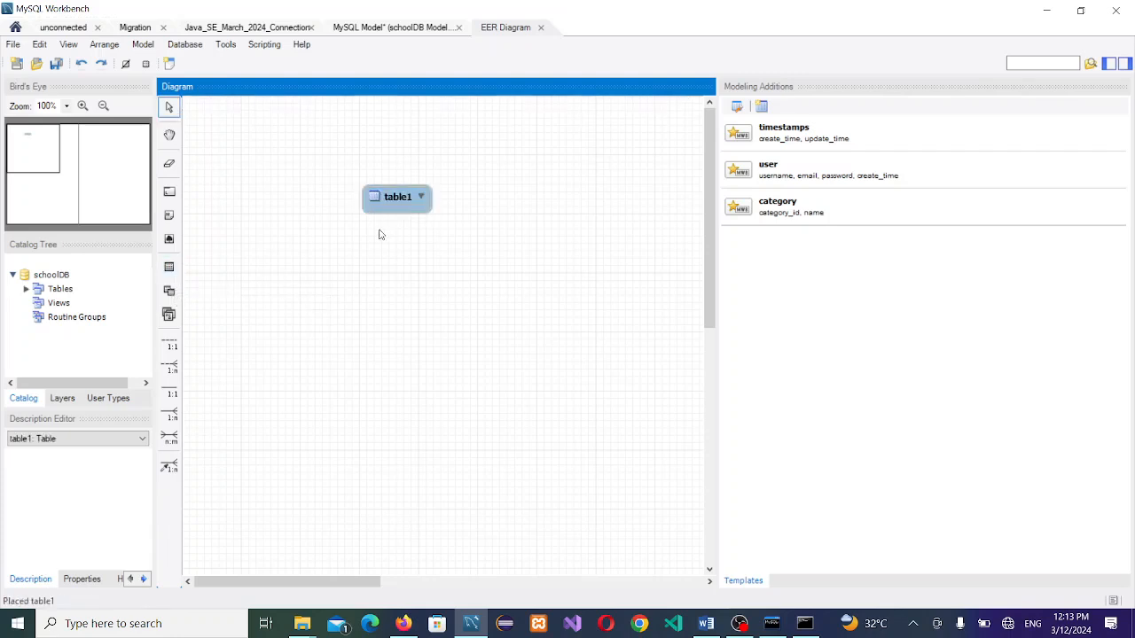
left_click(402, 203)
double_click(402, 203)
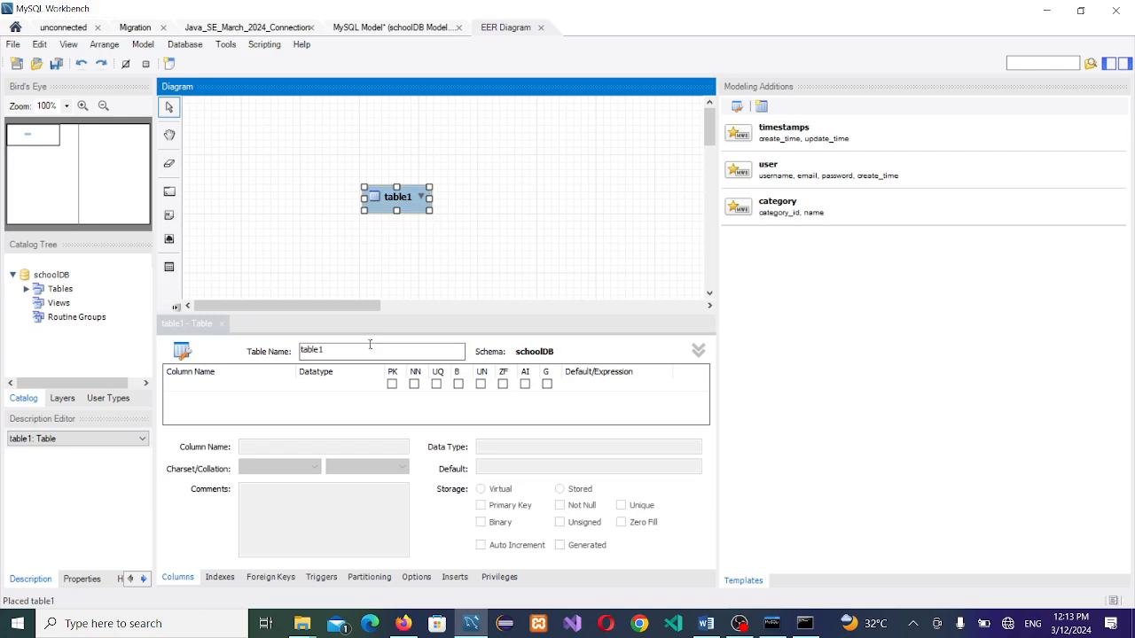
Step: Rename the table from table1 to myresult
left_click(370, 349)
double_click(370, 349)
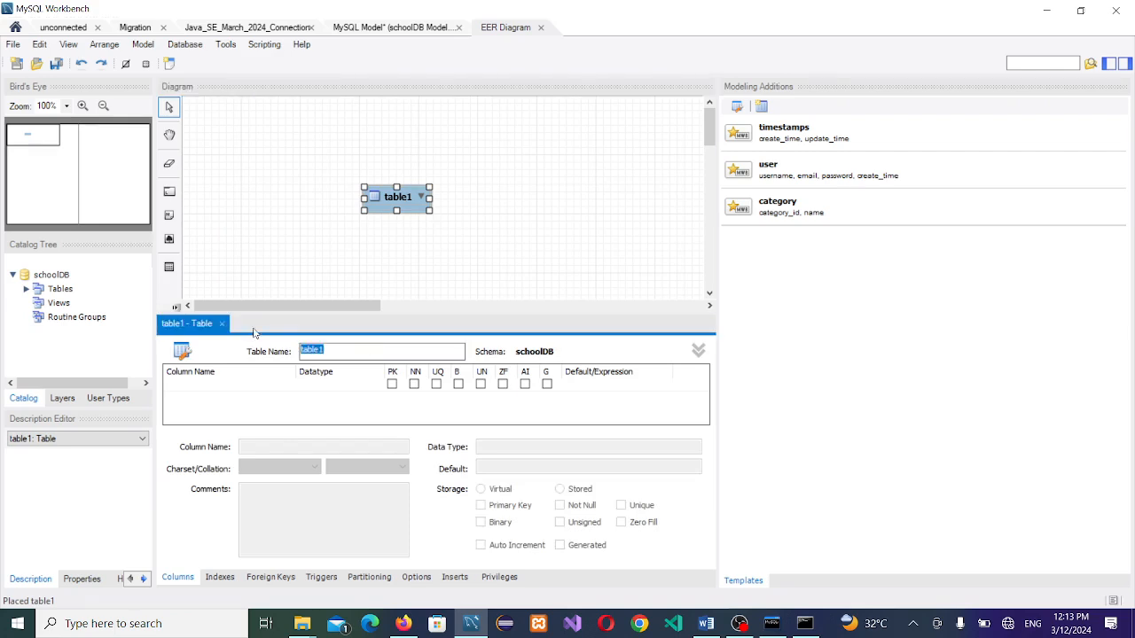
key("alt+Tab")
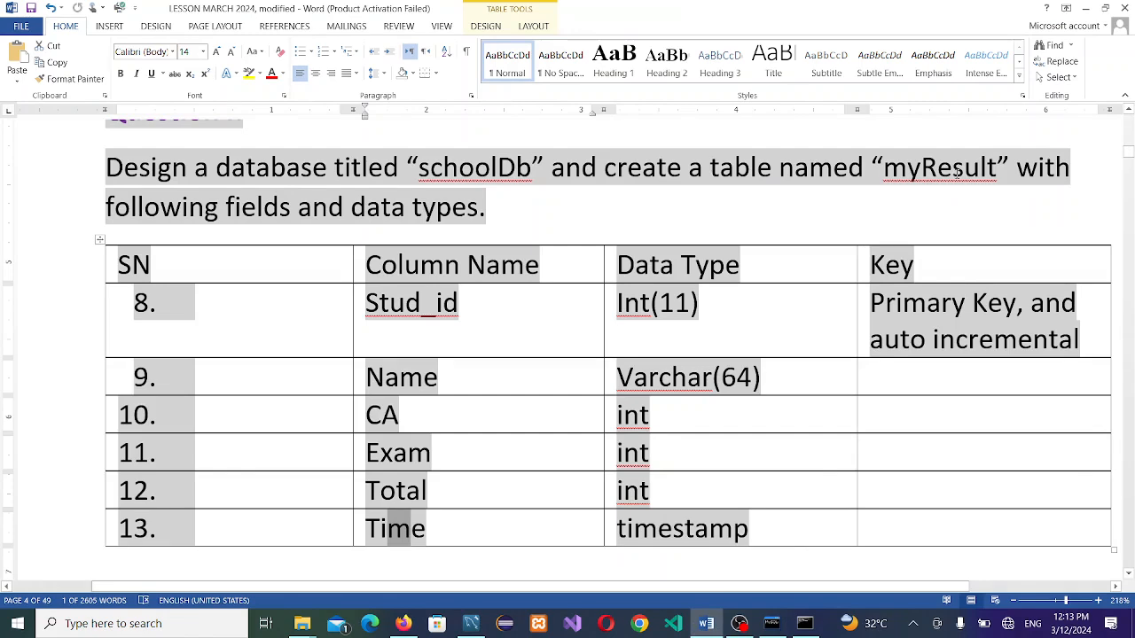
key("alt+Tab")
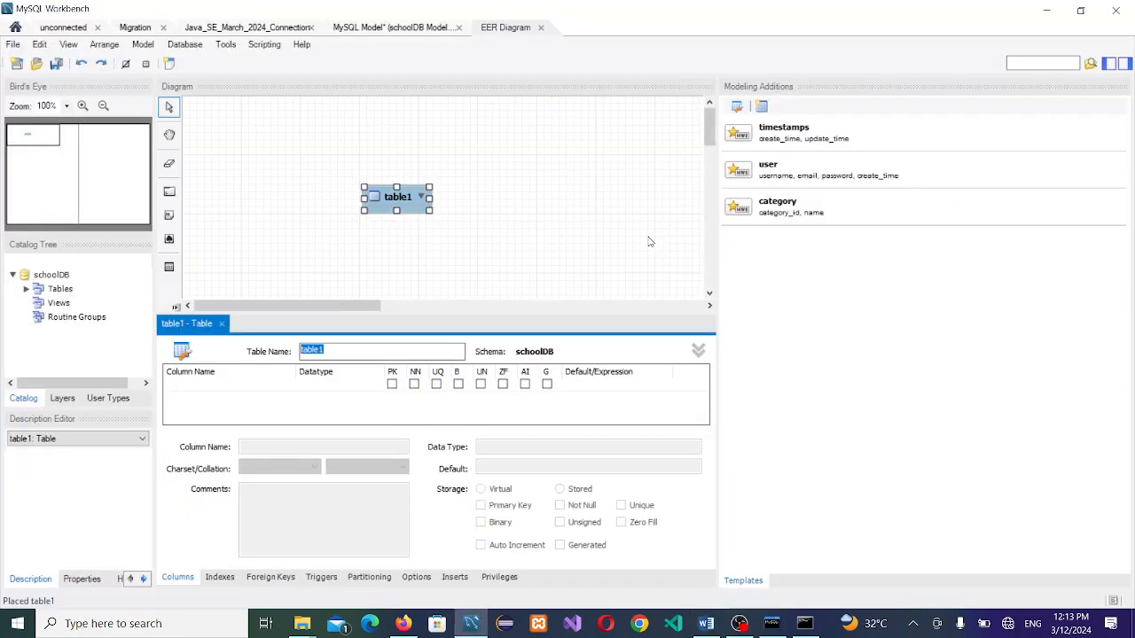
type("myresult")
left_click(441, 272)
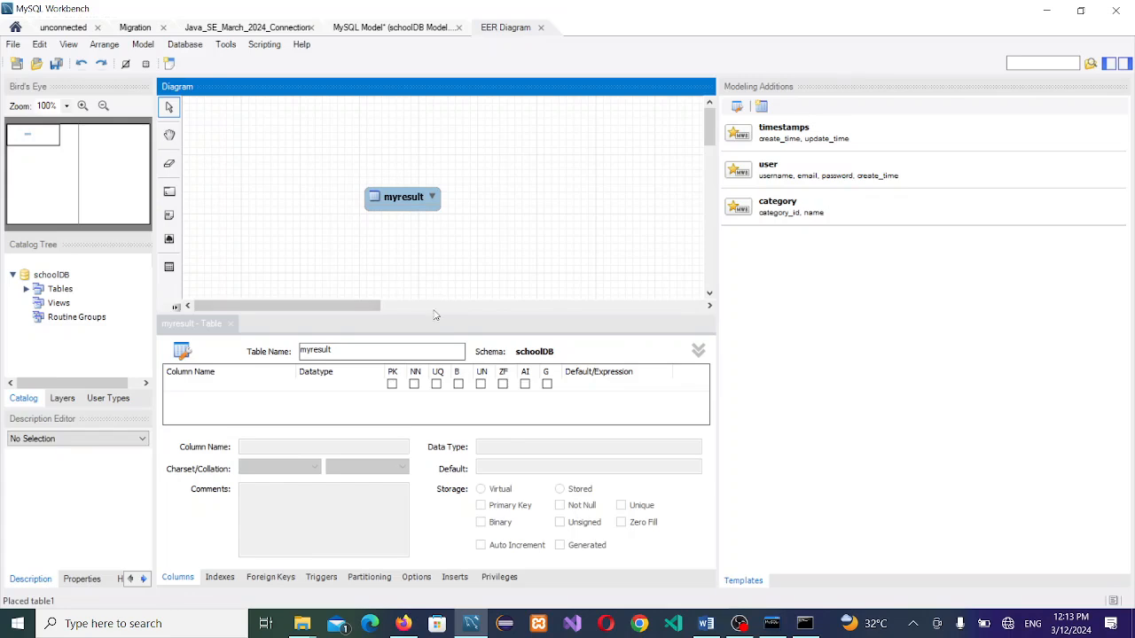
Step: Add a first column named id as an INT primary key with zero fill off
double_click(221, 389)
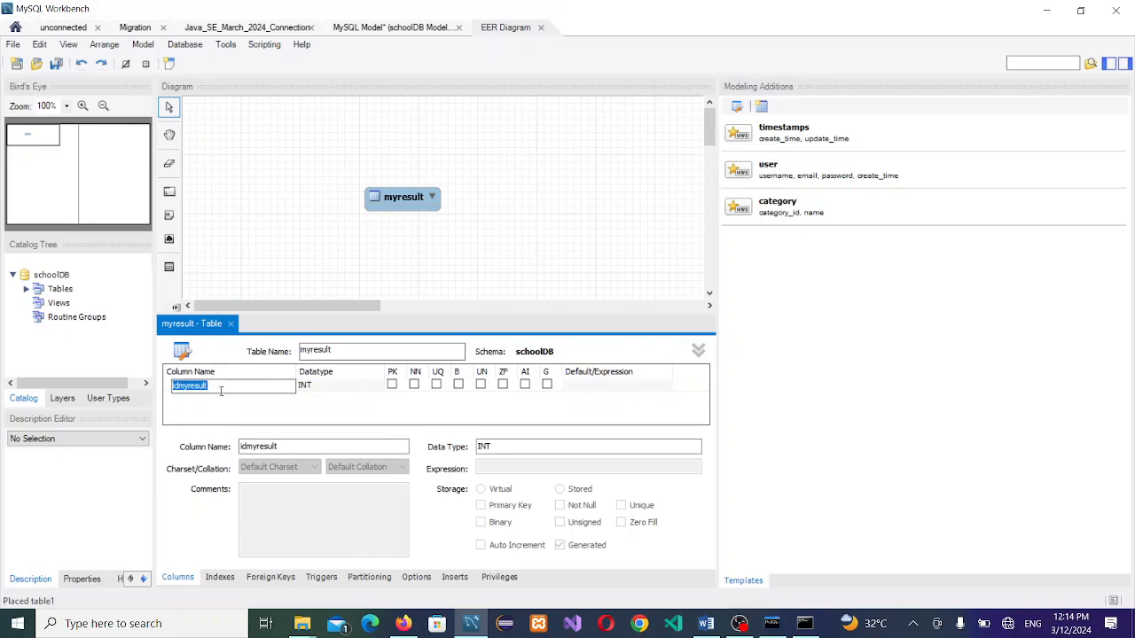
key("BackSpace")
type("id")
left_click(392, 385)
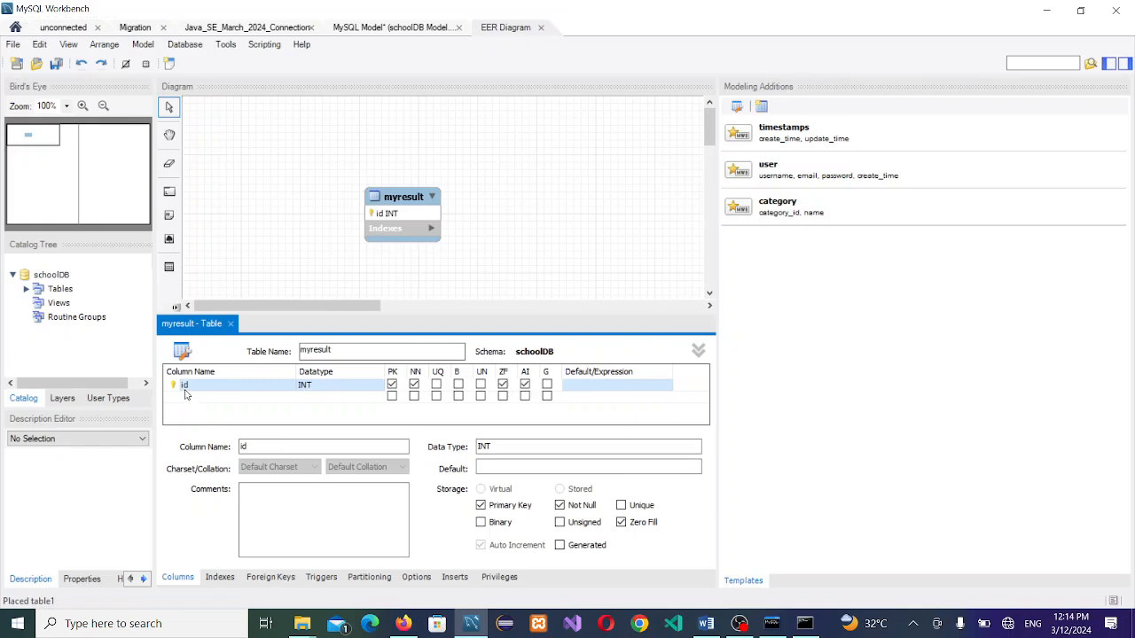
left_click(503, 386)
Step: Add a second default column, myresultcol VARCHAR(45), and begin editing the id name
double_click(203, 399)
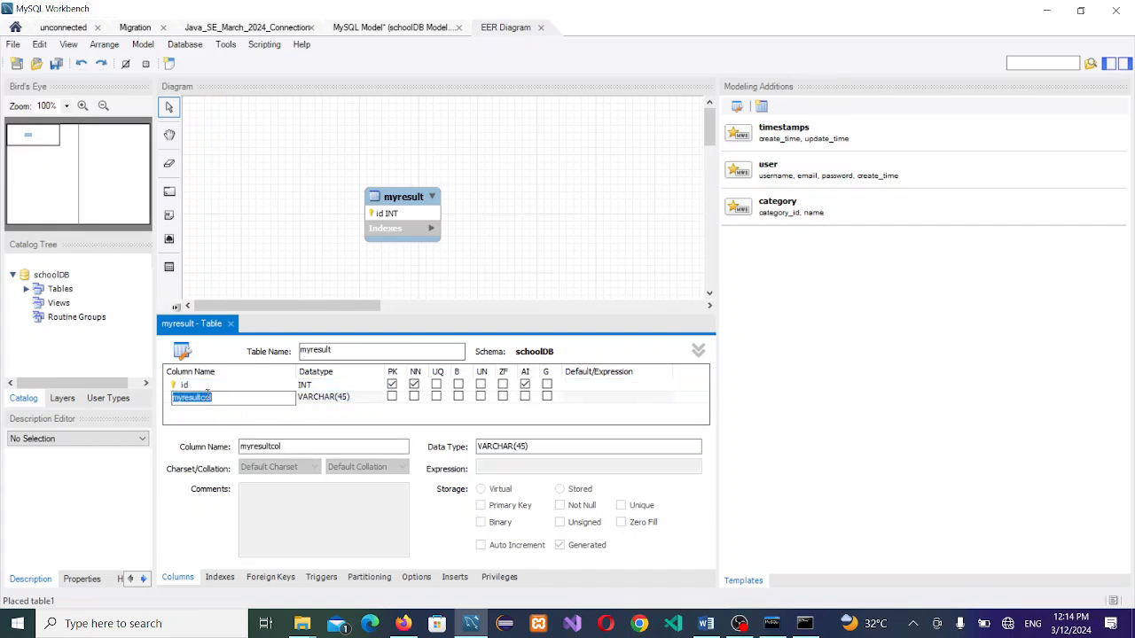
key("alt+Tab")
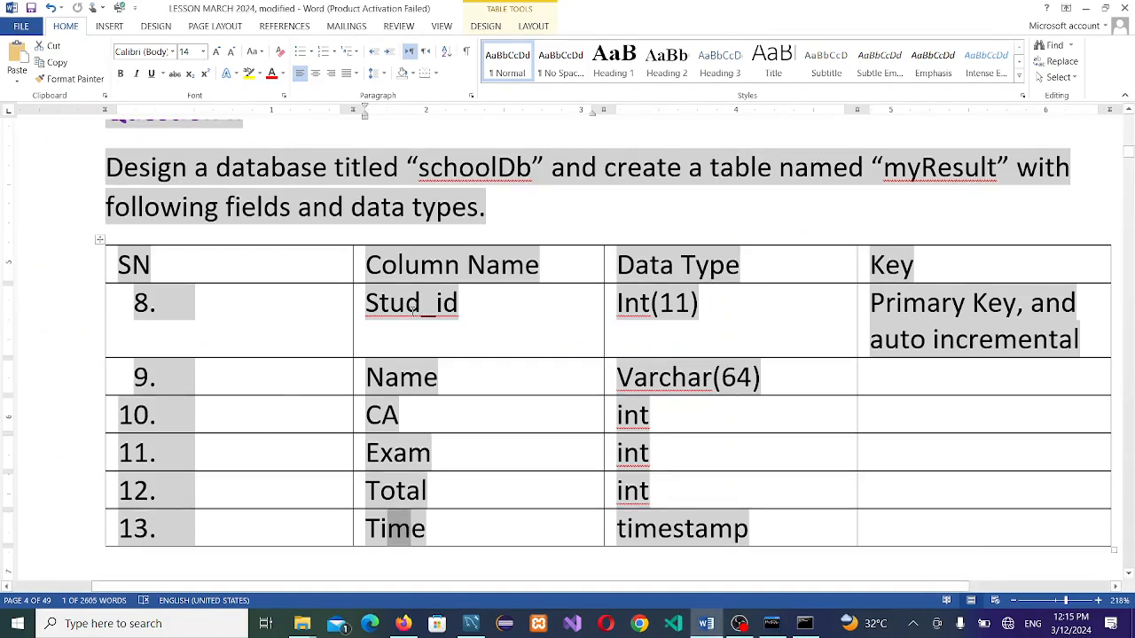
key("alt+Tab")
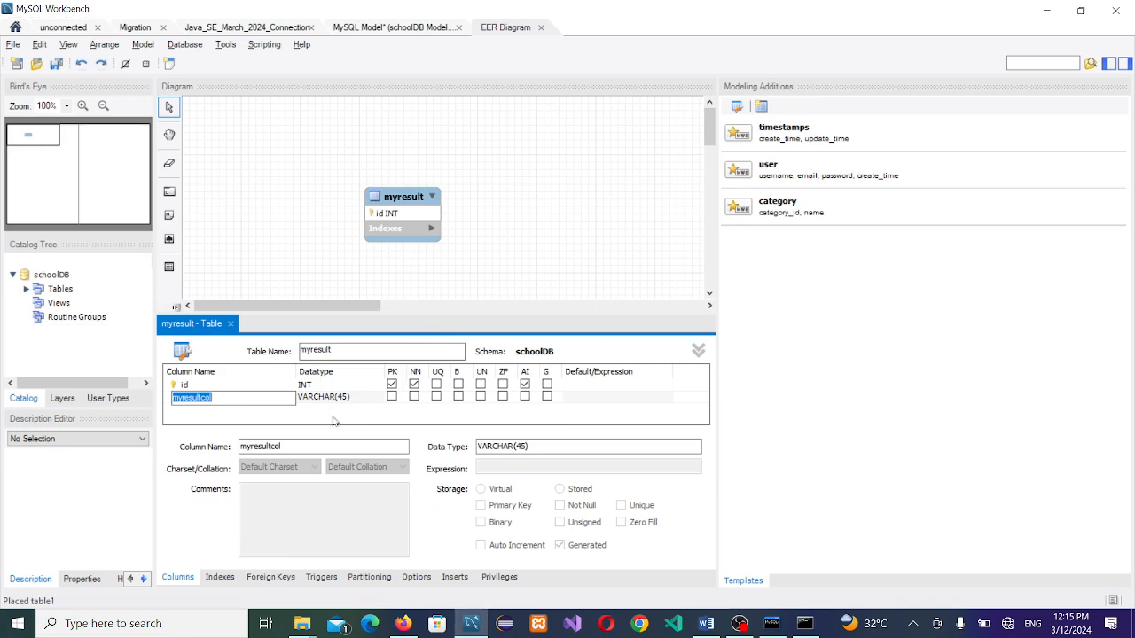
double_click(187, 386)
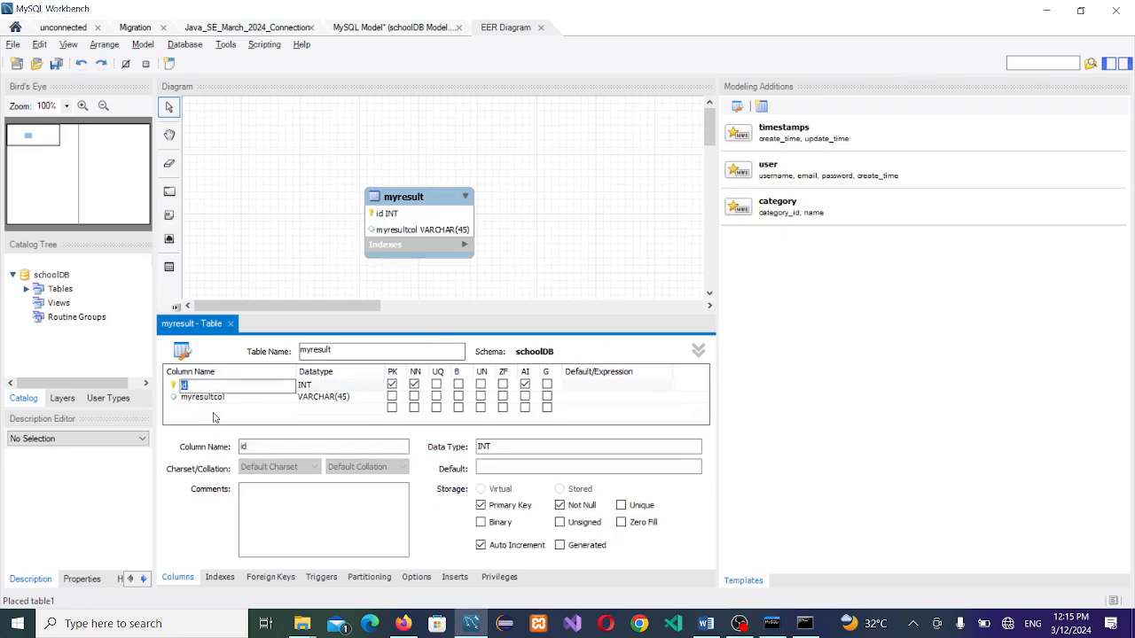
Step: Rename the id column to stud_id
type("stud_id")
key("alt+Tab")
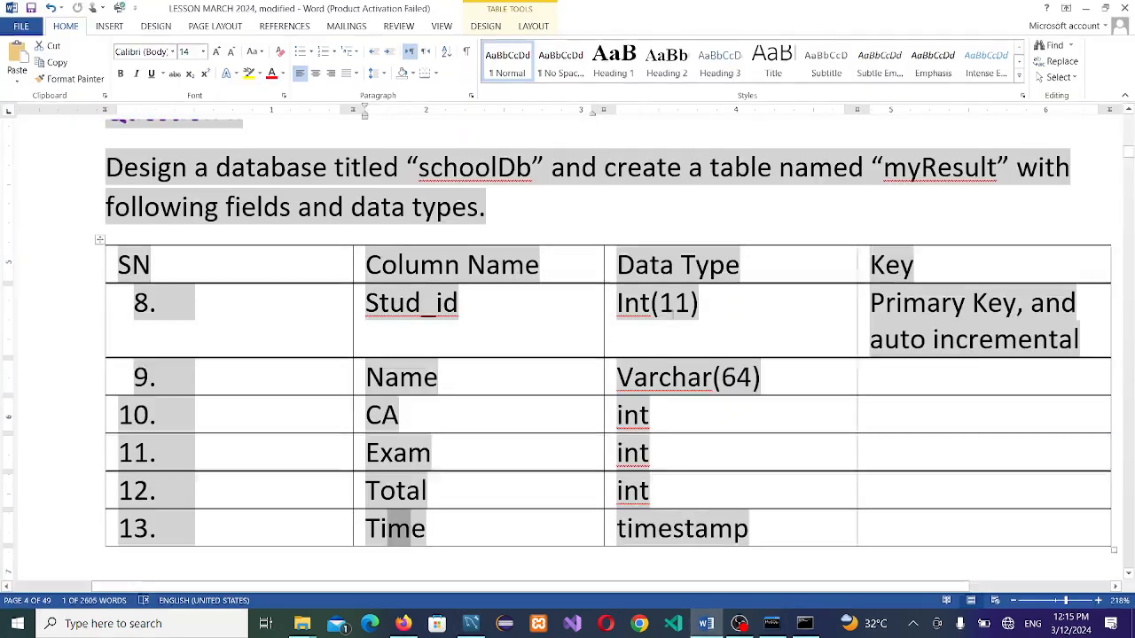
key("alt+Tab")
Step: Edit stud_id's data type but keep it as plain INT, then begin renaming the second column
left_click(335, 390)
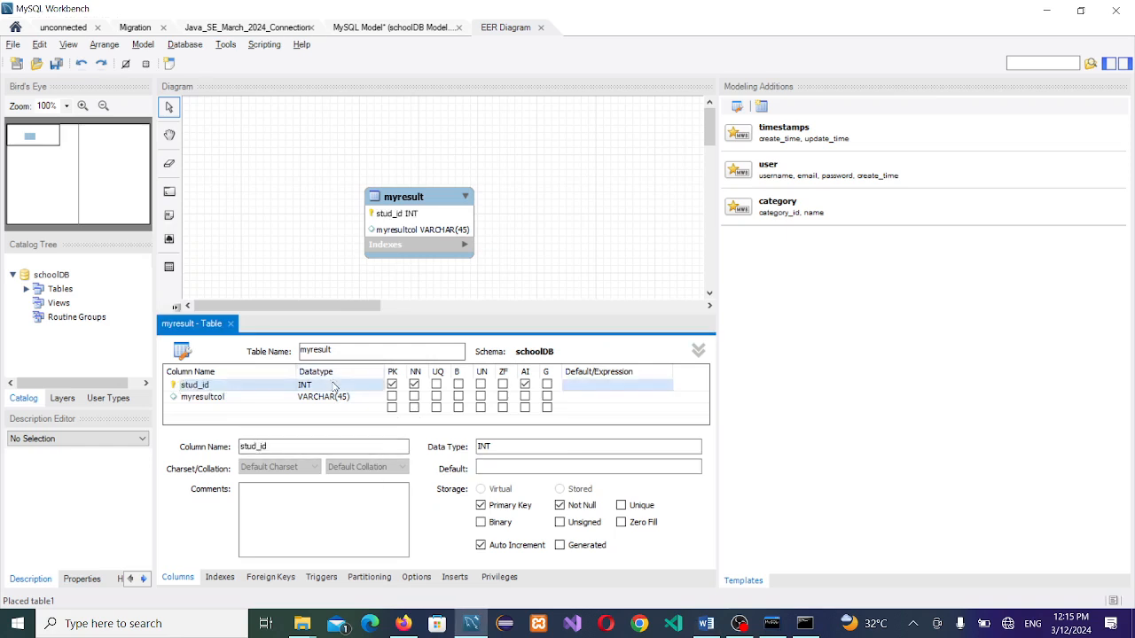
left_click(335, 389)
left_click(334, 387)
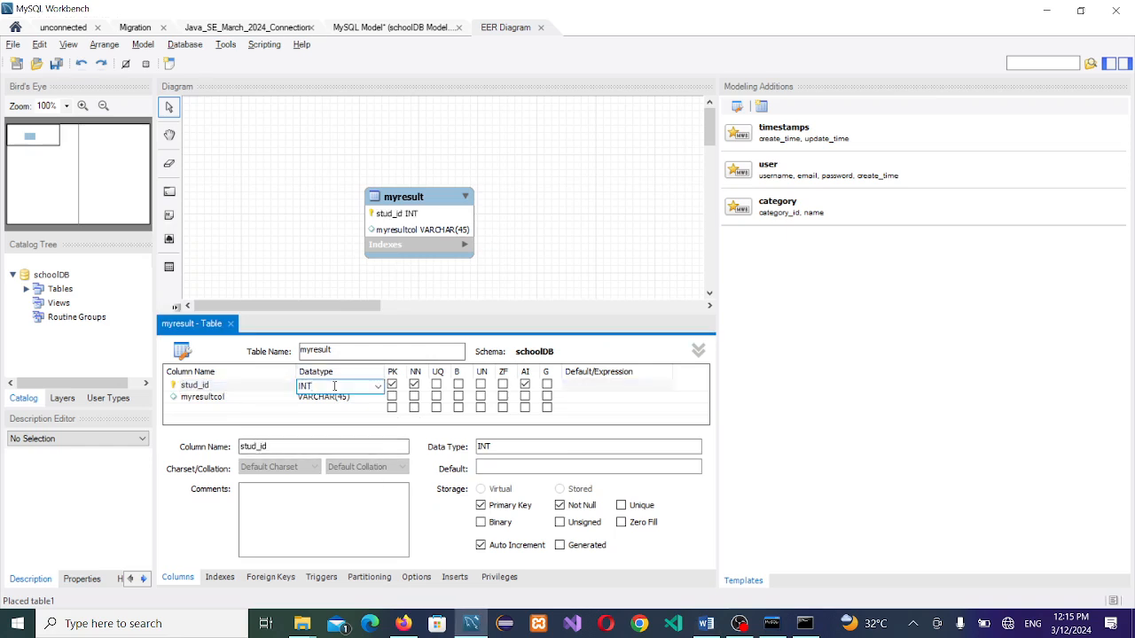
type("(11")
key("BackSpace")
key("BackSpace")
key("BackSpace")
key("alt+Tab")
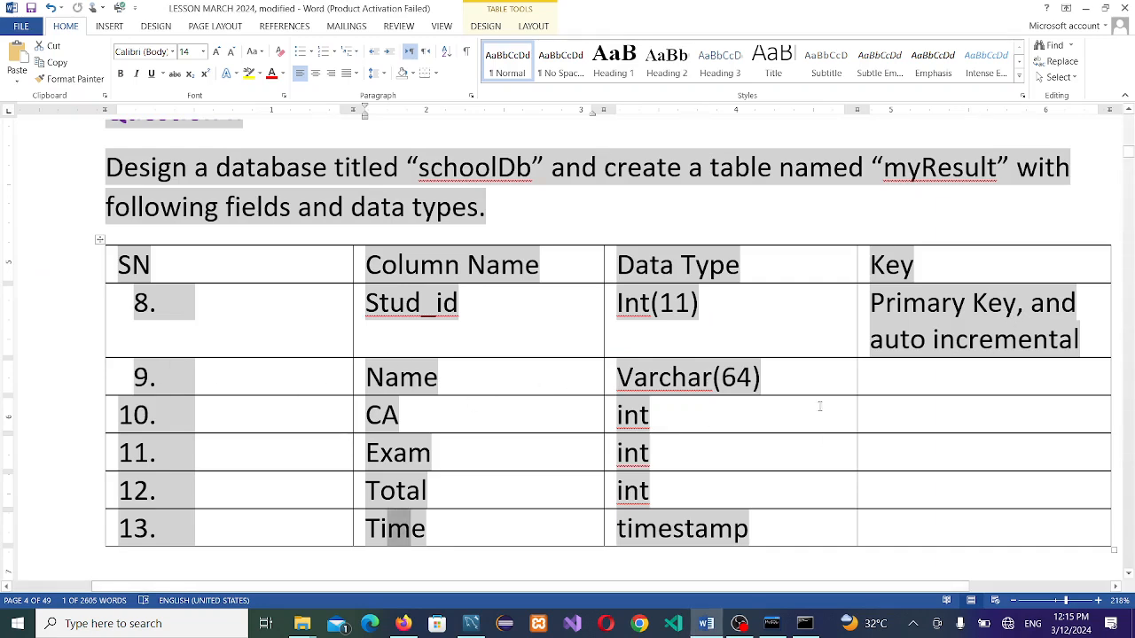
key("alt+Tab")
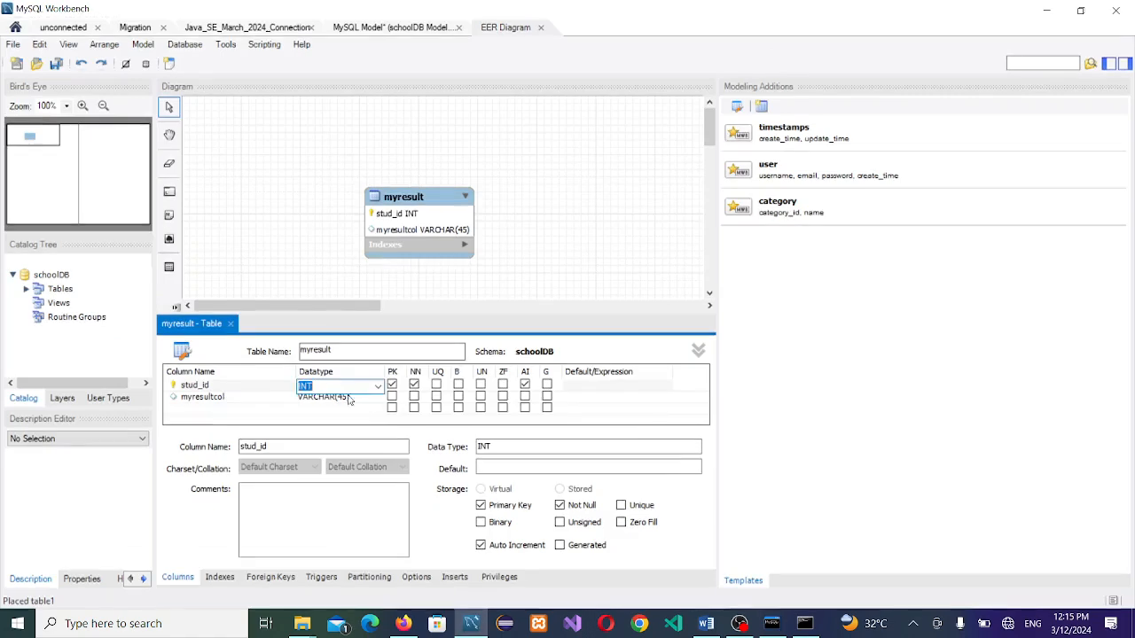
double_click(223, 398)
Step: Rename the second column to name and add more default columns below it
type("name")
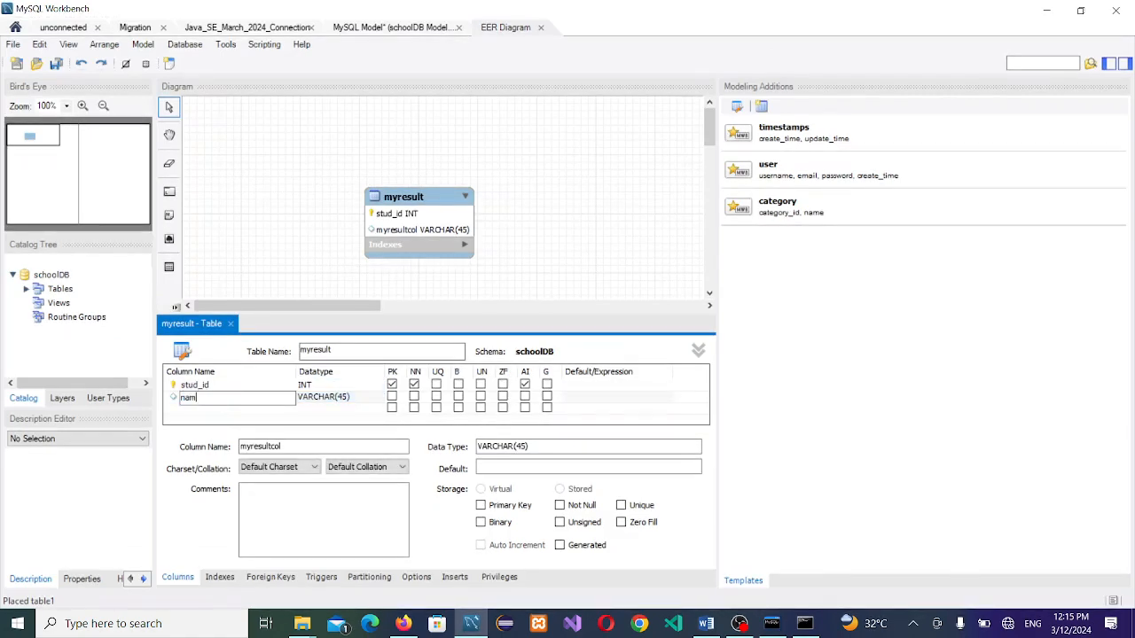
key("Return")
left_click(363, 409)
key("Return")
key("Return")
key("Return")
key("Return")
key("Return")
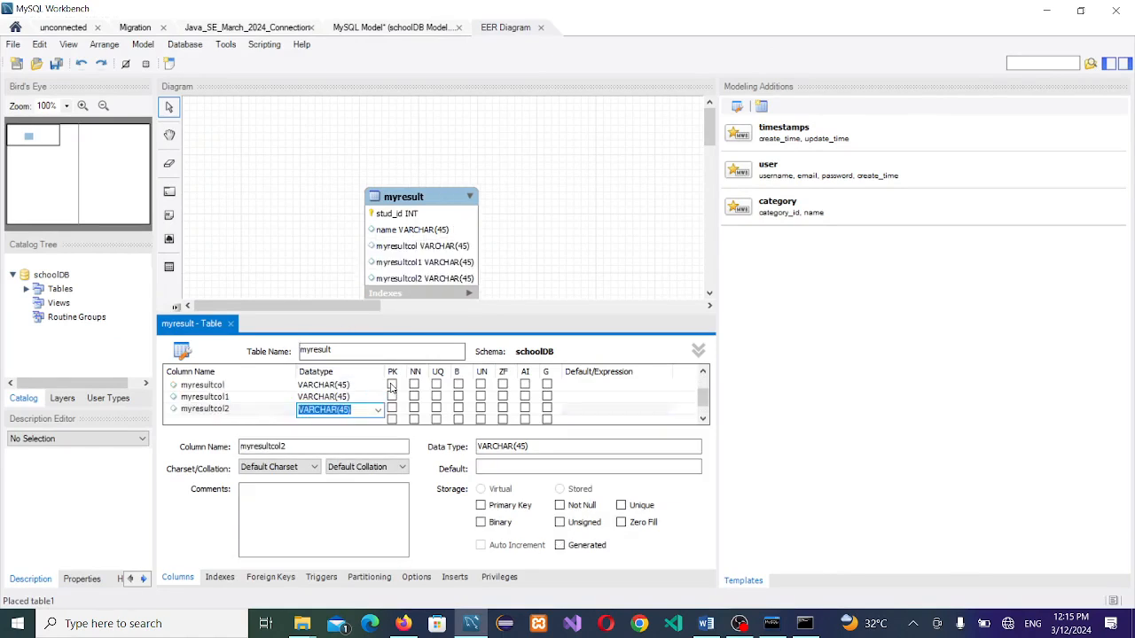
left_click(388, 446)
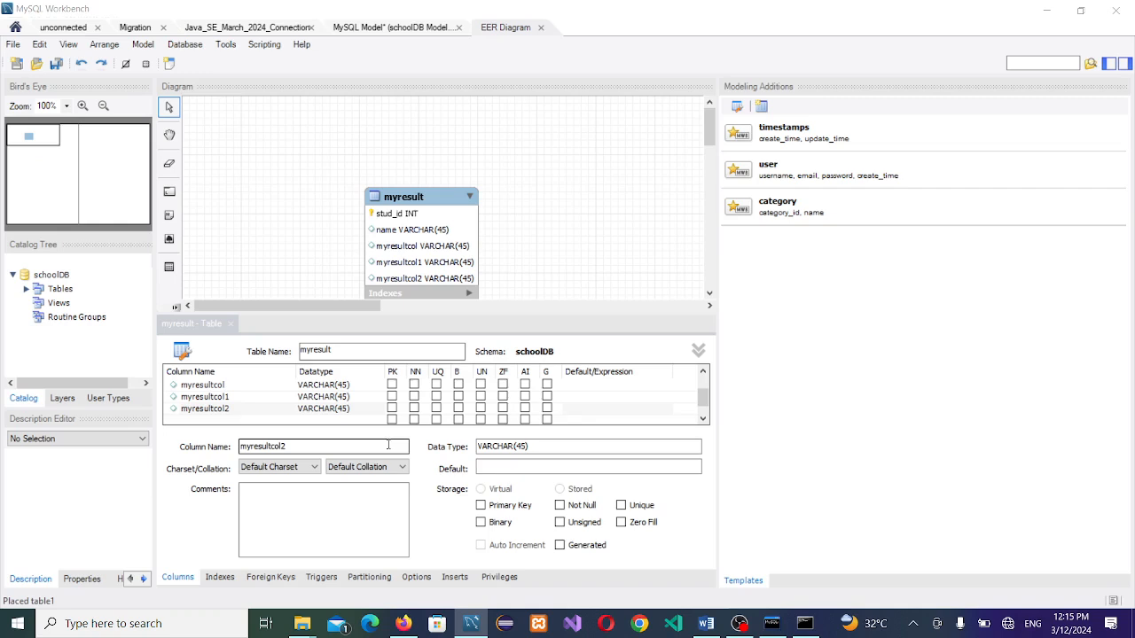
left_click(703, 374)
left_click(703, 373)
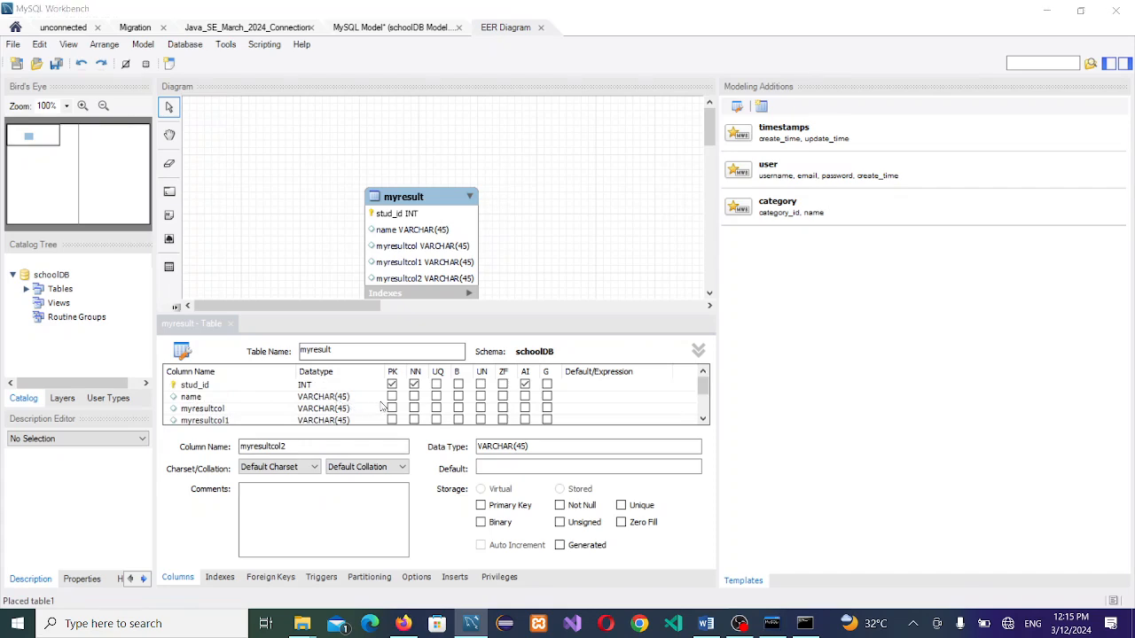
key("alt+Tab")
key("alt+Tab")
Step: Make the name column VARCHAR(65) without a primary key
left_click(392, 397)
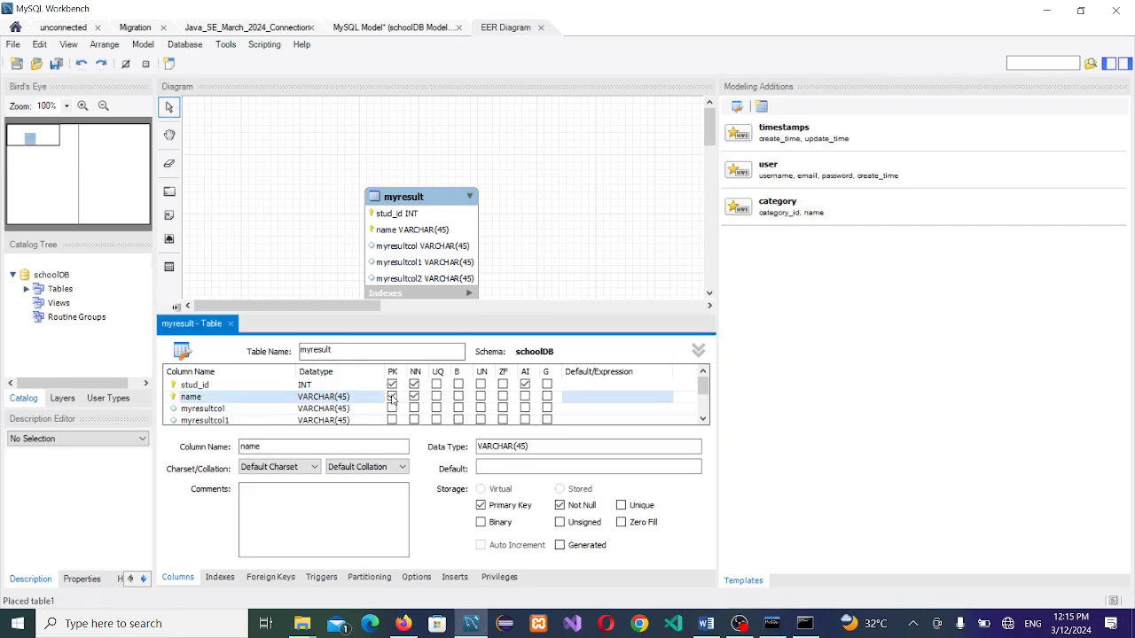
double_click(341, 399)
type("5")
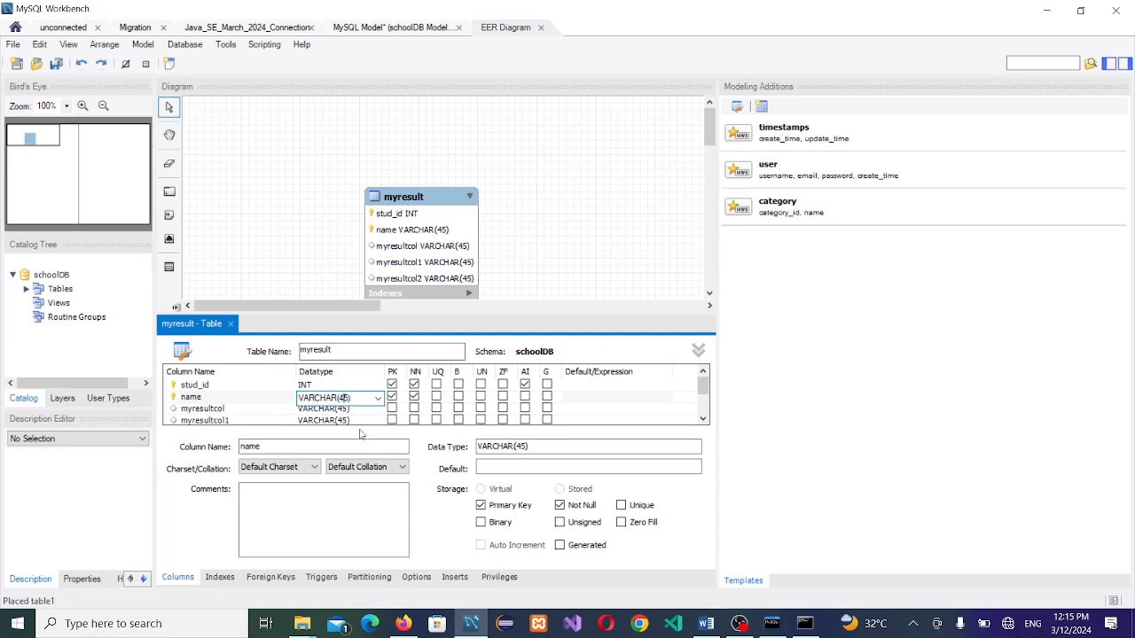
type("5")
left_click(392, 399)
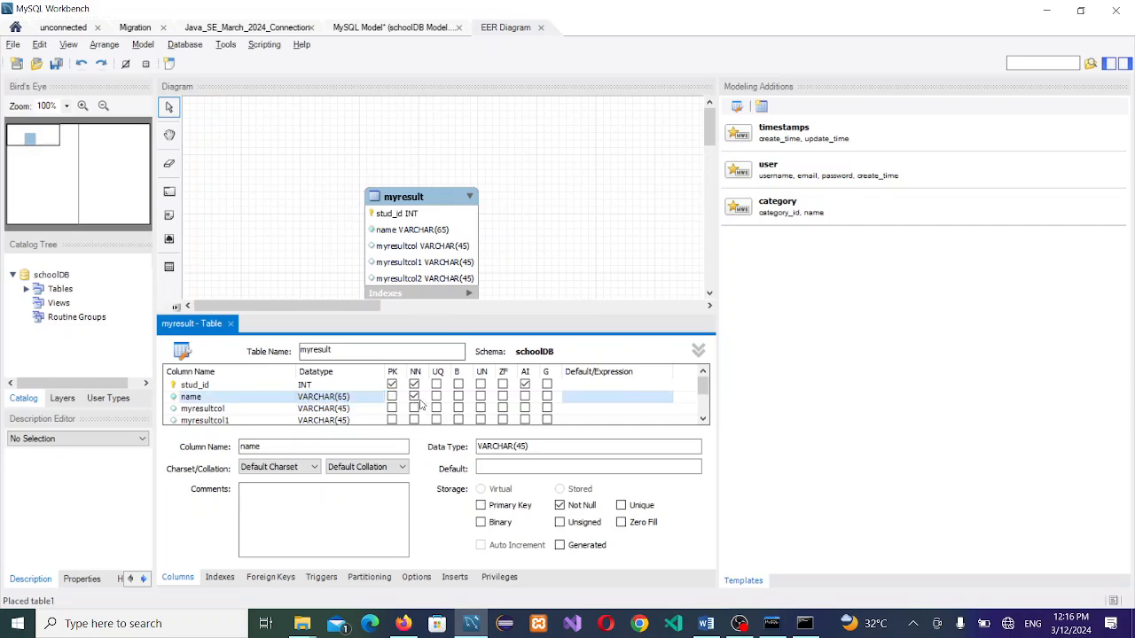
key("alt+Tab")
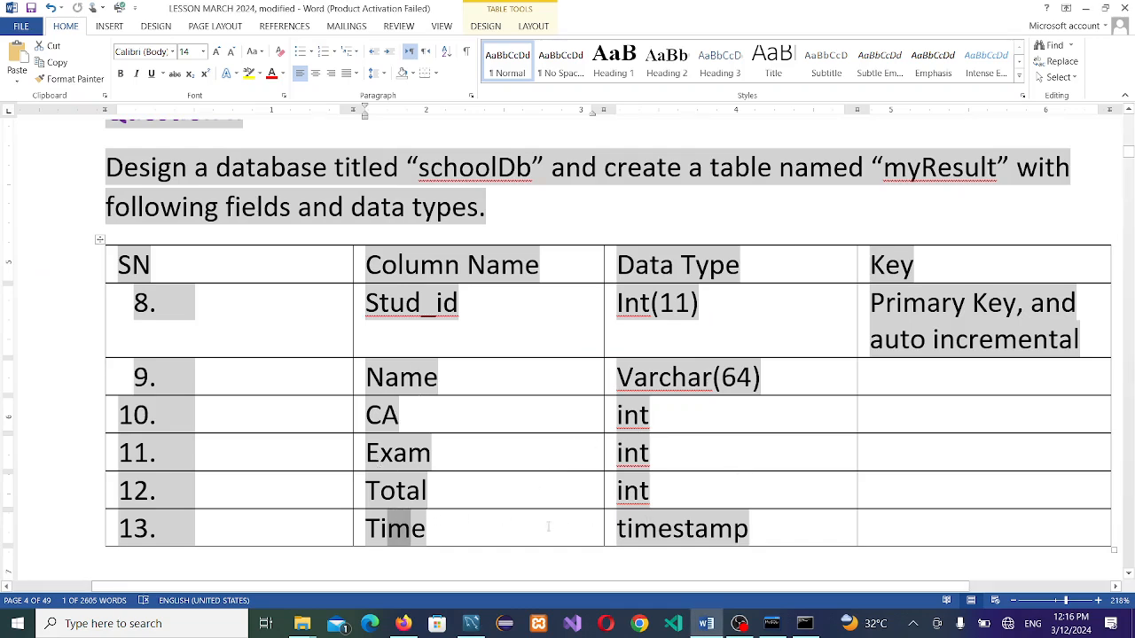
Step: Rename the third column from myresultcol to ca, with data type INT and NN ticked
key("alt+Tab")
double_click(200, 409)
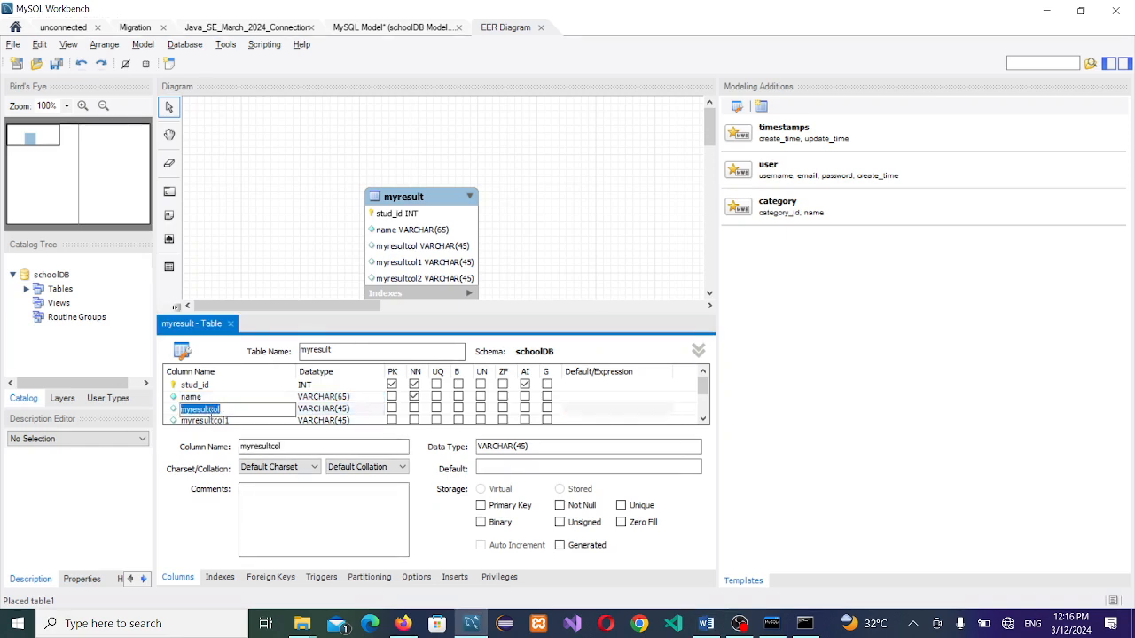
type("ca")
left_click(336, 412)
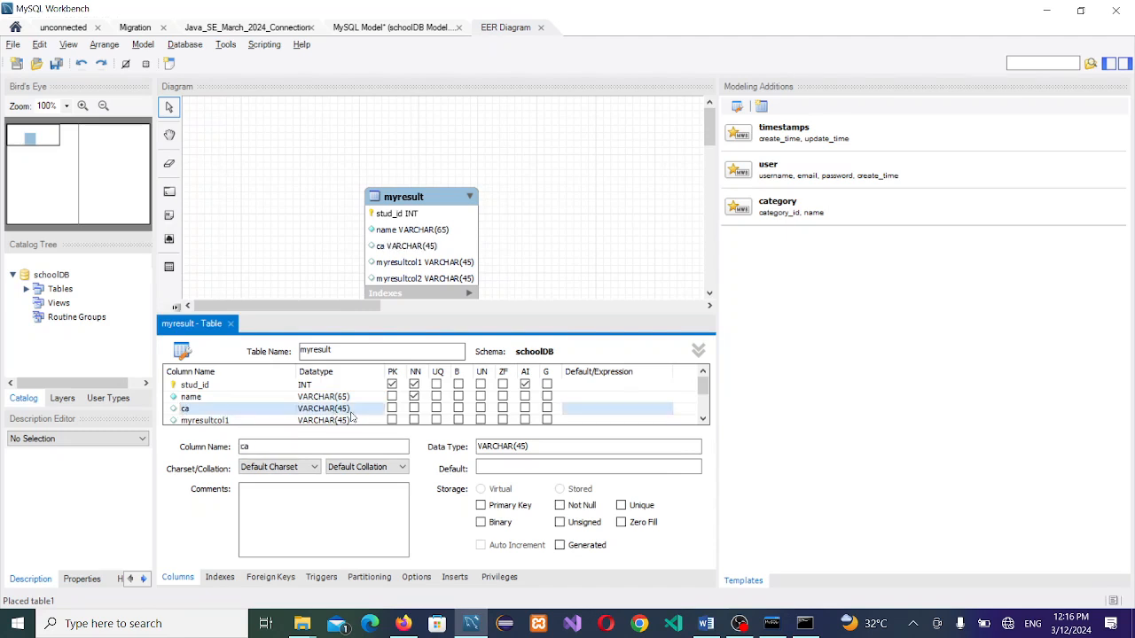
left_click(352, 409)
left_click(378, 410)
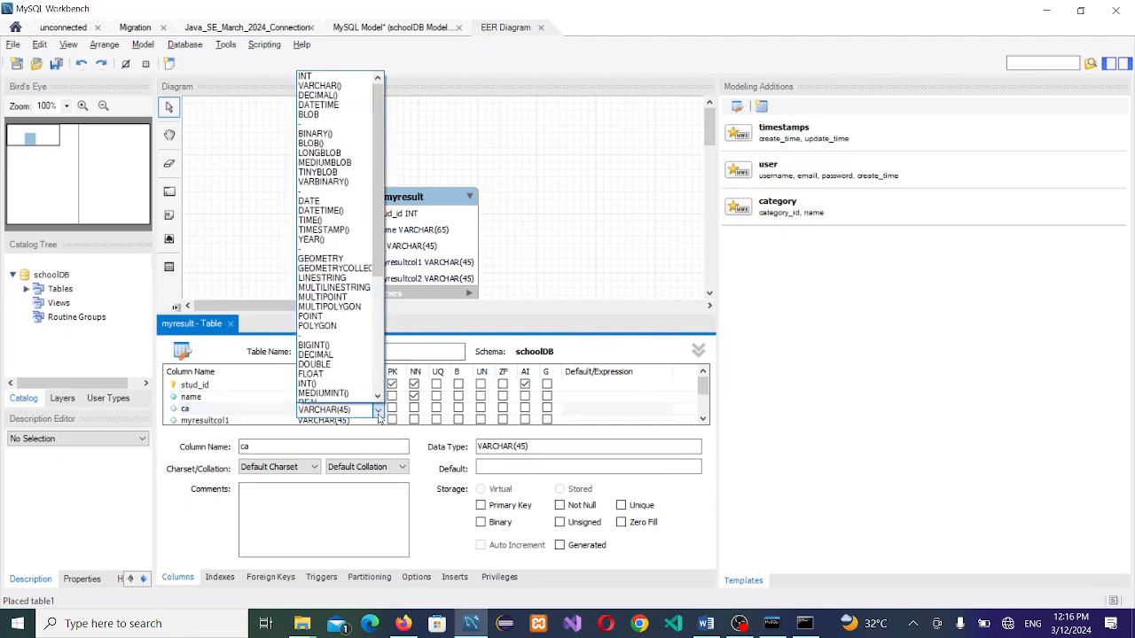
left_click(341, 86)
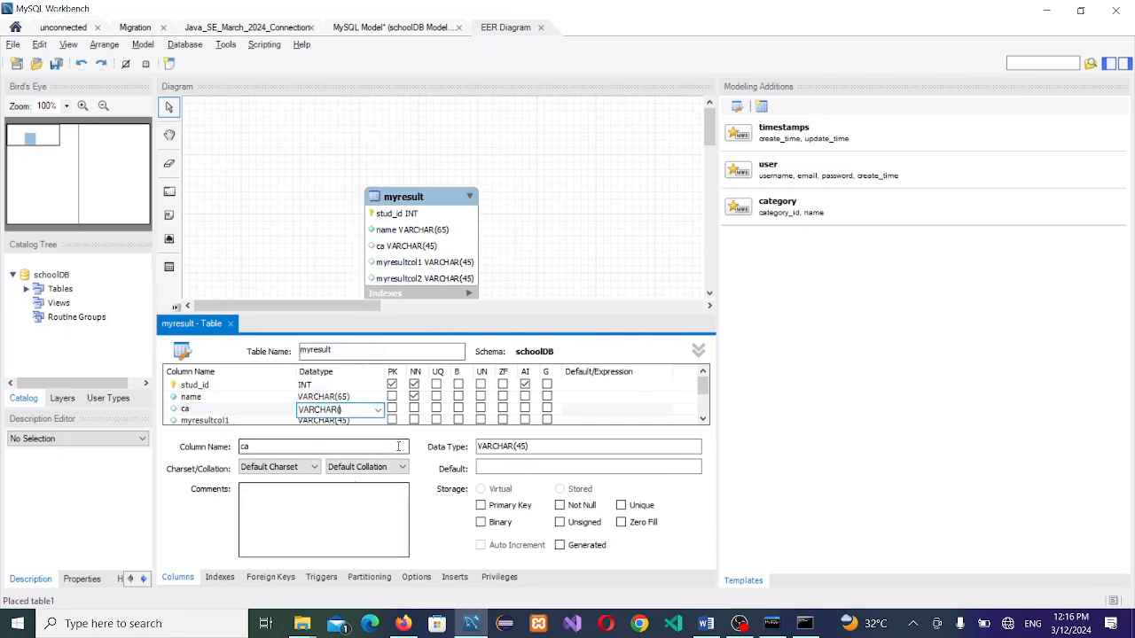
left_click(378, 410)
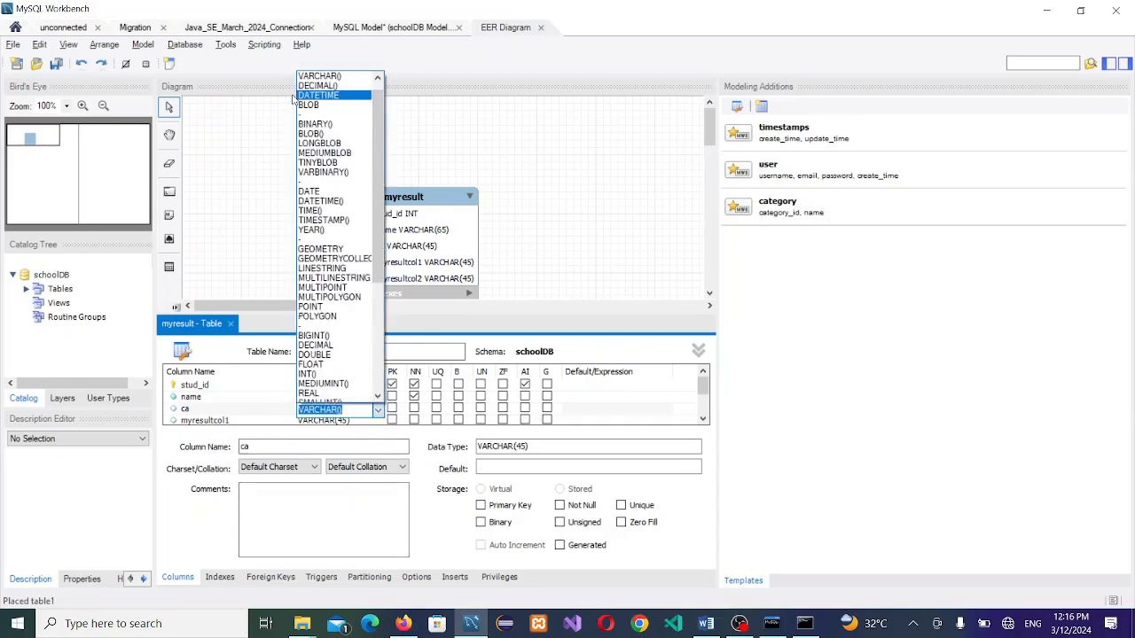
scroll(328, 133, "up", 1)
left_click(315, 77)
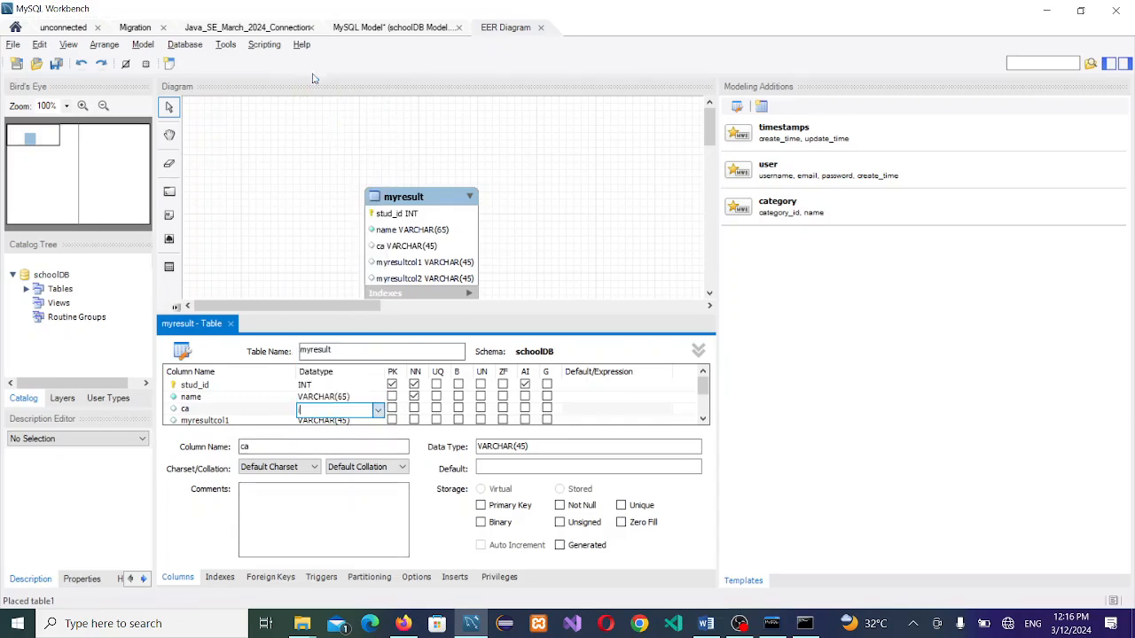
left_click(413, 408)
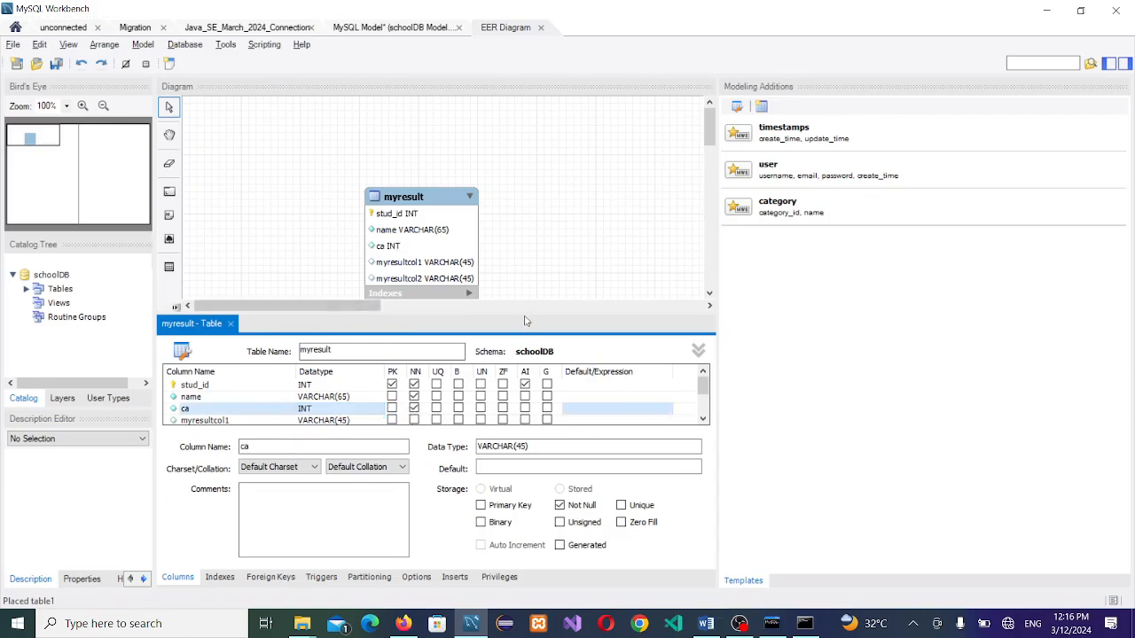
Step: Rename myresultcol1 to exam, set its type to INT and tick not null
left_click_drag(524, 313, 461, 282)
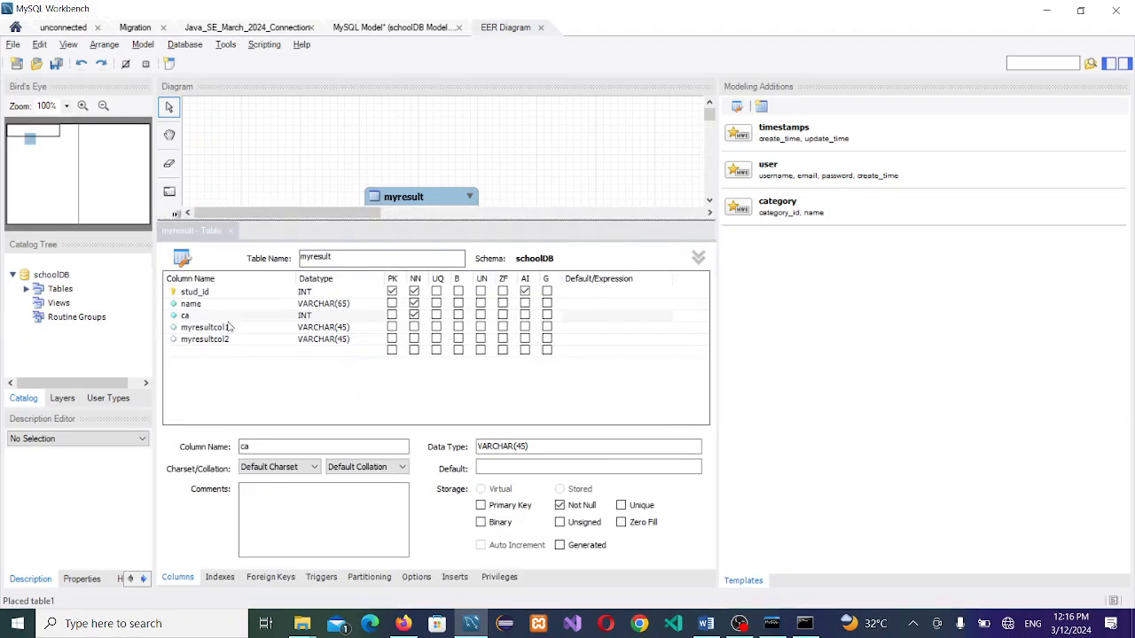
double_click(202, 328)
type("e")
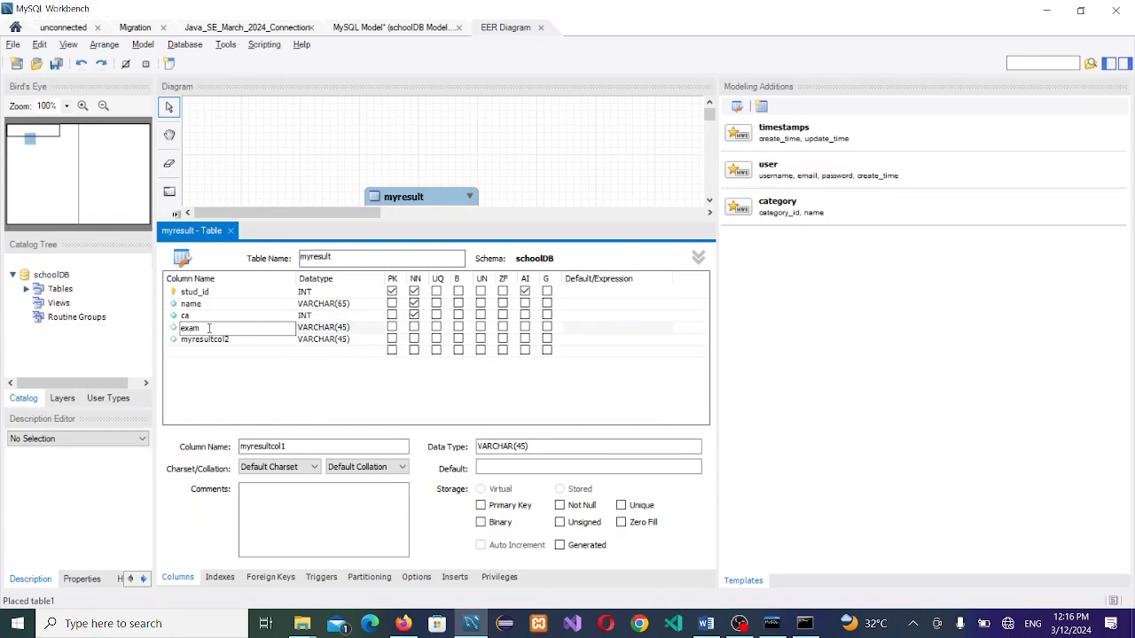
type("xam")
left_click(366, 328)
left_click(366, 328)
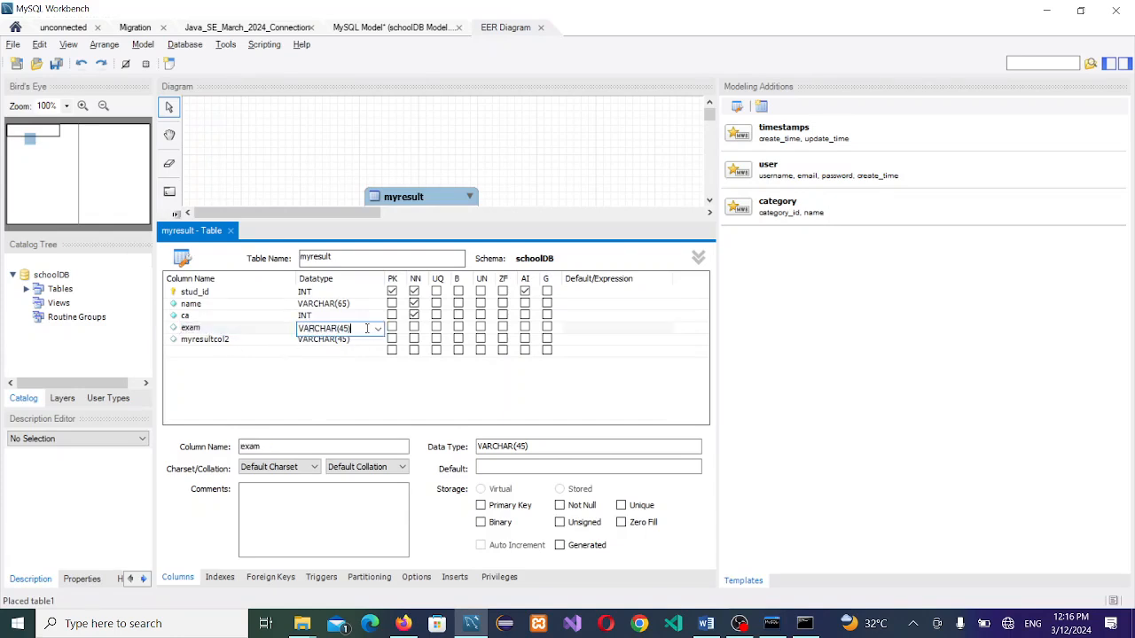
left_click(378, 328)
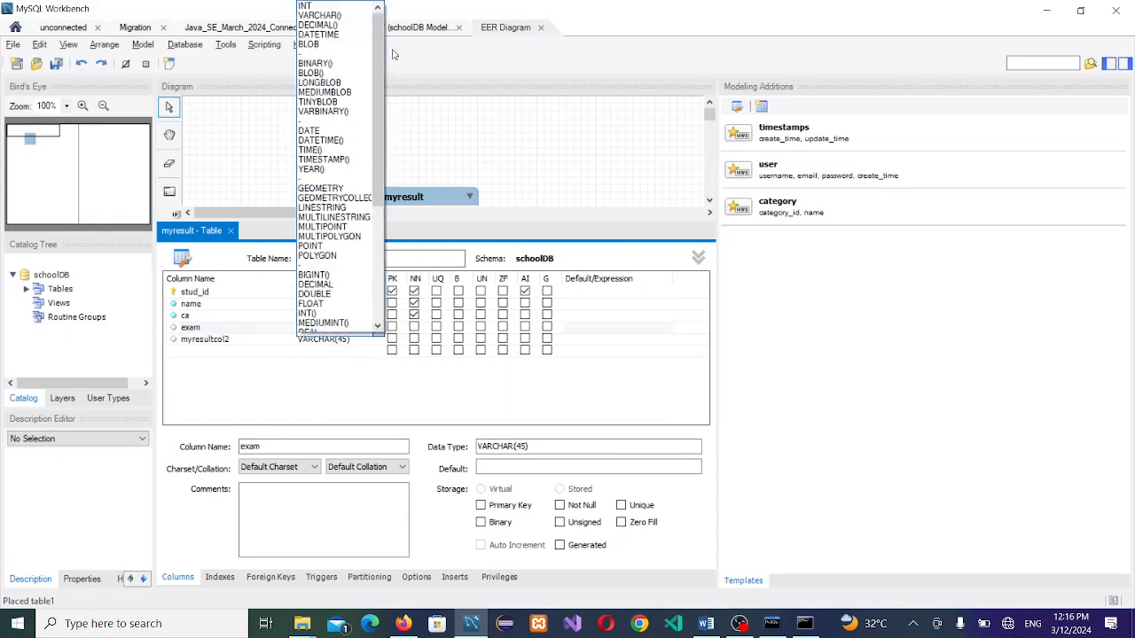
left_click(352, 7)
left_click(414, 327)
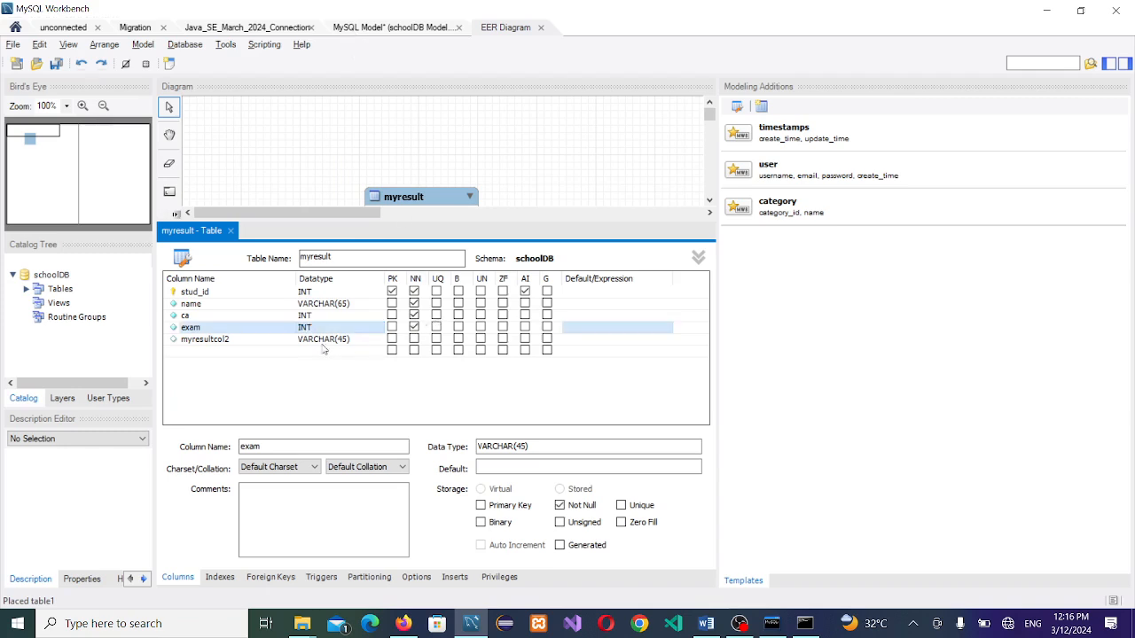
Step: Rename myresultcol2 to total and add a new column named time below it
left_click(337, 342)
left_click(236, 337)
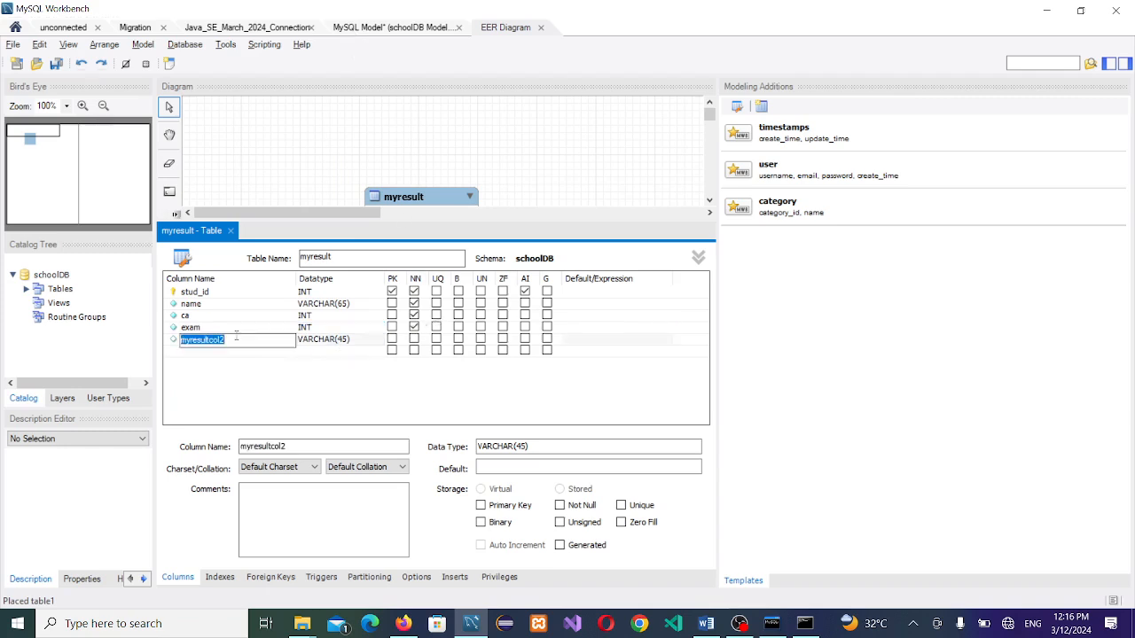
type("total")
left_click(370, 347)
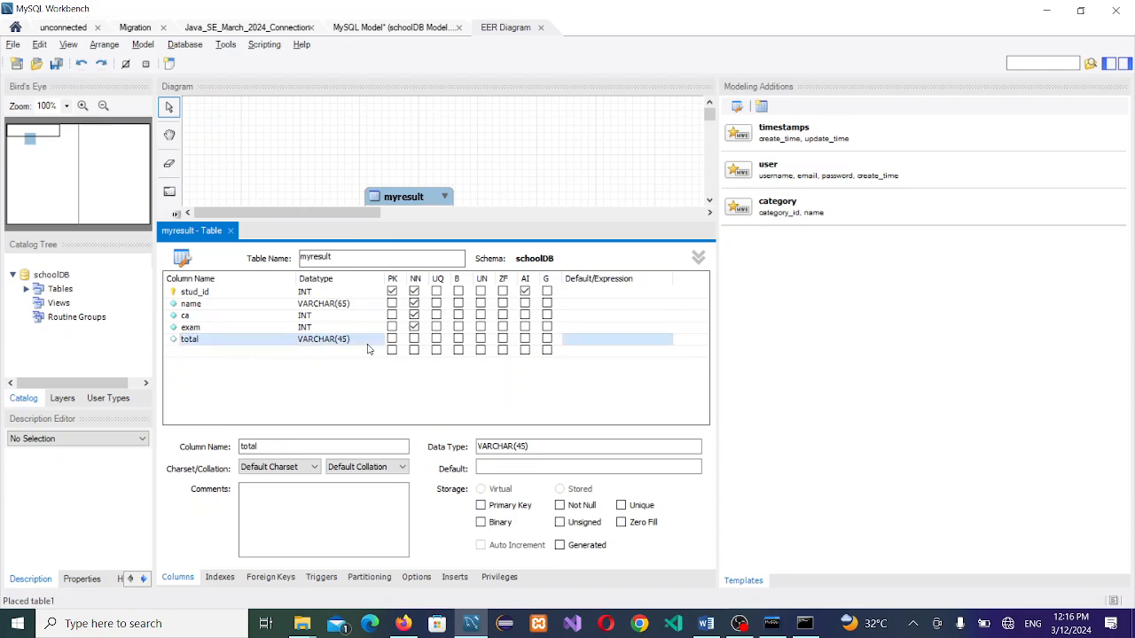
left_click(373, 346)
left_click(377, 342)
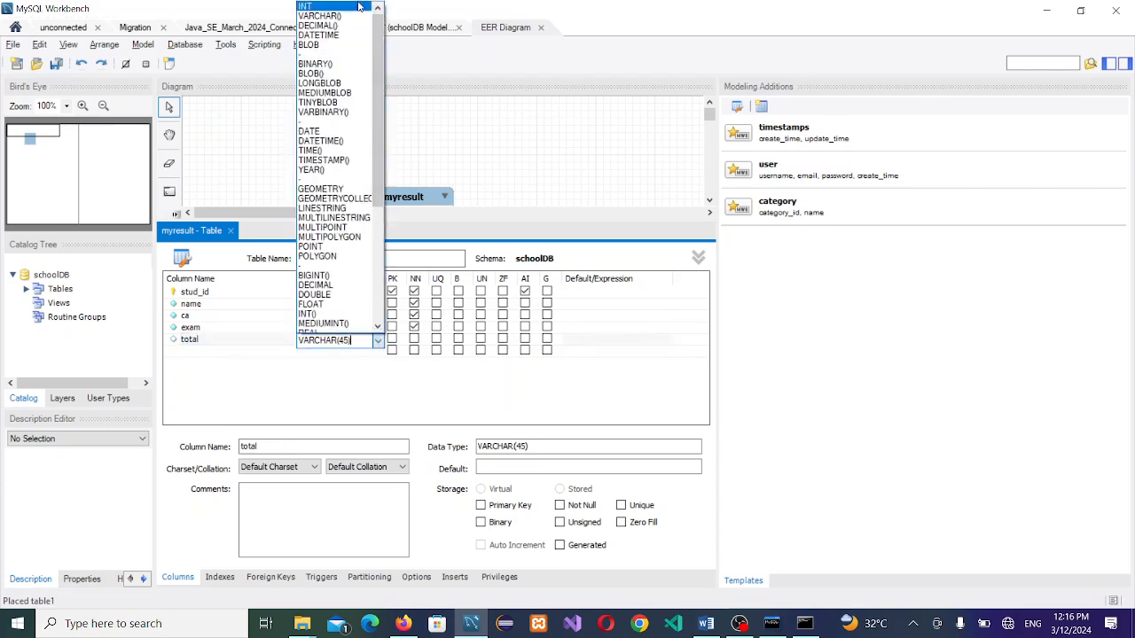
left_click(377, 342)
left_click(202, 352)
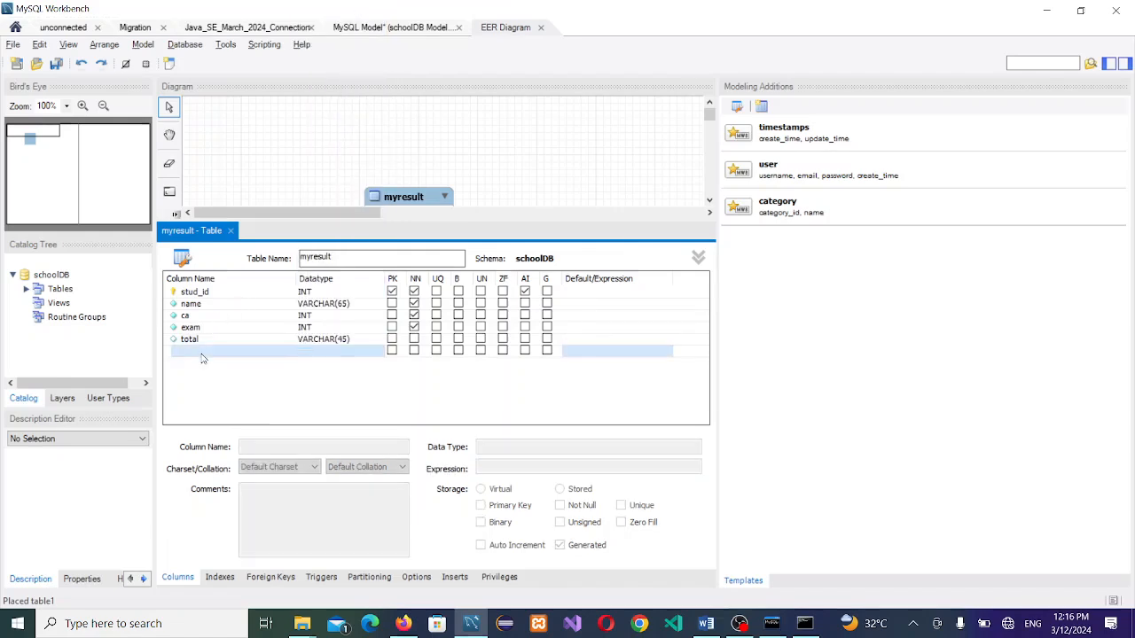
type("b")
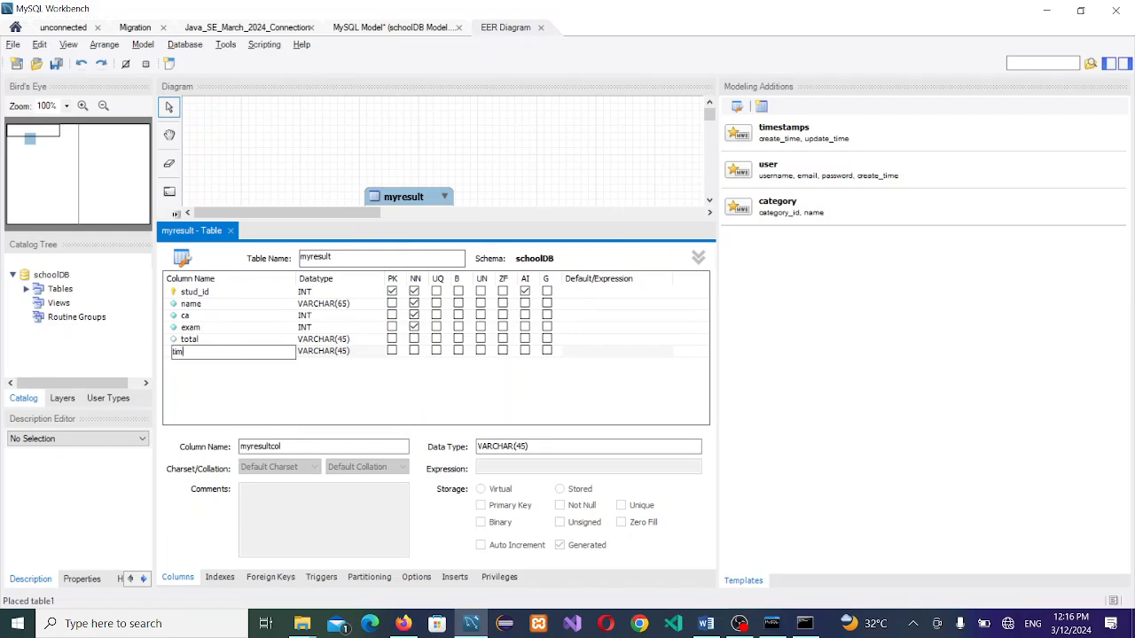
Step: Change the total column's data type to INT
left_click(371, 353)
left_click(362, 341)
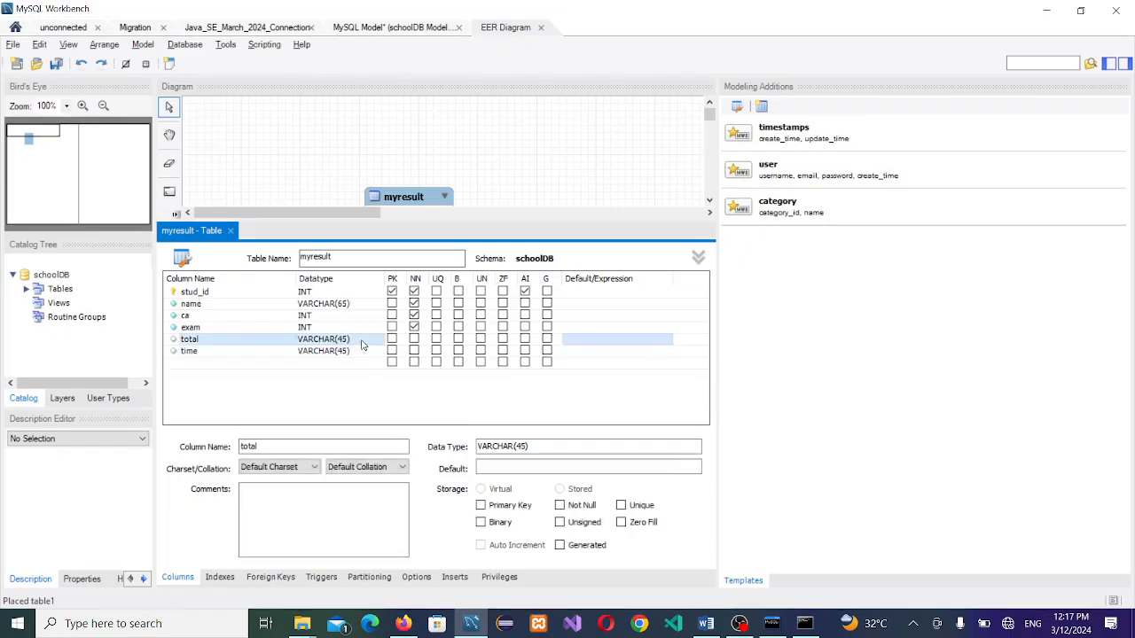
left_click(355, 341)
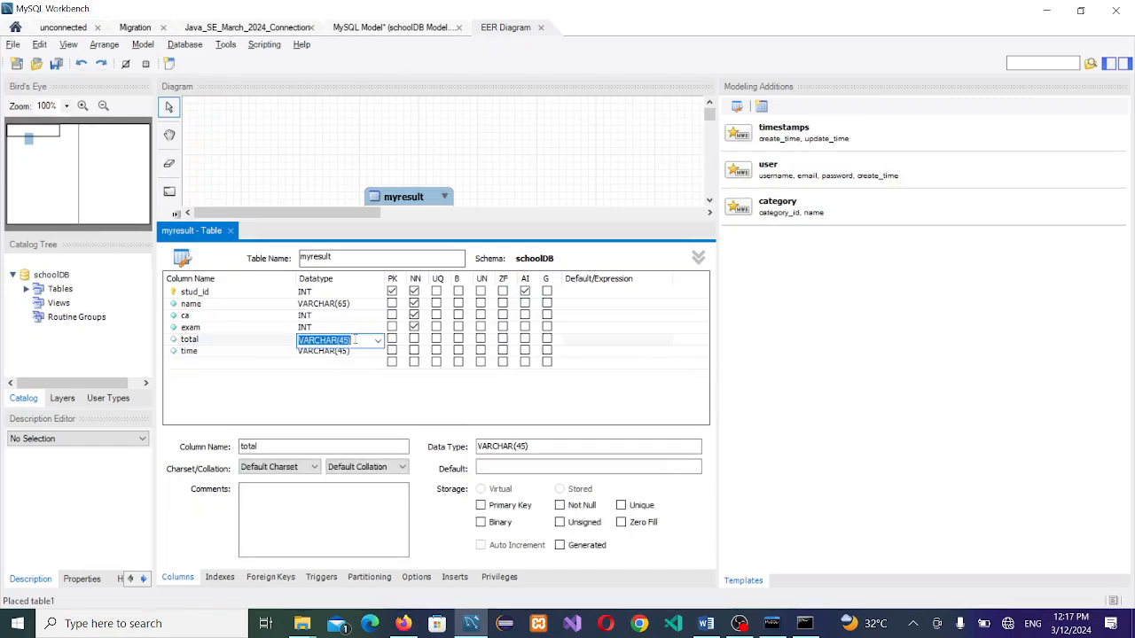
left_click(377, 341)
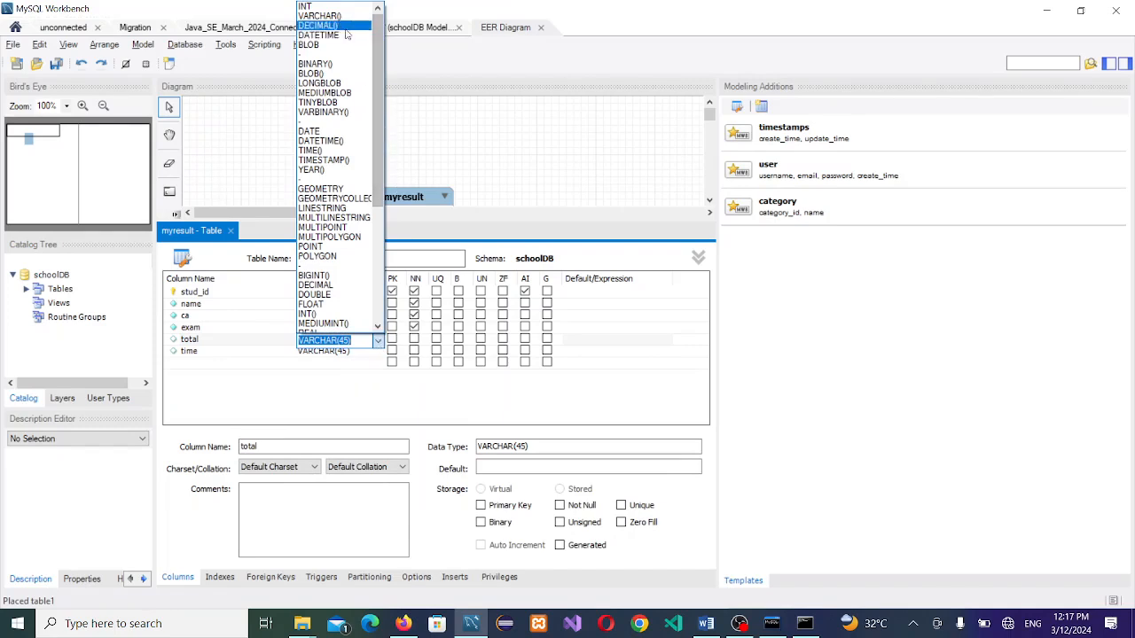
left_click(333, 7)
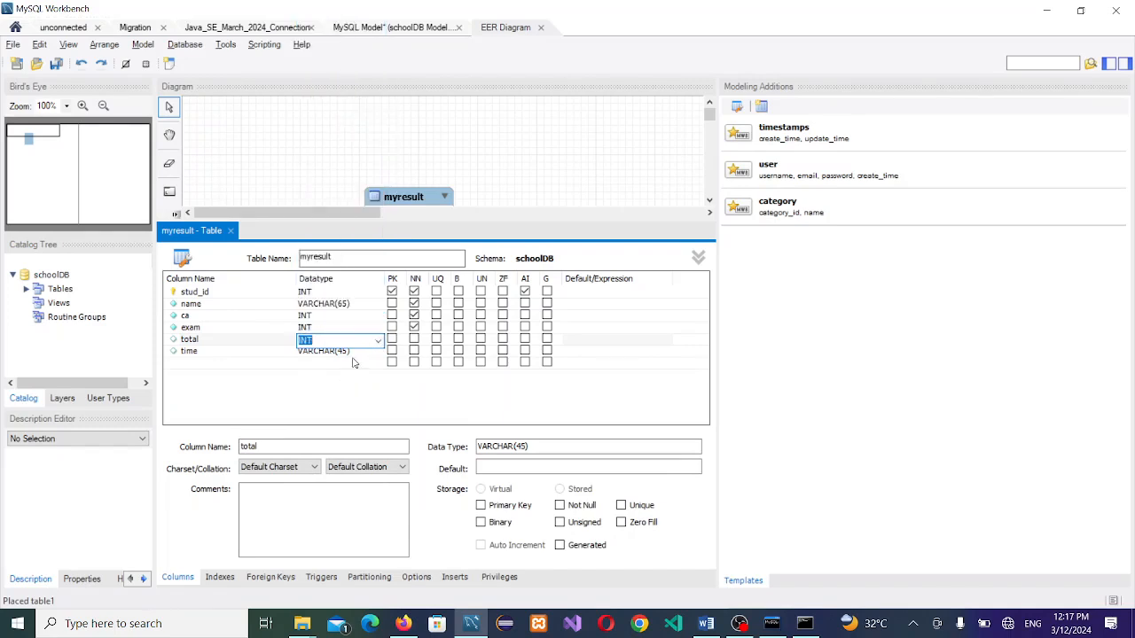
Step: Set the time column's data type to TIMESTAMP
left_click(357, 353)
left_click(377, 353)
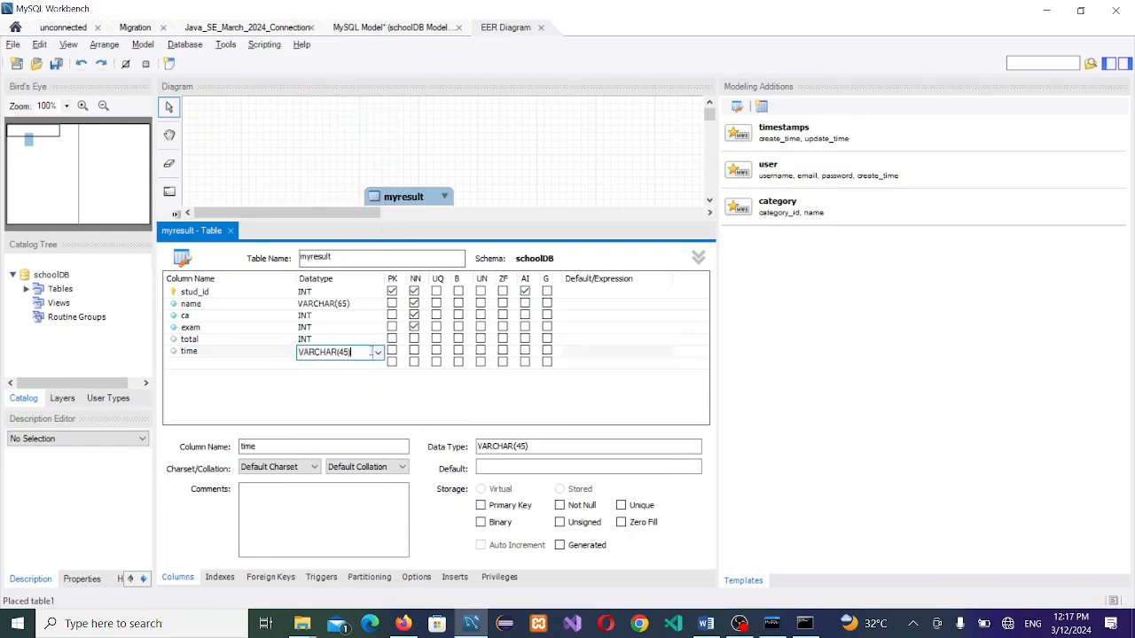
left_click(378, 354)
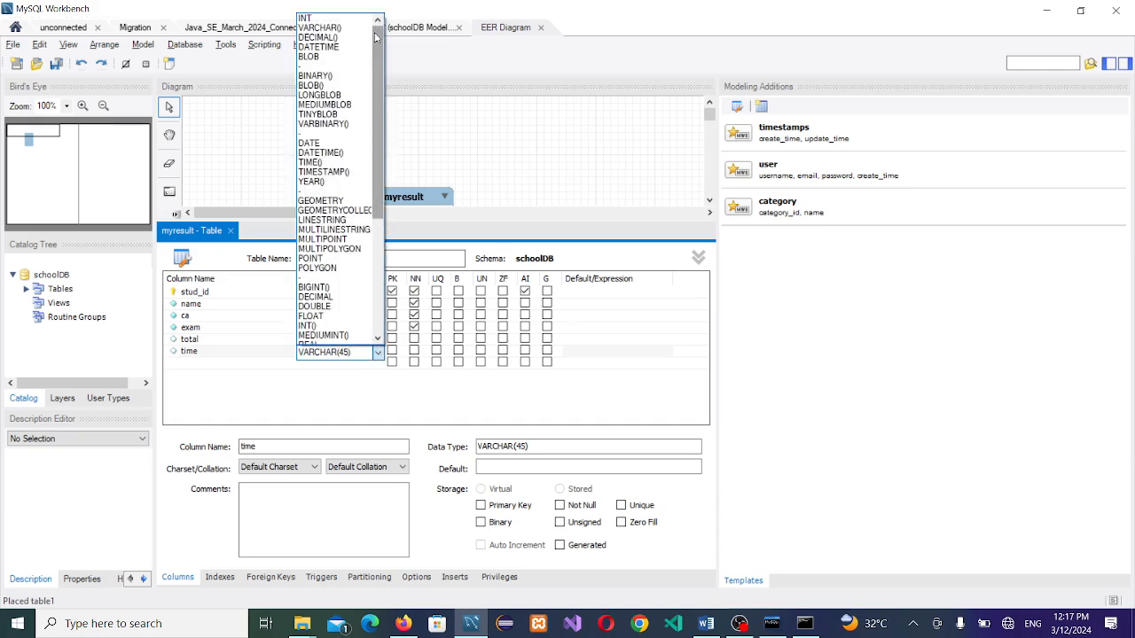
scroll(352, 344, "down", 4)
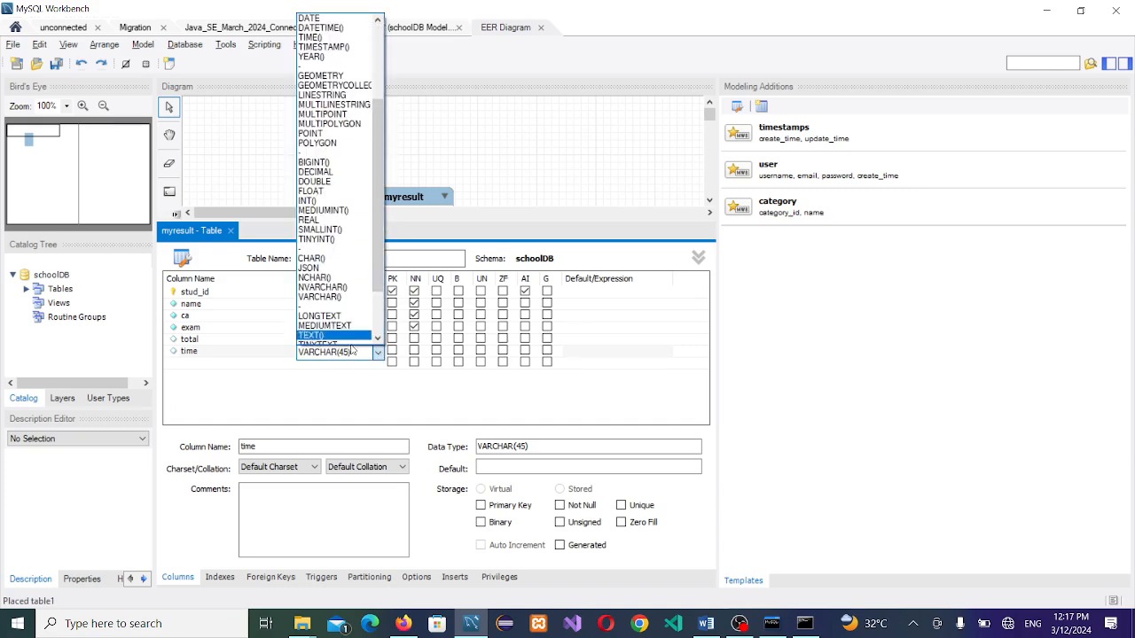
left_click(355, 354)
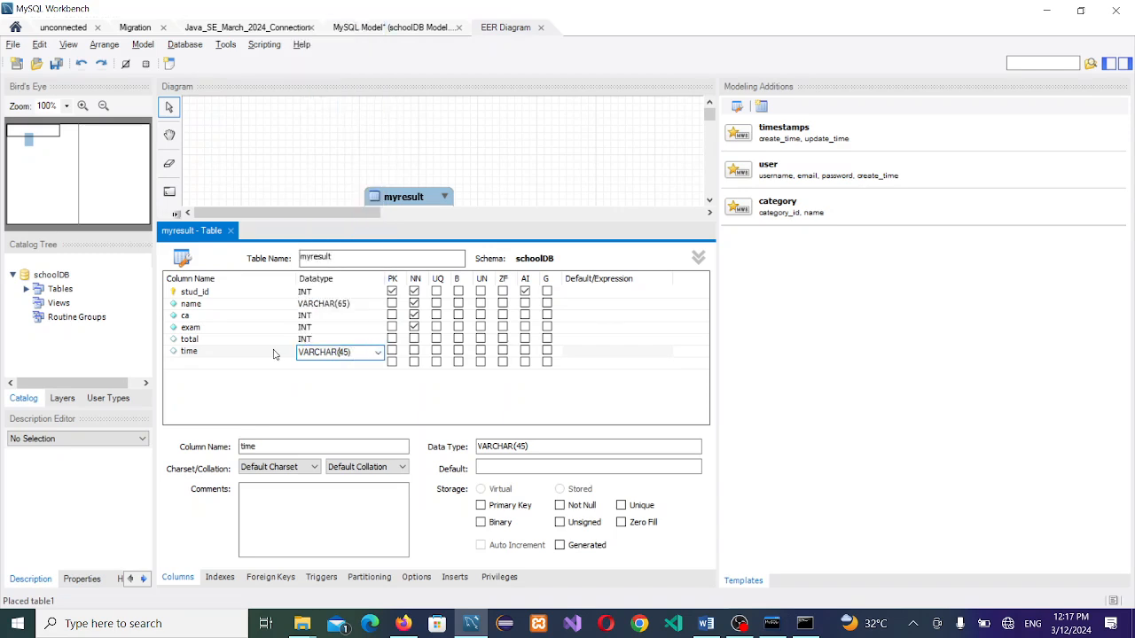
left_click_drag(364, 352, 266, 343)
type("time")
key("Return")
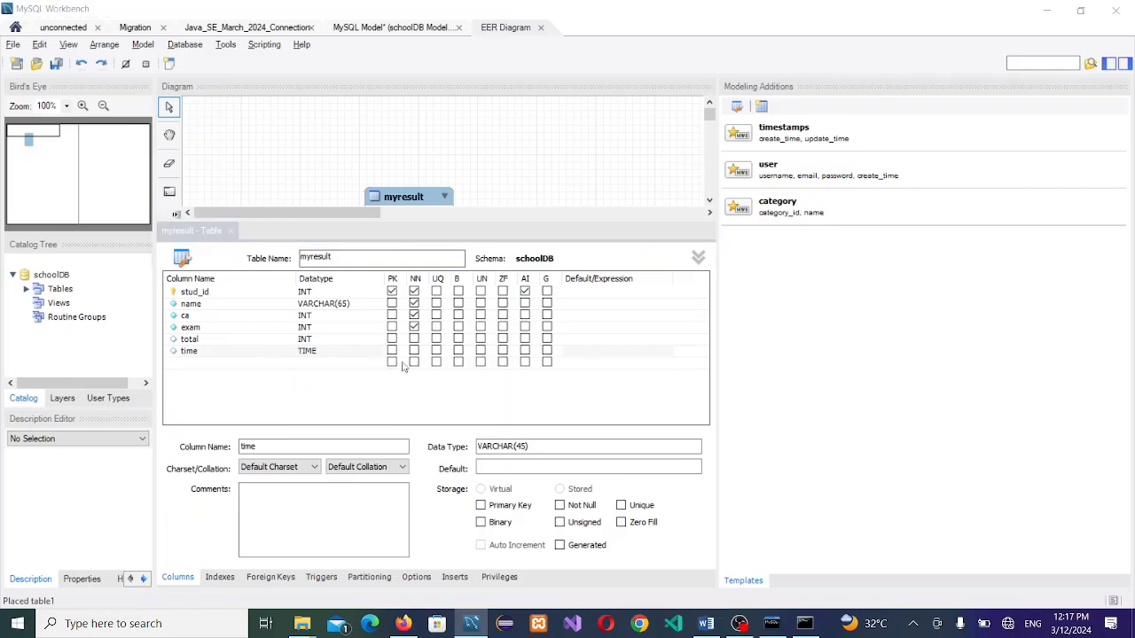
left_click(366, 353)
left_click(363, 353)
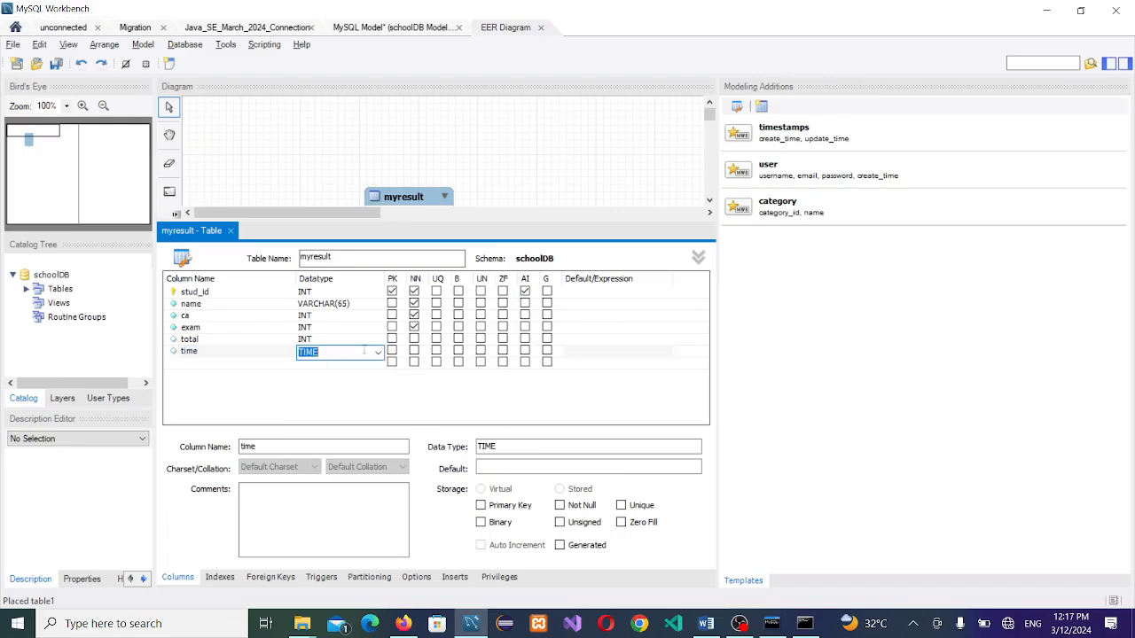
left_click(378, 352)
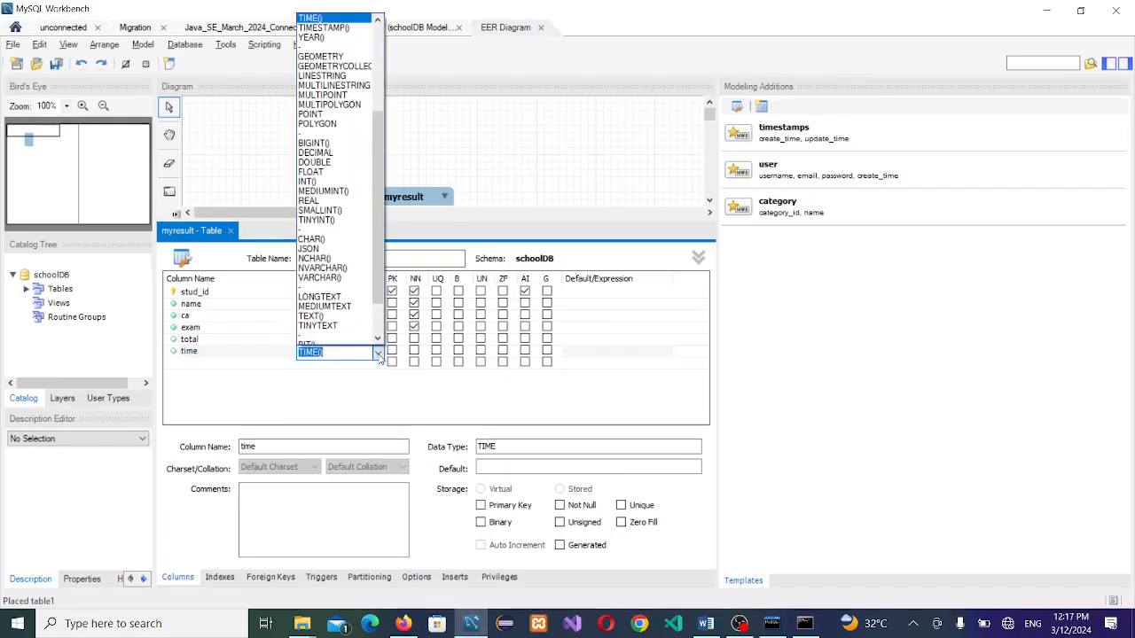
left_click_drag(372, 153, 378, 67)
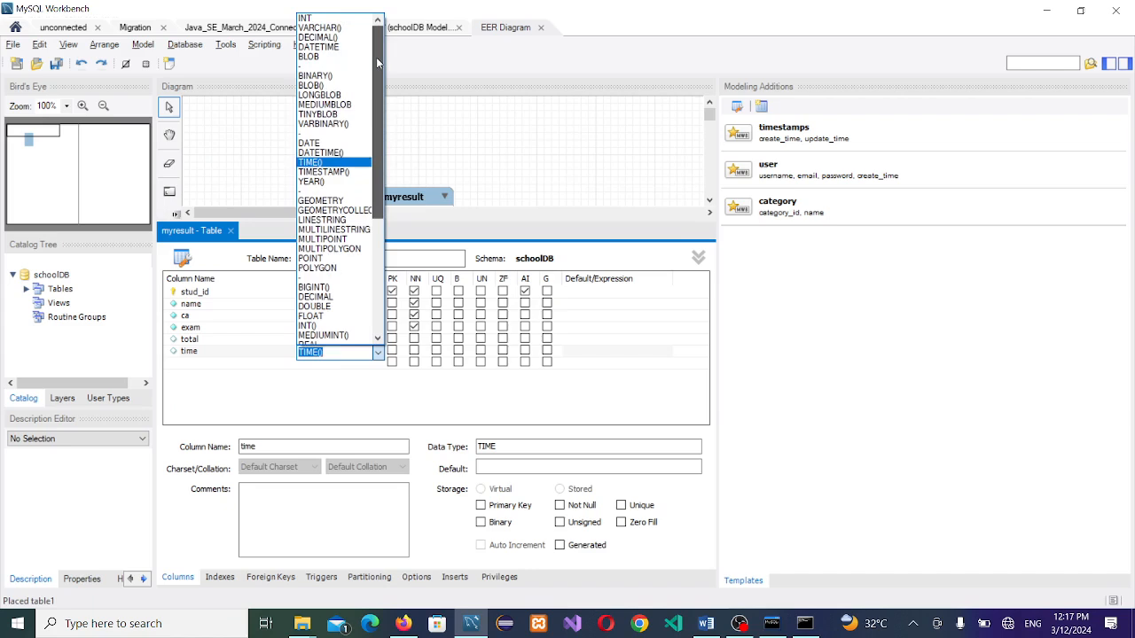
left_click_drag(376, 56, 367, 180)
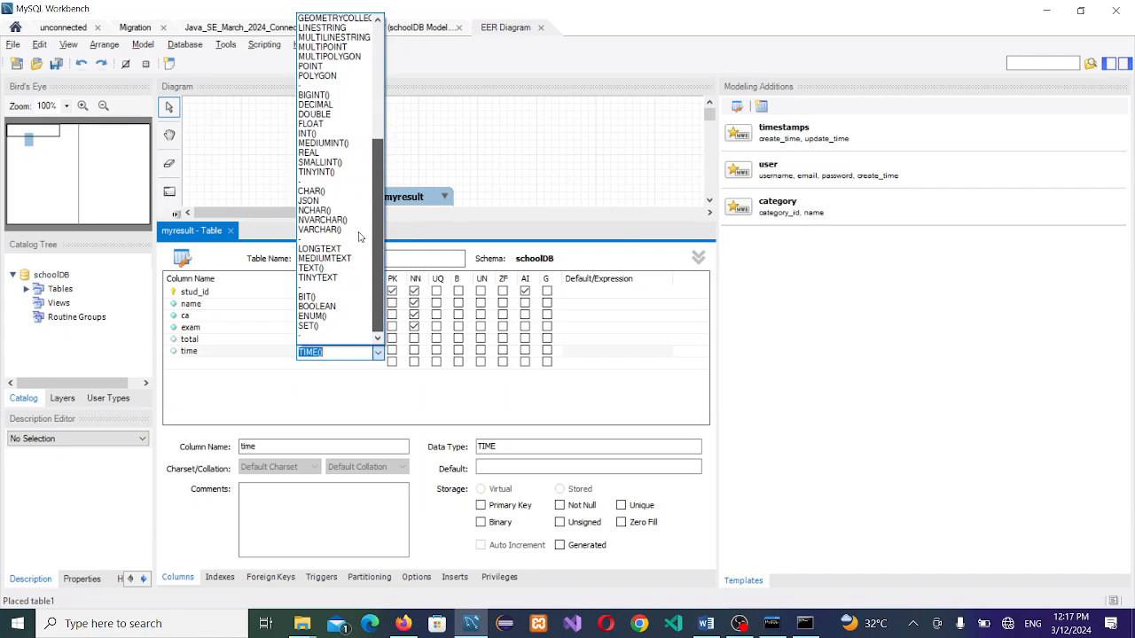
left_click_drag(361, 236, 367, 55)
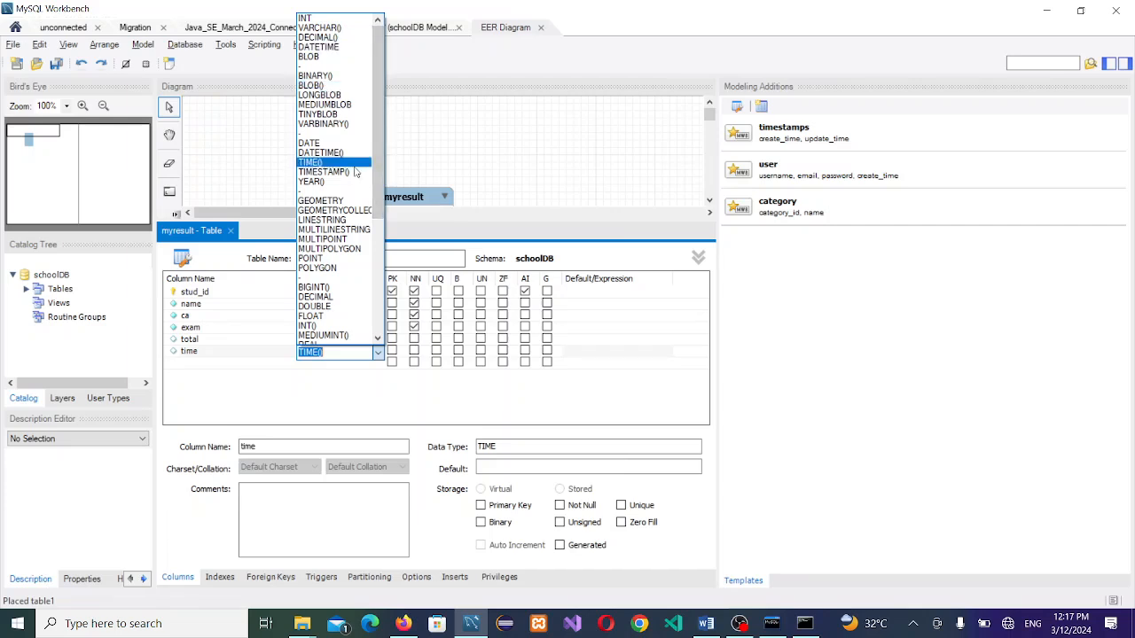
left_click(355, 171)
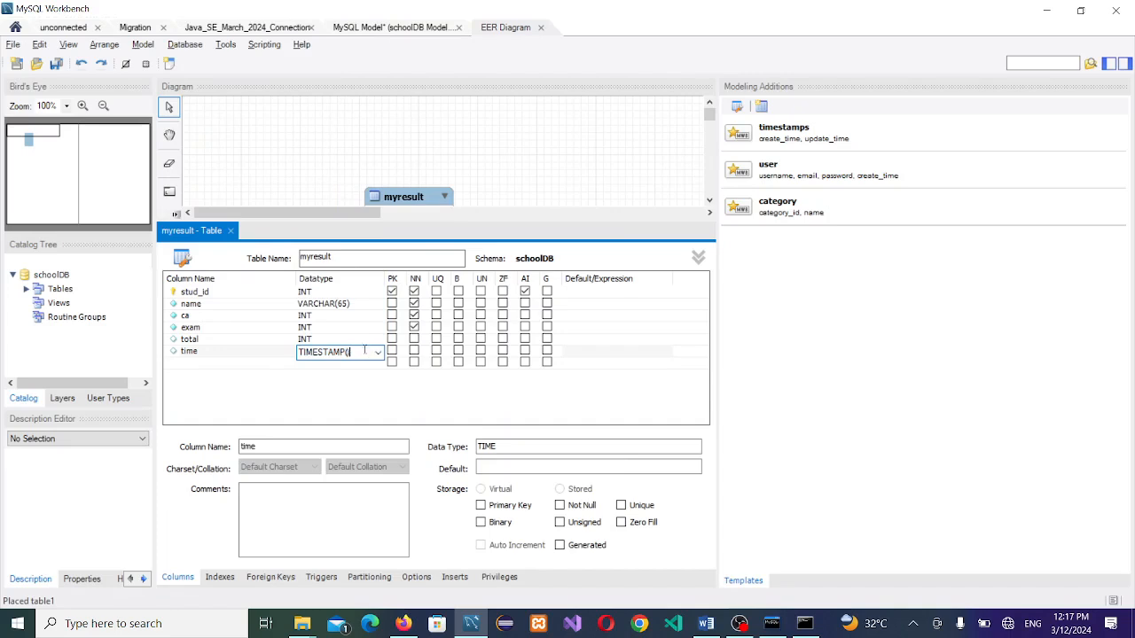
Step: Mark time and total as not null and close the myresult table editor
left_click(414, 351)
left_click(413, 339)
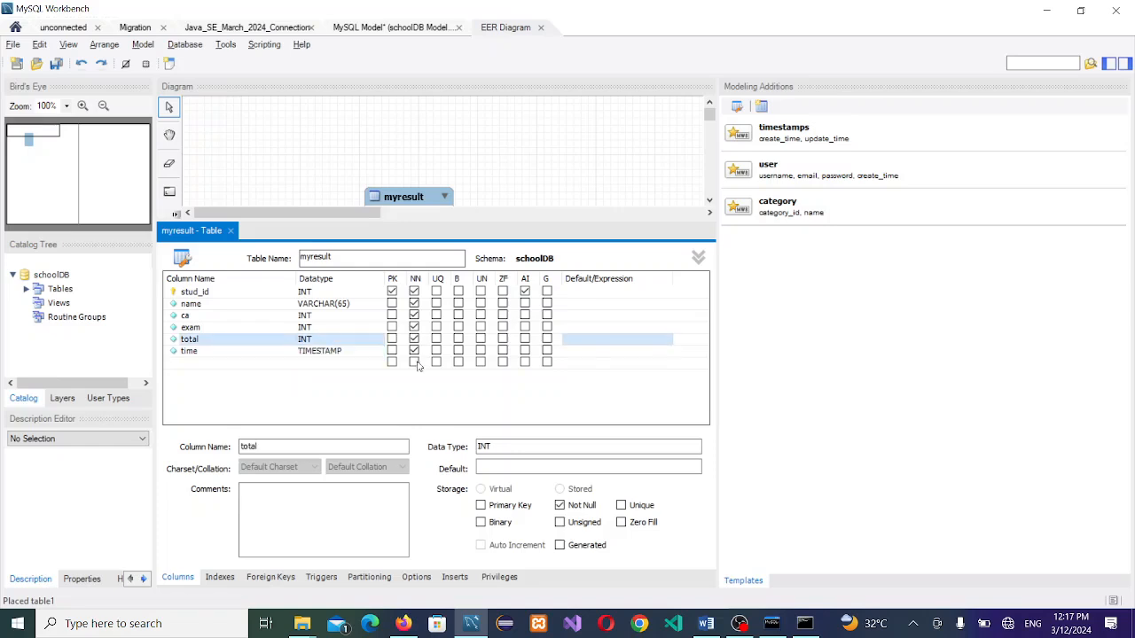
left_click(503, 172)
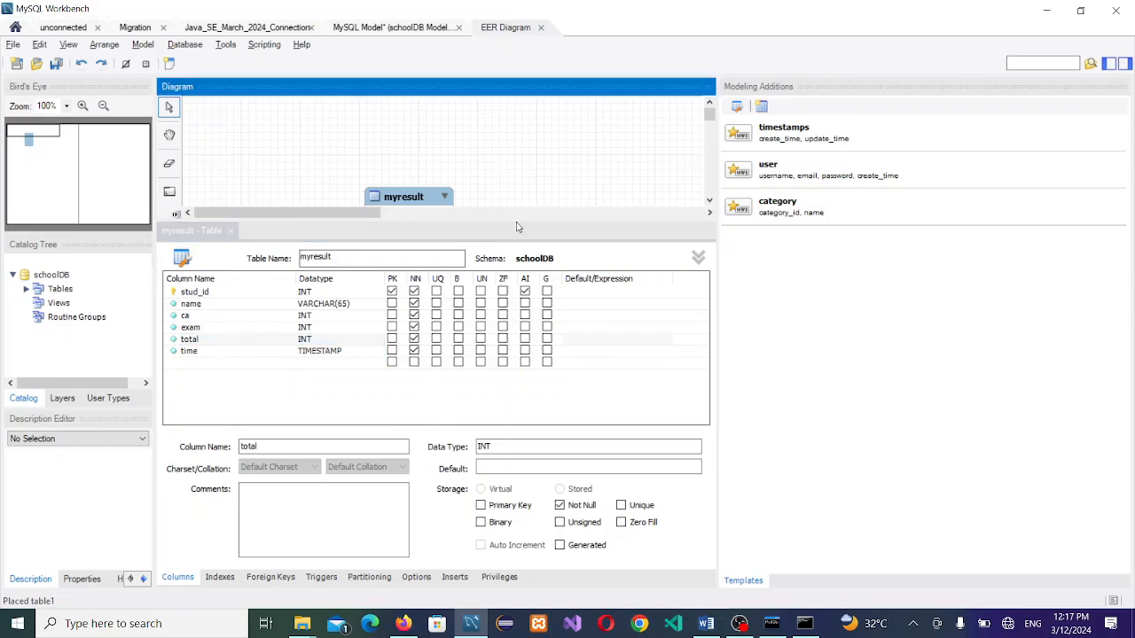
left_click(233, 231)
Step: Move the myresult table to the diagram's upper left and save the schoolDB model
left_click_drag(400, 200, 309, 163)
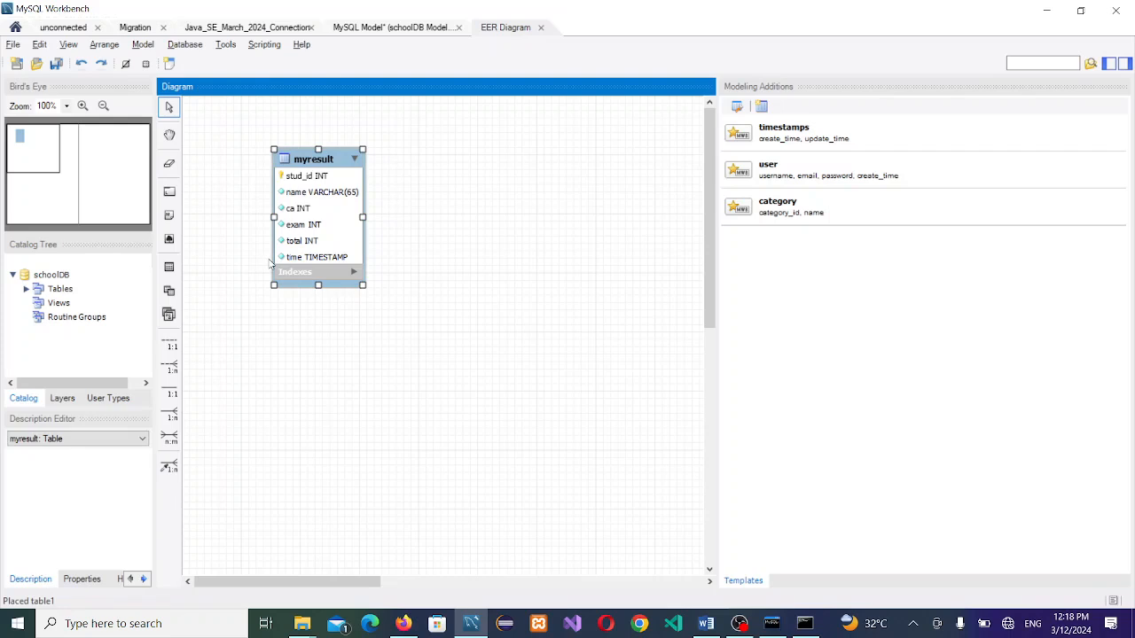
key("ctrl+s")
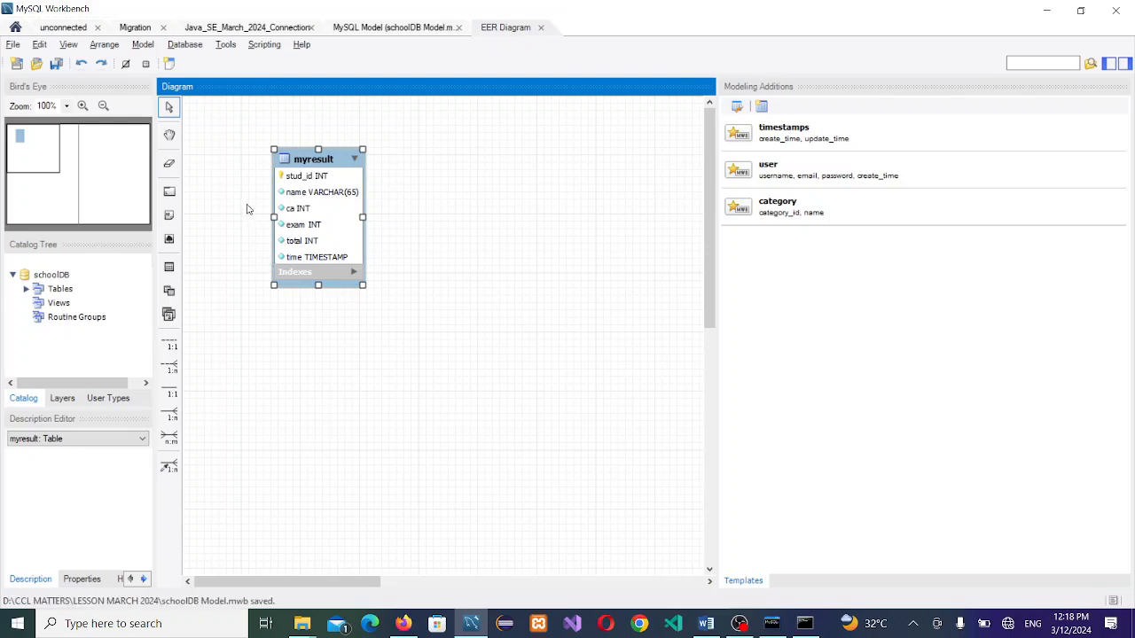
left_click(182, 49)
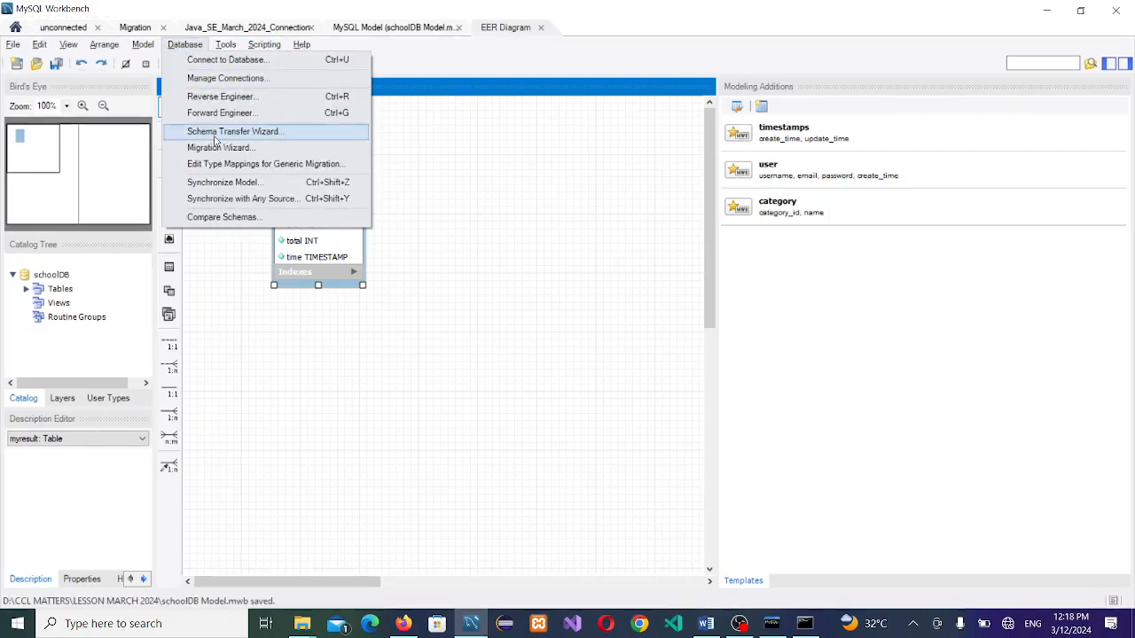
left_click(215, 113)
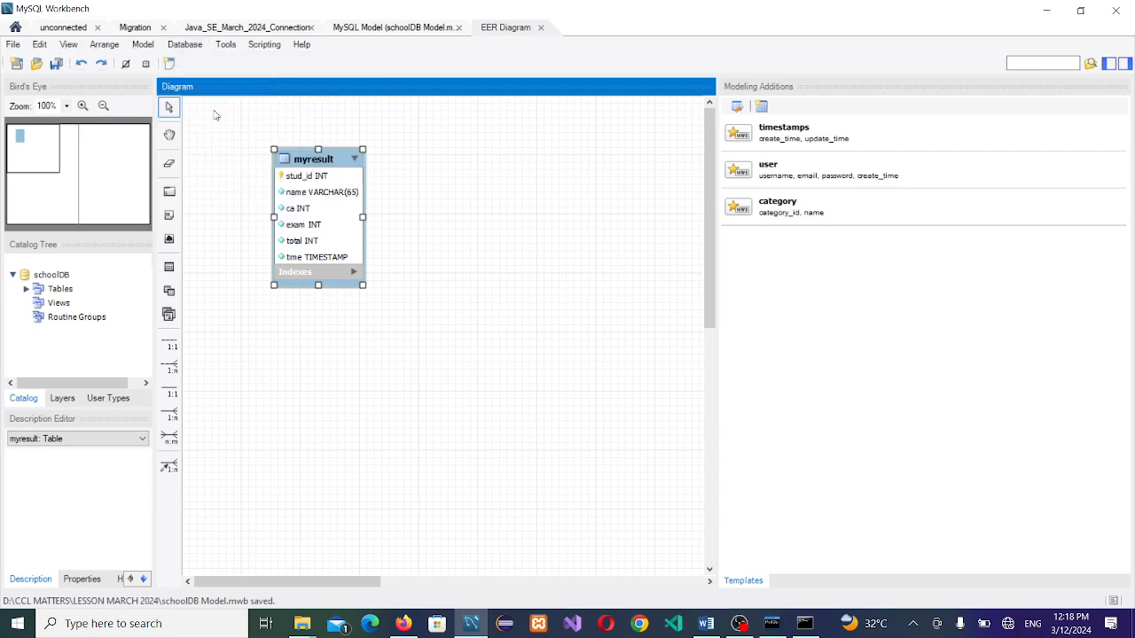
key("Escape")
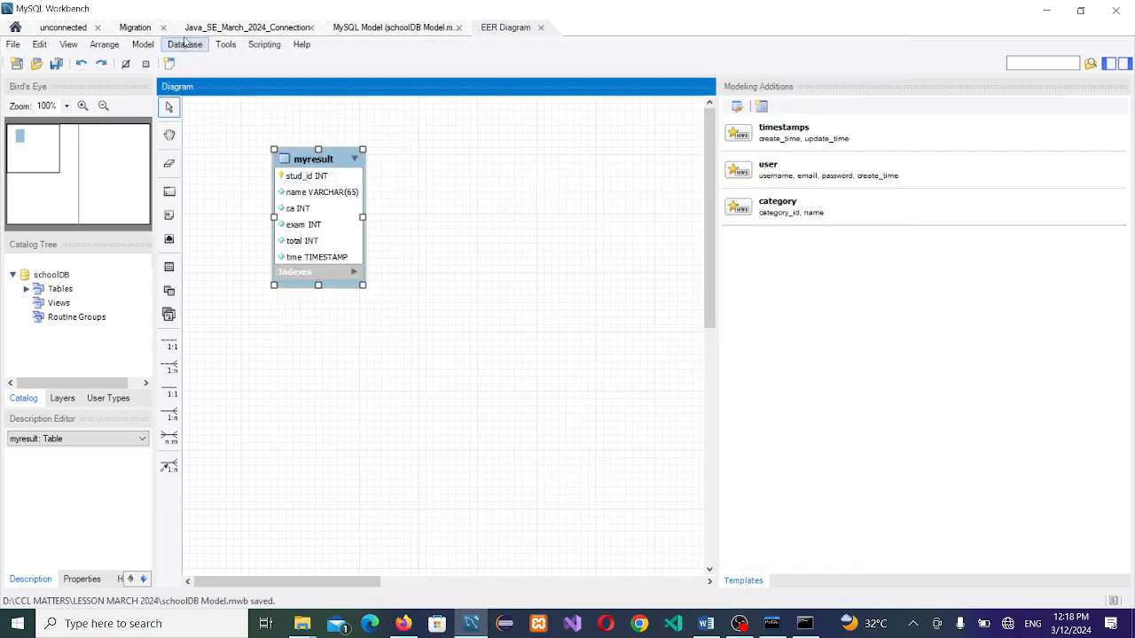
Step: Forward engineer the model to the database, running the wizard through to completion
left_click(185, 45)
left_click(232, 115)
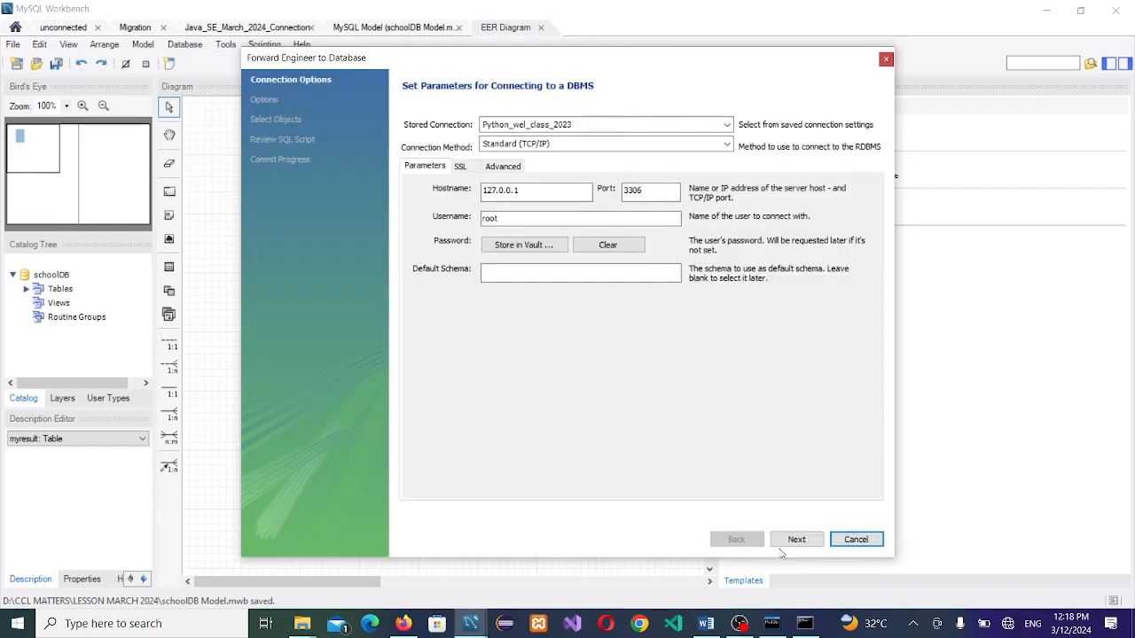
left_click(796, 539)
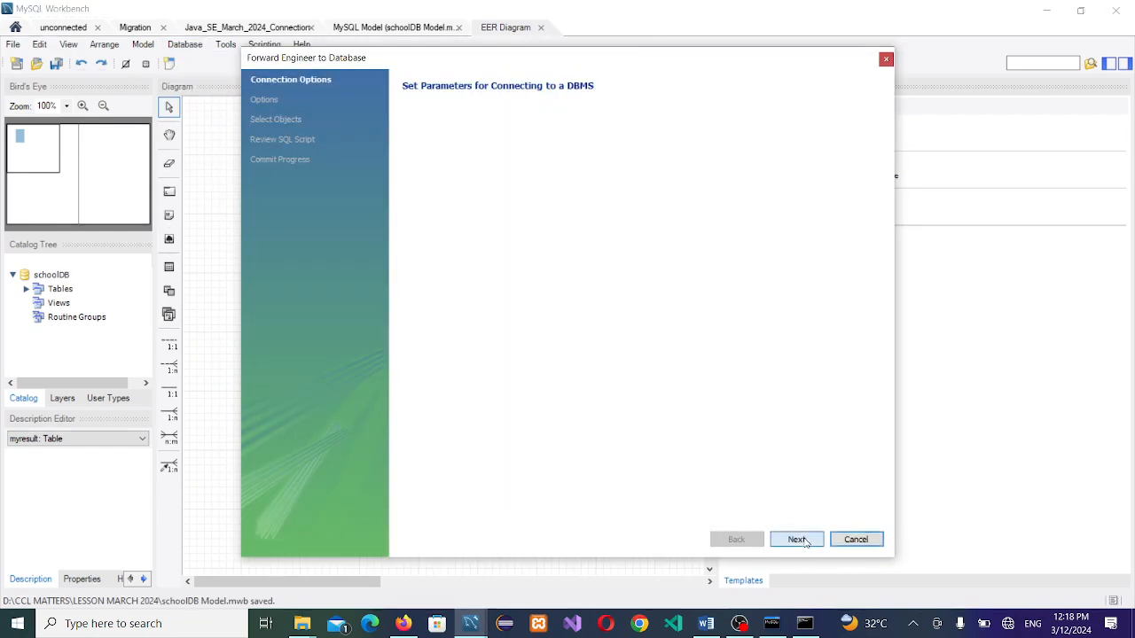
left_click(798, 539)
left_click(798, 540)
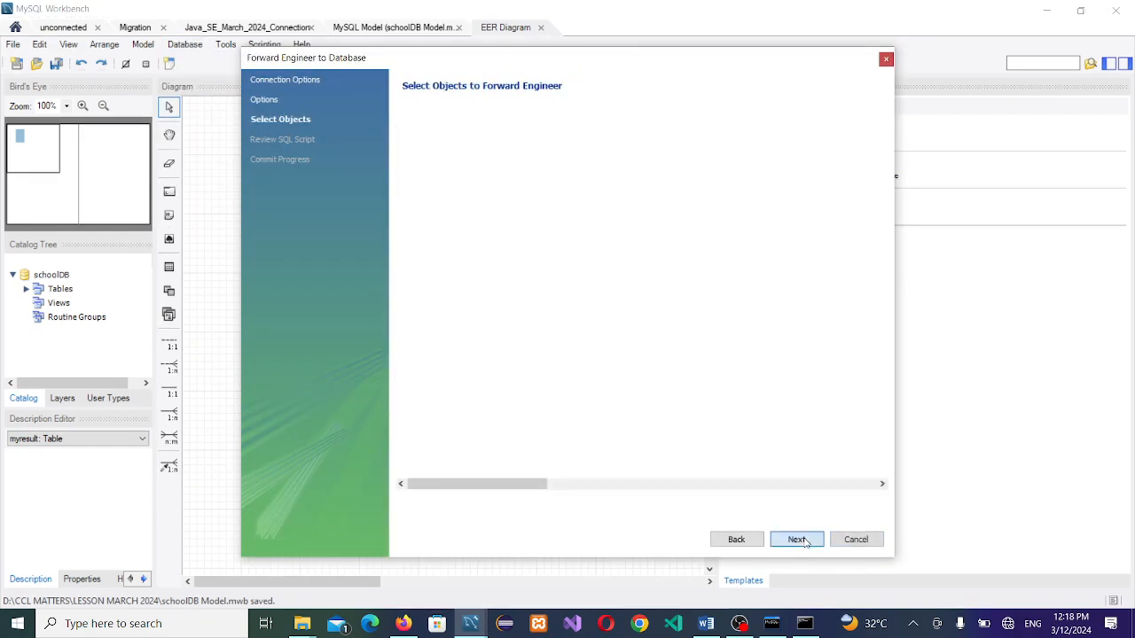
left_click(797, 540)
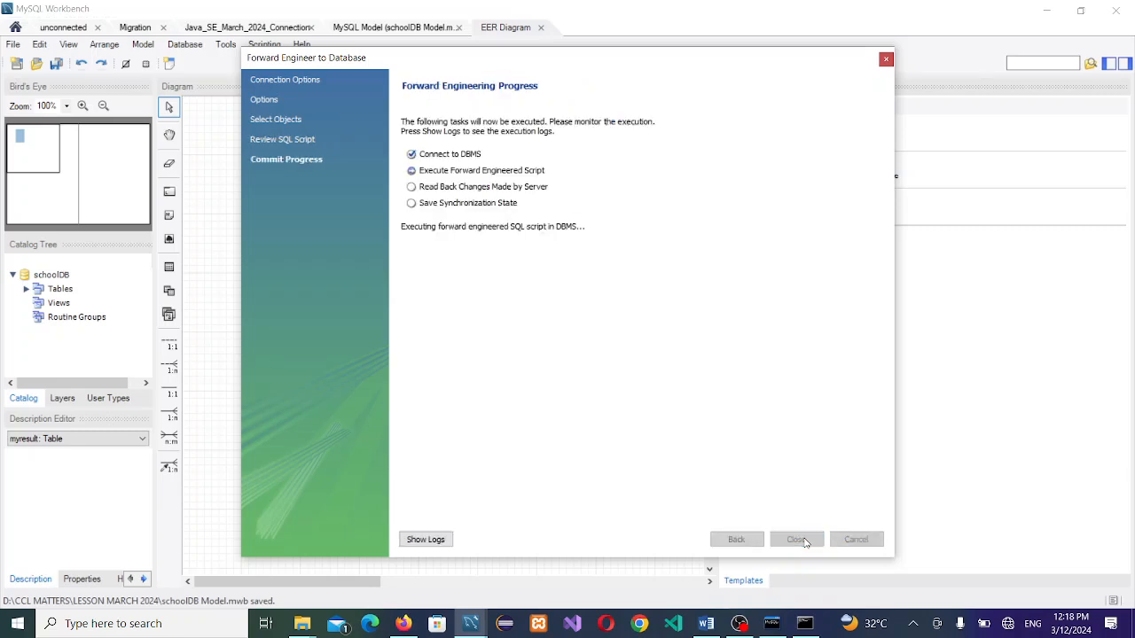
left_click(796, 540)
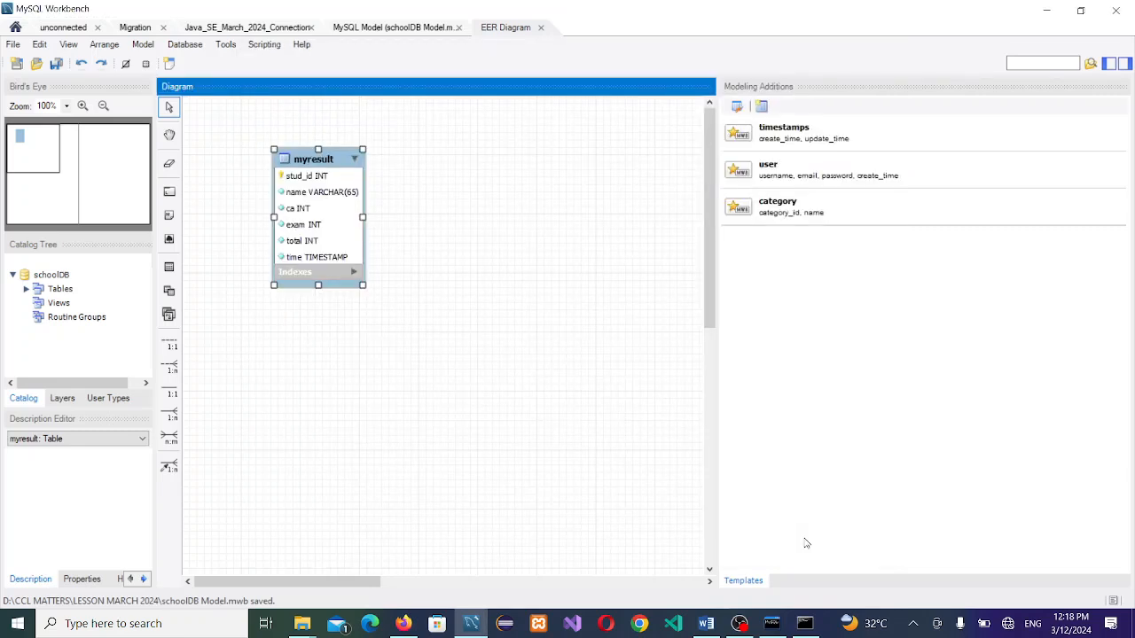
Step: In the Java SE March 2024 connection's editor, close the countrylanguage result and run show tables
left_click(399, 336)
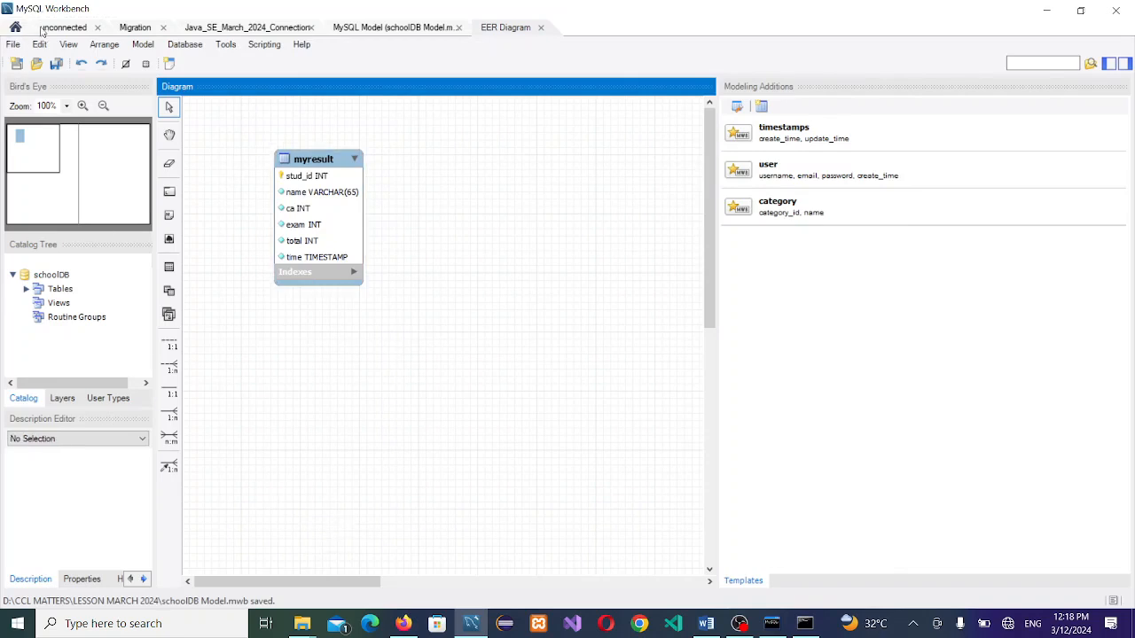
left_click(69, 27)
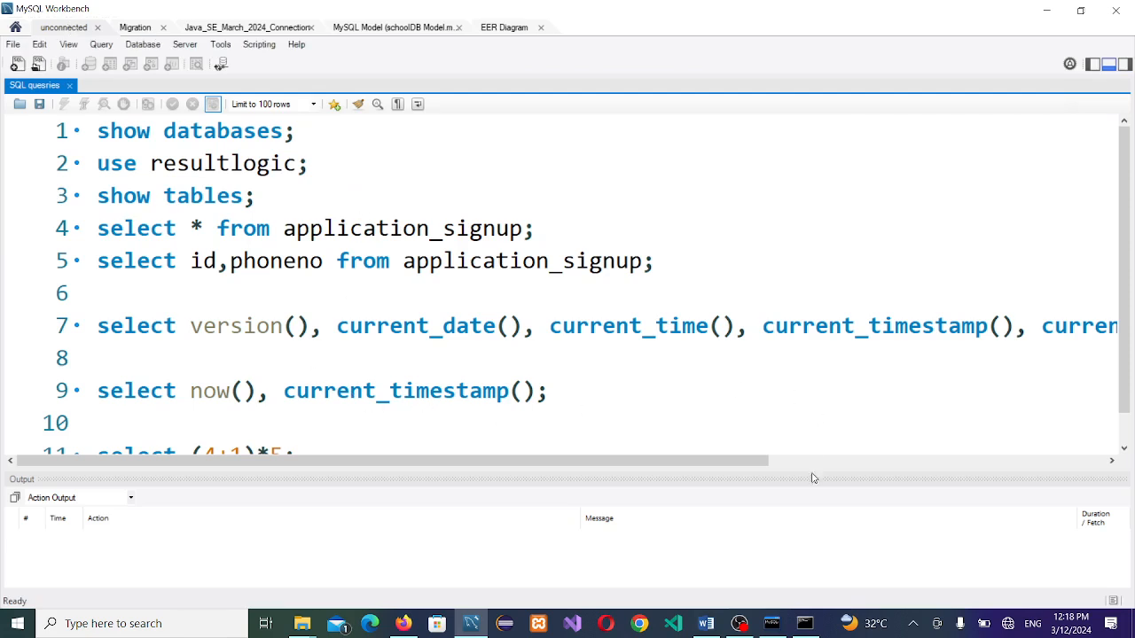
left_click(1124, 448)
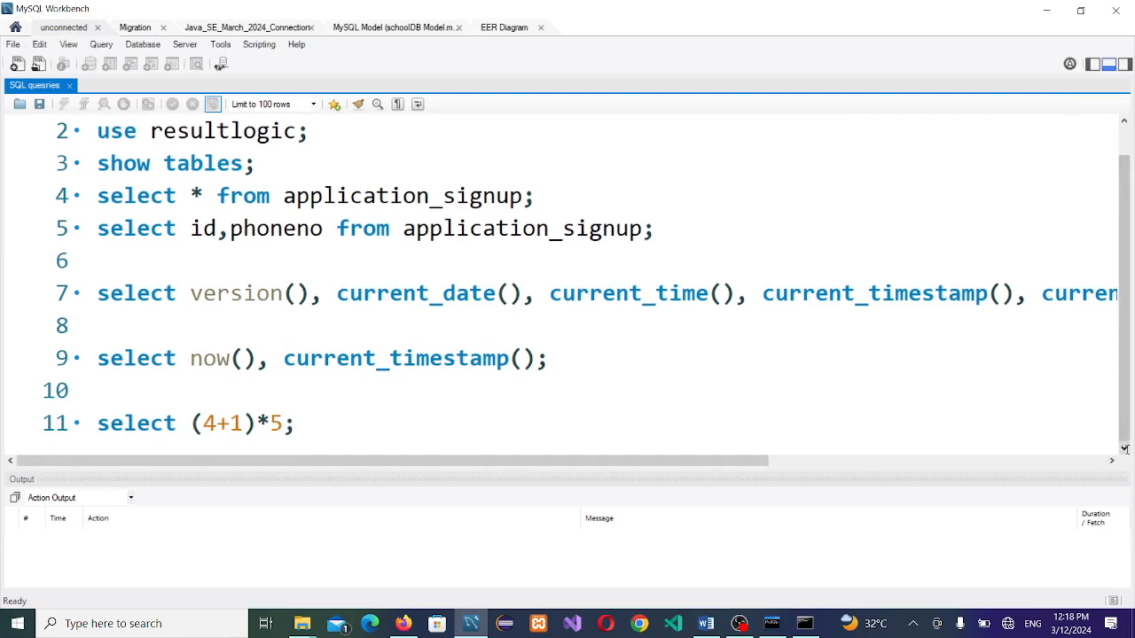
left_click(214, 30)
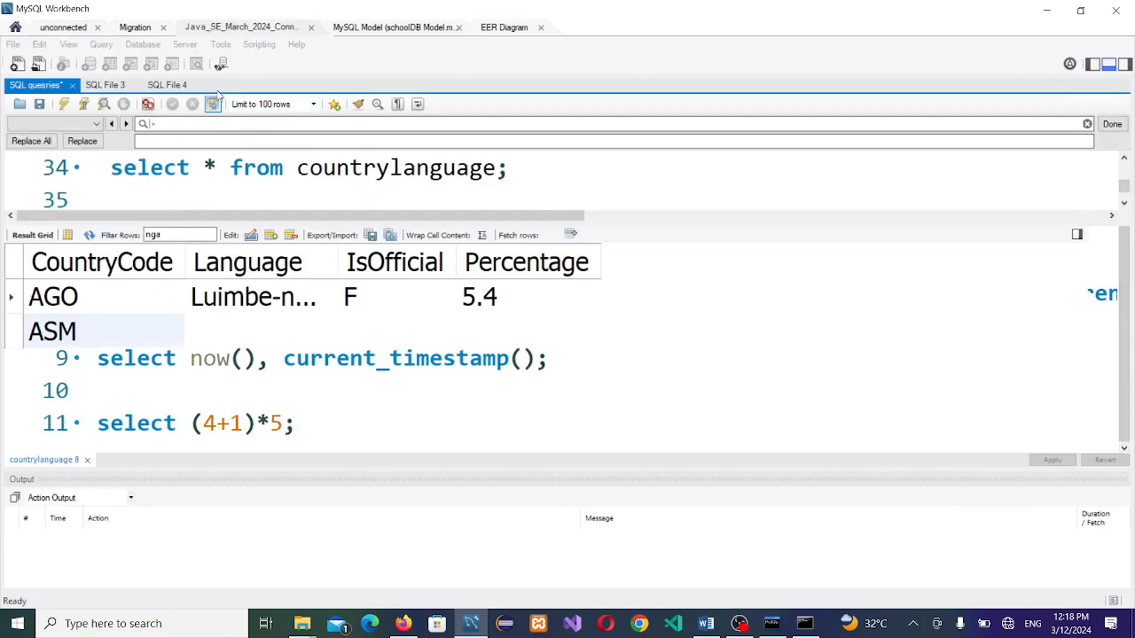
left_click(87, 460)
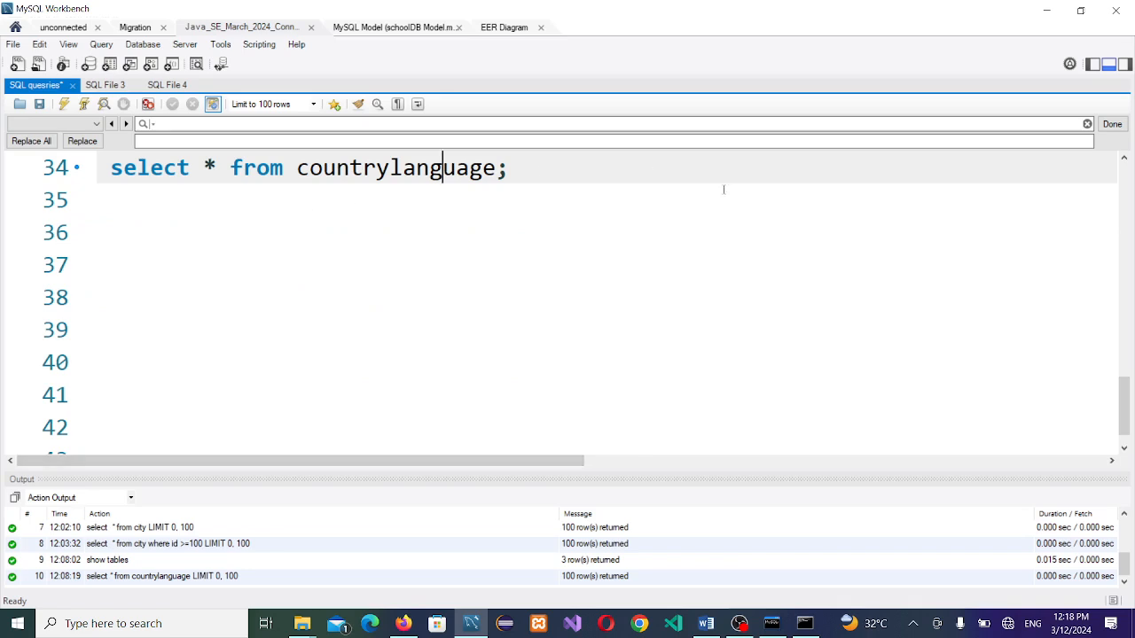
scroll(178, 293, "up", 3)
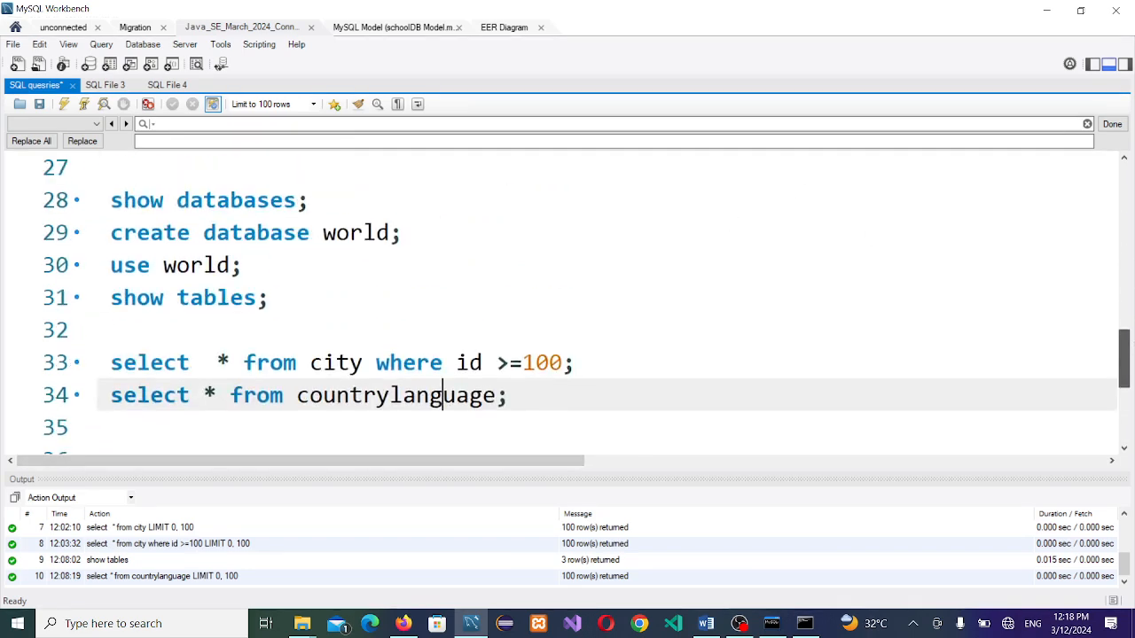
left_click(178, 297)
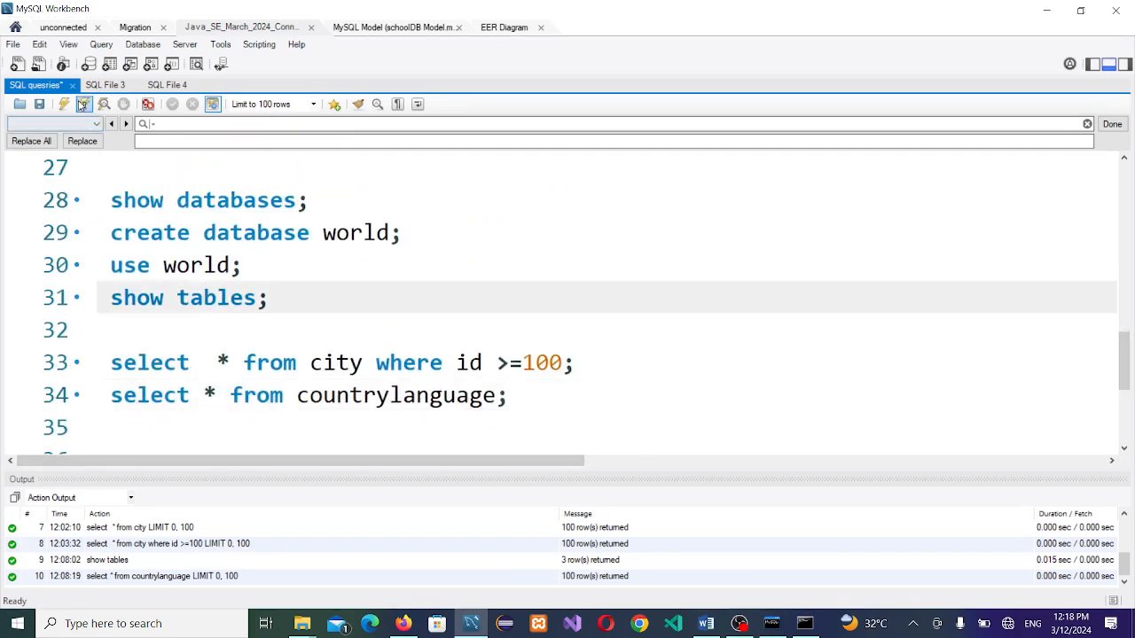
left_click(84, 104)
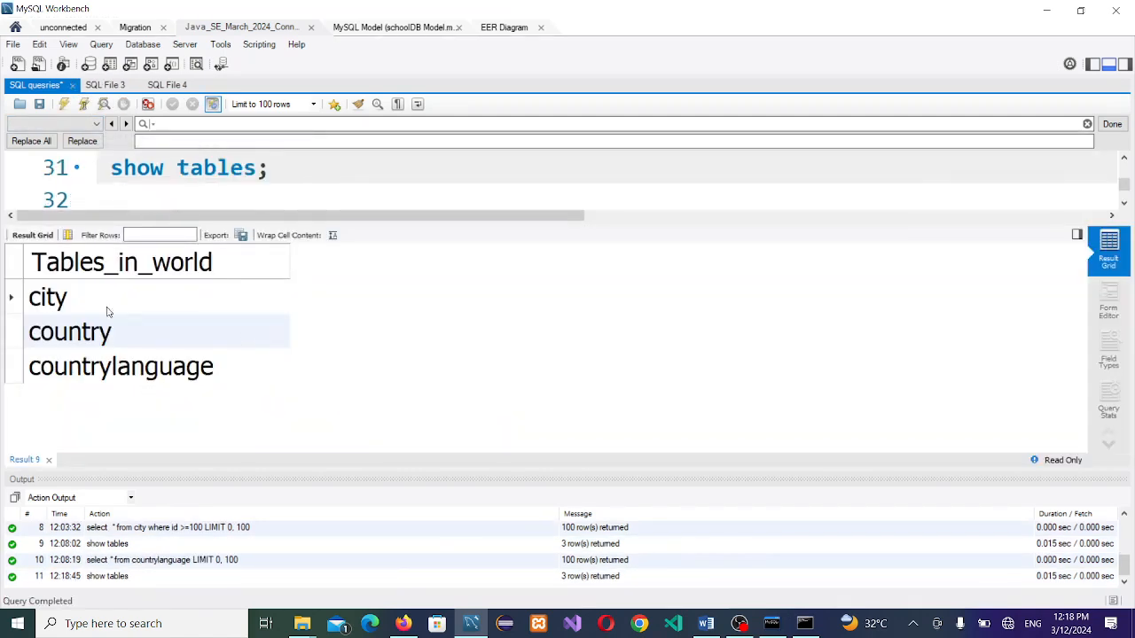
Step: Run show databases, confirm schooldb appears in the list, then close that result
scroll(204, 169, "up", 1)
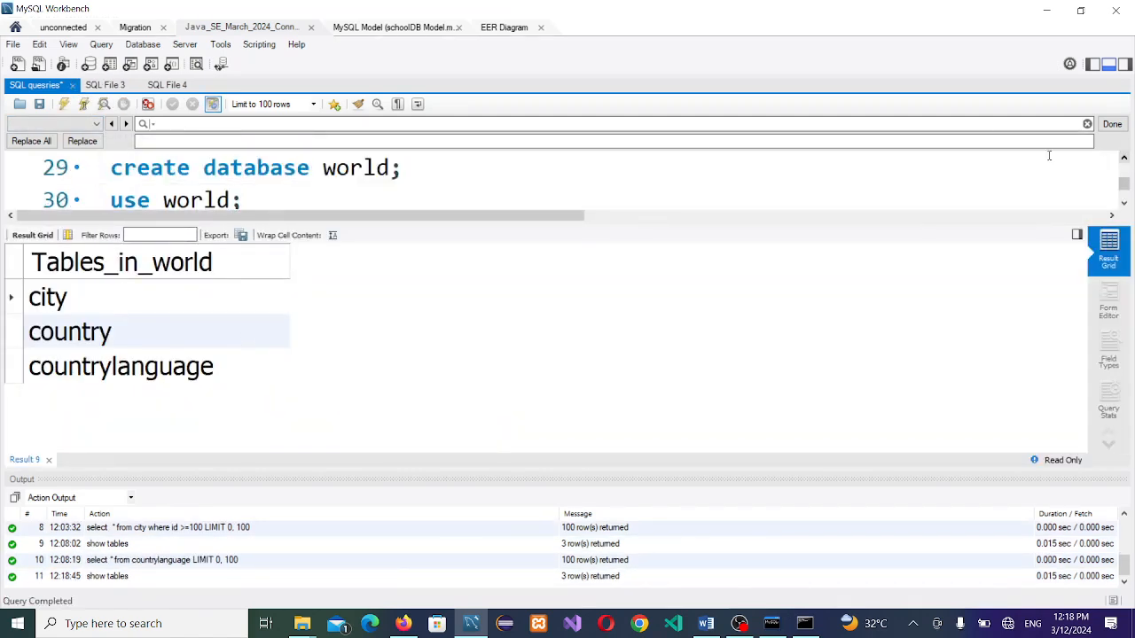
left_click(1123, 157)
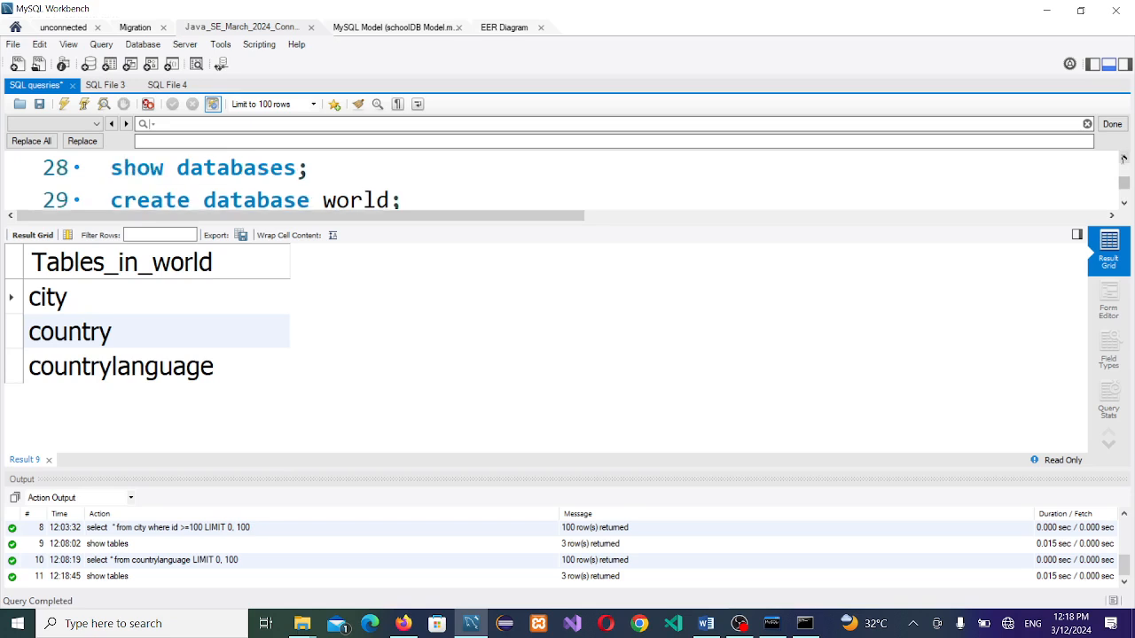
left_click(229, 167)
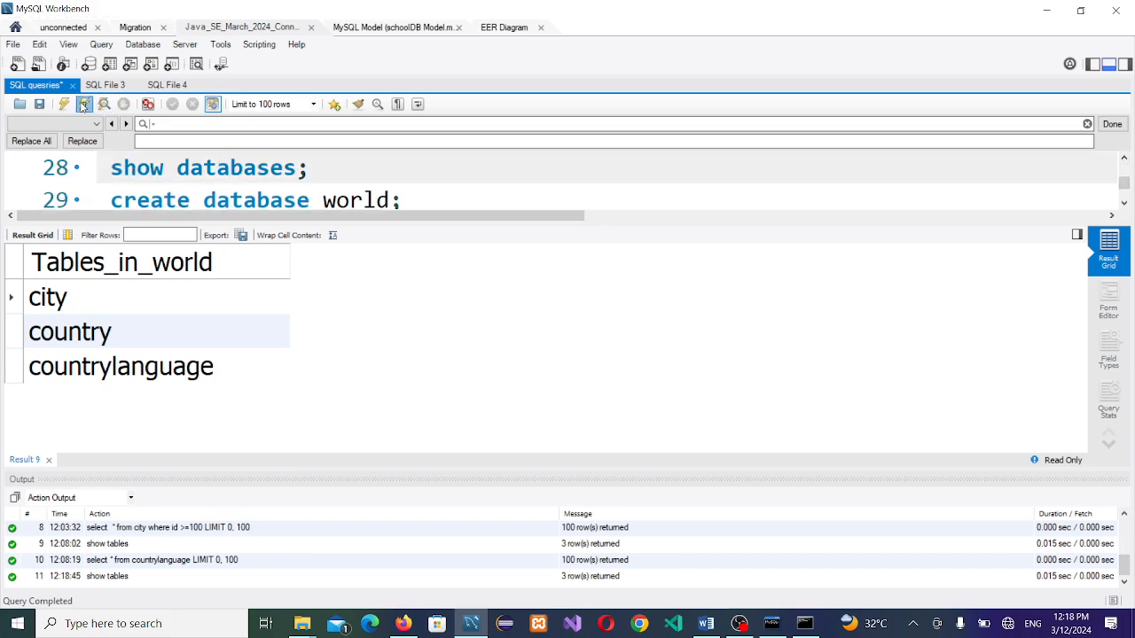
left_click(83, 103)
left_click(96, 330)
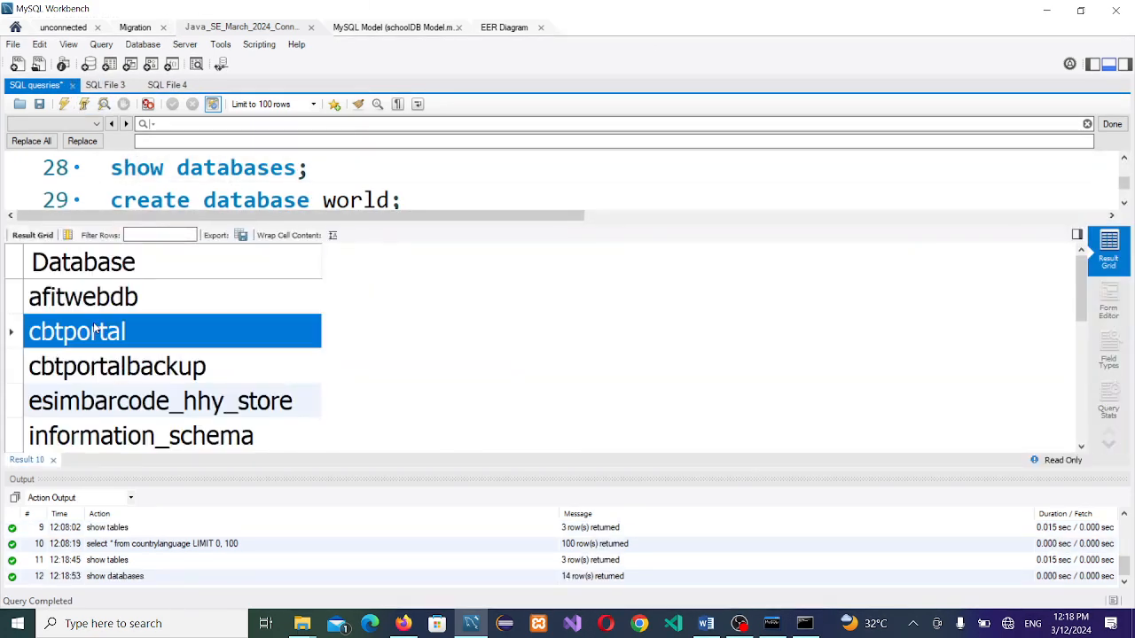
key("Down")
key("Down")
key("Down")
key("Down")
key("Down")
key("Down")
key("Down")
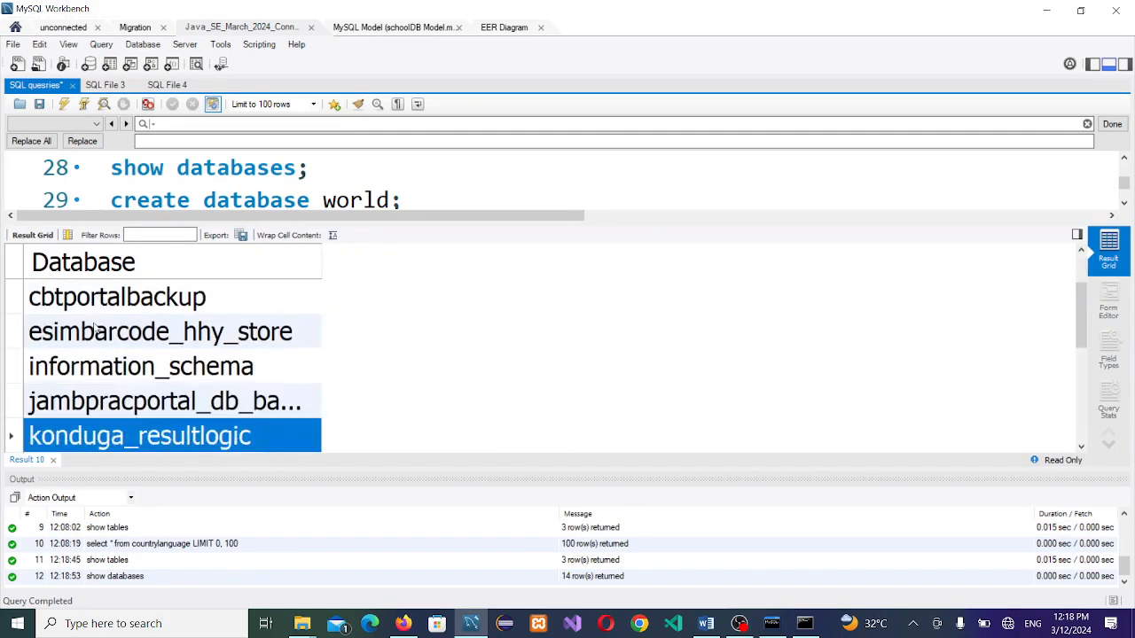
key("Down")
key("Down")
key("Down")
key("Down")
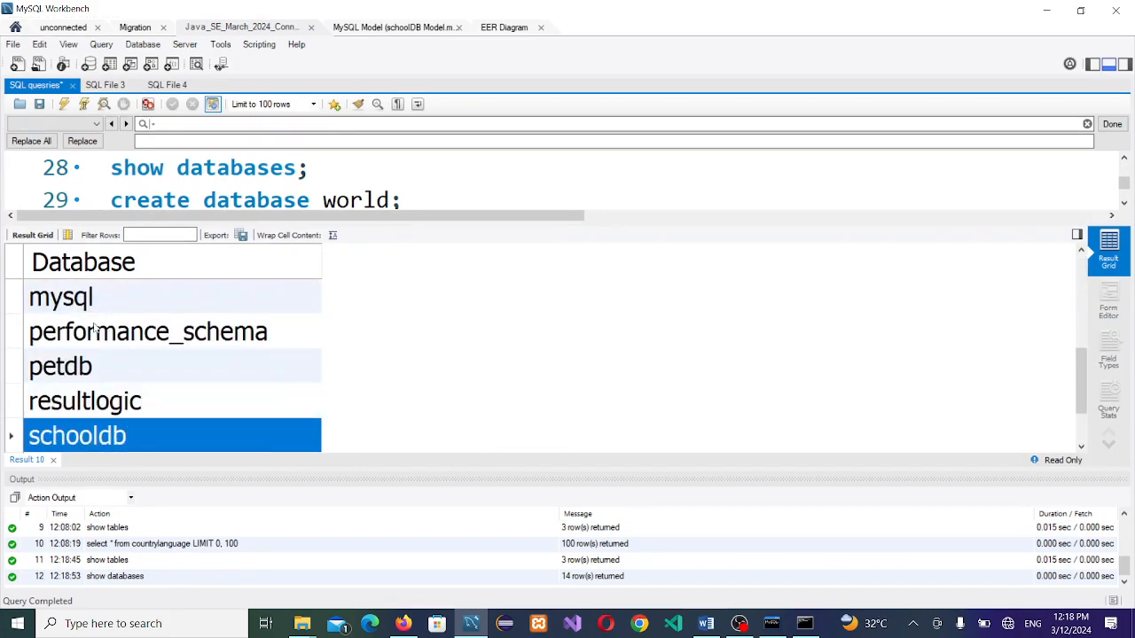
key("Up")
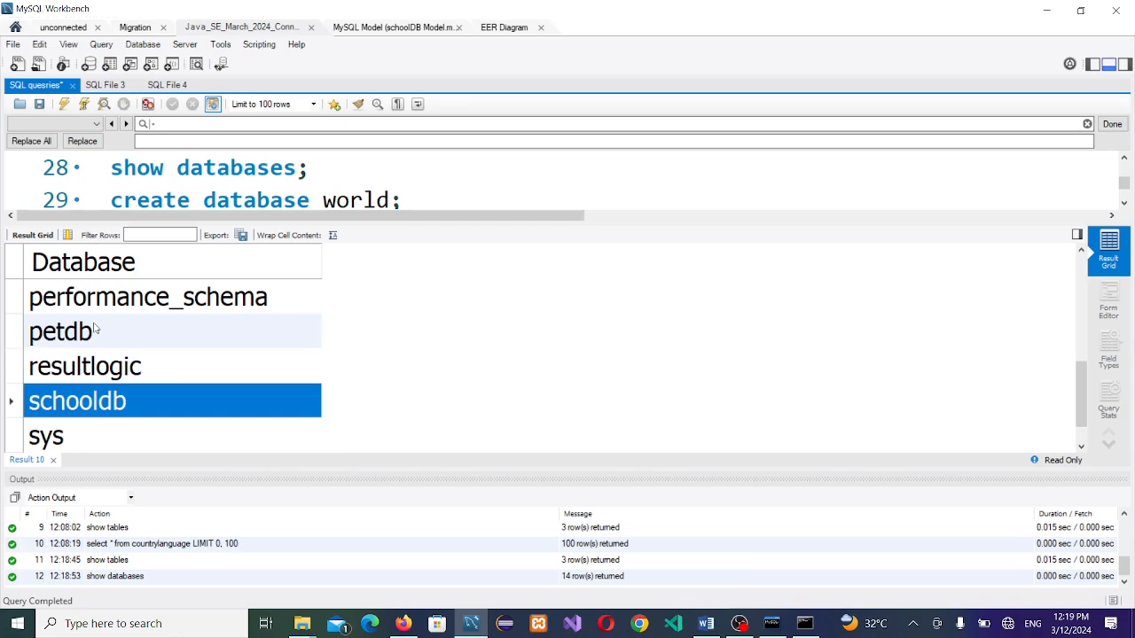
key("Up")
key("Down")
left_click(53, 460)
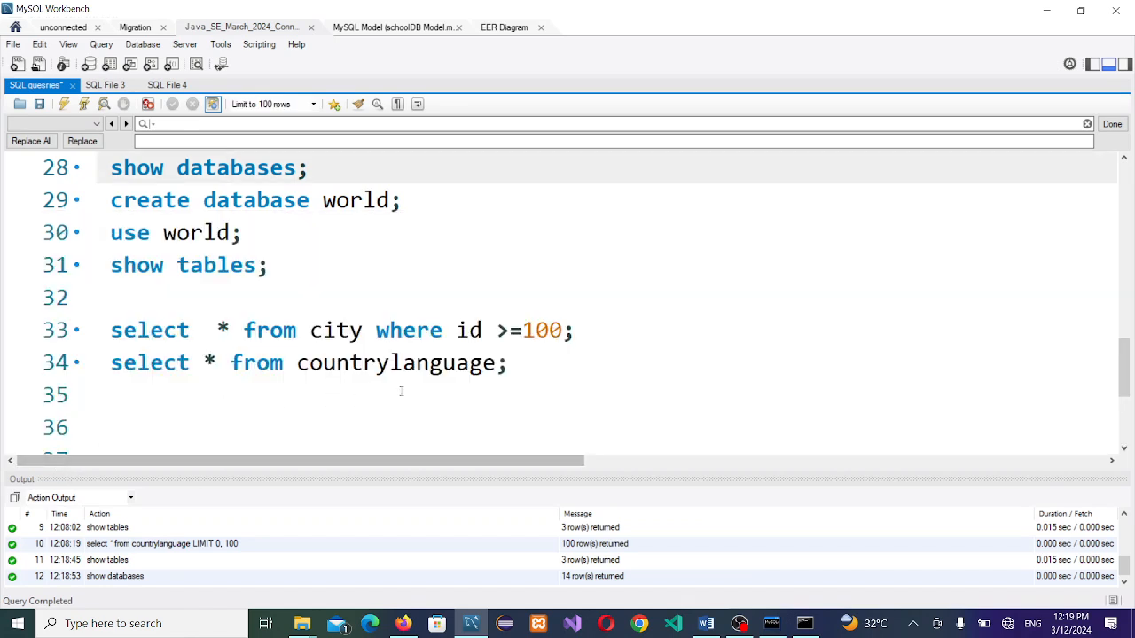
Step: Write 'use schooldb;' and 'show tables;' on lines 36 and 37 of the SQL editor
left_click(536, 400)
key("Return")
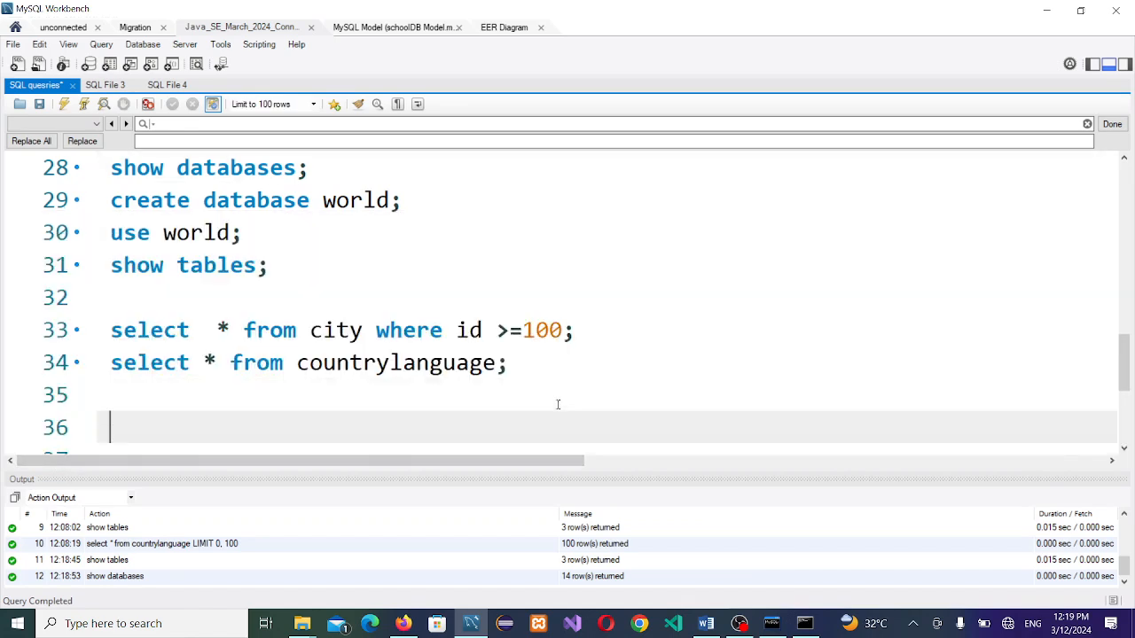
type("use ")
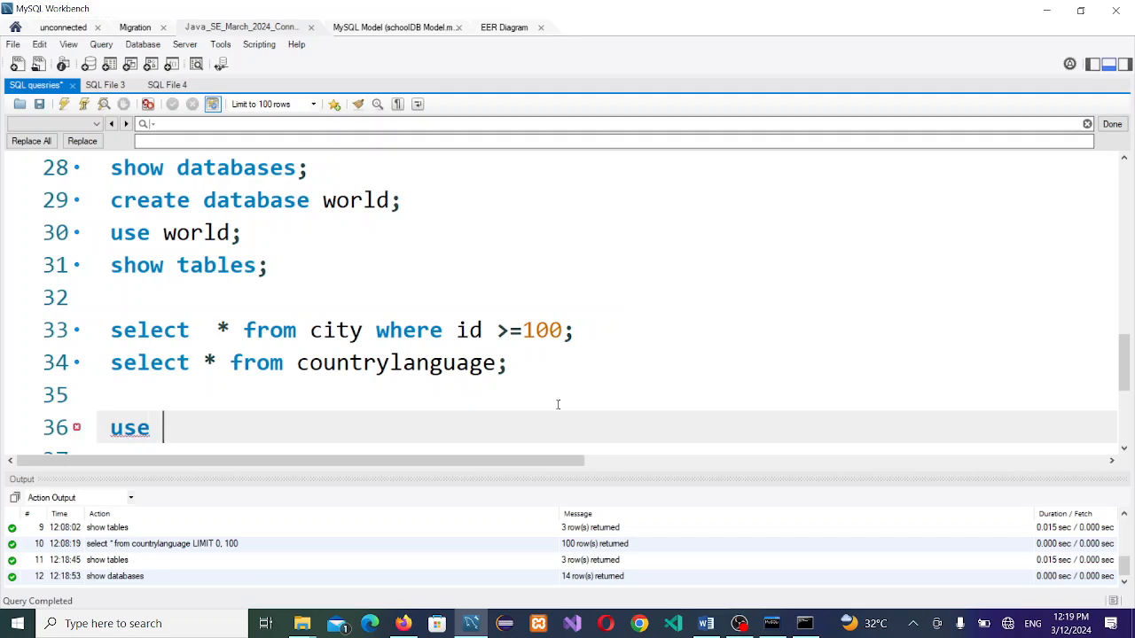
type("schooldb'")
key("Return")
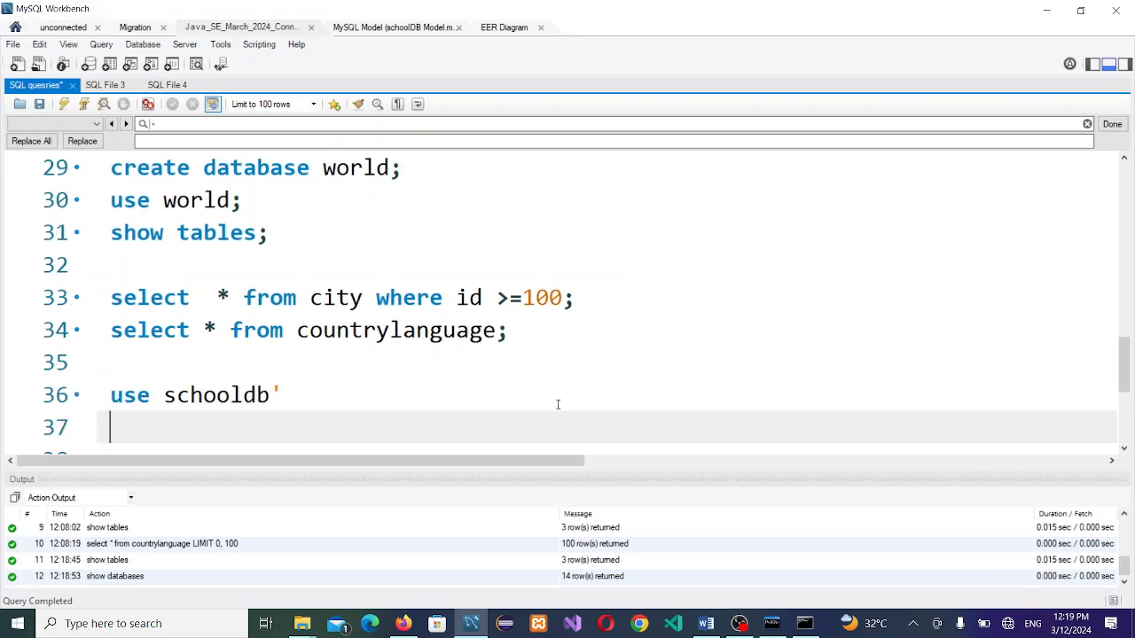
left_click(558, 405)
key("BackSpace")
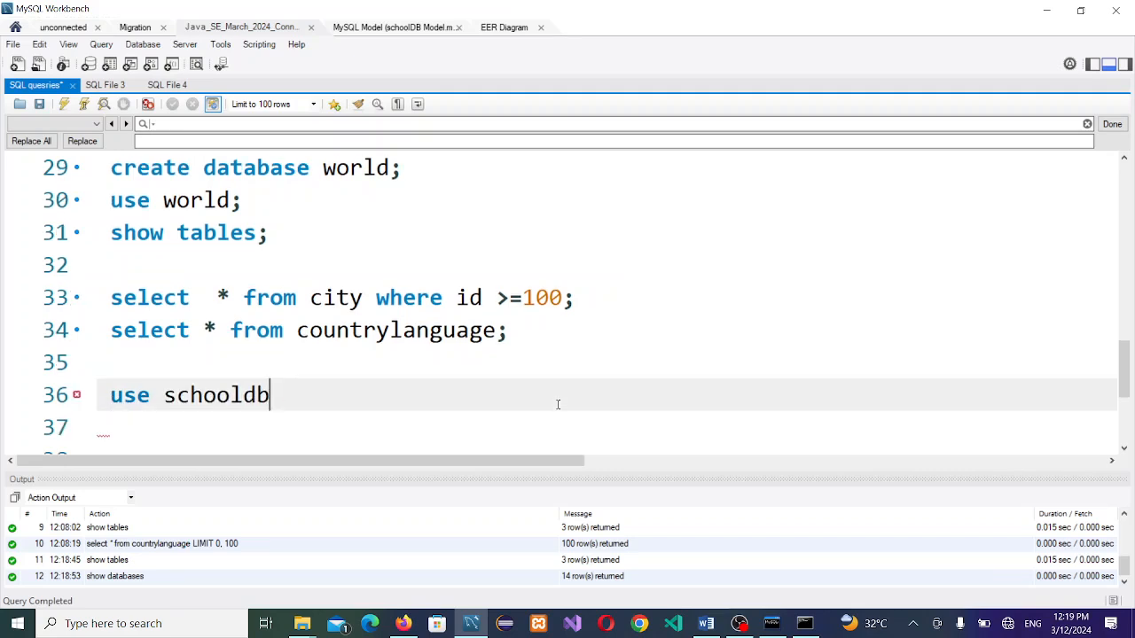
type(";")
key("Return")
type("s")
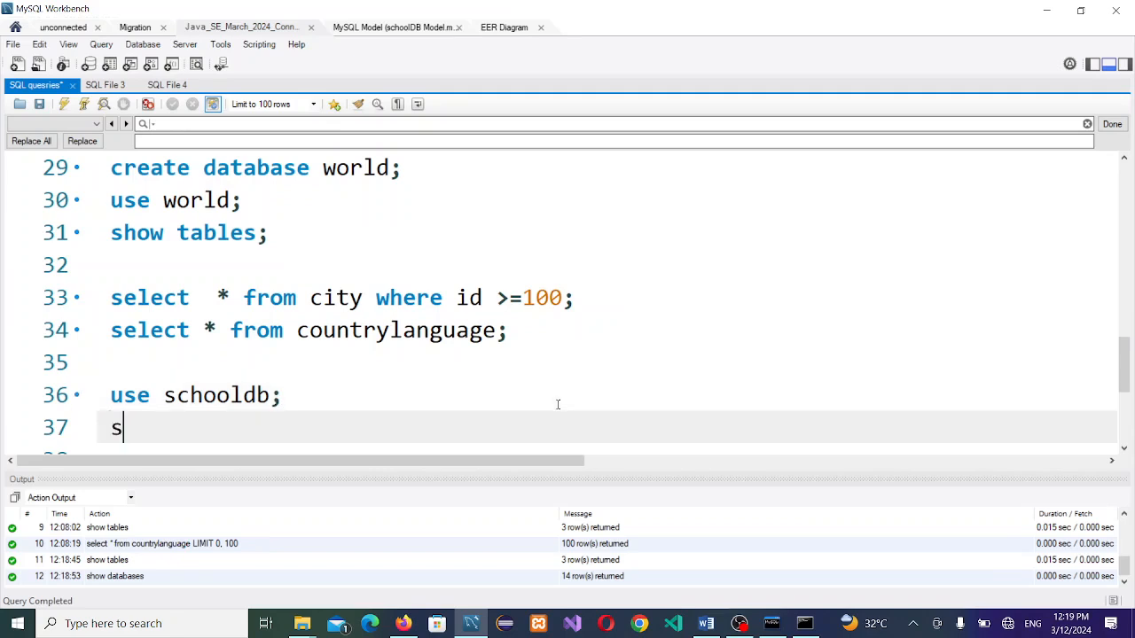
type("how tab")
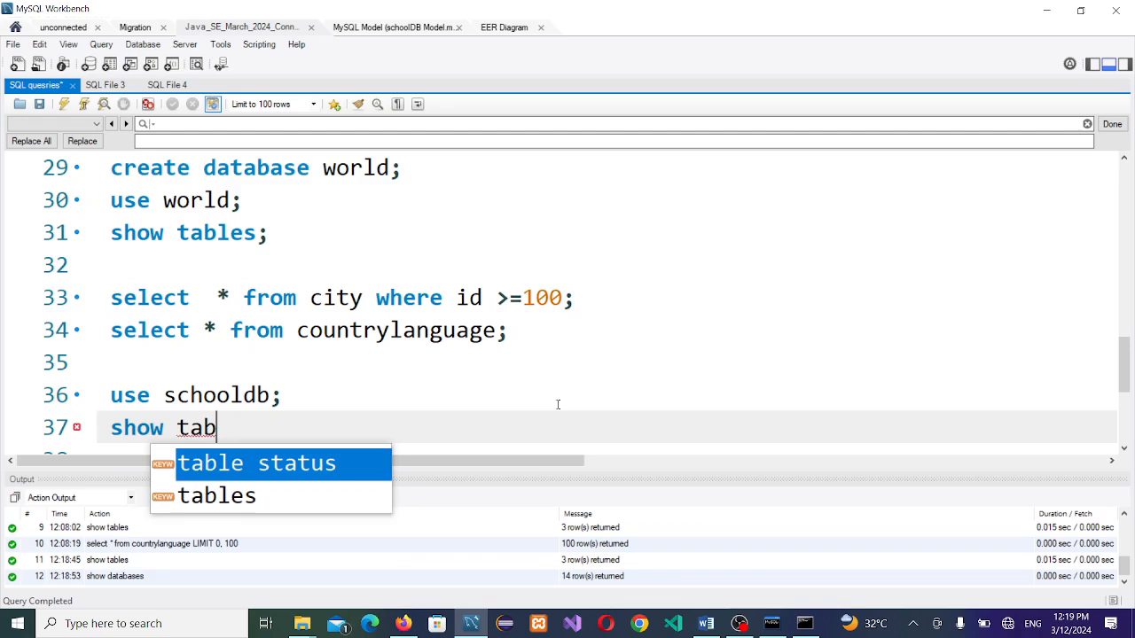
key("Down")
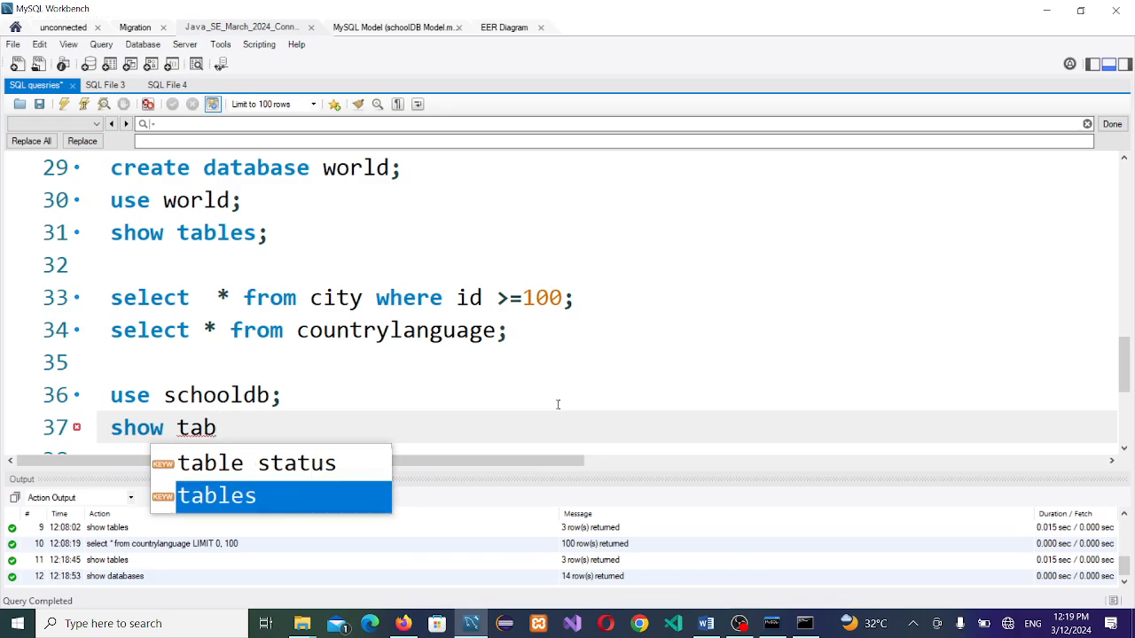
key("Return")
type(";")
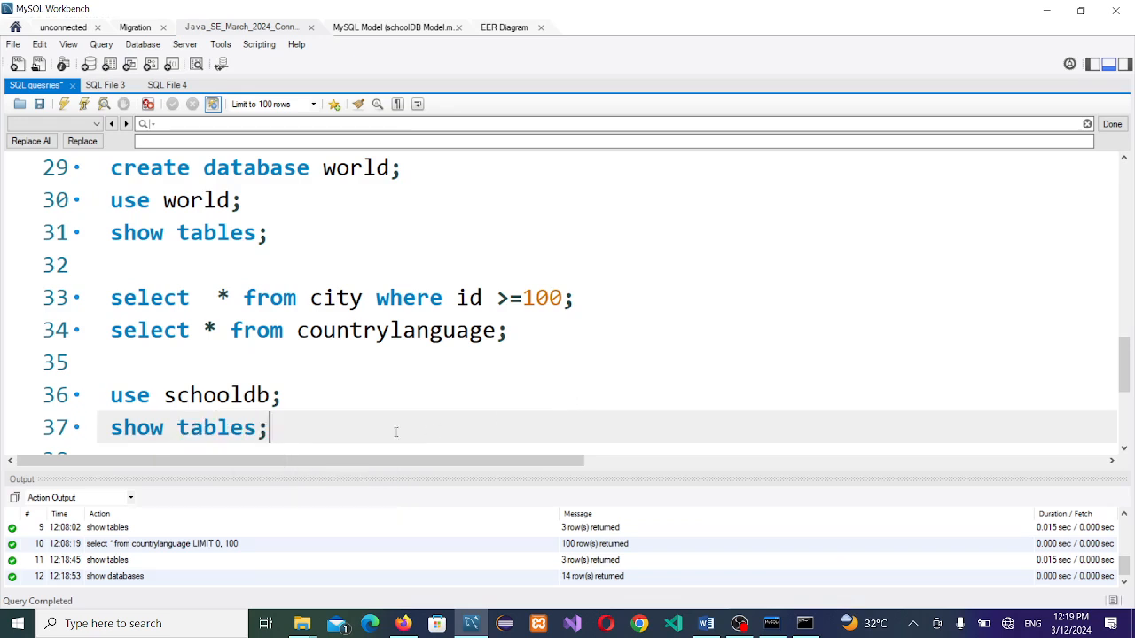
Step: Run use schooldb and show tables, listing the single table myresult
left_click_drag(396, 432, 96, 396)
left_click(85, 104)
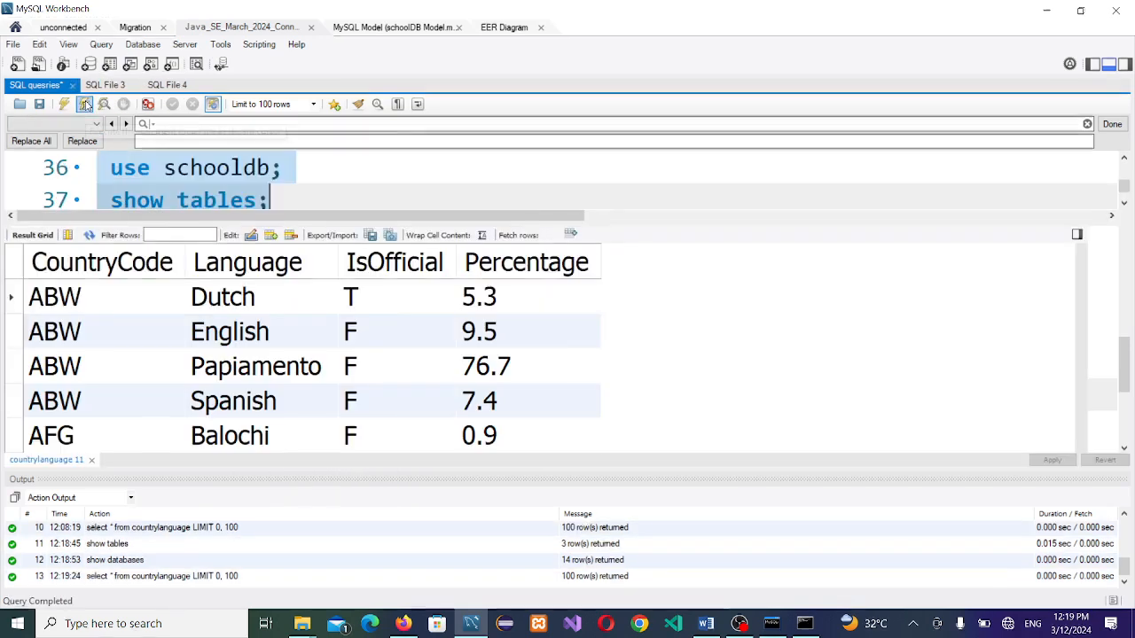
left_click(332, 178)
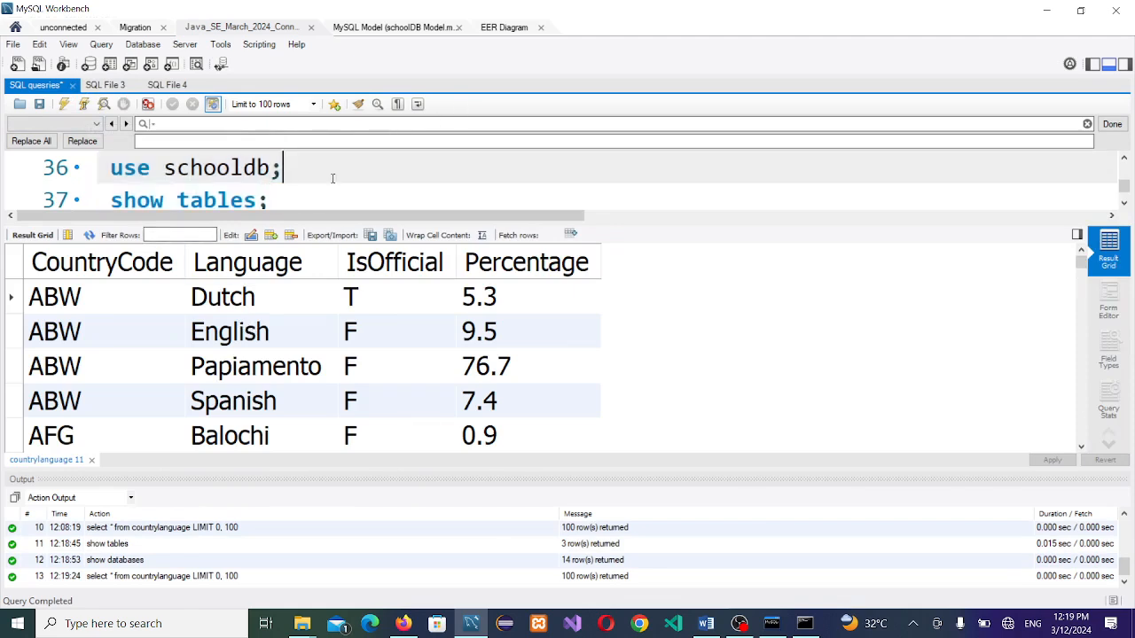
left_click(217, 169)
left_click(84, 104)
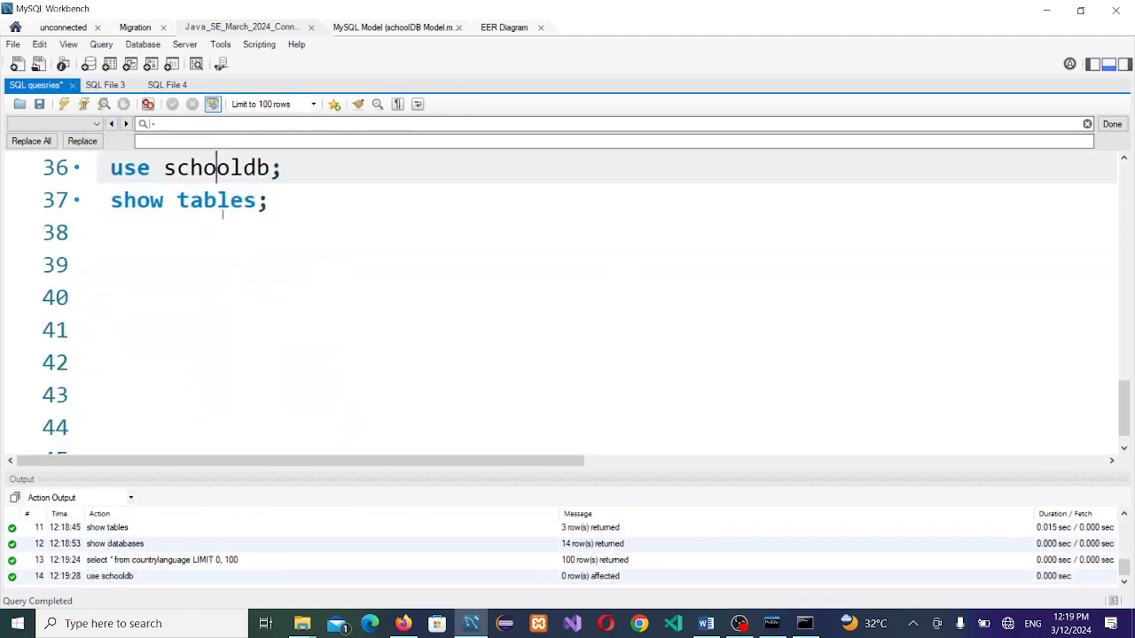
left_click(217, 200)
left_click(84, 104)
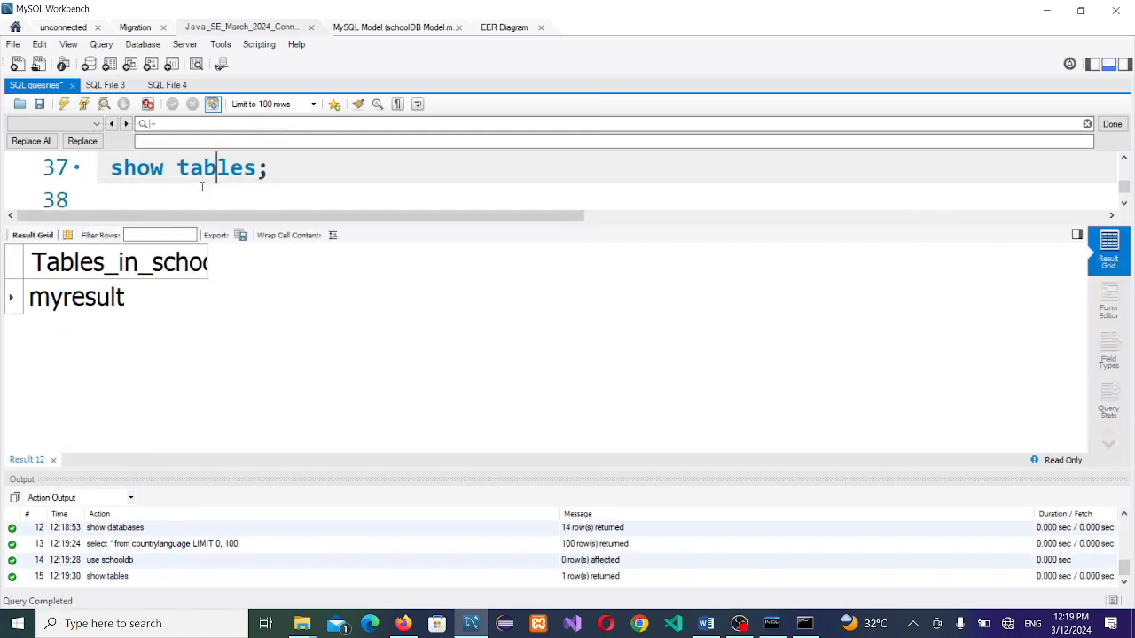
left_click(106, 301)
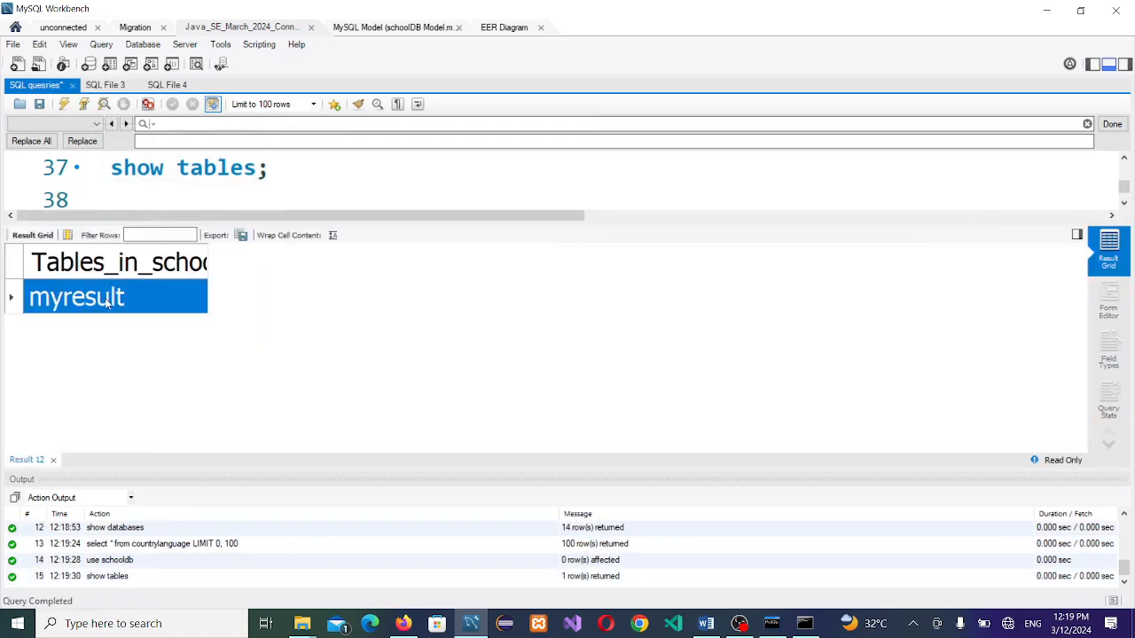
Step: Start a new line 38 with 'select * from myresult'
left_click(337, 169)
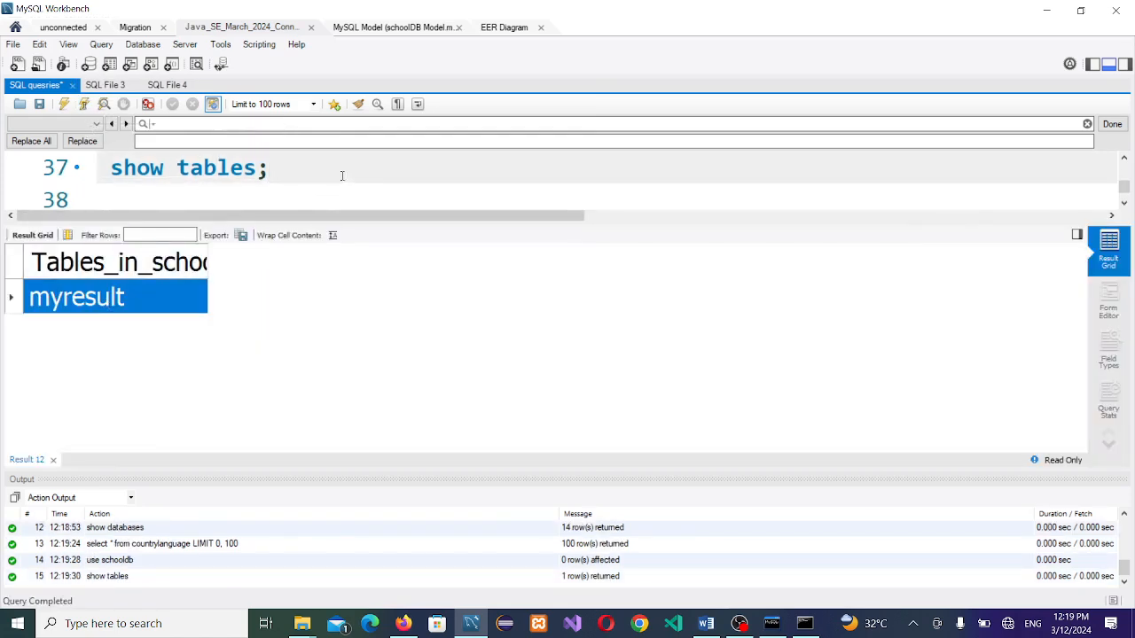
key("Return")
type("select ")
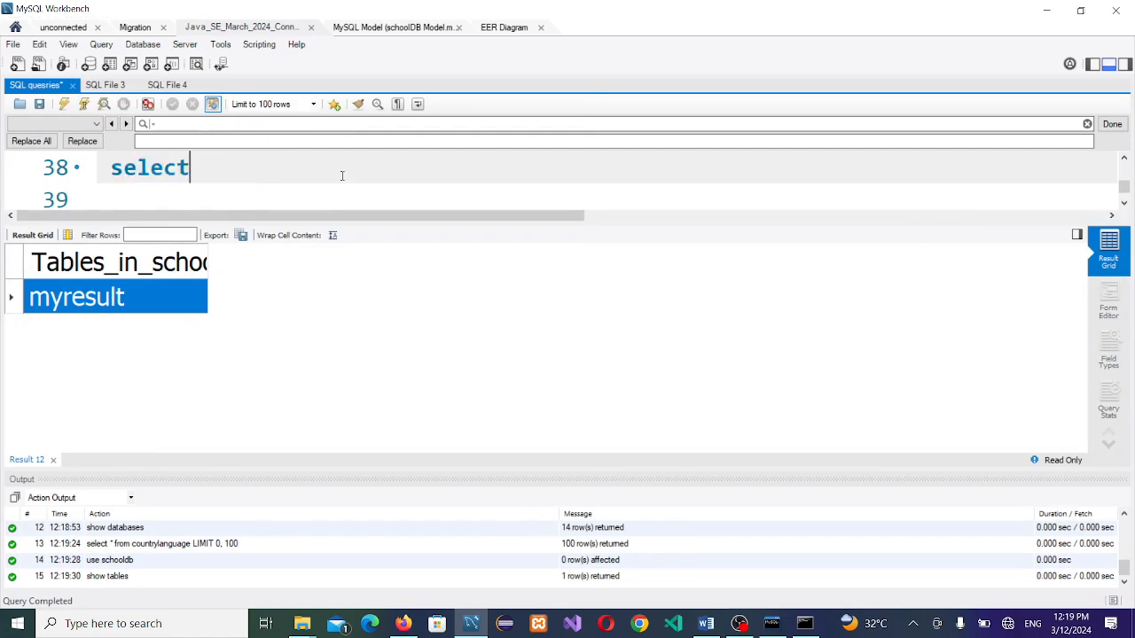
type("* from myresult;")
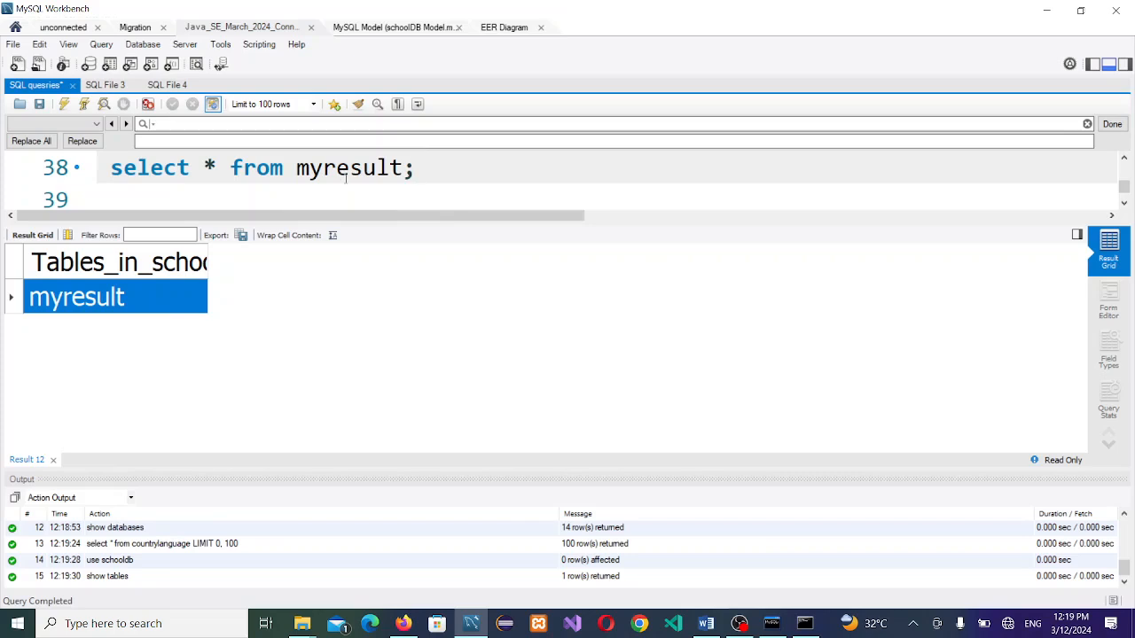
Step: Run select * from myresult, returning 0 rows, and go back to the Word assignment
left_click(84, 104)
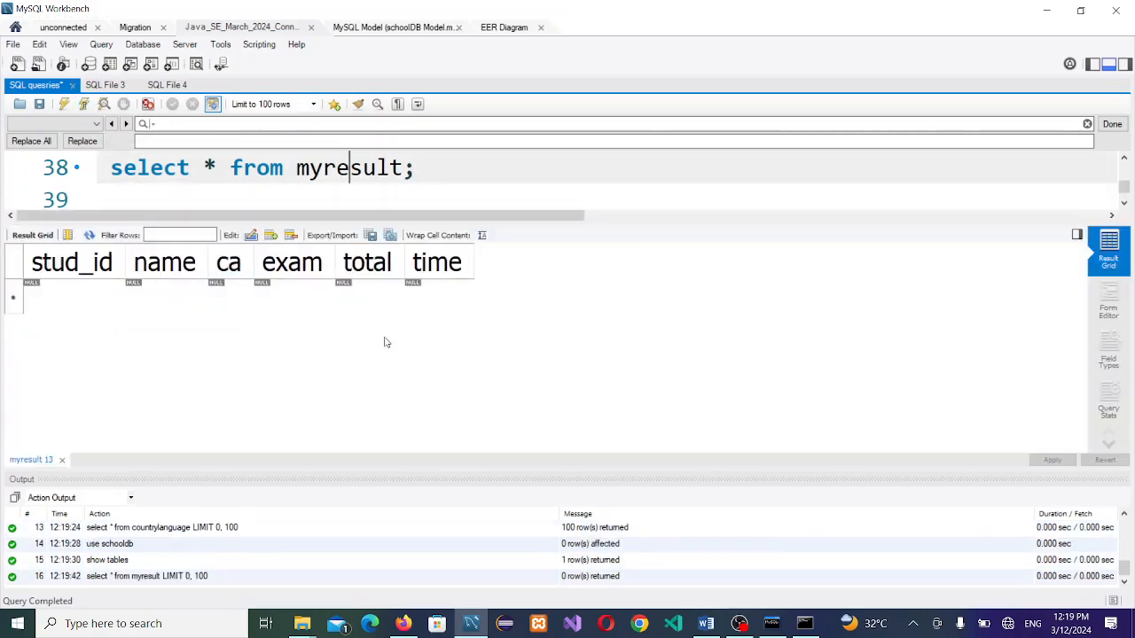
key("alt+Tab")
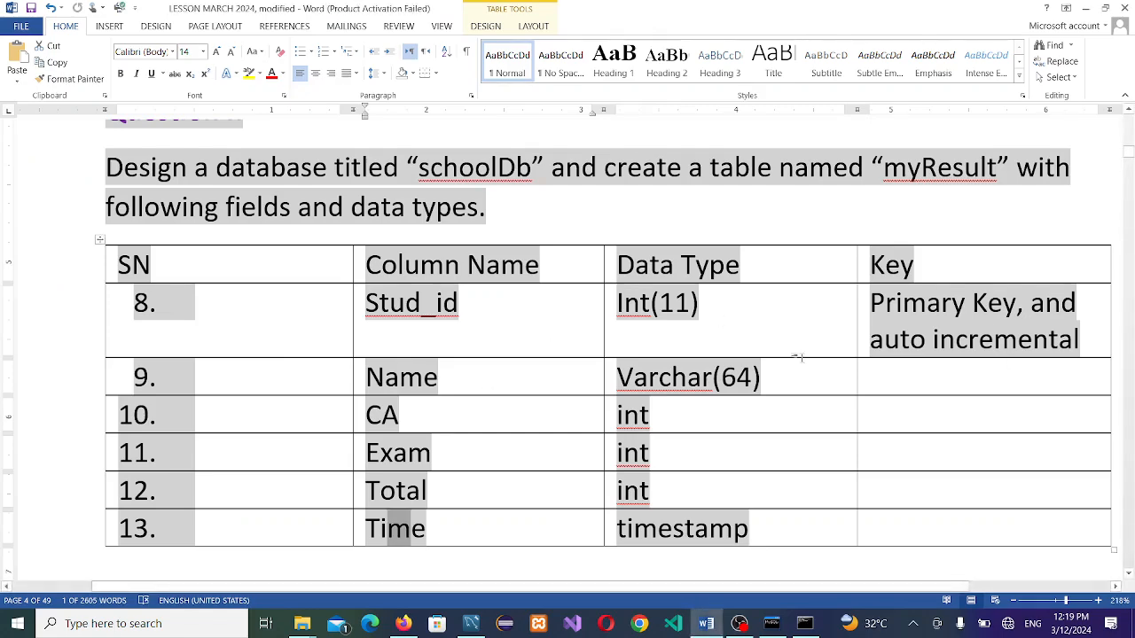
Step: Scroll Word to the notes on auto-increment Stud_Id and automatic Total, then return to Workbench
left_click(1129, 573)
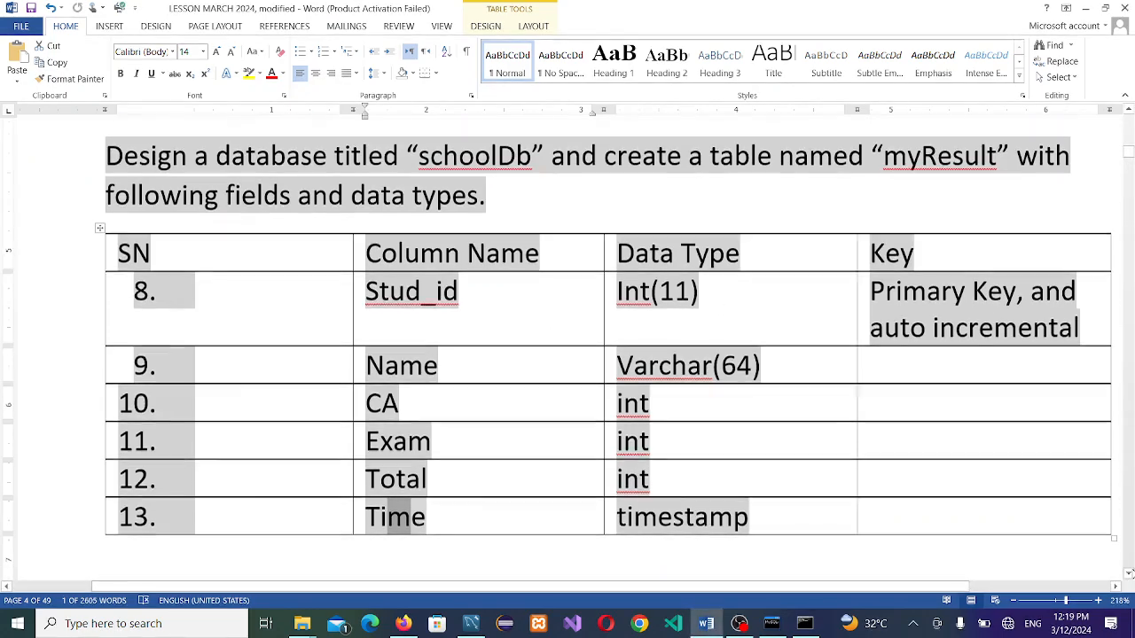
scroll(1128, 573, "down", 4)
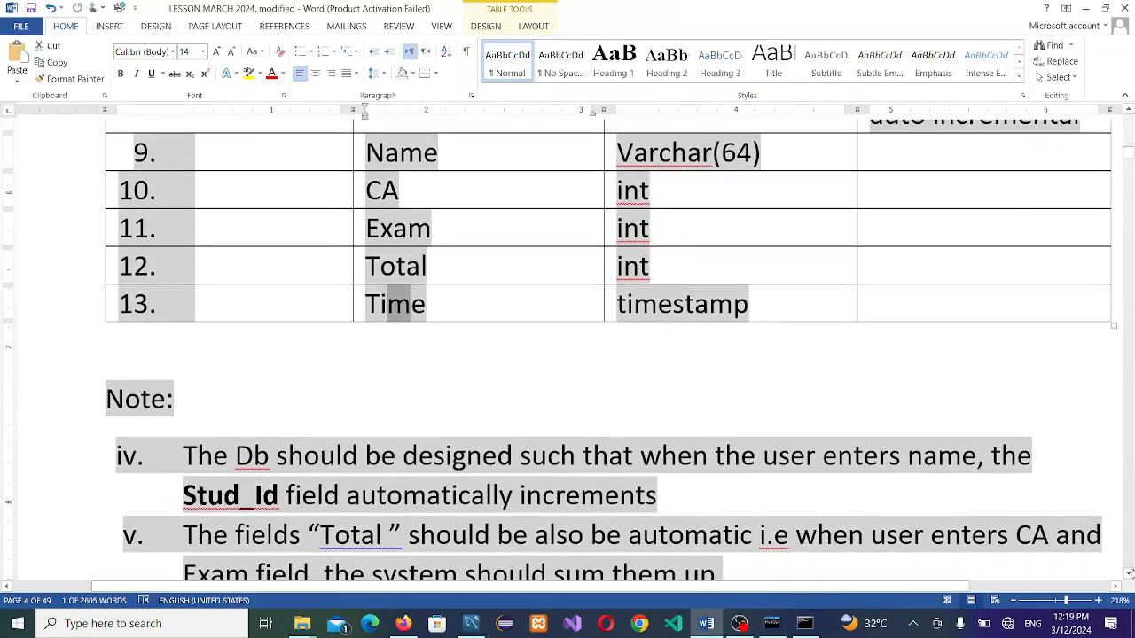
scroll(1129, 573, "down", 4)
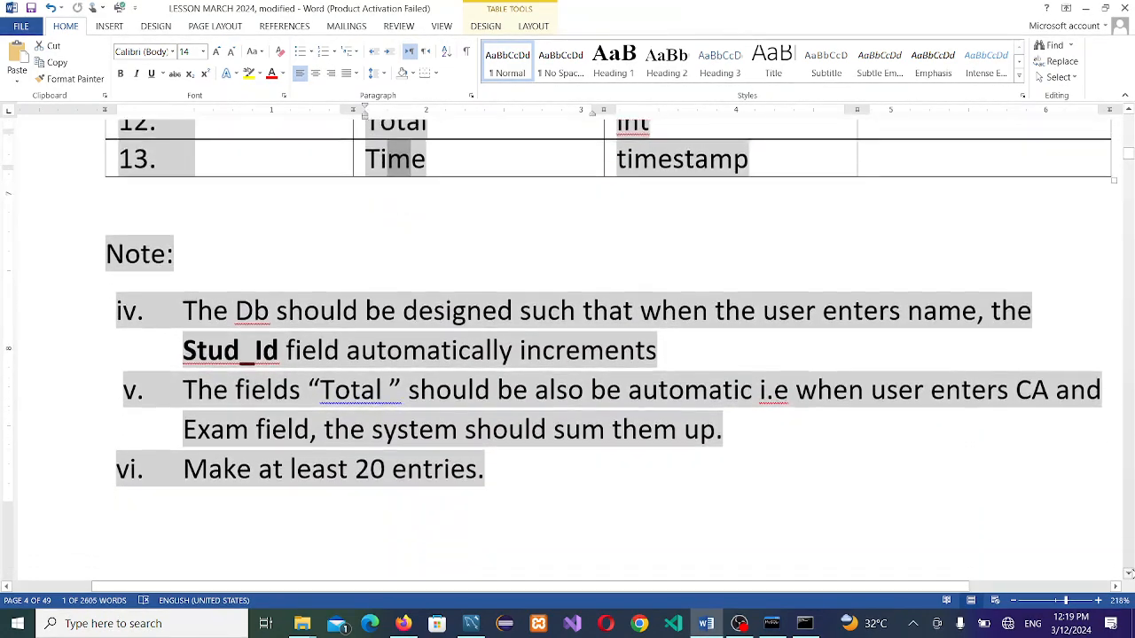
scroll(1128, 573, "down", 2)
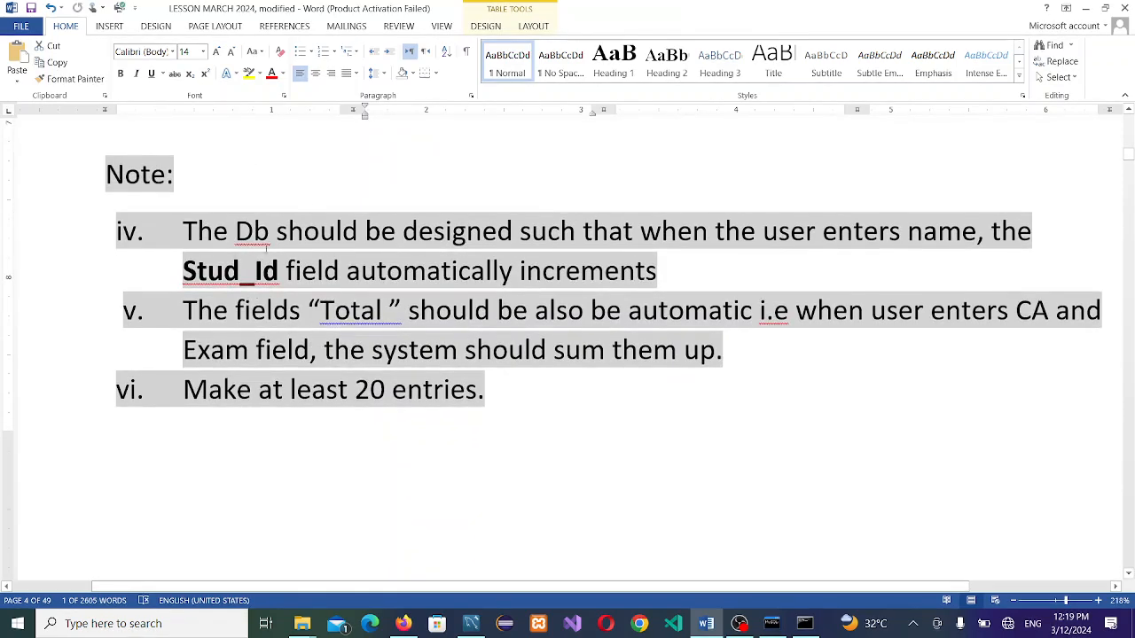
left_click(352, 312)
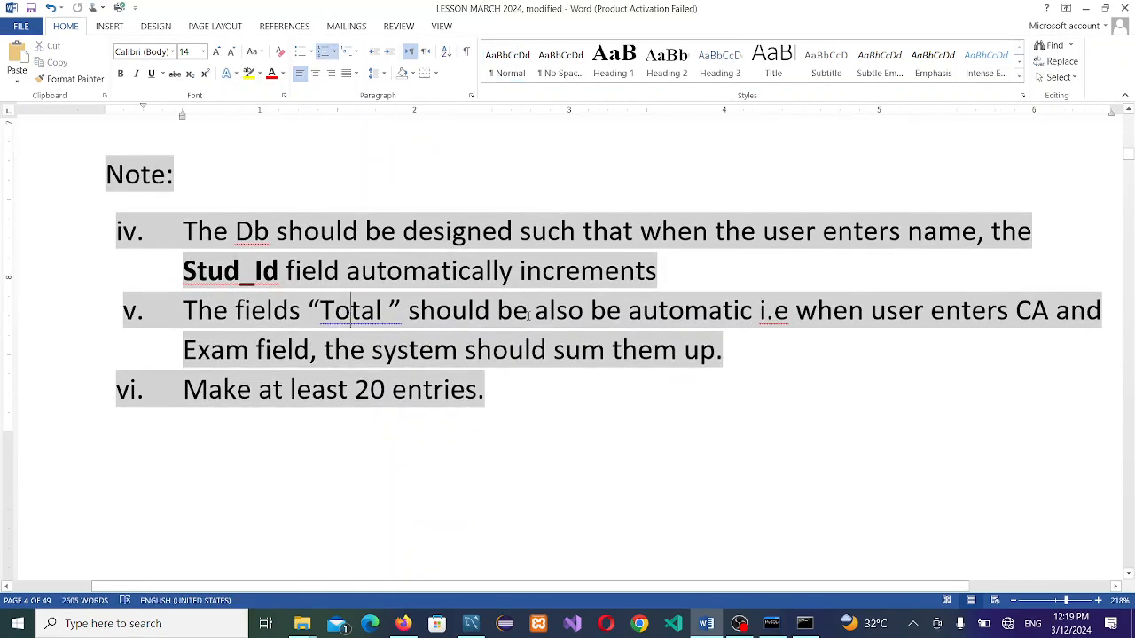
key("alt+Tab")
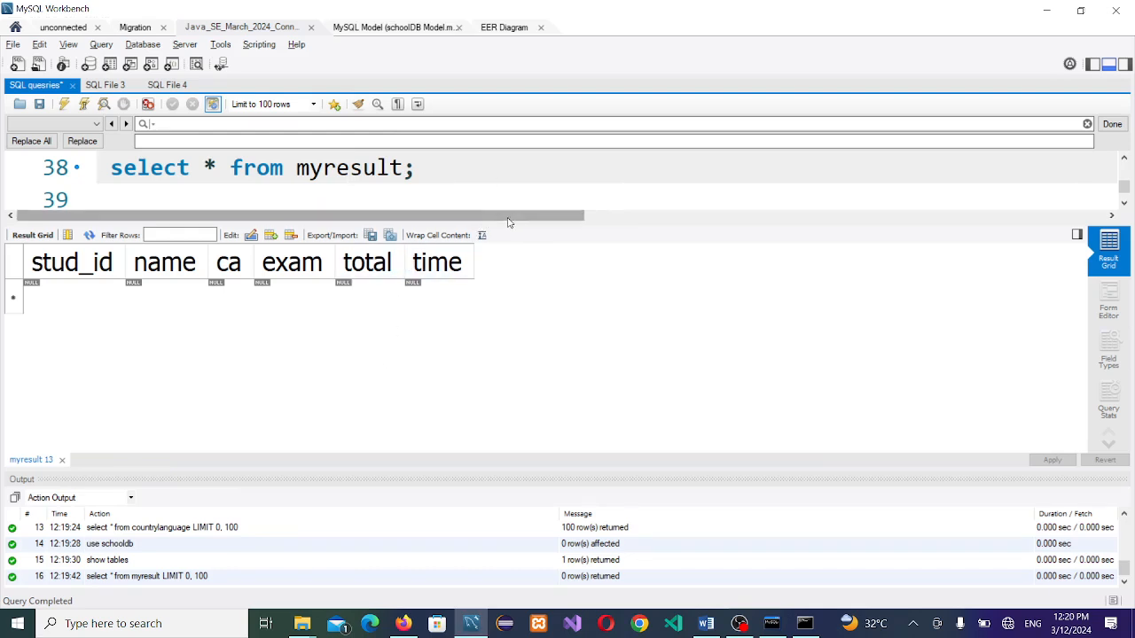
Step: Enlarge the editor and write 'insert into myresult values();' on line 39
left_click_drag(512, 224, 511, 320)
left_click(491, 196)
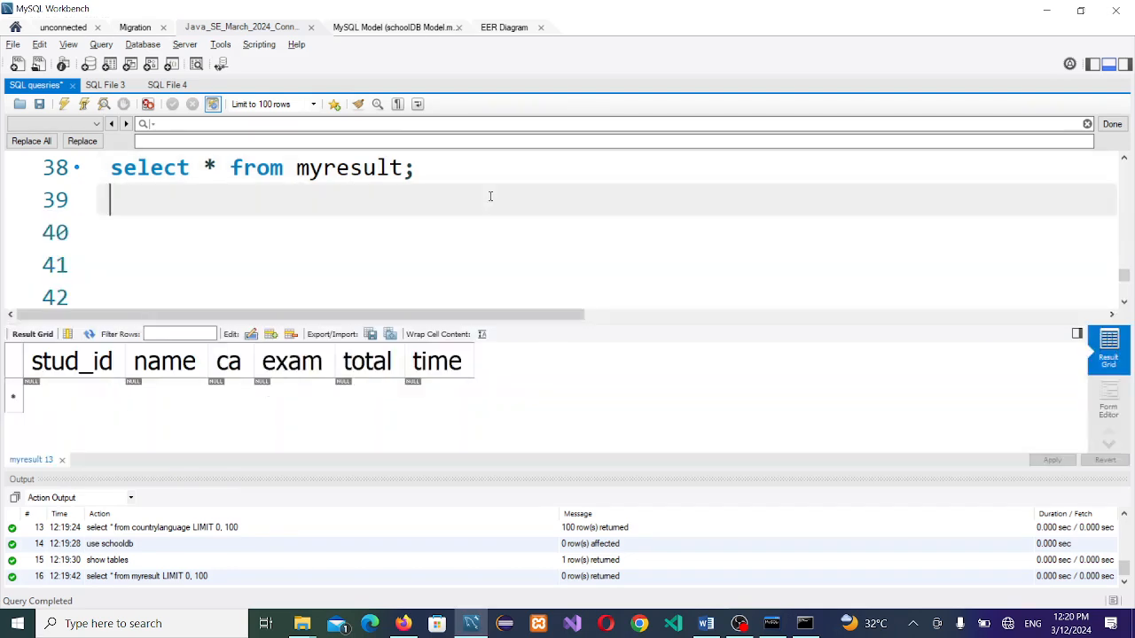
type("inser")
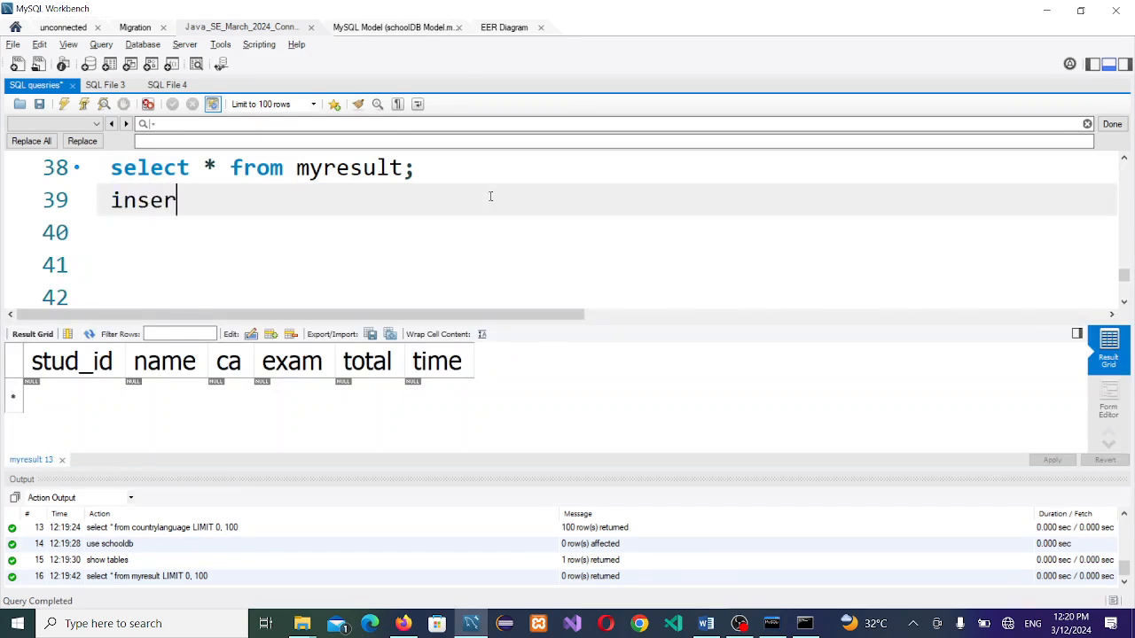
type("t into")
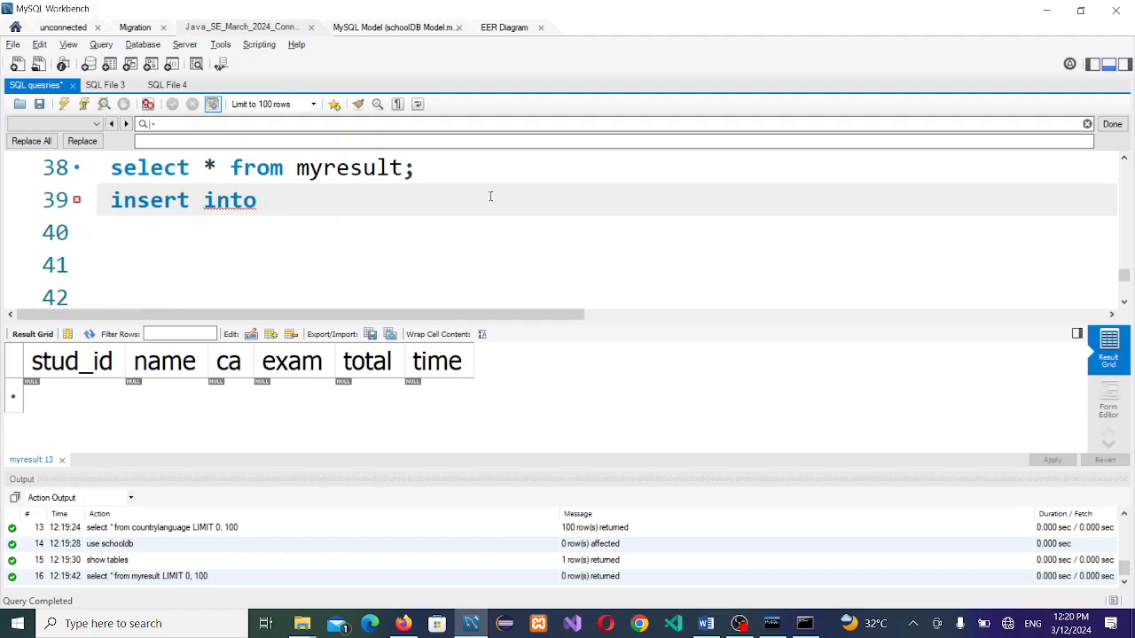
type(" myresult")
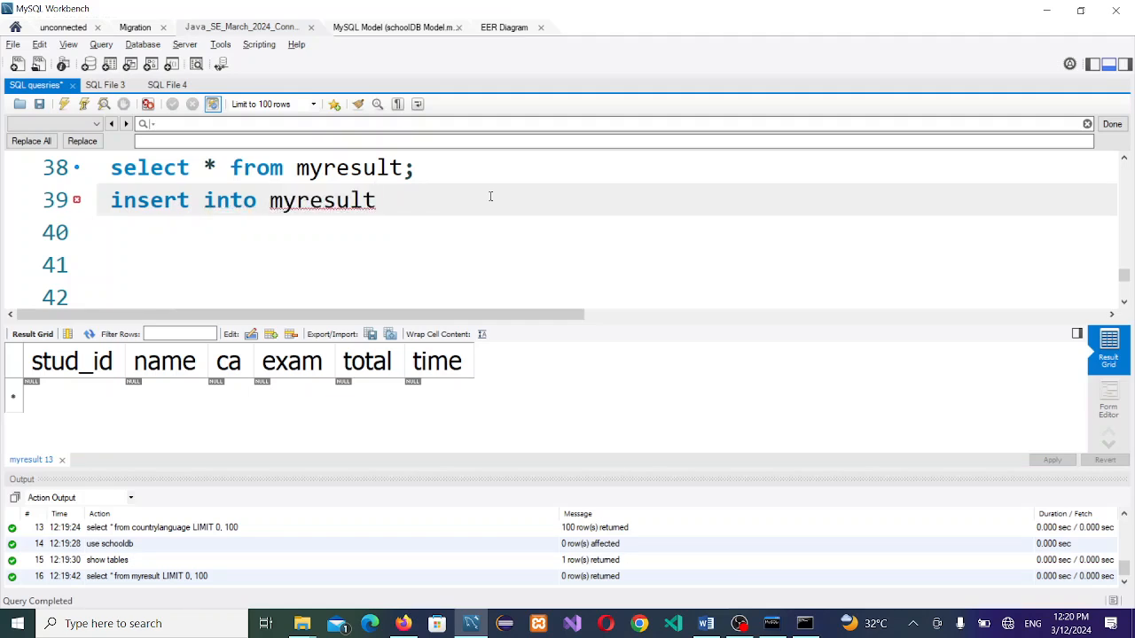
type(" values")
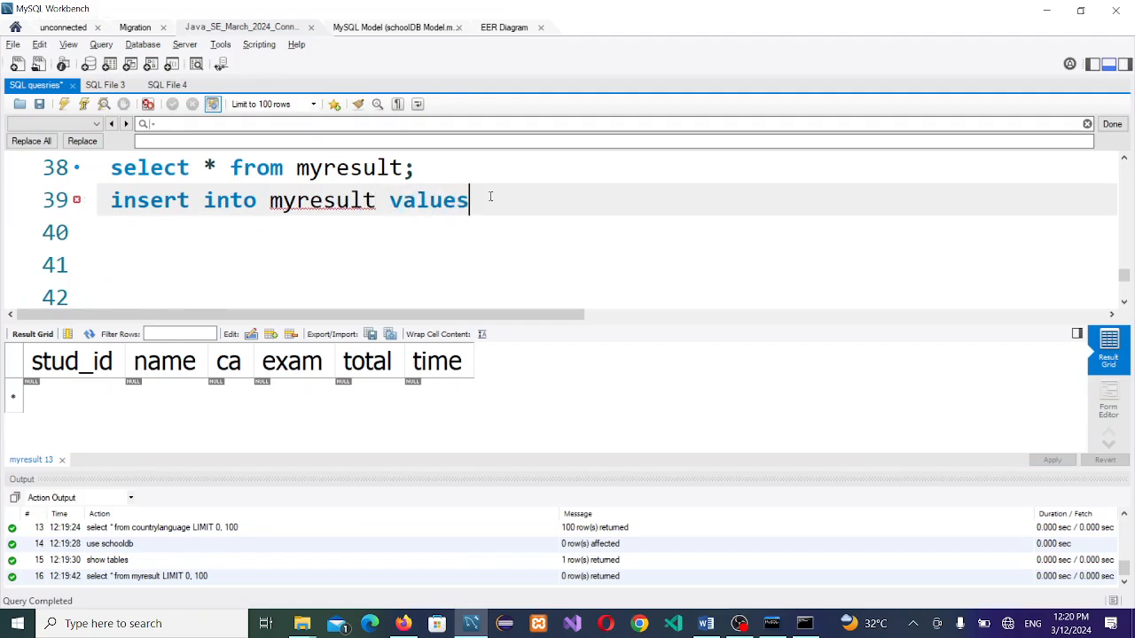
type("();")
Step: Fill the VALUES with null and the student's full name in quotes, followed by a comma
left_click(488, 199)
type("null, ")
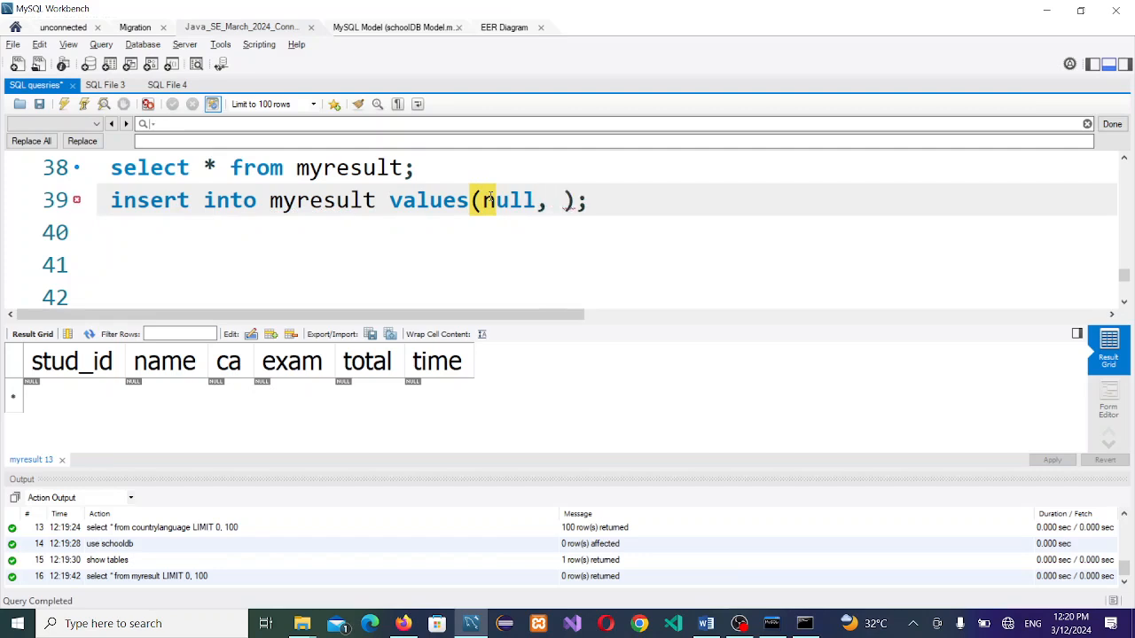
type("\"\"")
key("Left")
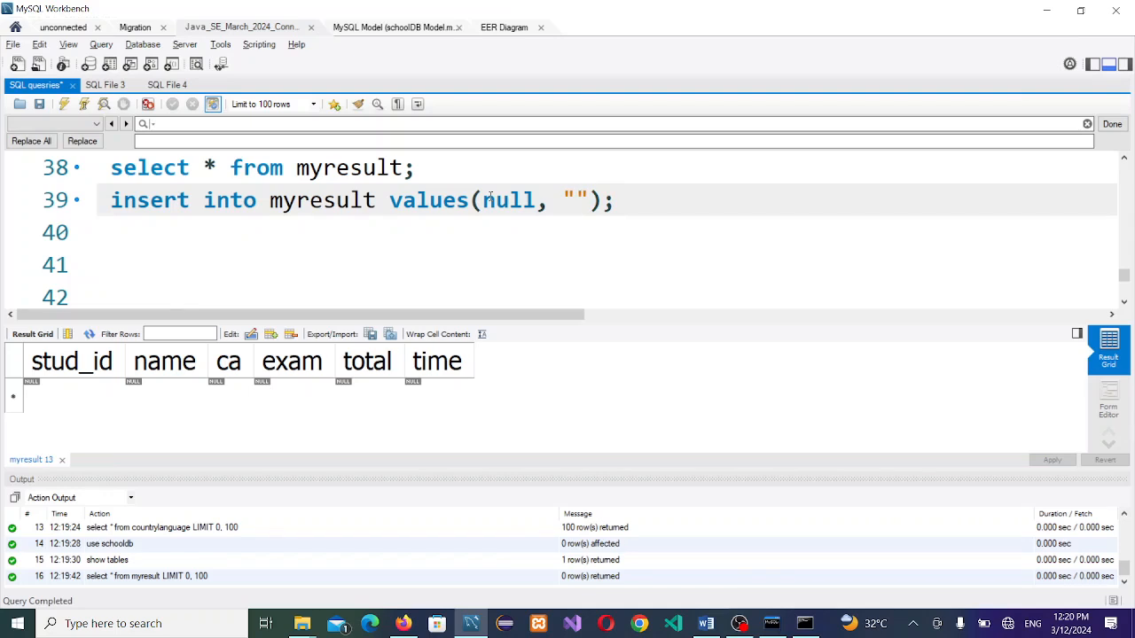
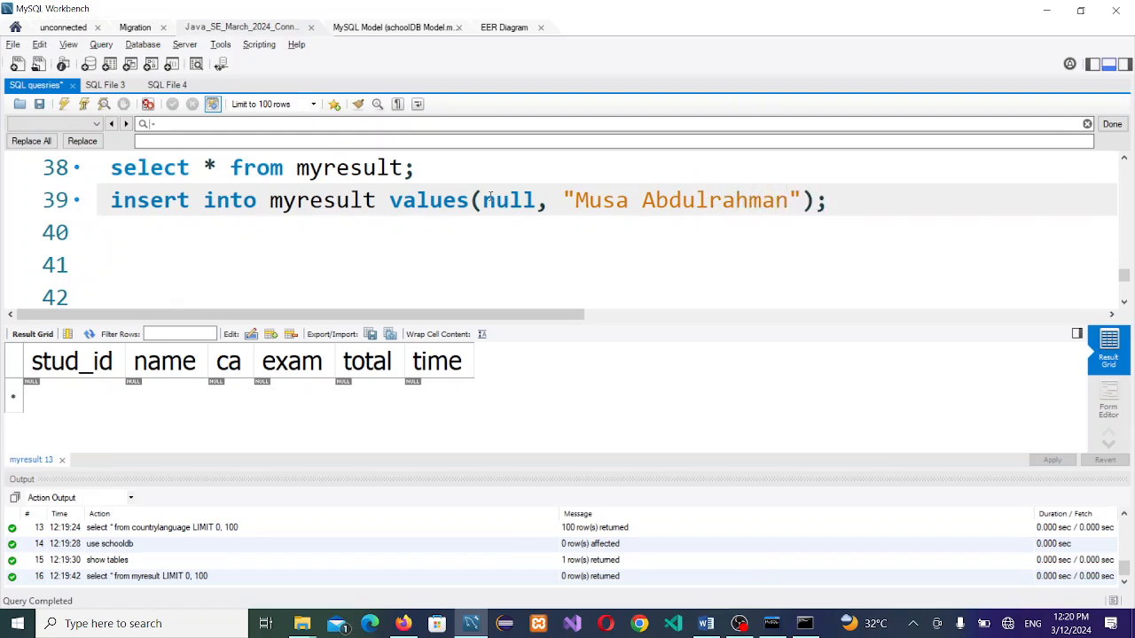
key("Right")
type(",")
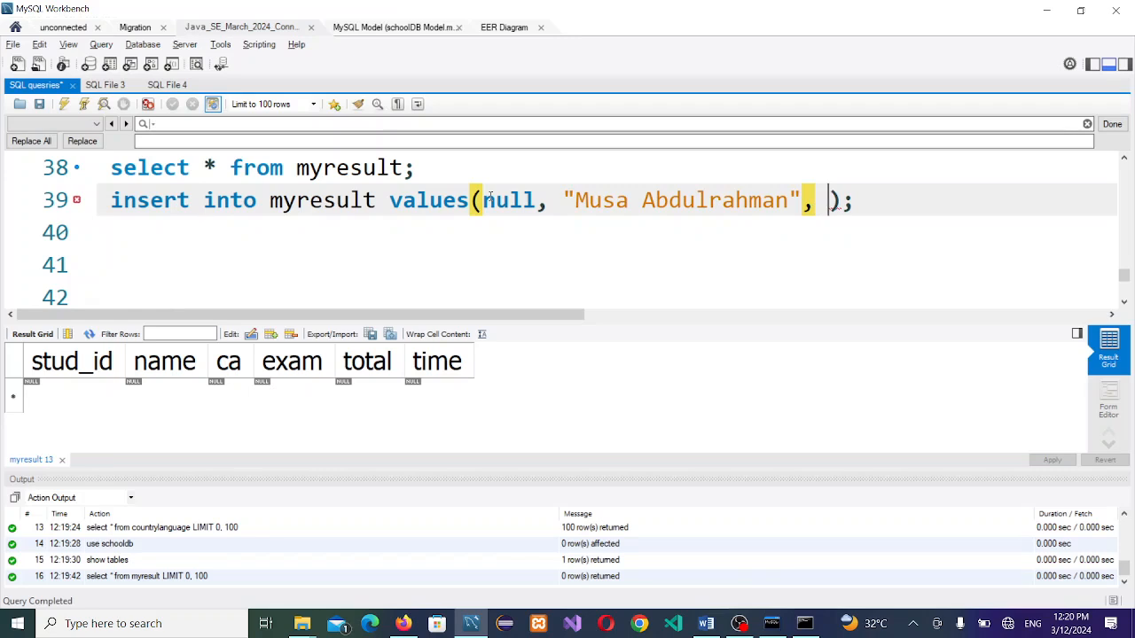
Step: Complete the VALUES with 40, 55, ca+exam and now(), and run the insert, adding one row
type("30")
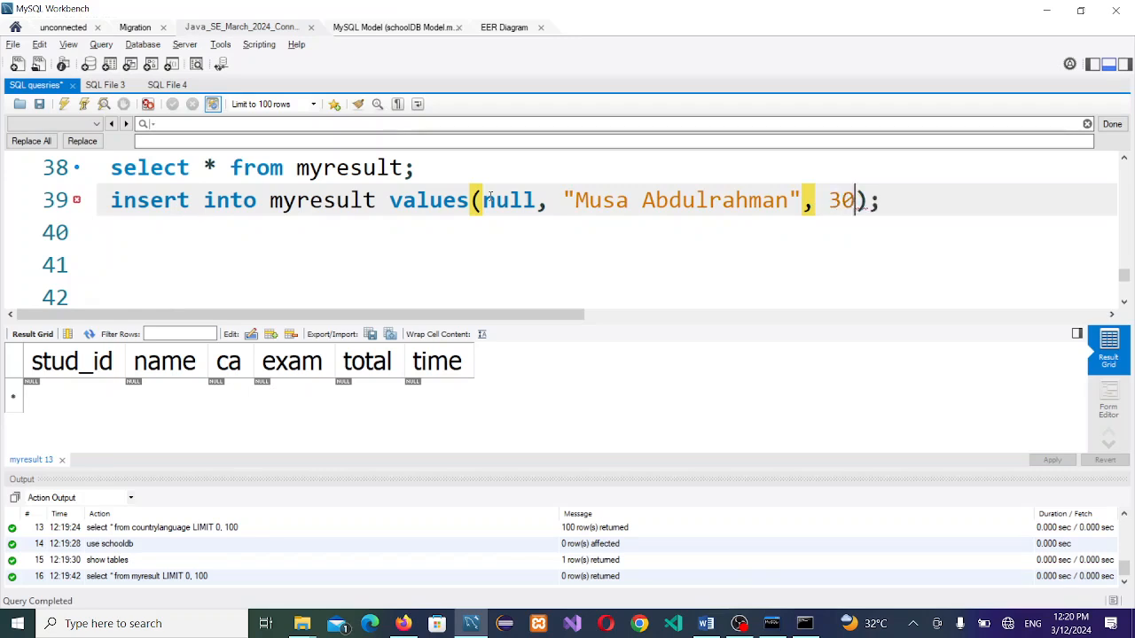
key("BackSpace")
key("BackSpace")
type("40,")
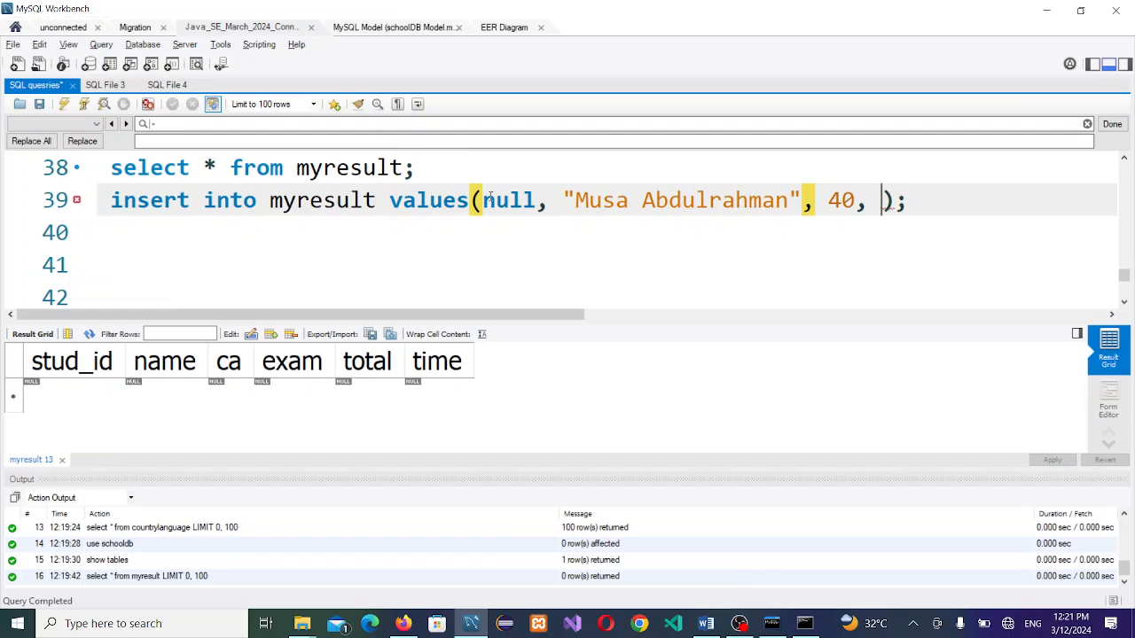
type("55,")
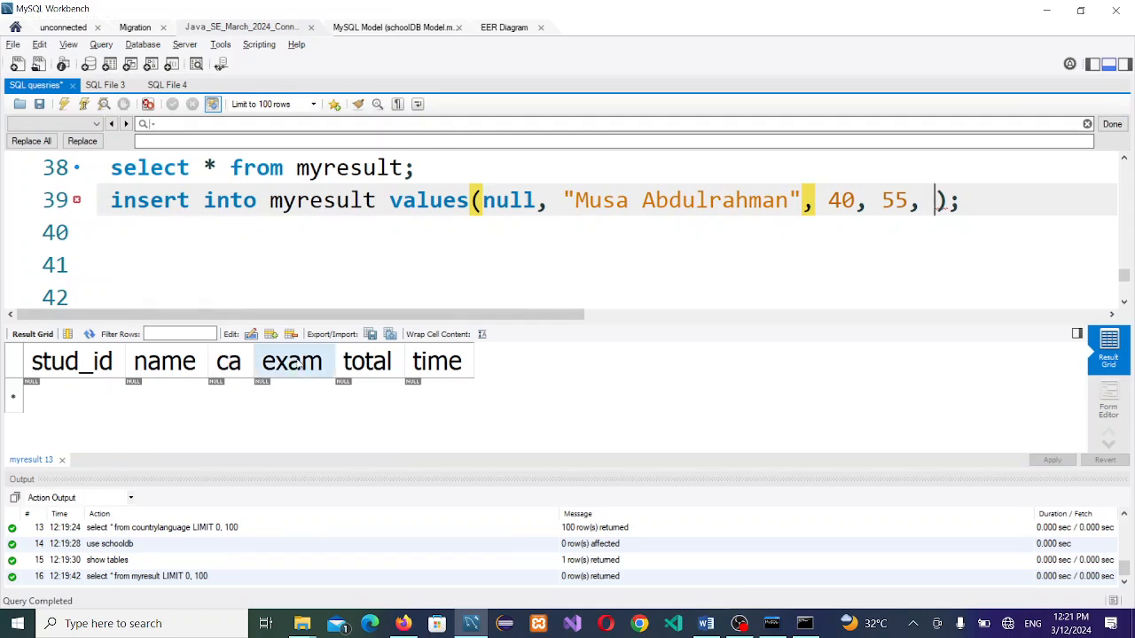
type("ca+")
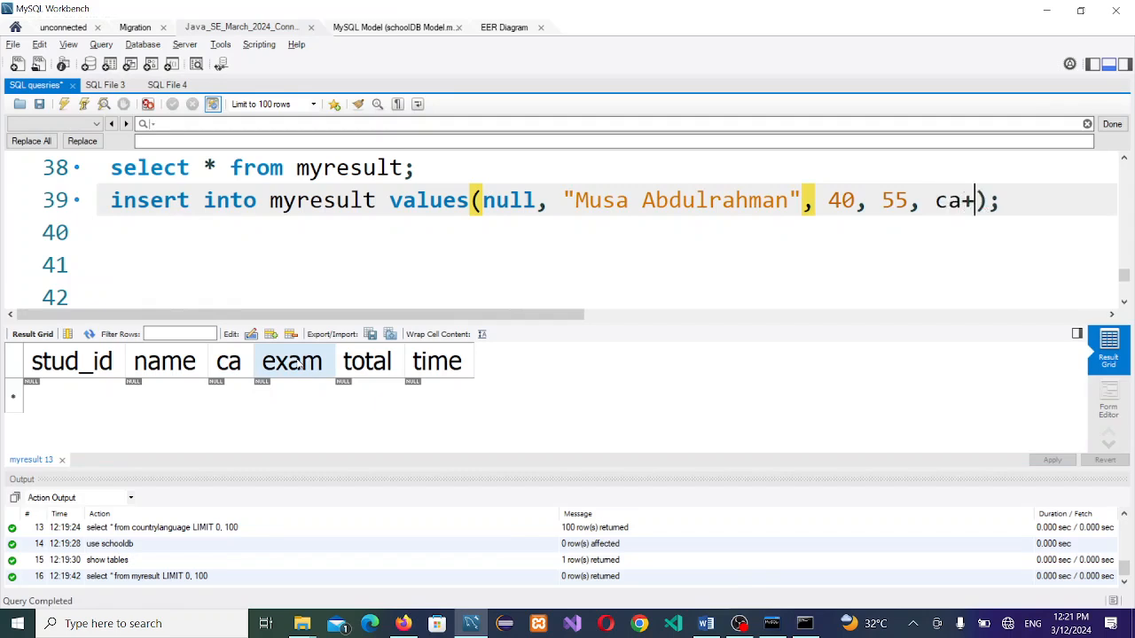
type("exam")
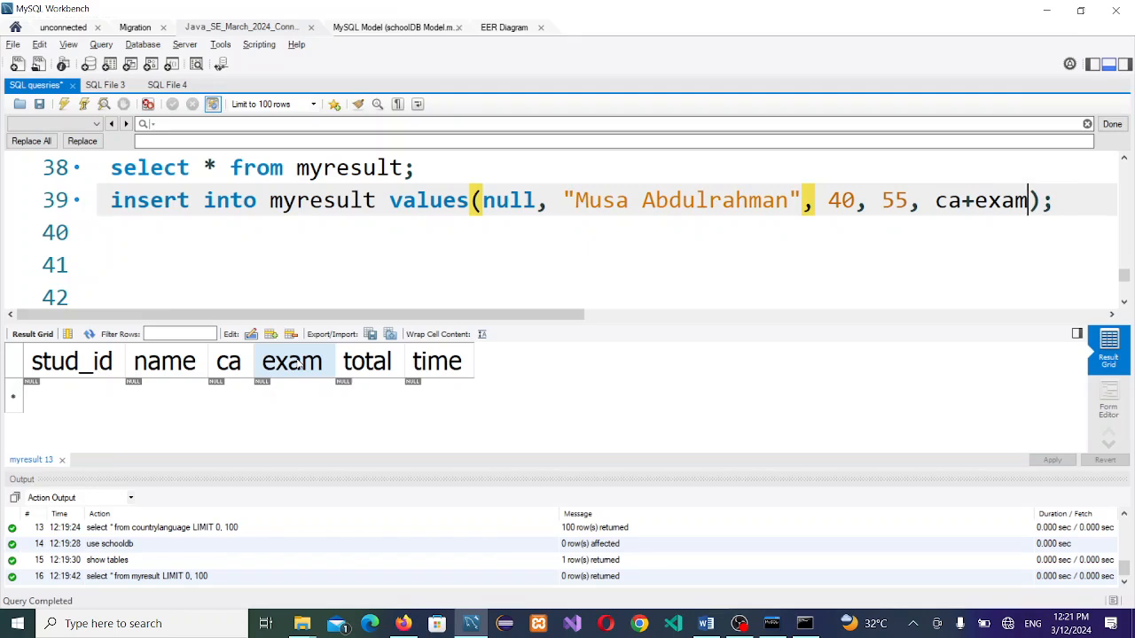
type(", now")
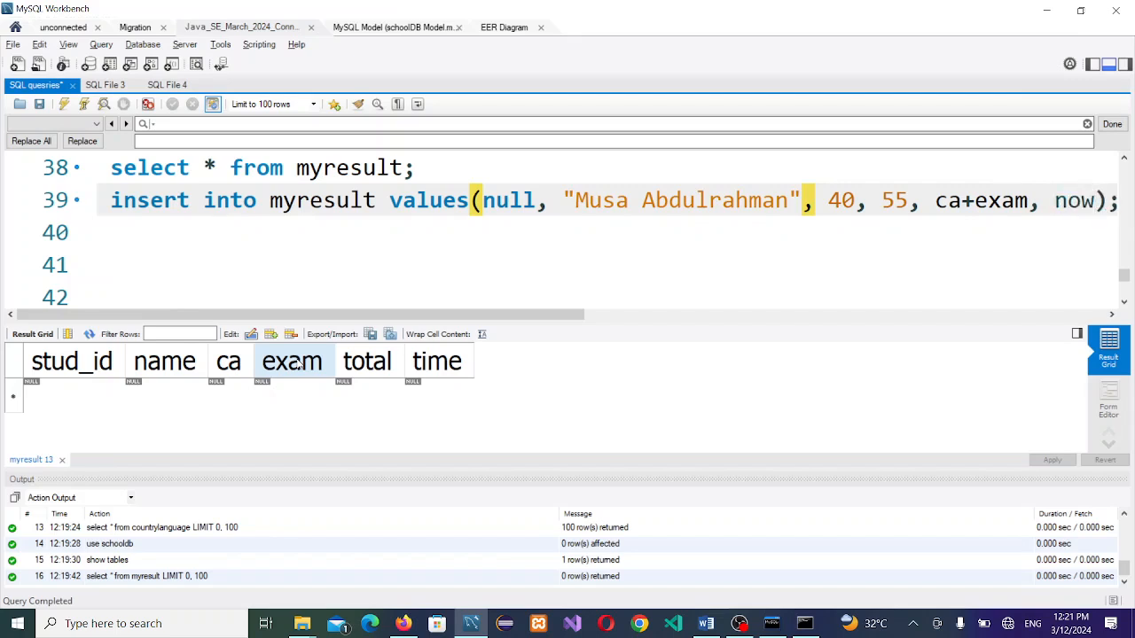
type("()")
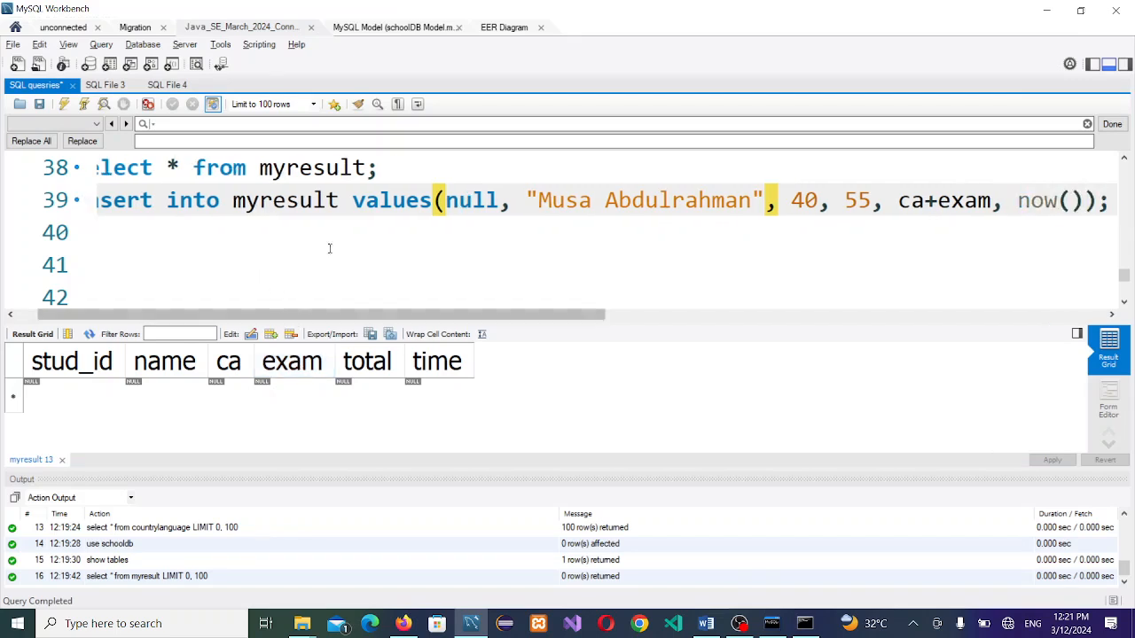
left_click(326, 201)
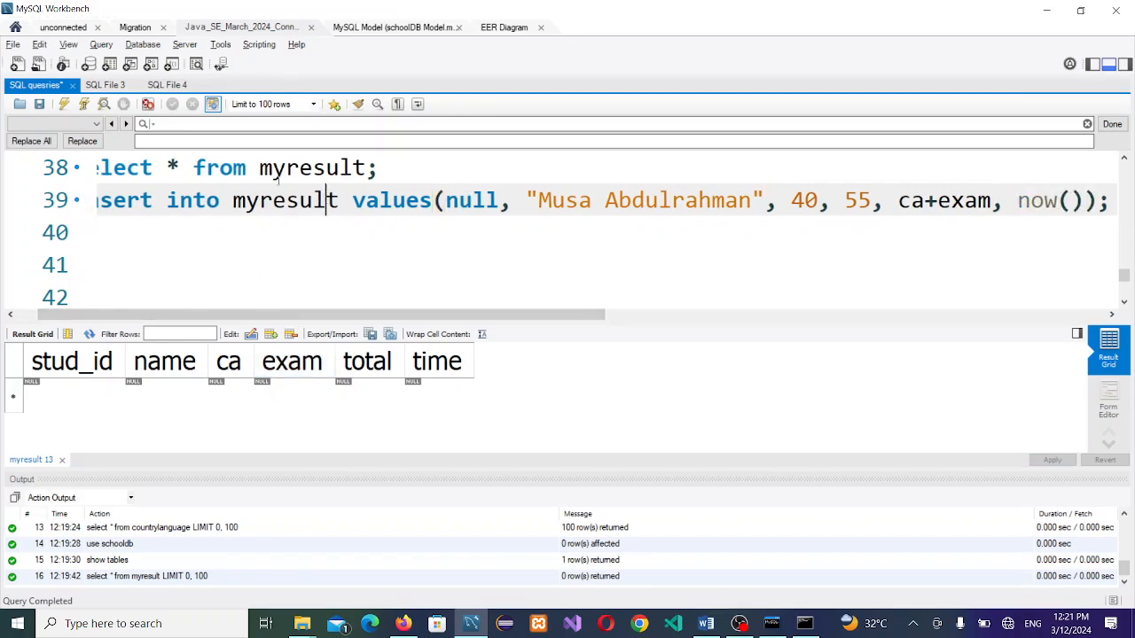
left_click(84, 104)
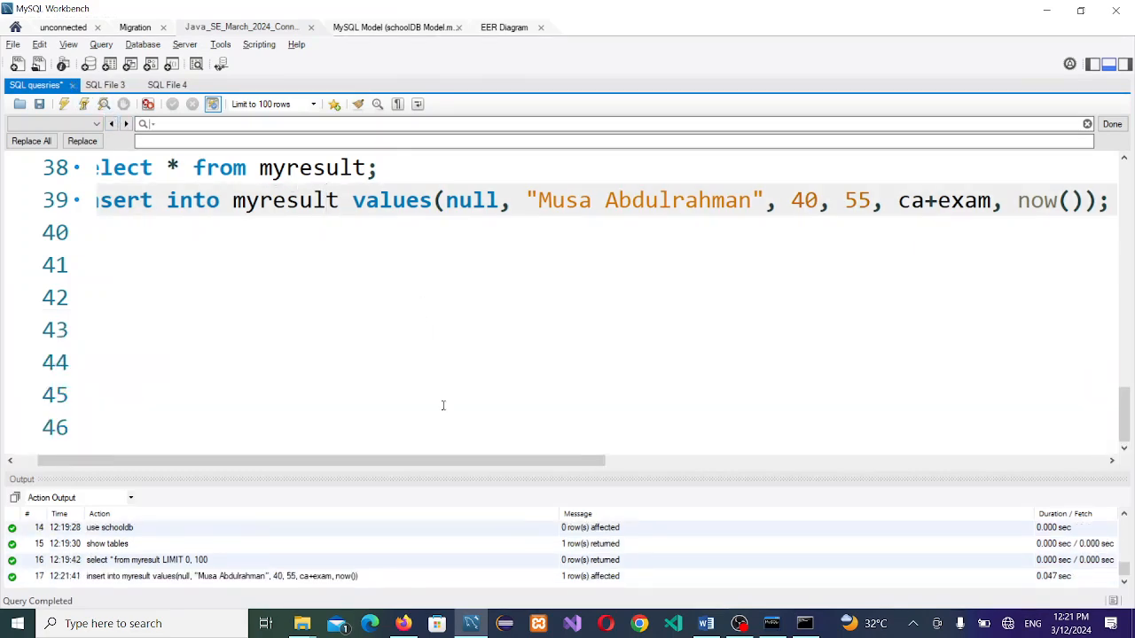
Step: Rerun the SELECT showing stud_id 1, total 95, widening the time and name columns
left_click(313, 167)
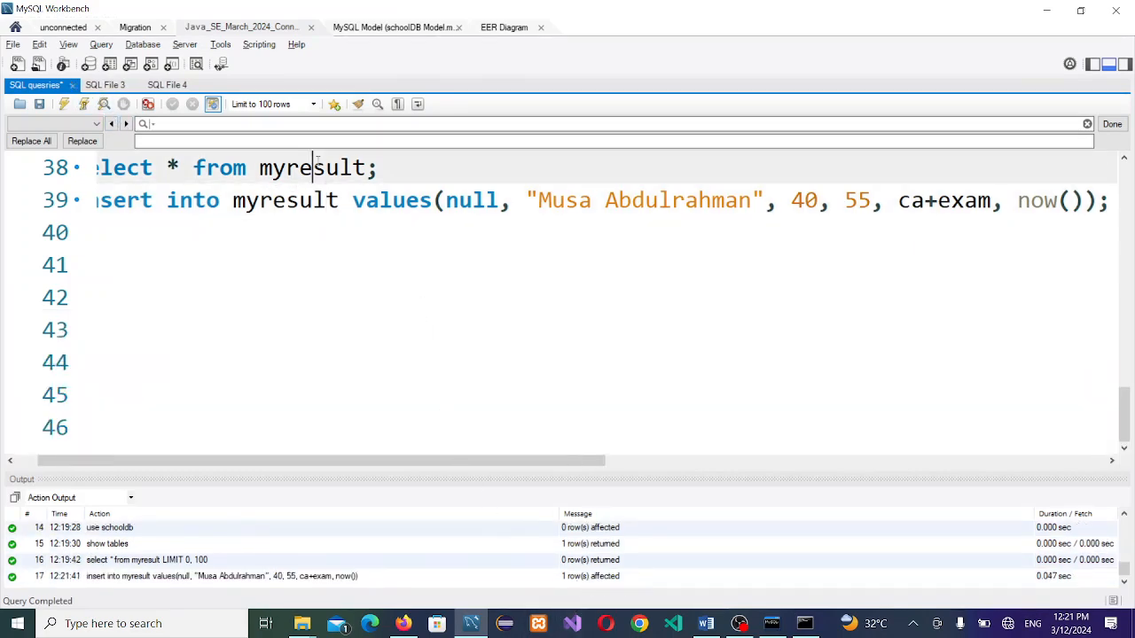
left_click(83, 103)
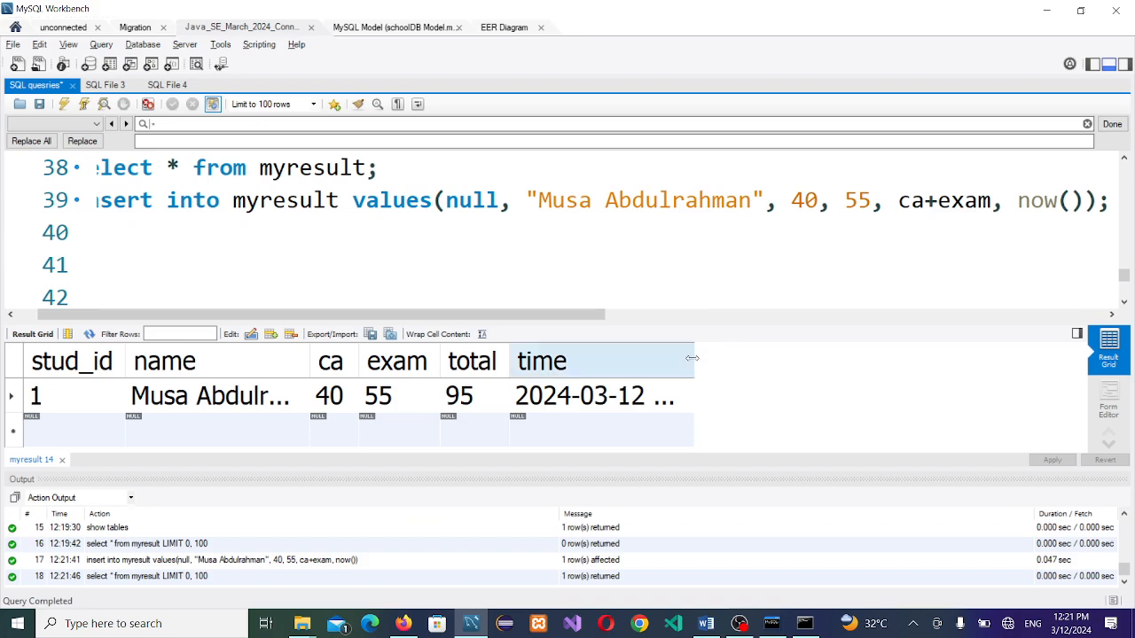
left_click_drag(697, 365, 840, 367)
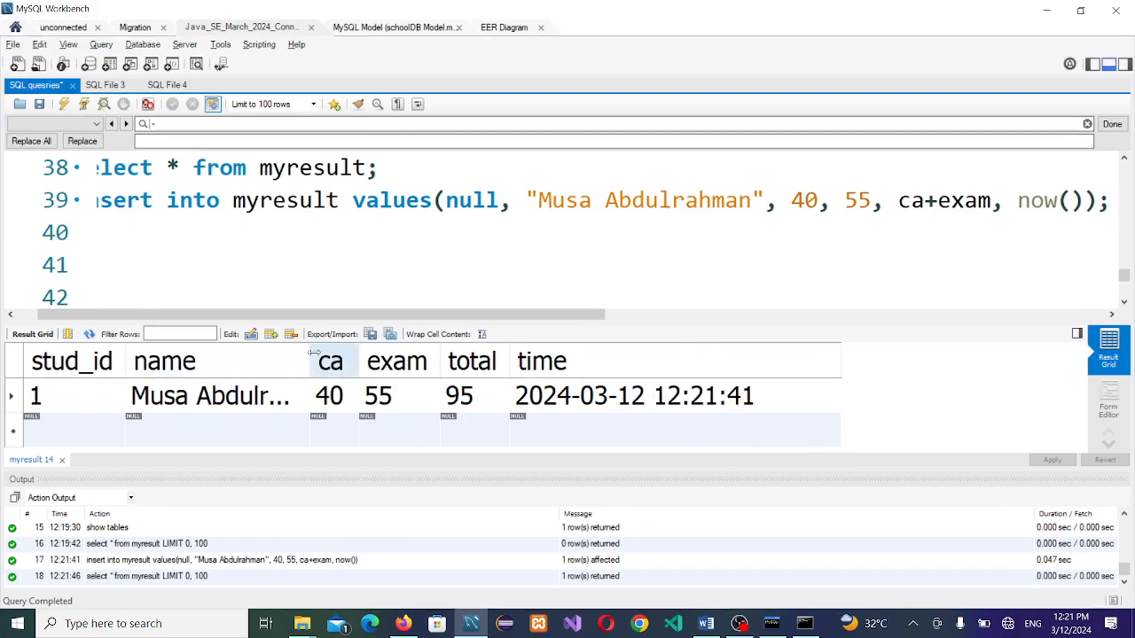
left_click_drag(314, 353, 366, 358)
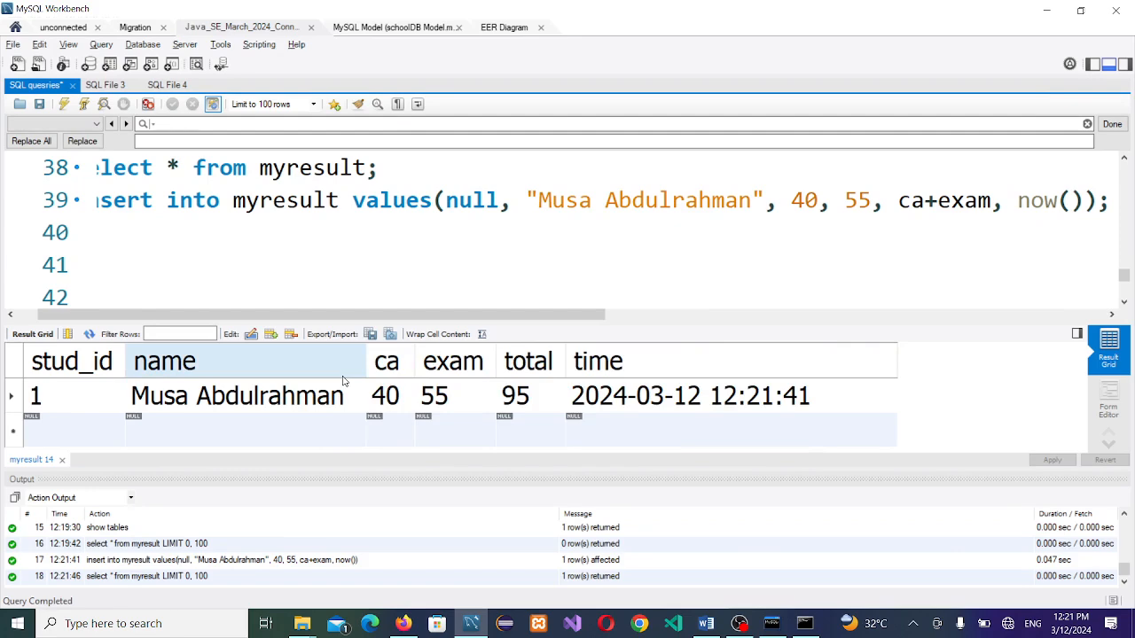
key("alt+Tab")
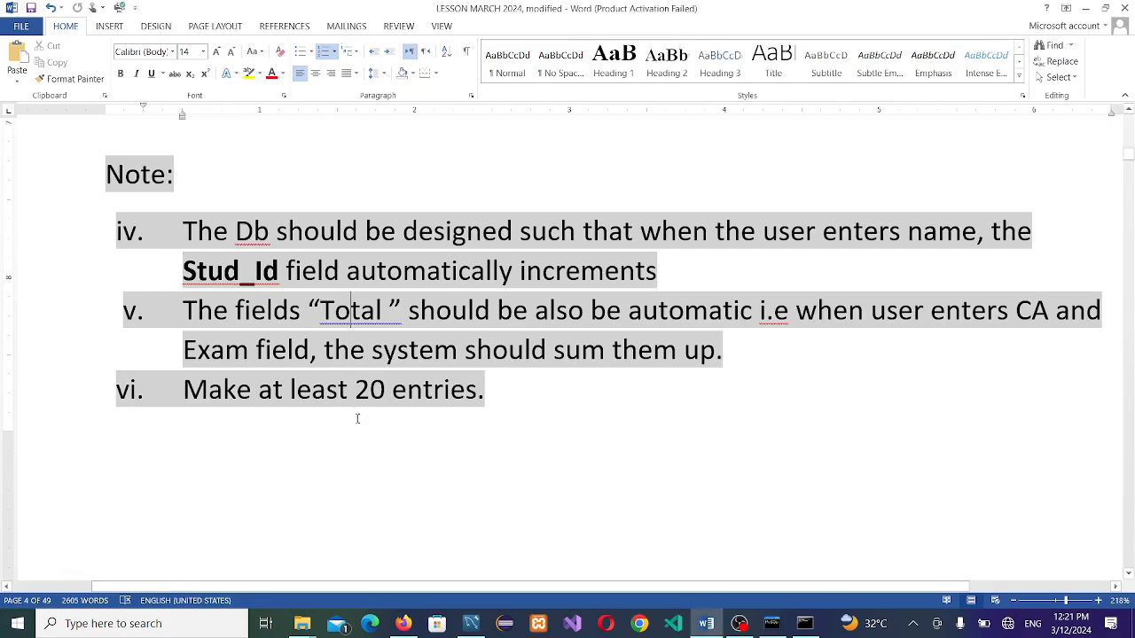
Step: Narrow the stud_id column in the result grid and return to the Word notes
key("alt+Tab")
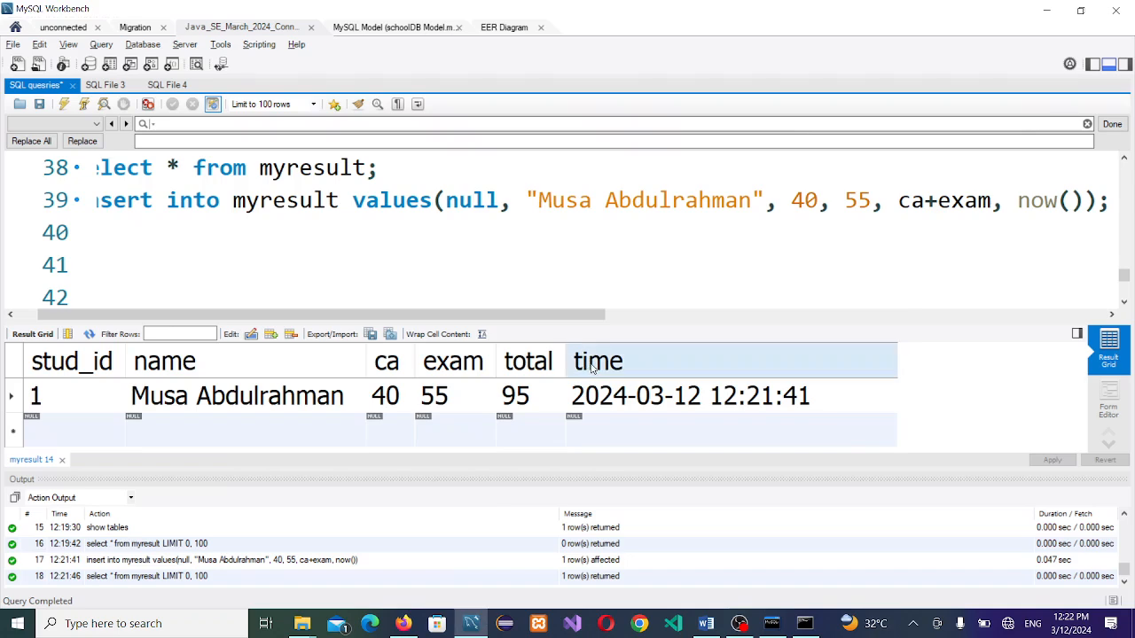
key("alt+Tab")
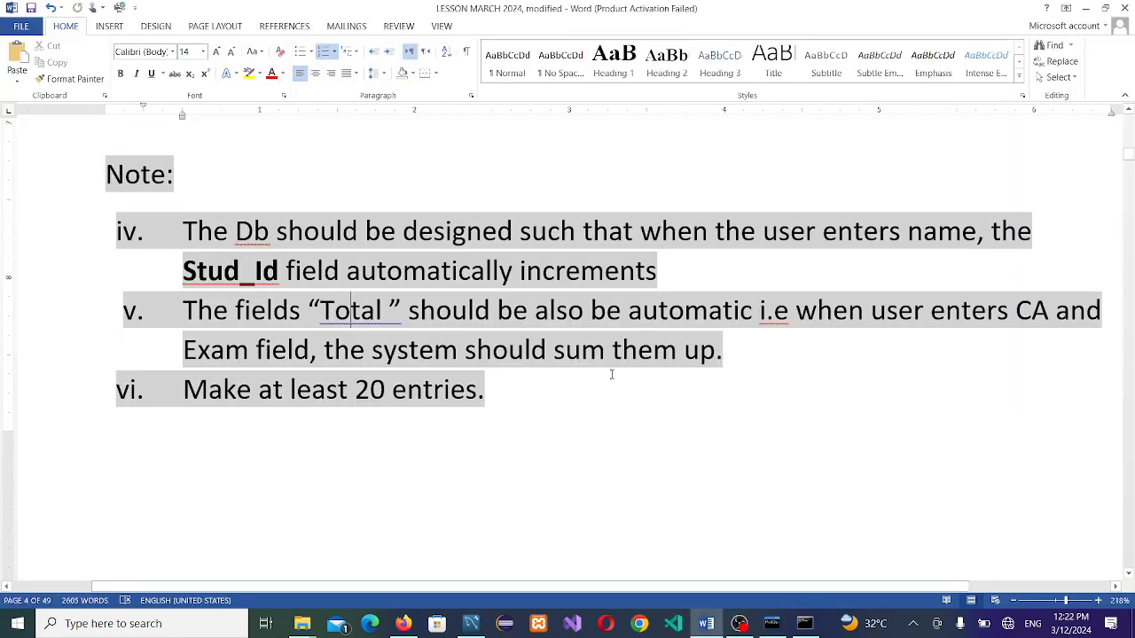
key("alt+Tab")
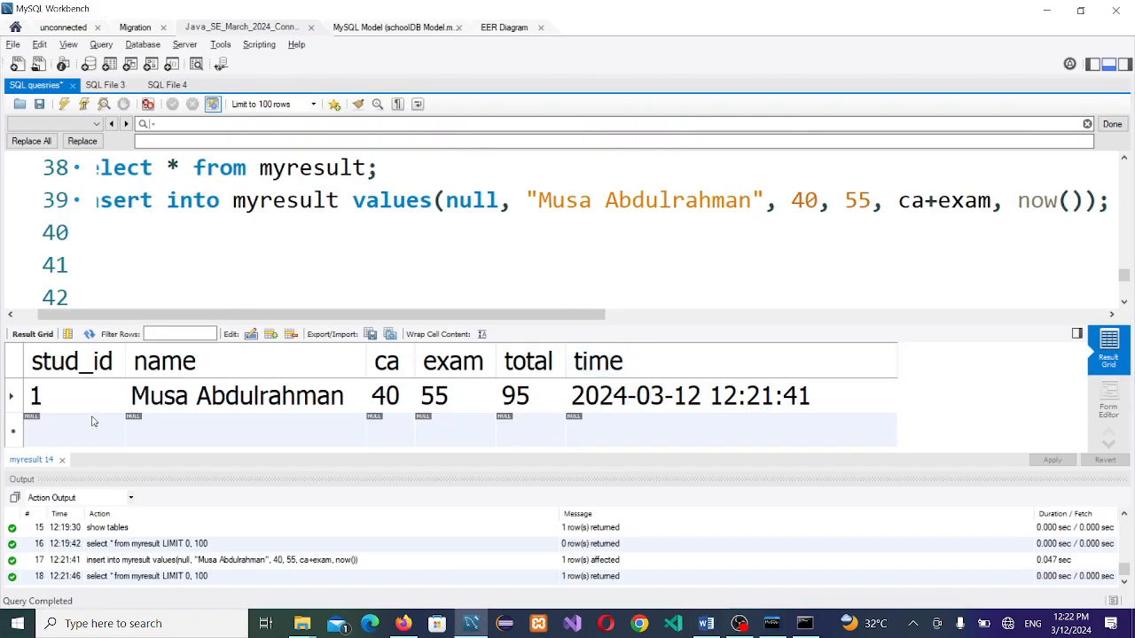
left_click_drag(124, 387, 114, 386)
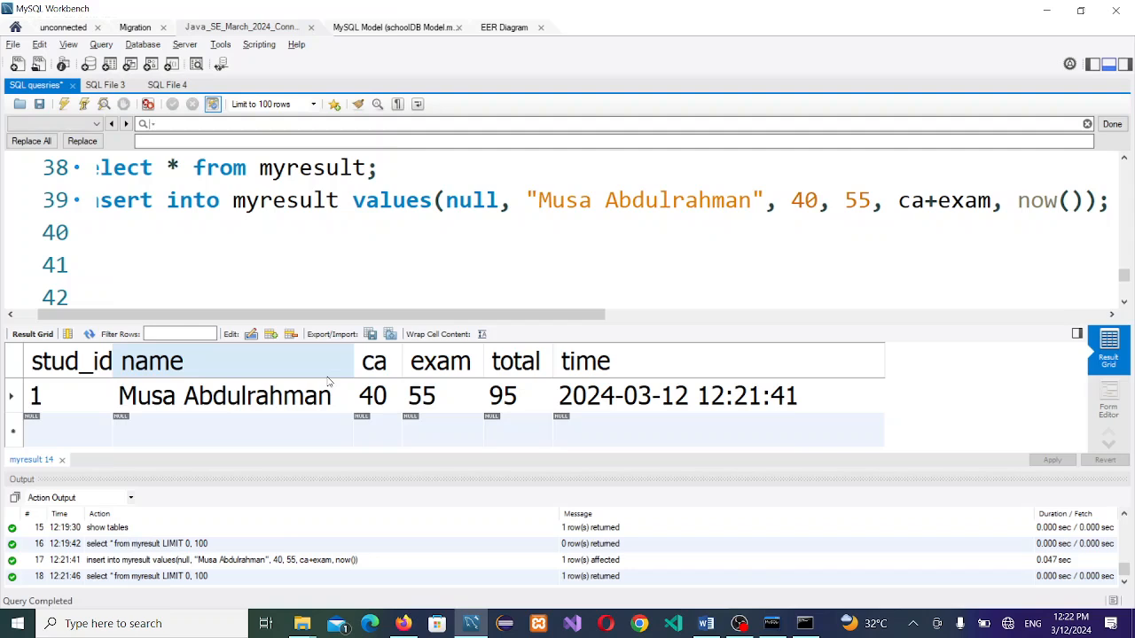
left_click(706, 623)
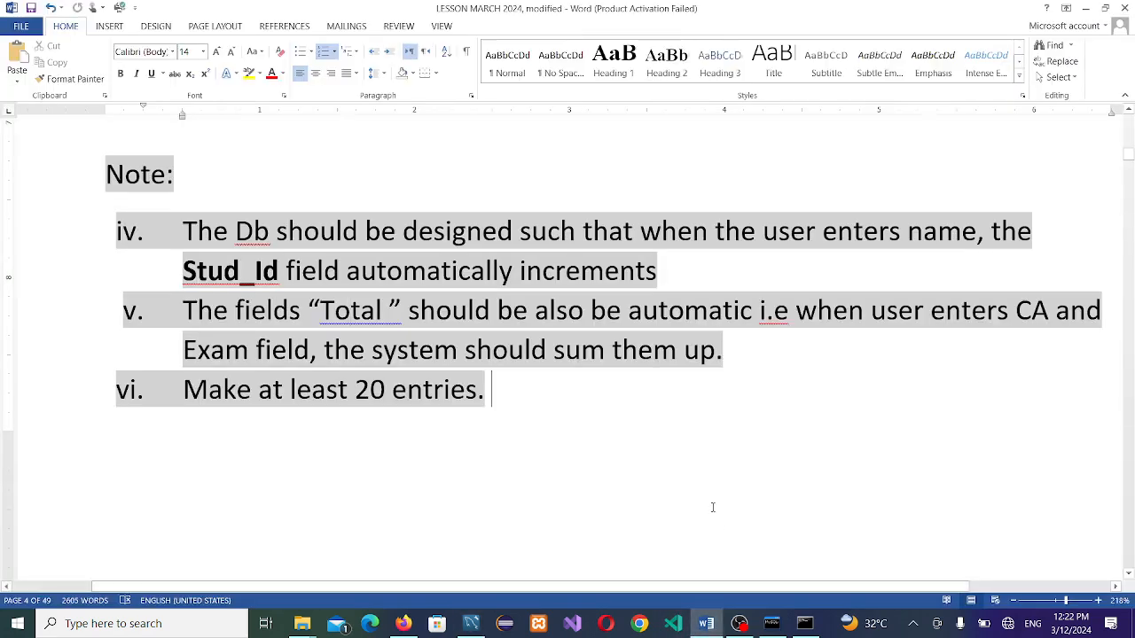
Step: Return Word to the schoolDb myResult field specification table, then bring up the screen recorder
scroll(712, 506, "down", 5)
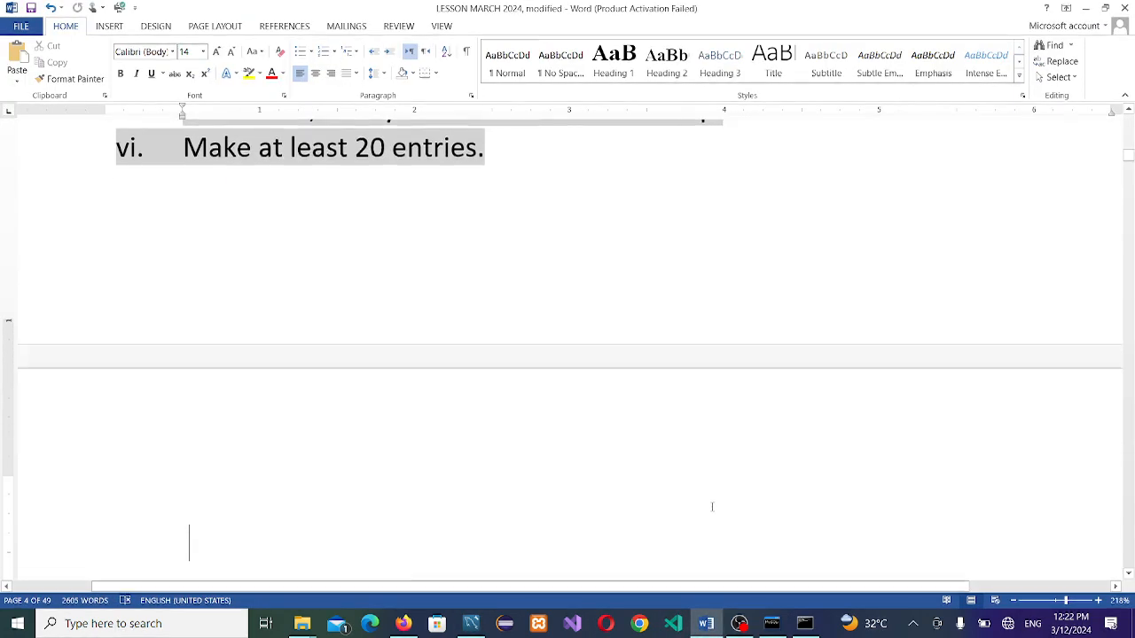
scroll(713, 506, "down", 20)
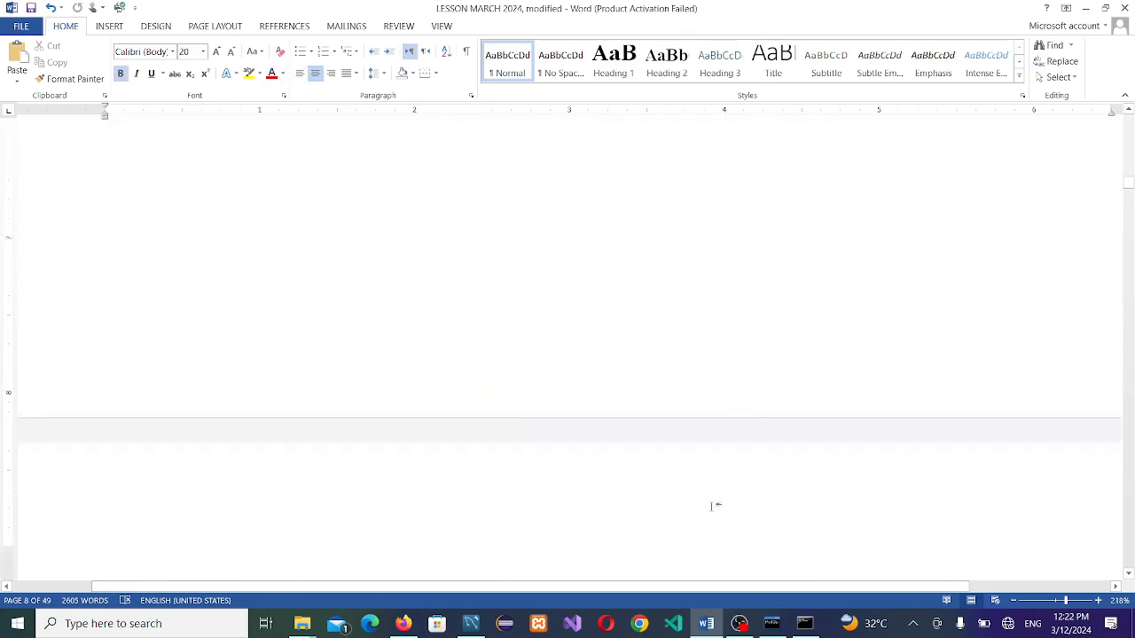
key("Down")
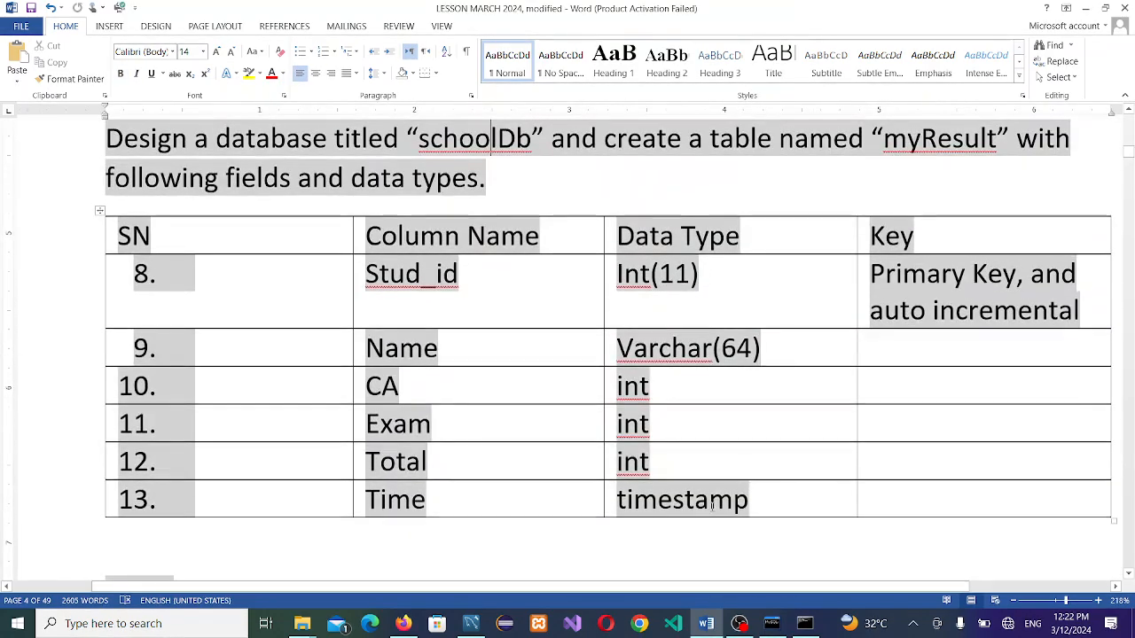
left_click(742, 625)
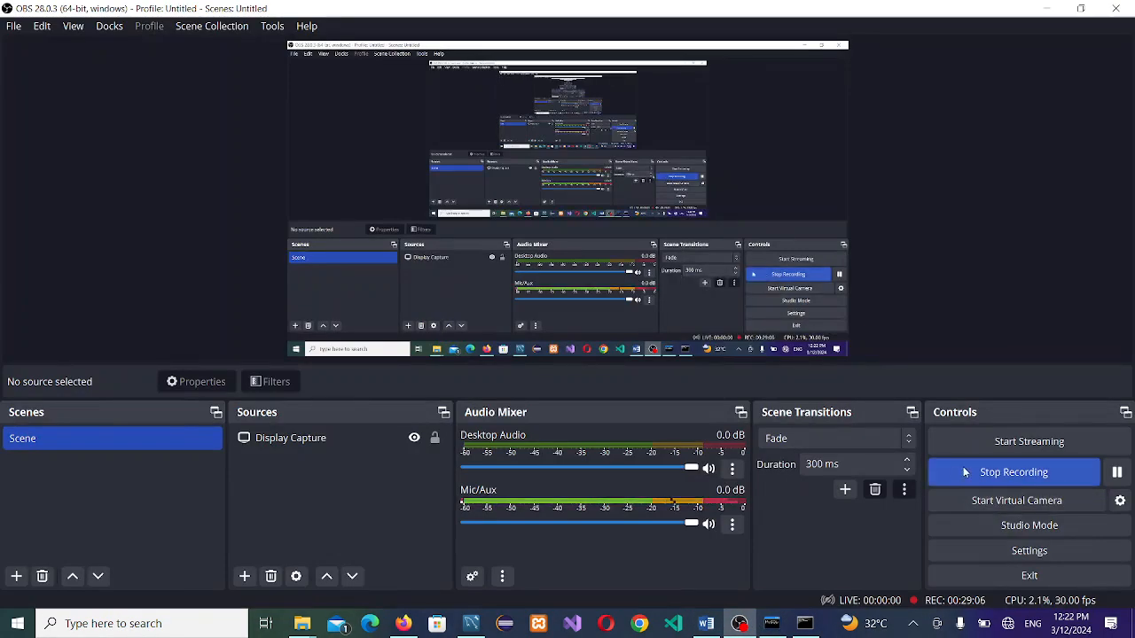